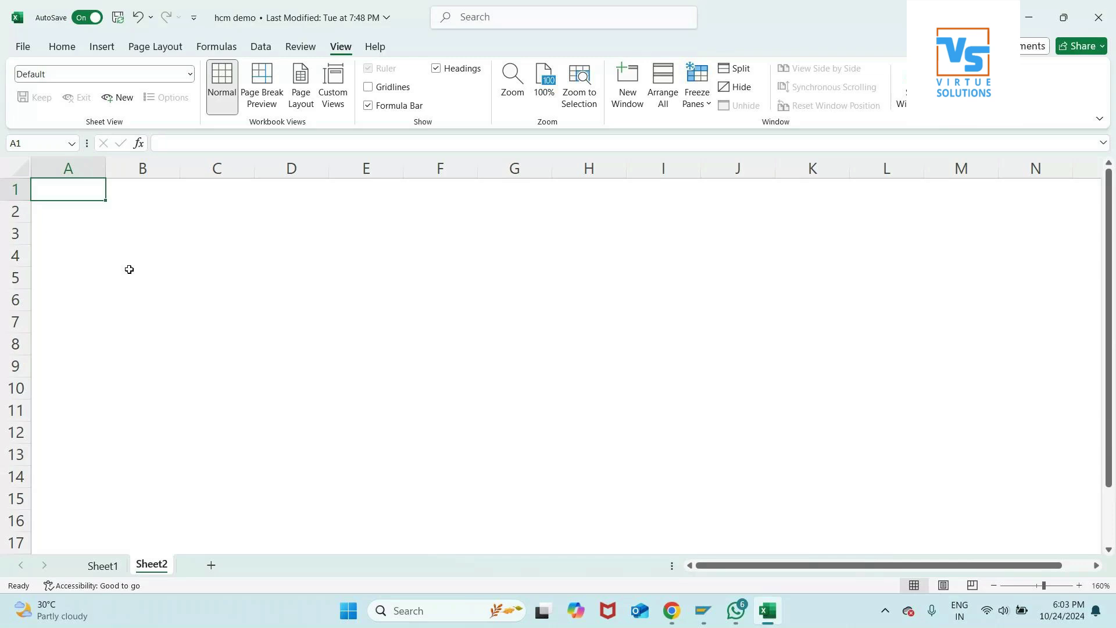
- Enter pa, time and pay in cells A1 to A3 of Sheet2
type("pa")
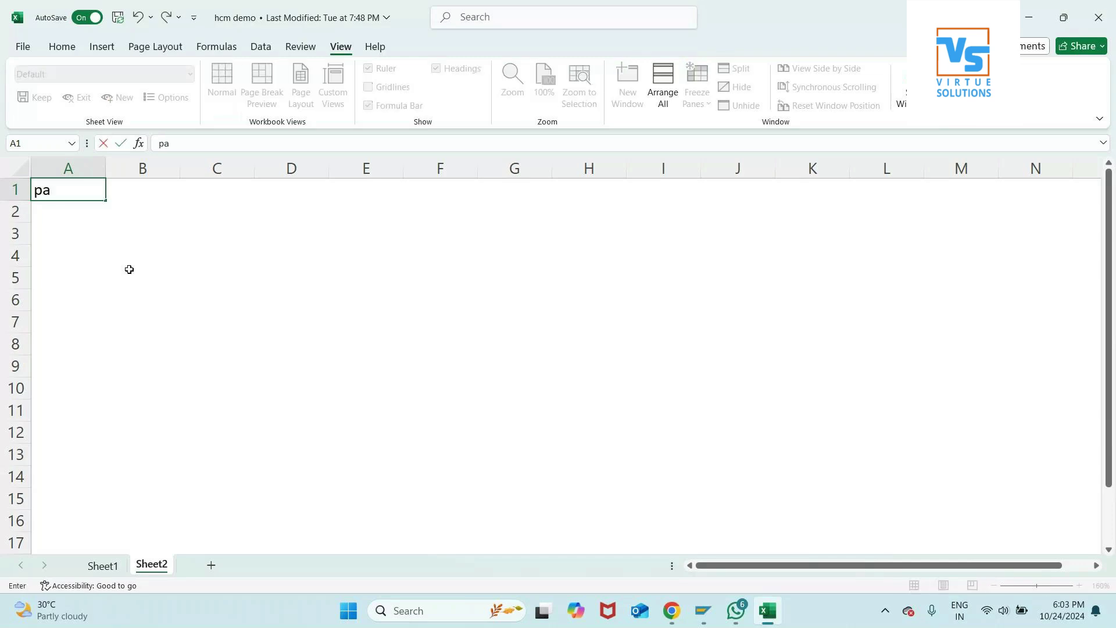
key("Return")
type("time")
key("Return")
type("pay")
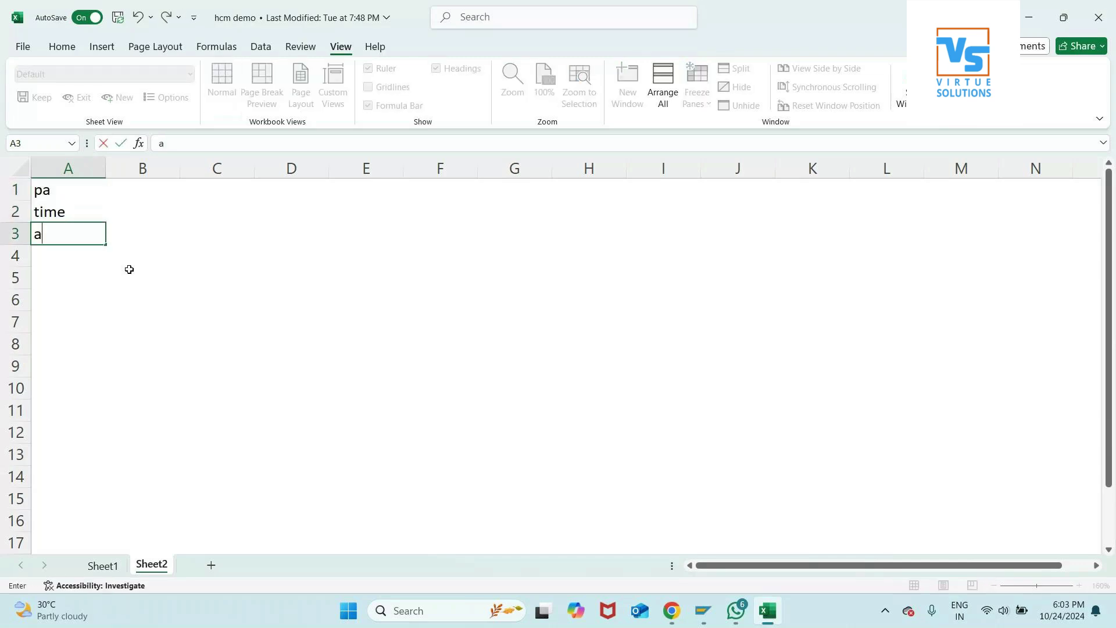
key("Tab")
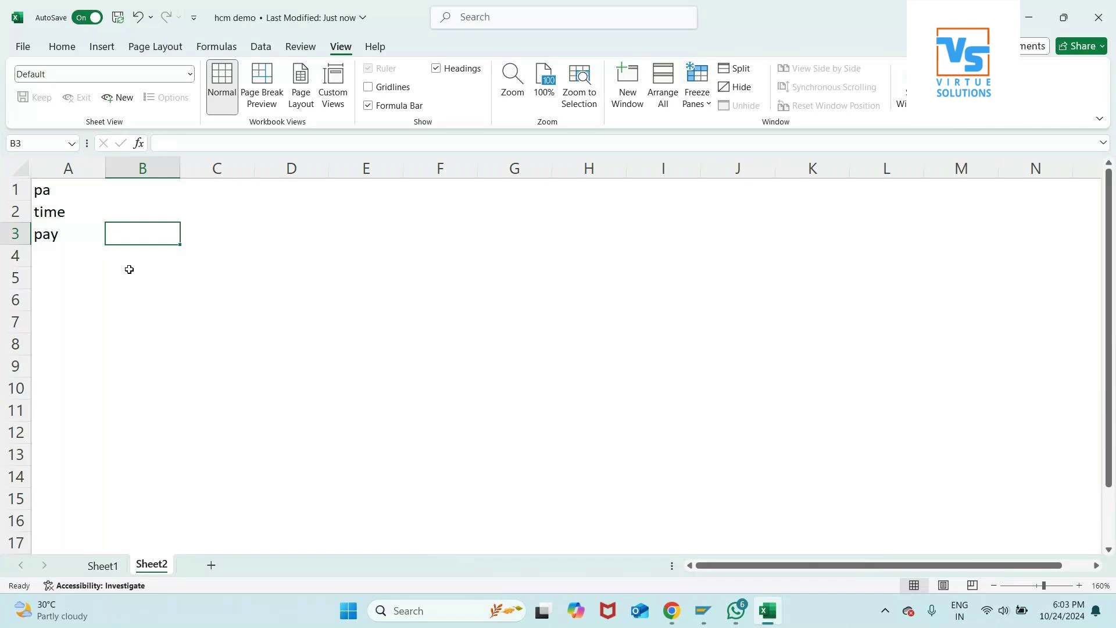
- Clear cell A1 and re-enter pa in it
key("Up")
key("Up")
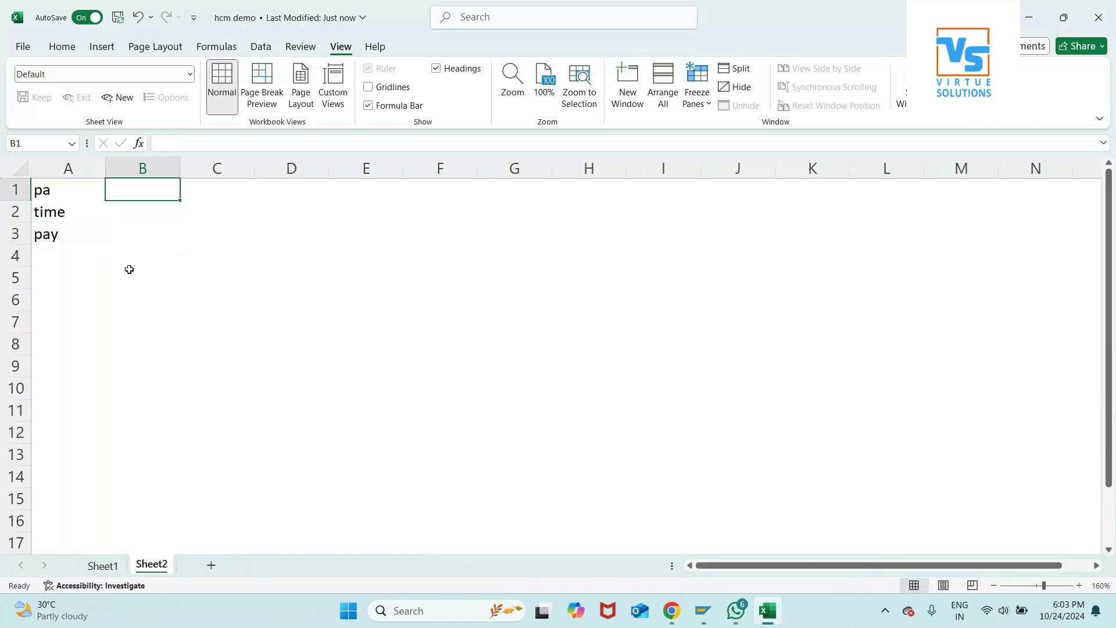
key("Left")
key("Delete")
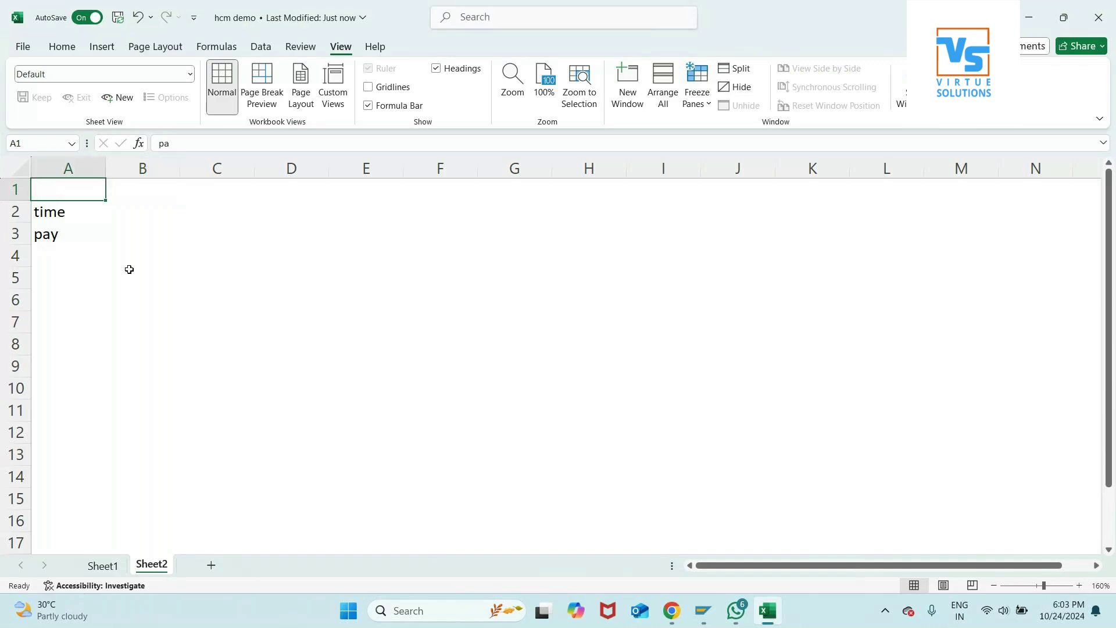
key("Down")
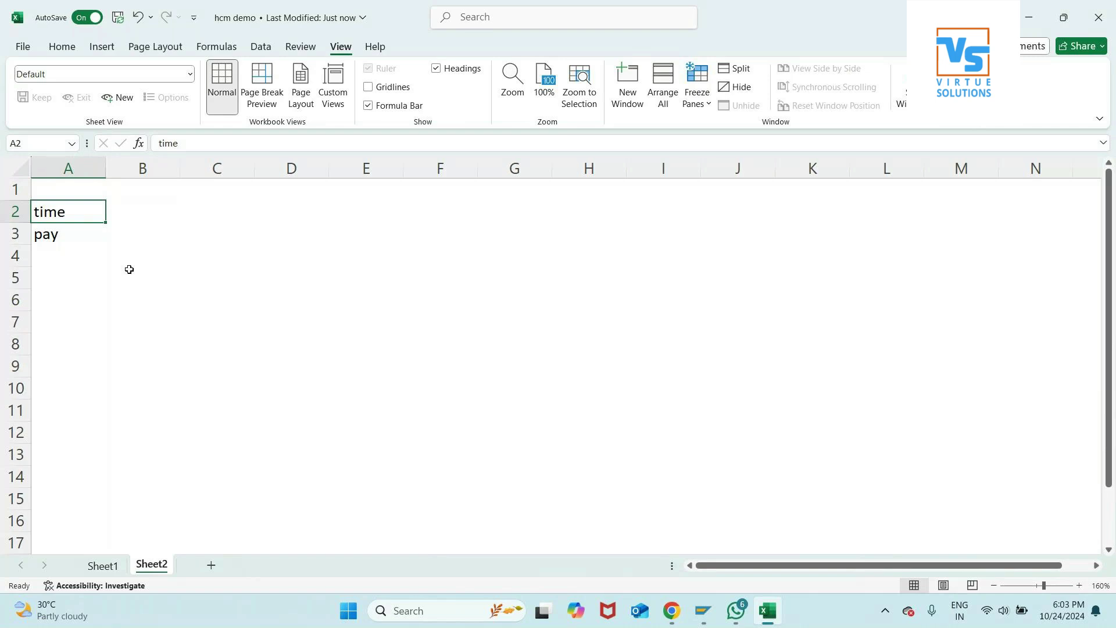
key("Right")
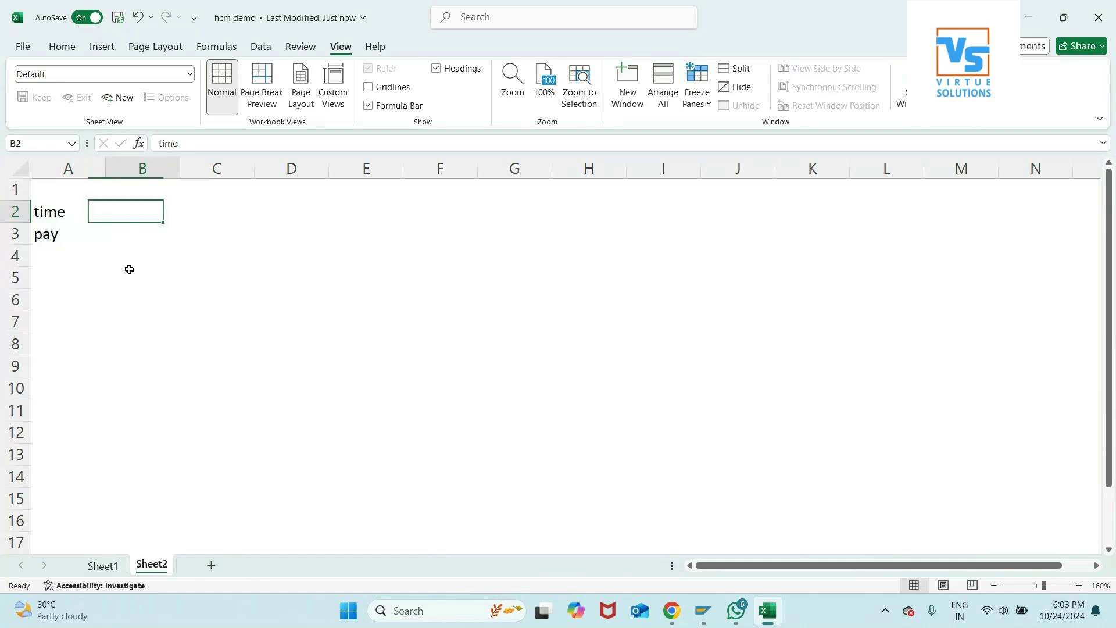
key("Up")
key("Left")
type("pa")
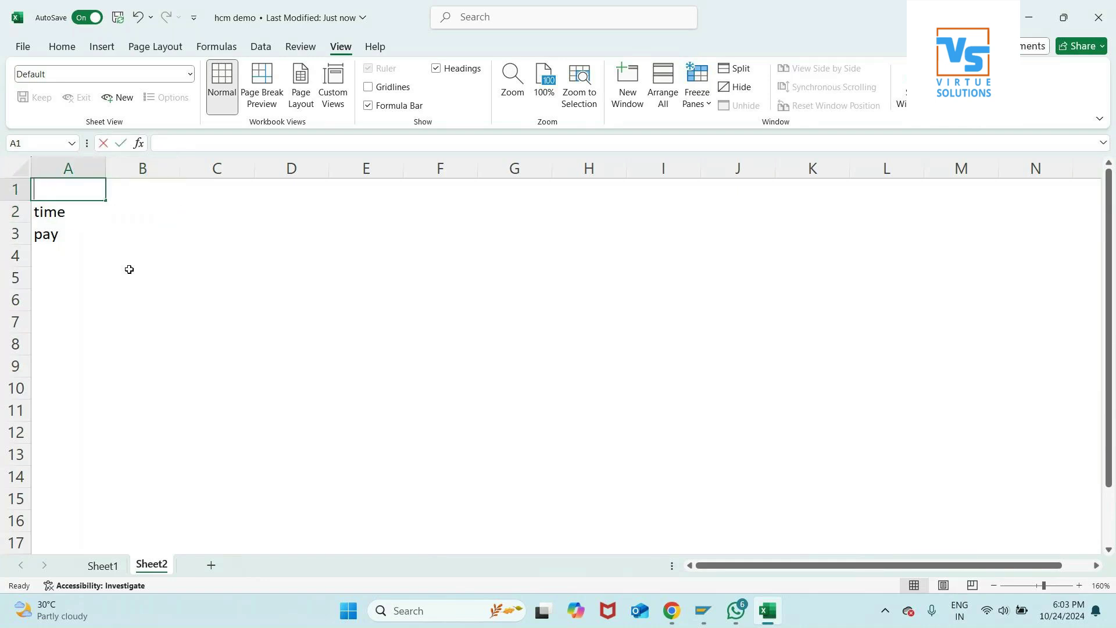
key("BackSpace")
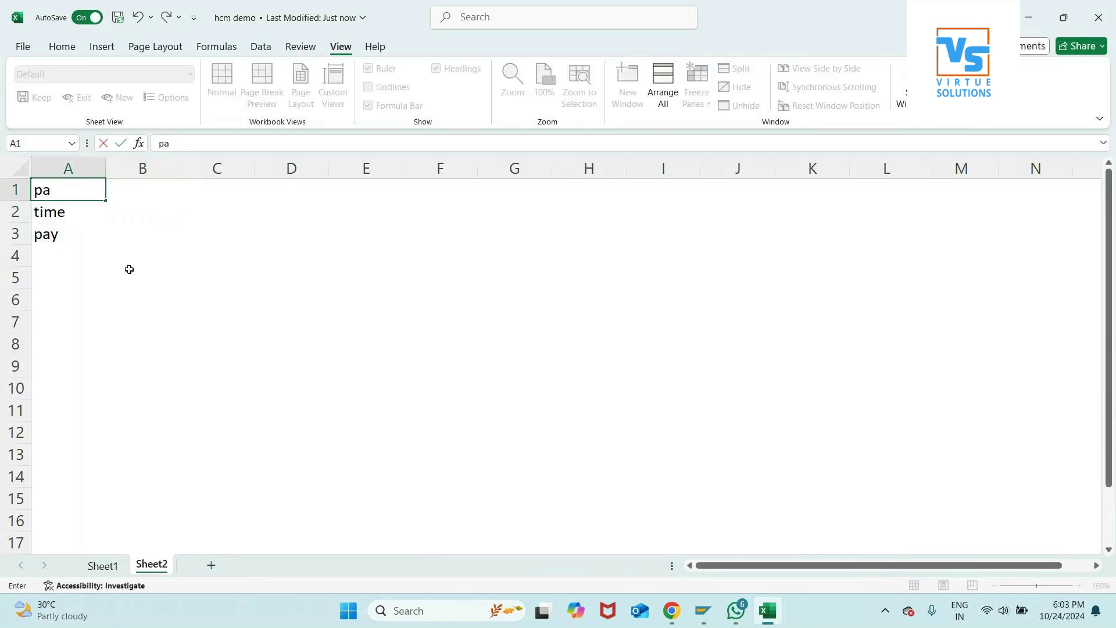
key("BackSpace")
key("BackSpace")
key("Tab")
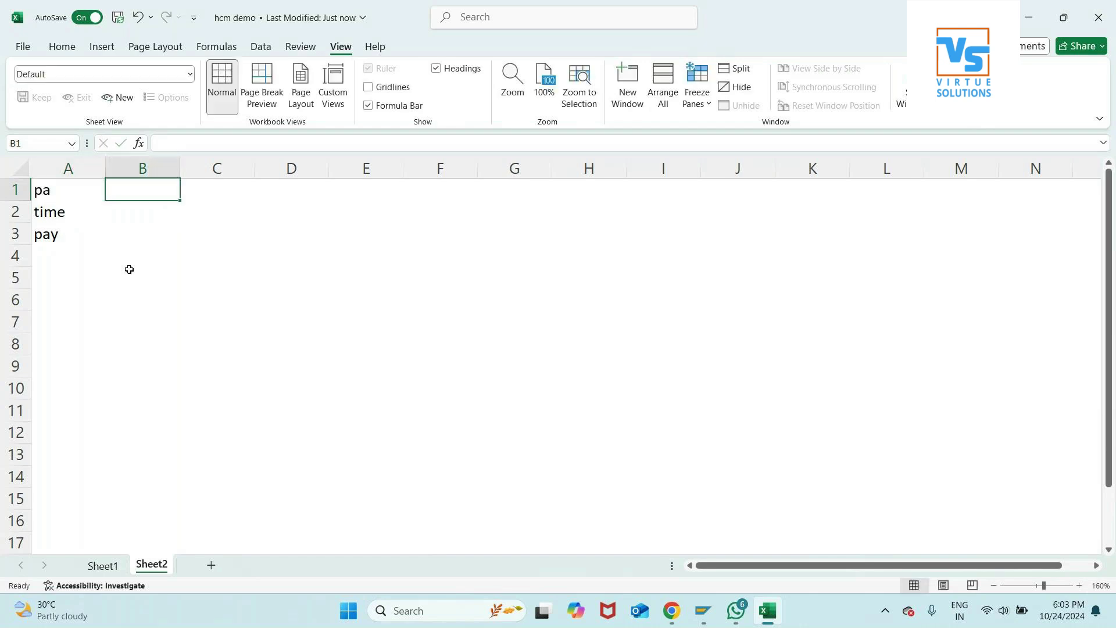
- Enter img in B1 beside pa, and bp- with 0008- in B3 and C3 beside pay
type("img")
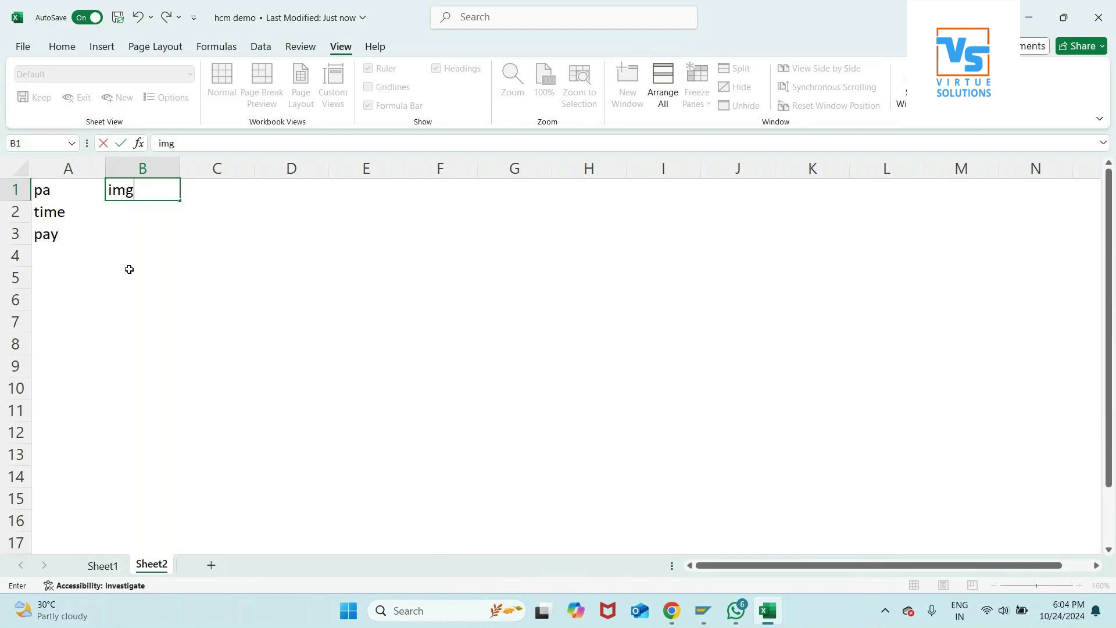
key("Return")
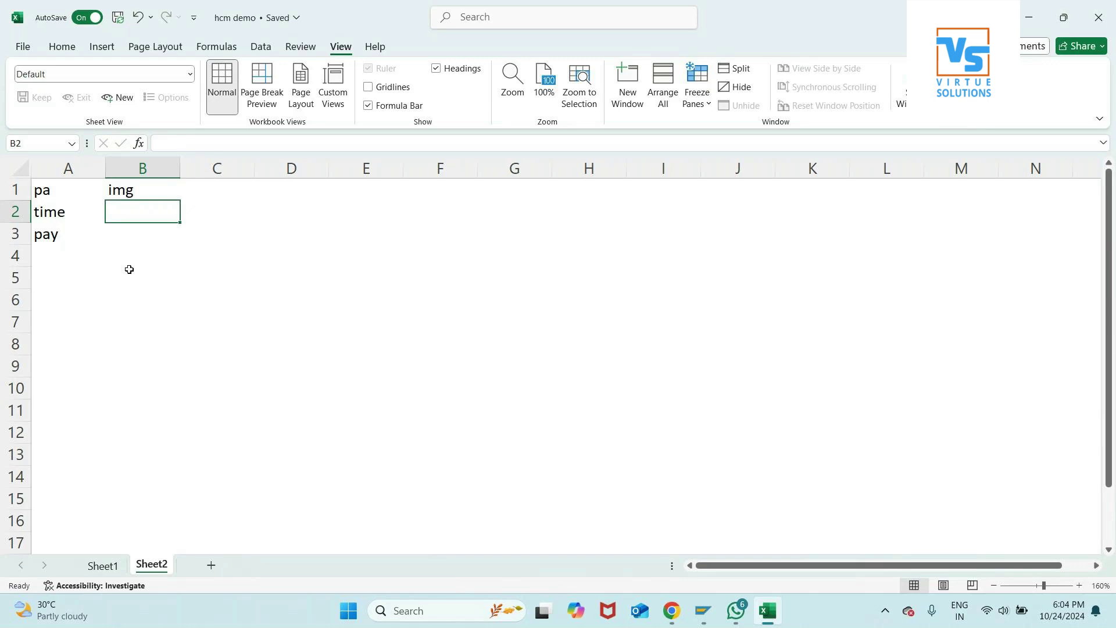
key("Down")
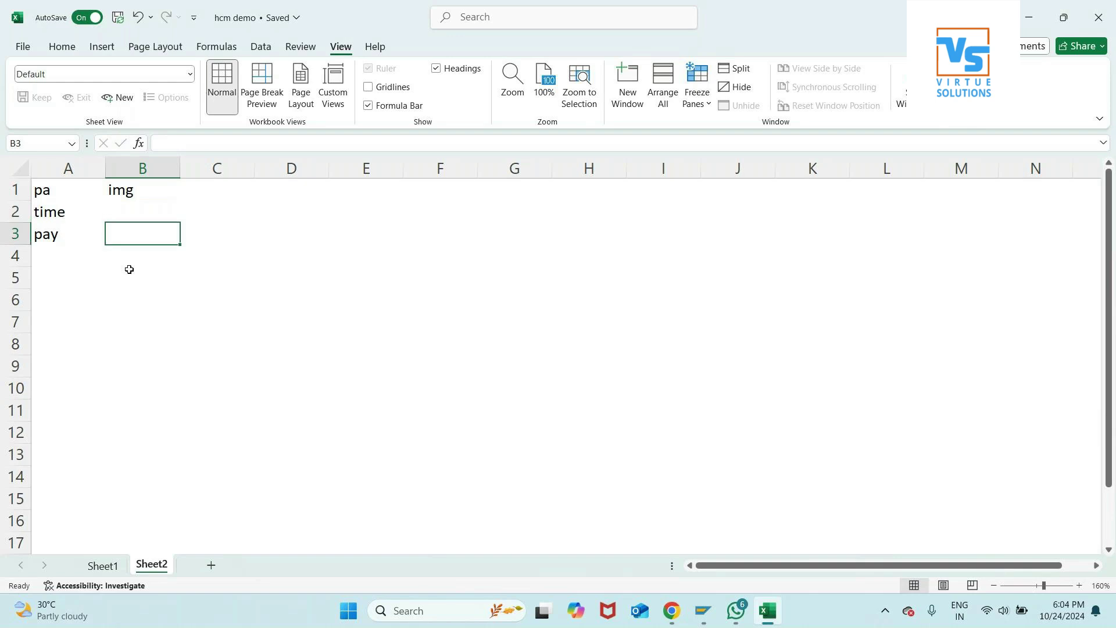
type("bp-")
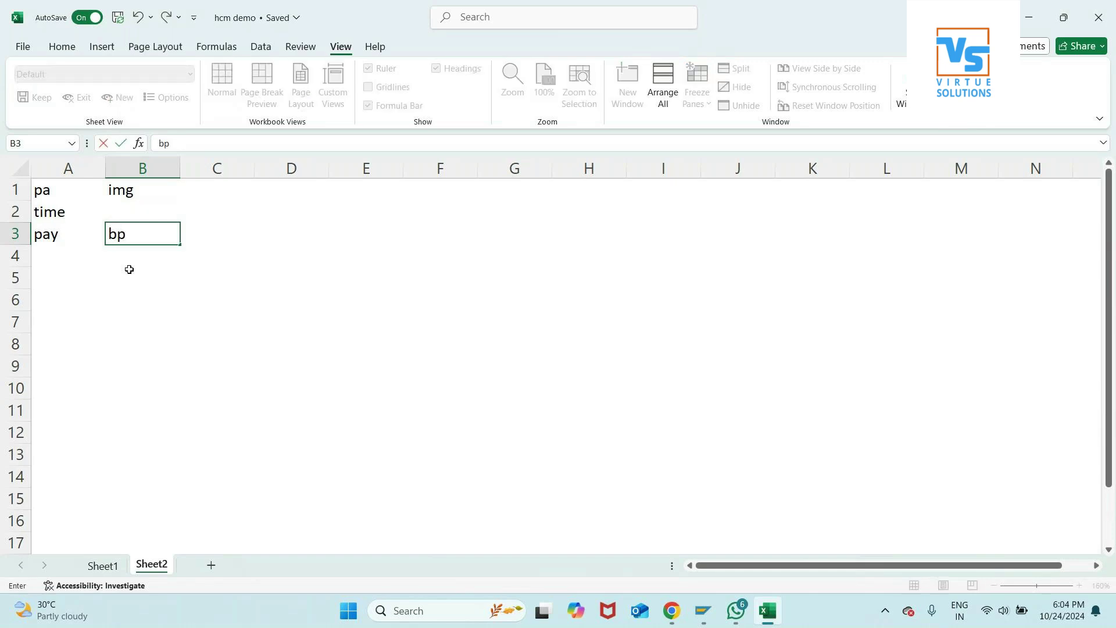
key("Tab")
type("0008-")
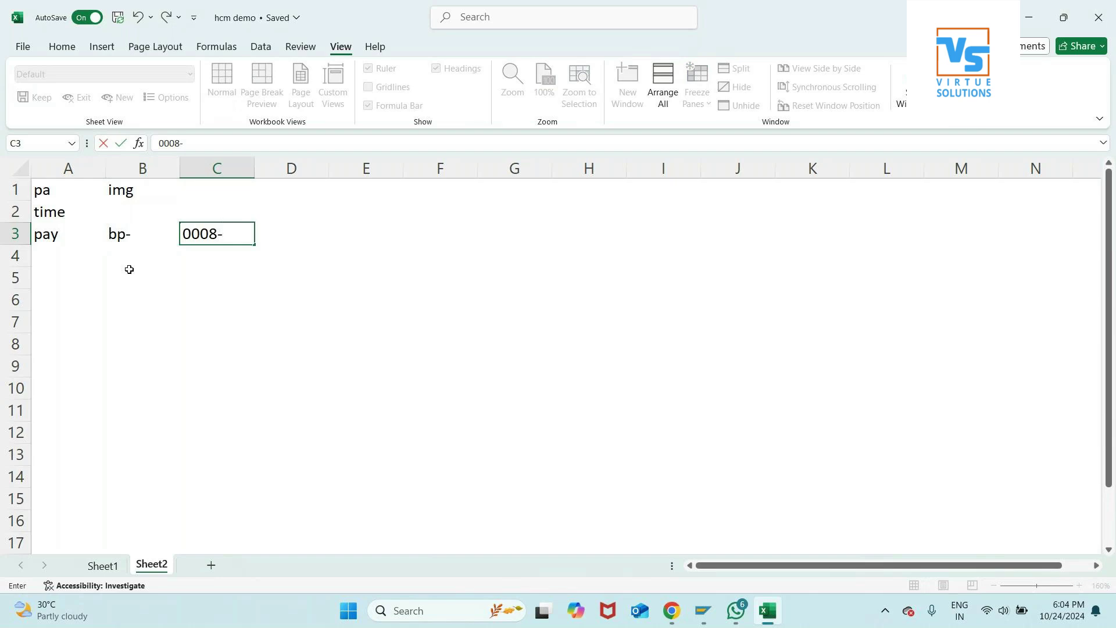
key("Return")
- Add rpd with 0014- in row 4 and ap with 0015- in row 5, using columns B and C
type("rpd")
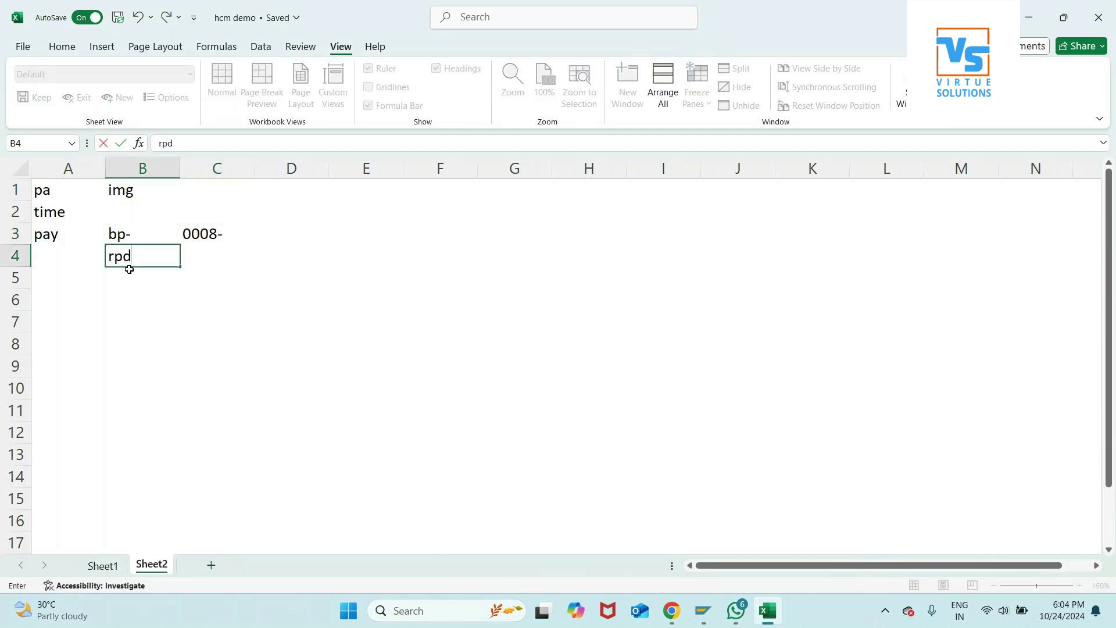
key("Tab")
type("0014-")
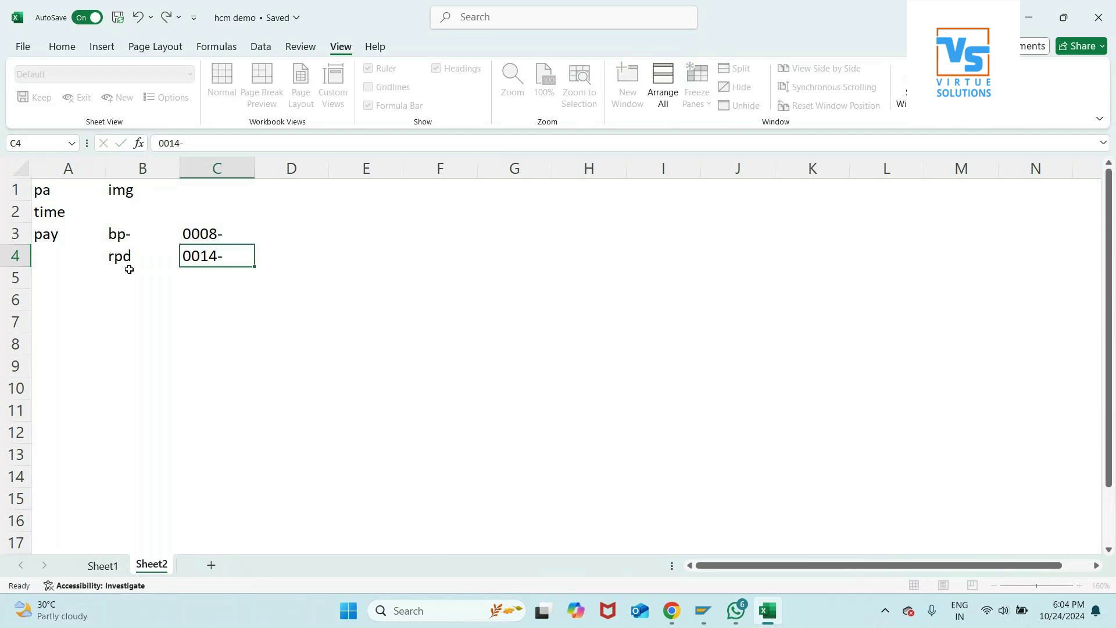
key("Return")
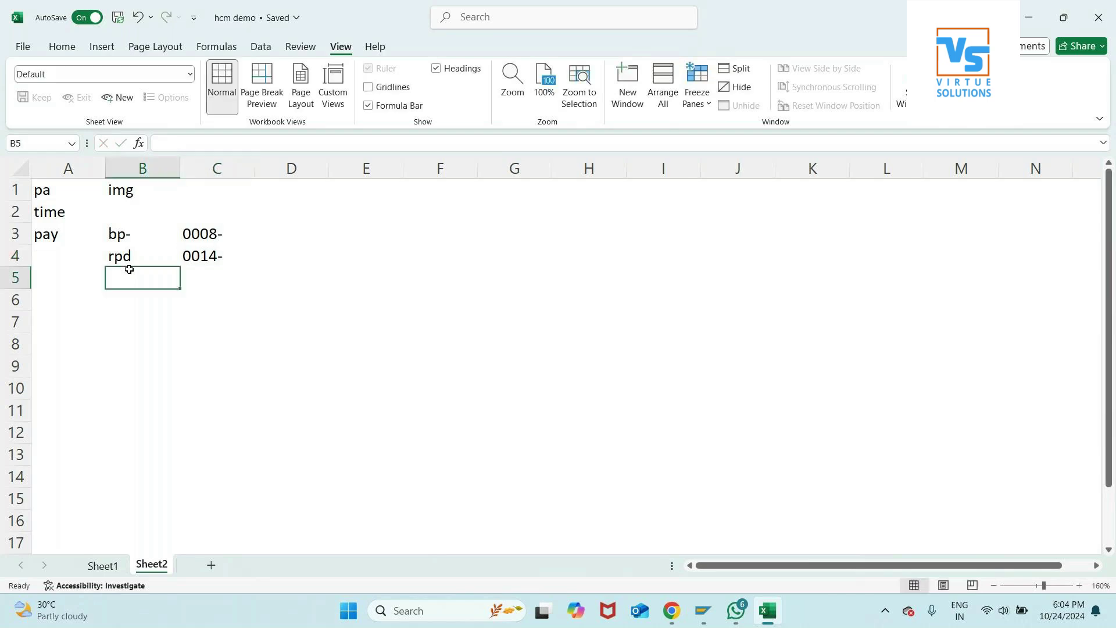
type("ap")
key("Tab")
type("001")
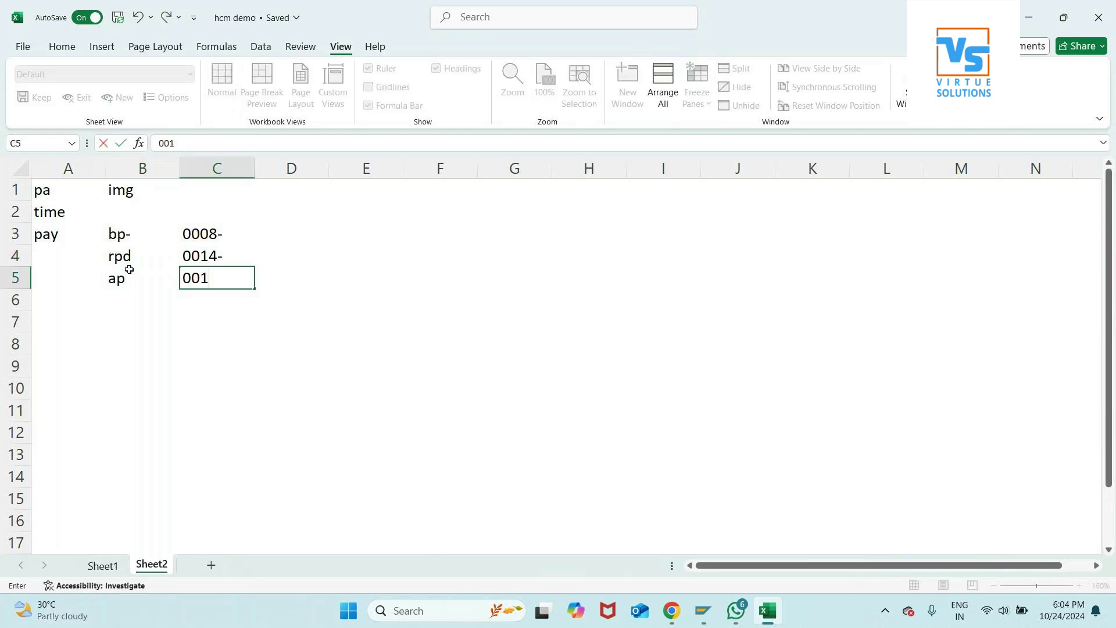
type("5-")
key("Return")
- Add ap oc with 0267- in row 6 and eri with 2010 in row 7, using columns B and C
type("ap")
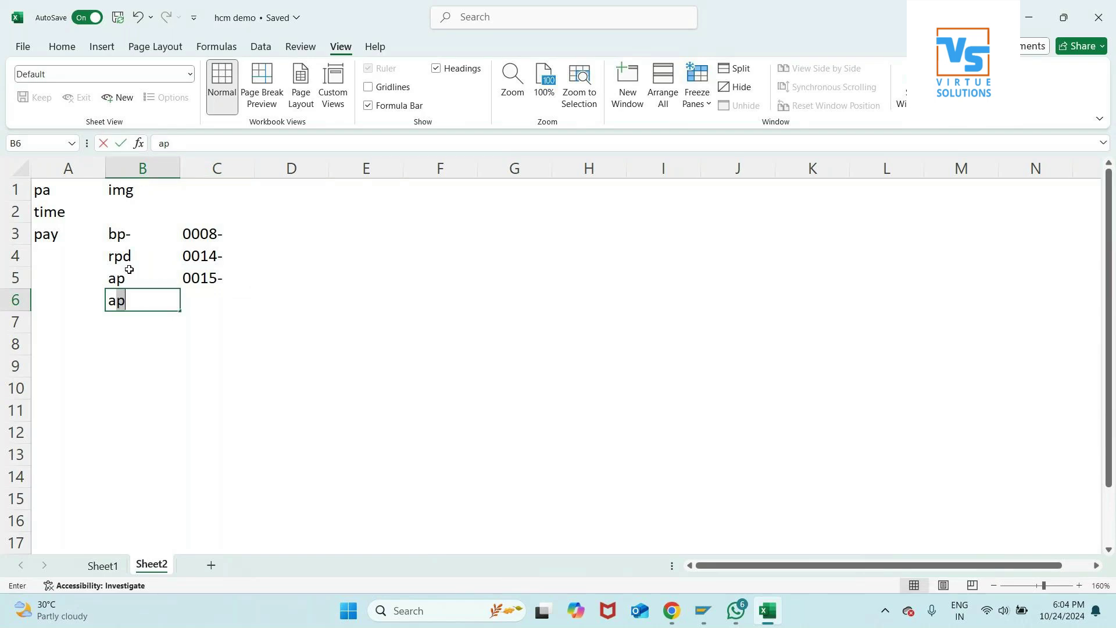
type(" oc")
key("Tab")
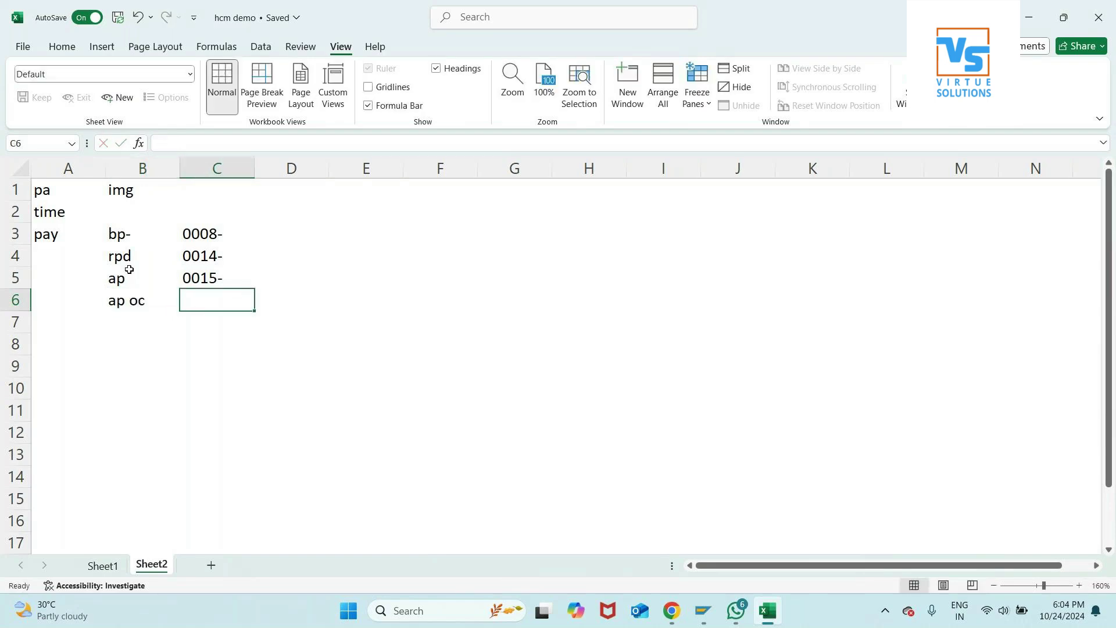
type("0267")
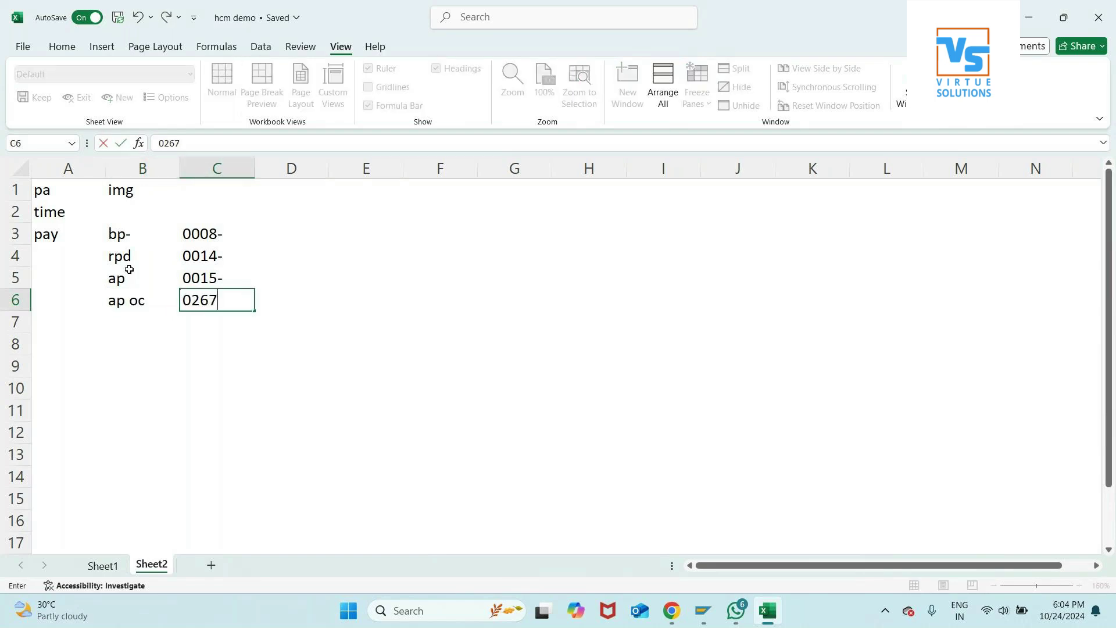
type("-")
key("Return")
type("eri")
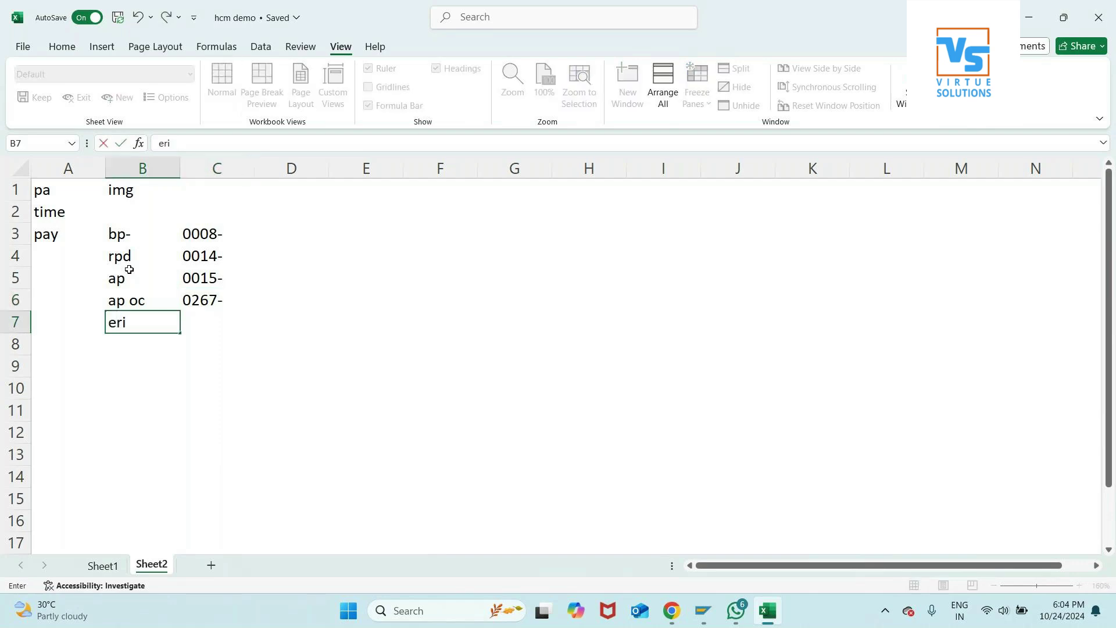
key("Tab")
type("2010")
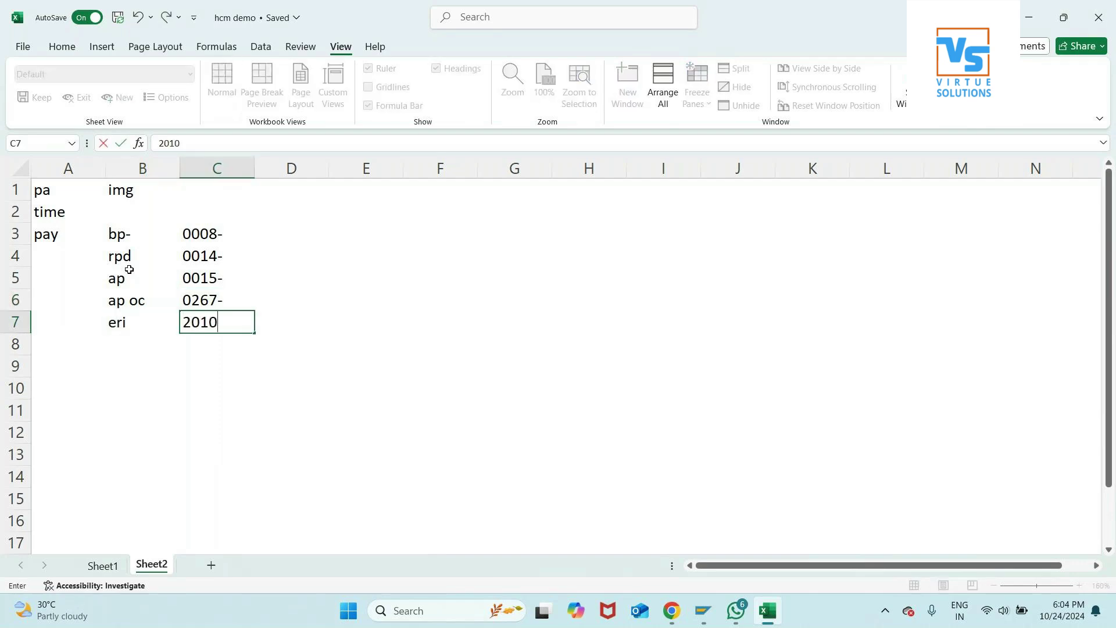
key("Return")
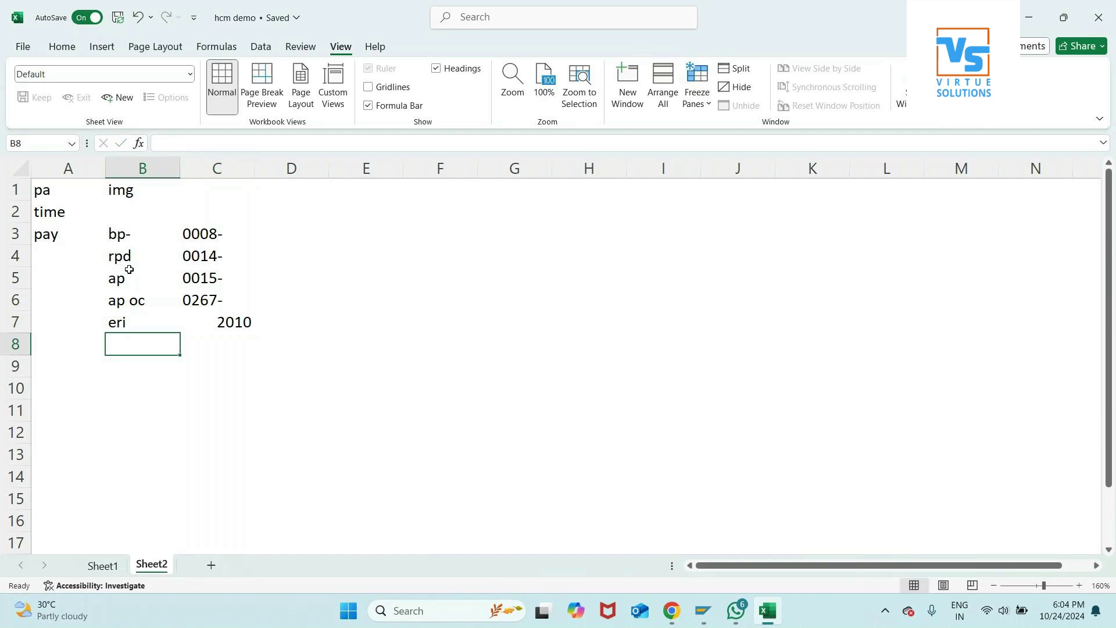
- Left-align the 2010 value in cell C7 to match the entries above it
left_click(198, 323)
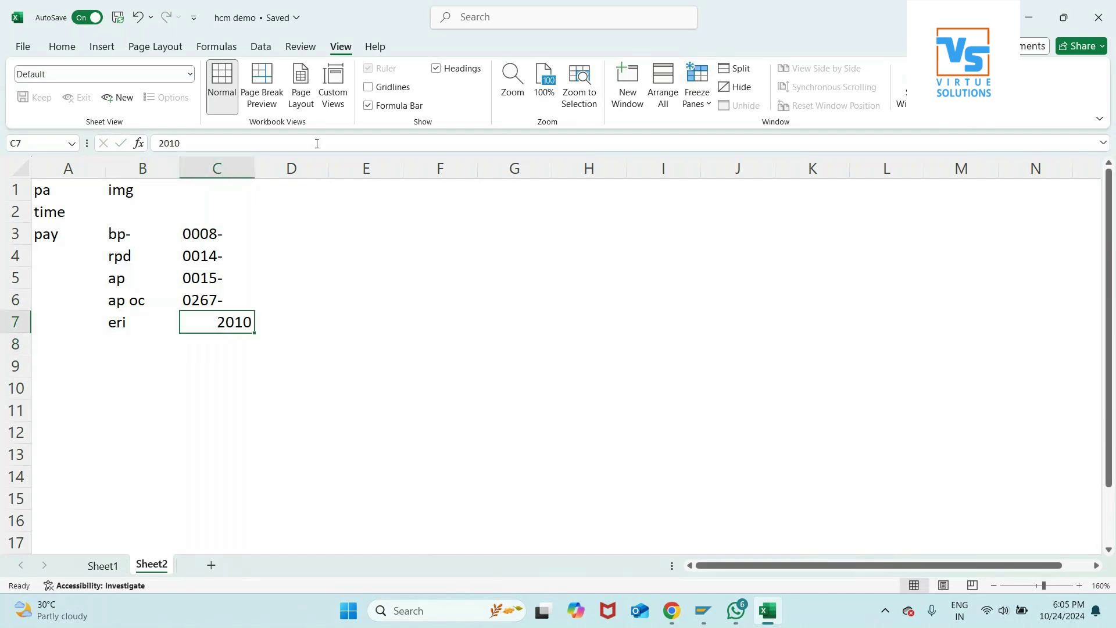
left_click(64, 47)
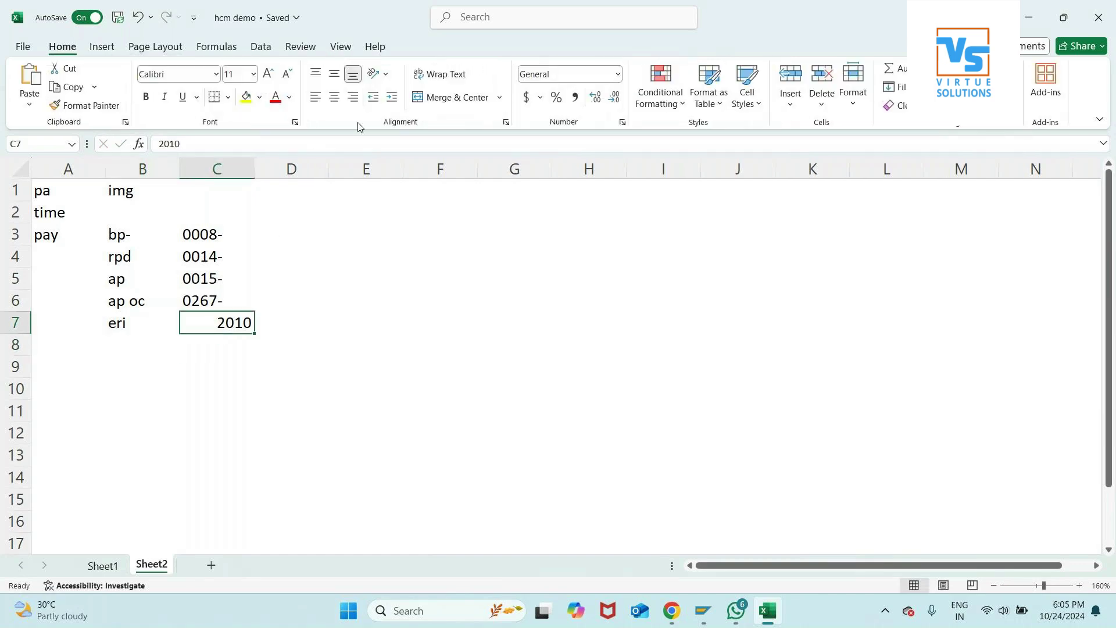
left_click(315, 97)
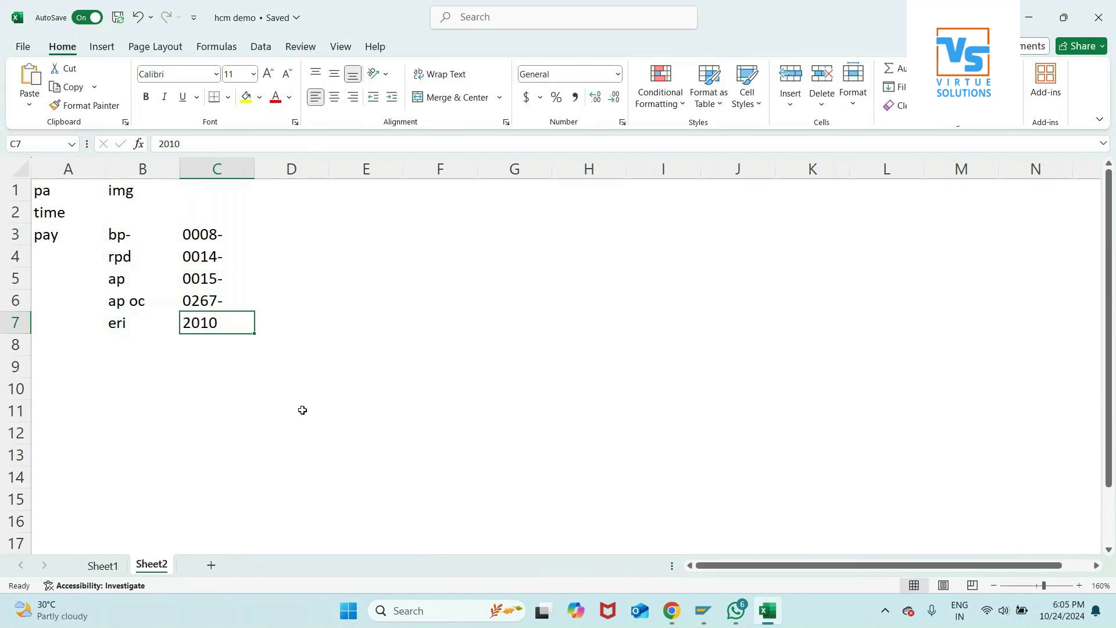
left_click(262, 347)
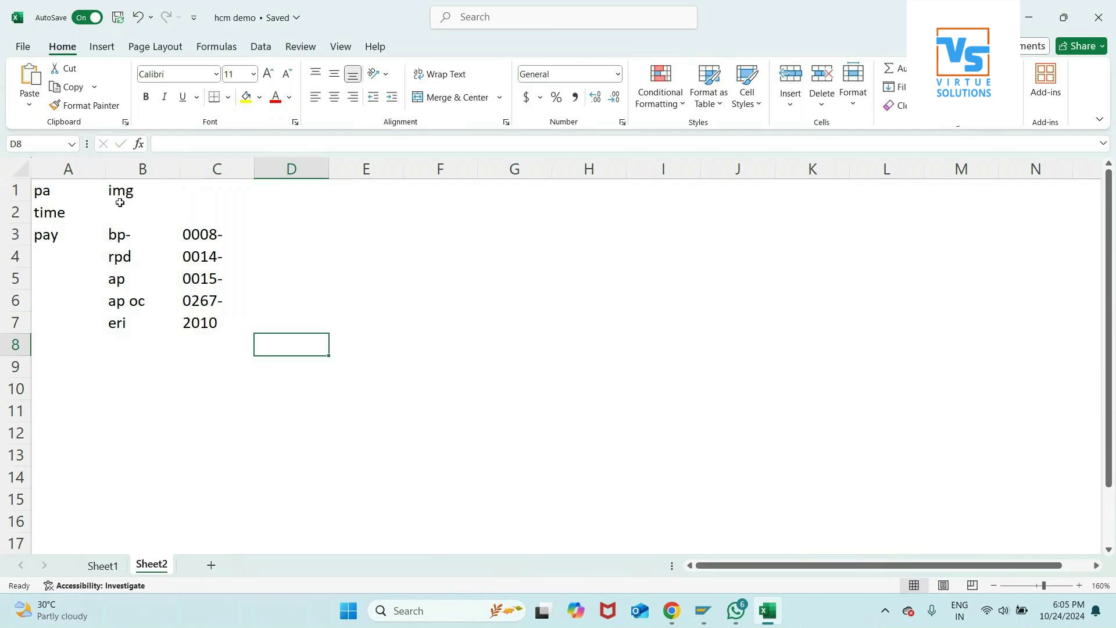
left_click(115, 235)
left_click_drag(115, 235, 140, 346)
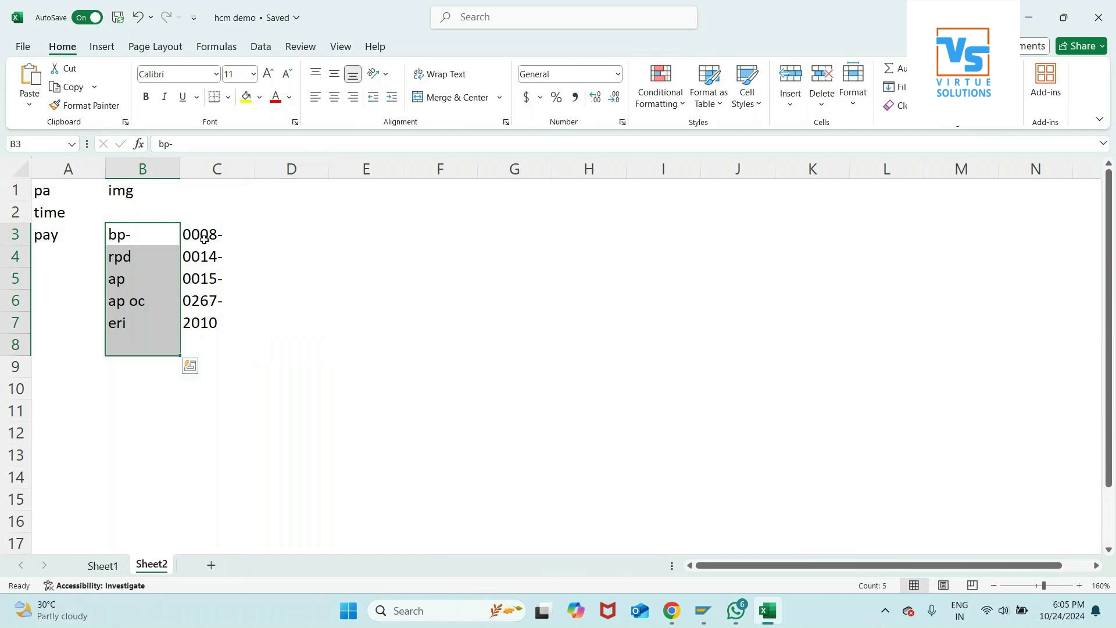
left_click_drag(204, 238, 204, 325)
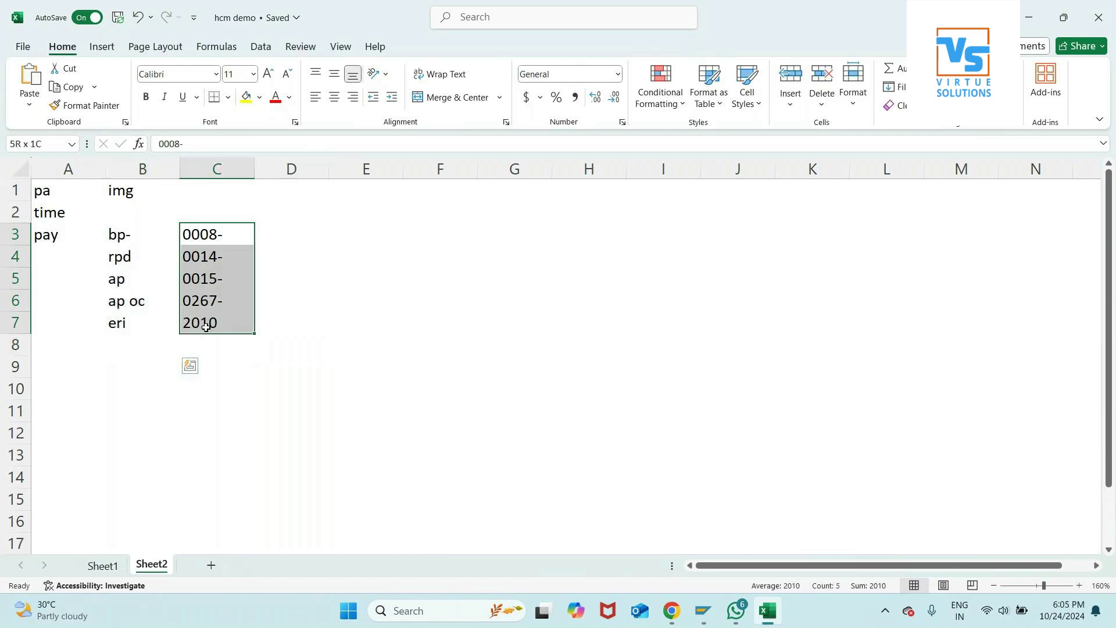
- Enter the heading run payroll in cell D1
left_click(287, 209)
left_click(287, 194)
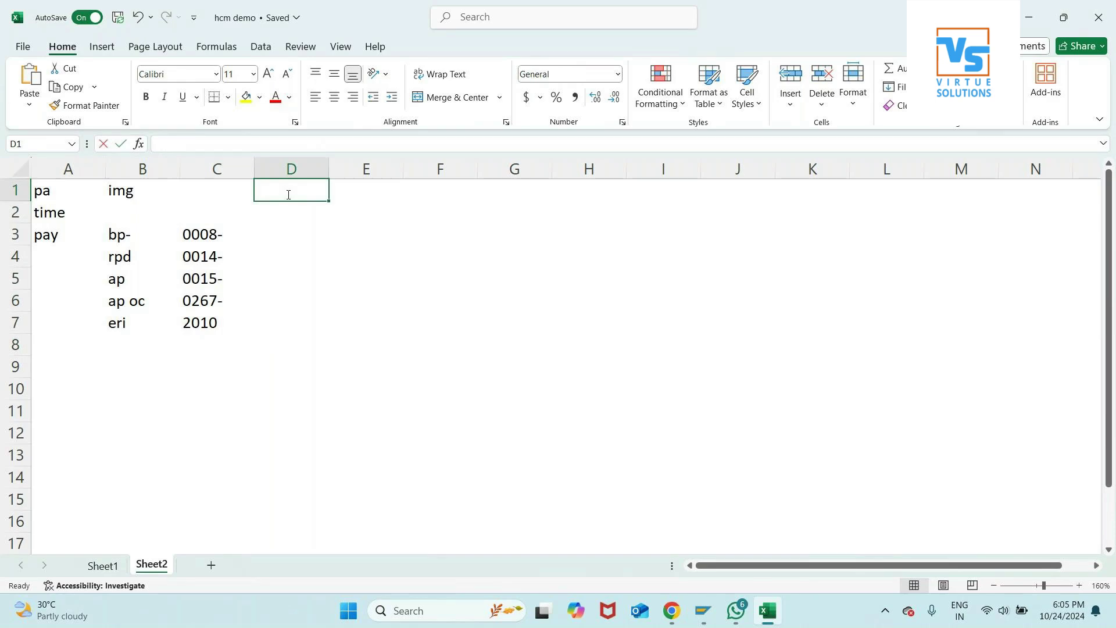
type("run payroll")
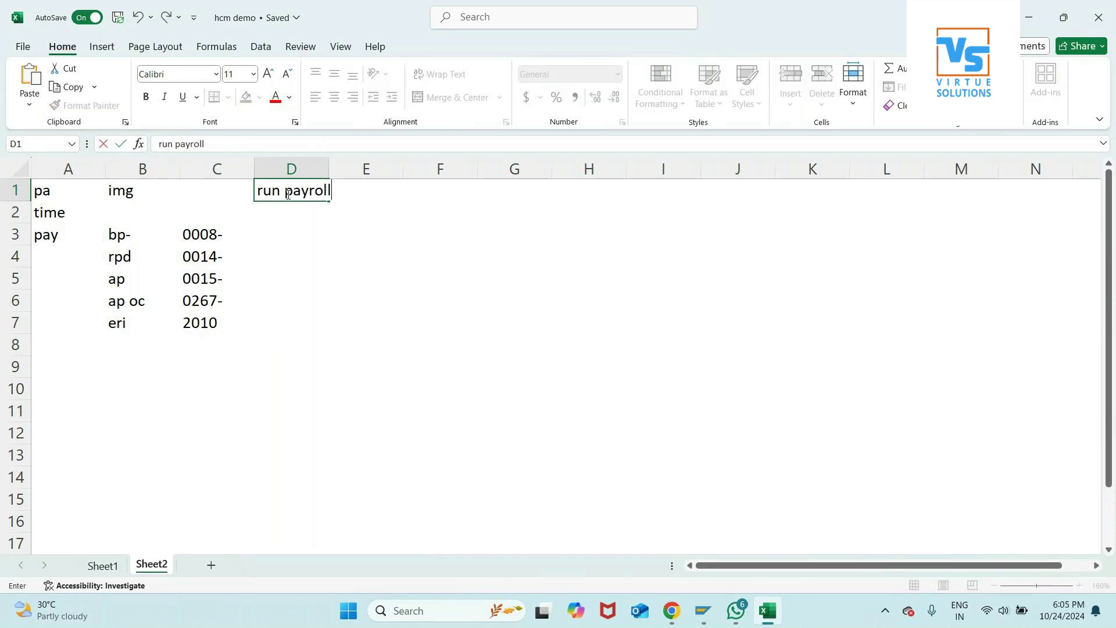
key("Return")
key("Return")
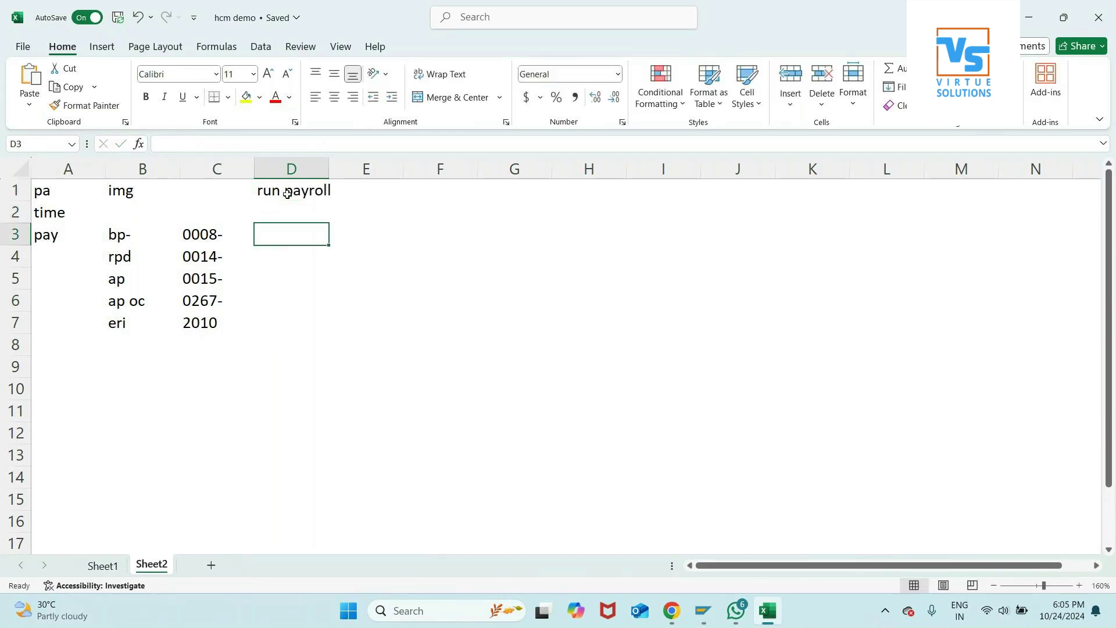
- Enter main schema in D3 and sub schema in F3 on the pay row
type("main schema")
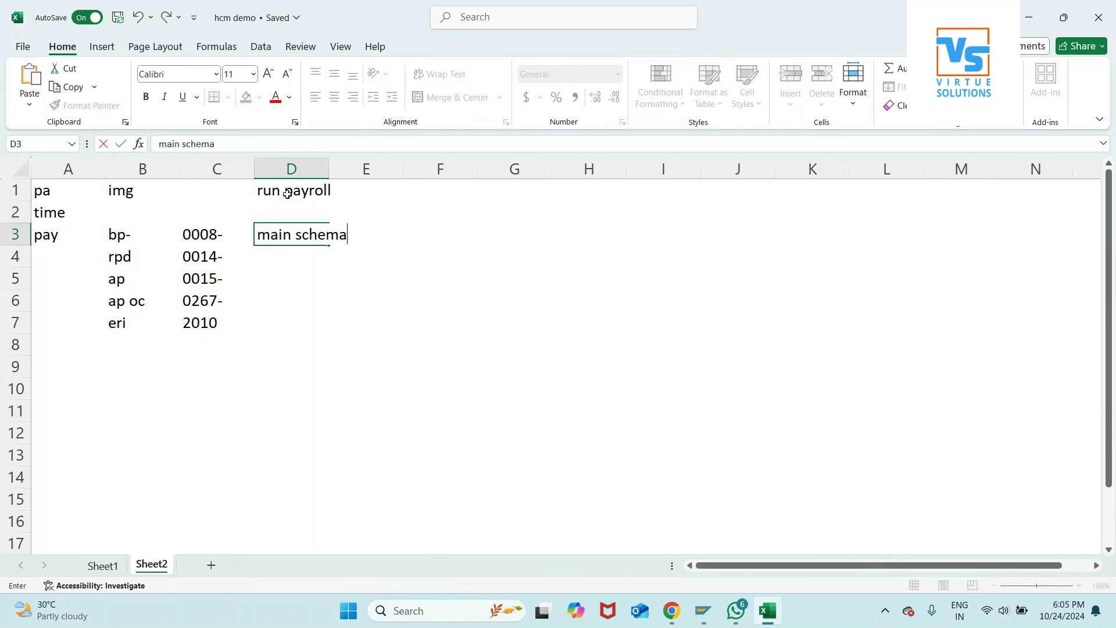
key("Tab")
key("Tab")
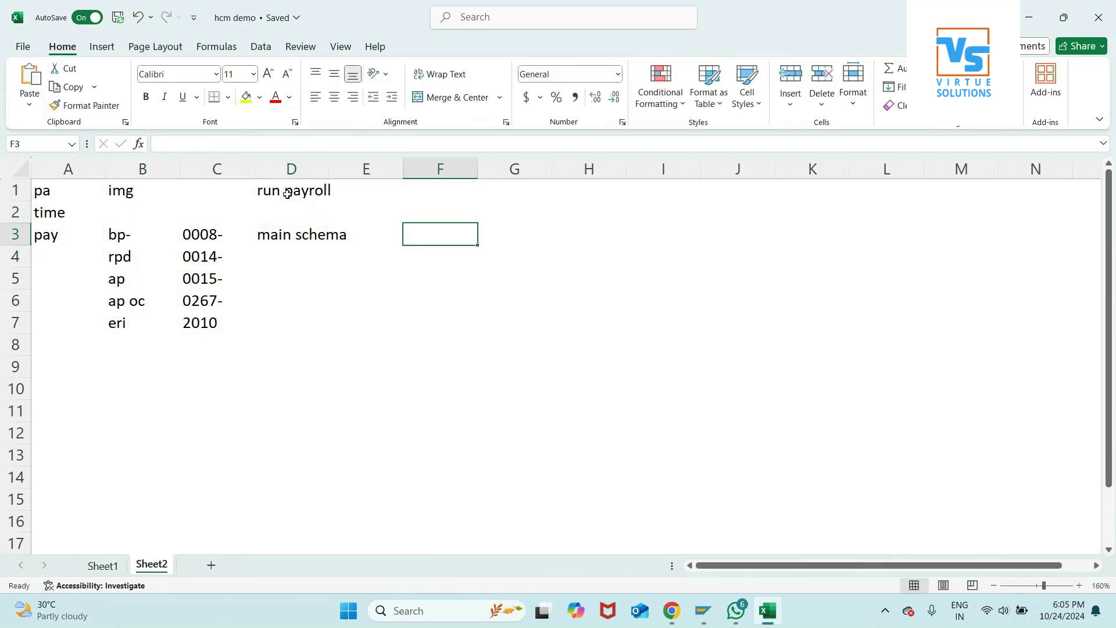
type("sub schema")
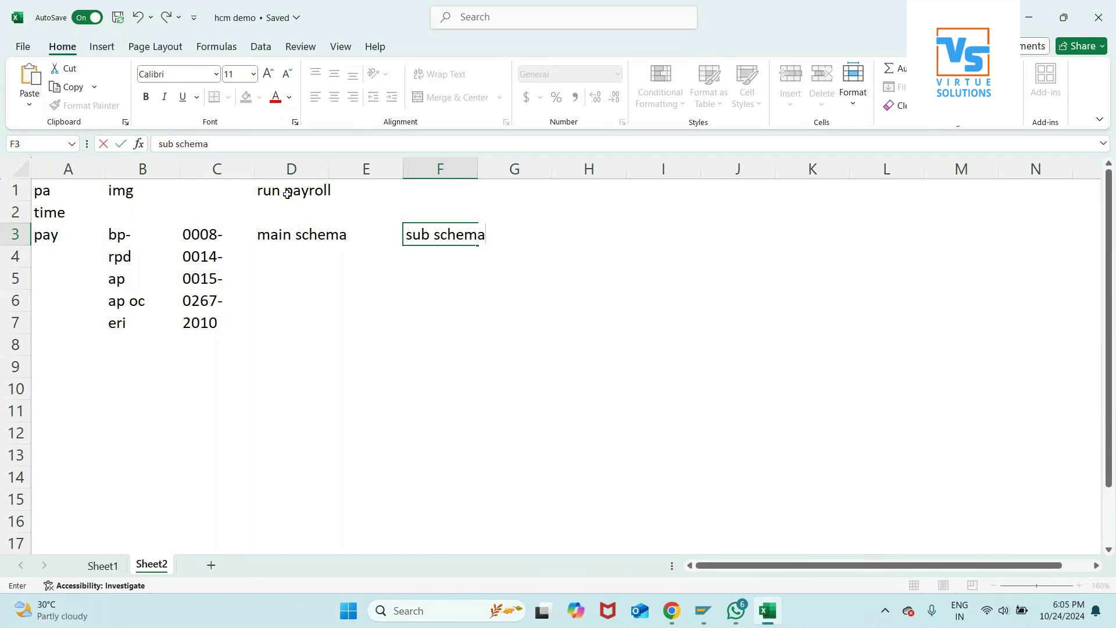
key("Tab")
- Enter function in G4 and rules in G5, one column right of the sub schema note
key("Down")
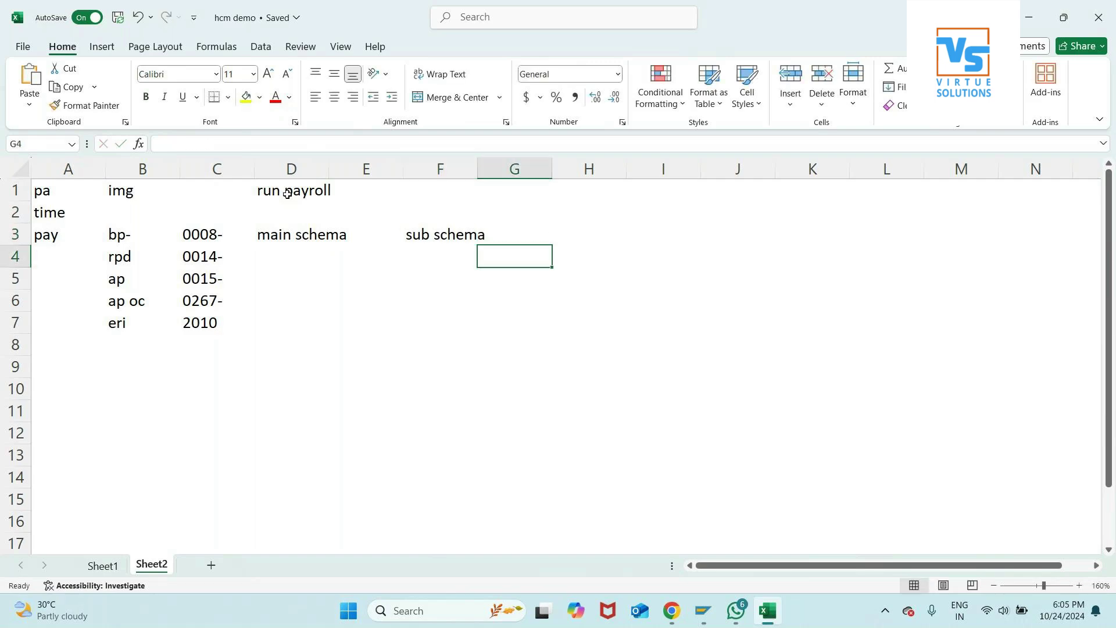
type("function")
key("Return")
type("rules")
key("Return")
- Enter pay slip in H3 on the same row as the schema notes
key("Up")
key("Up")
key("Up")
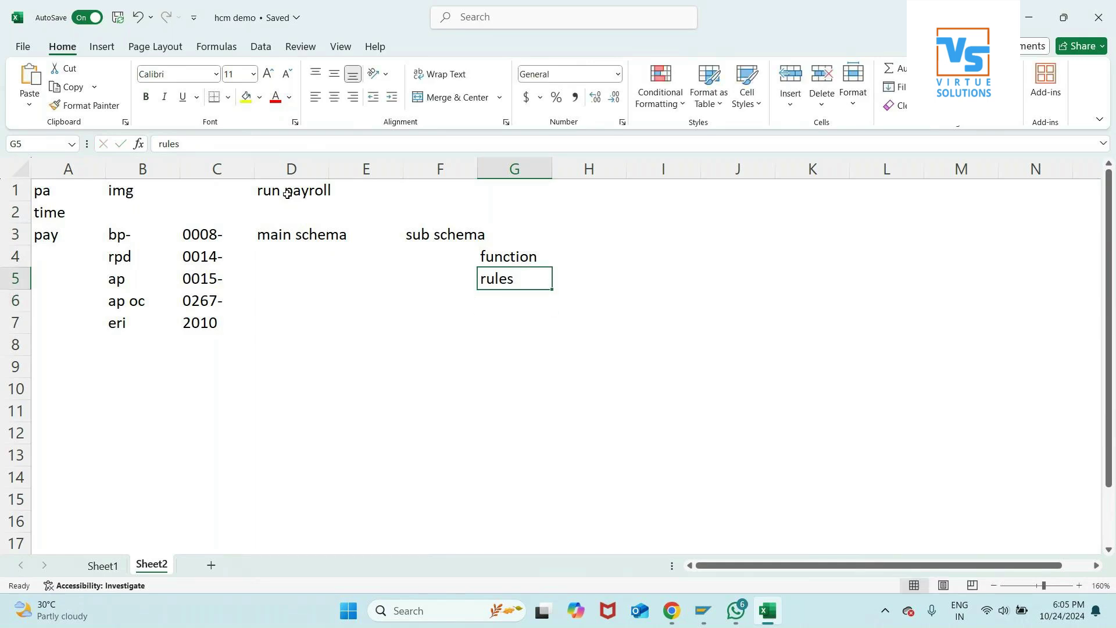
key("Right")
type("pay sip")
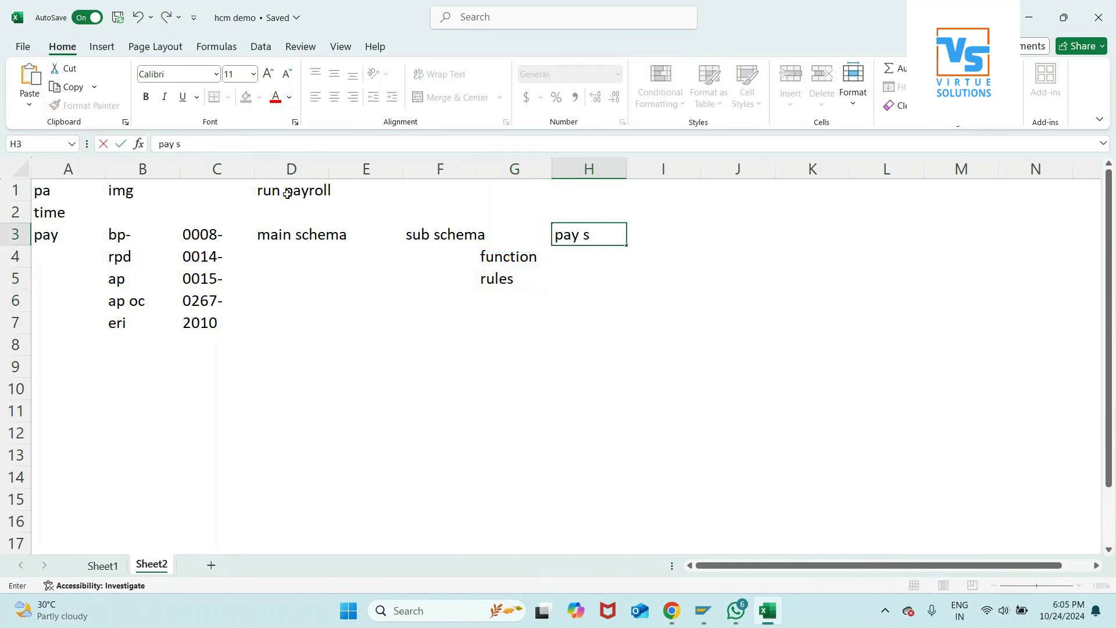
key("BackSpace")
key("BackSpace")
type("lip")
key("Tab")
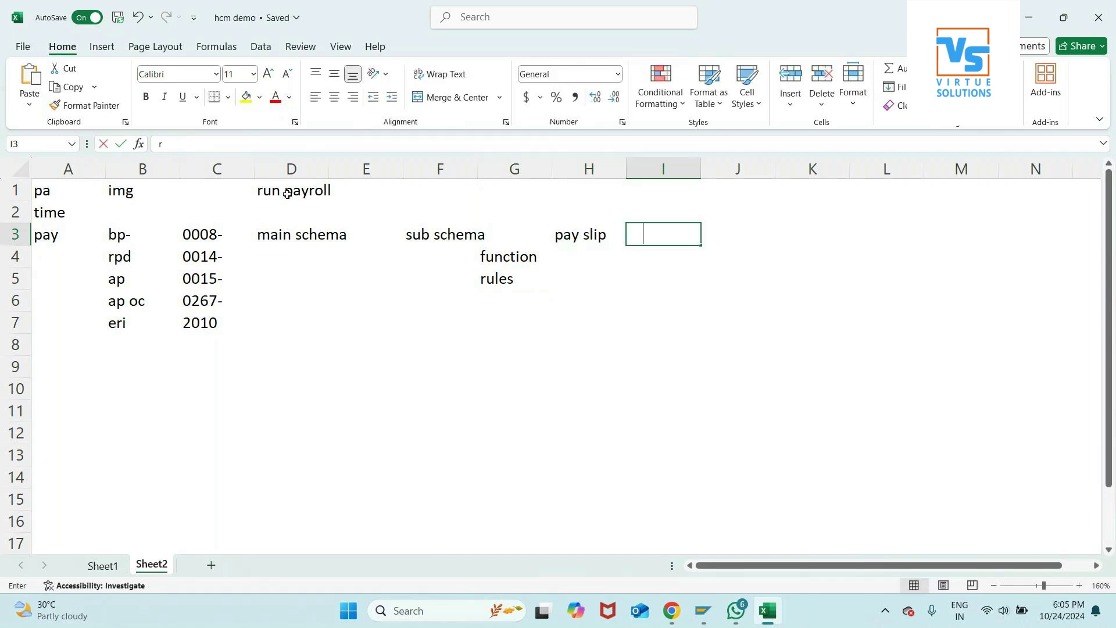
- Enter re pcl2- in I3 beside the pay slip note
type("re  pcl")
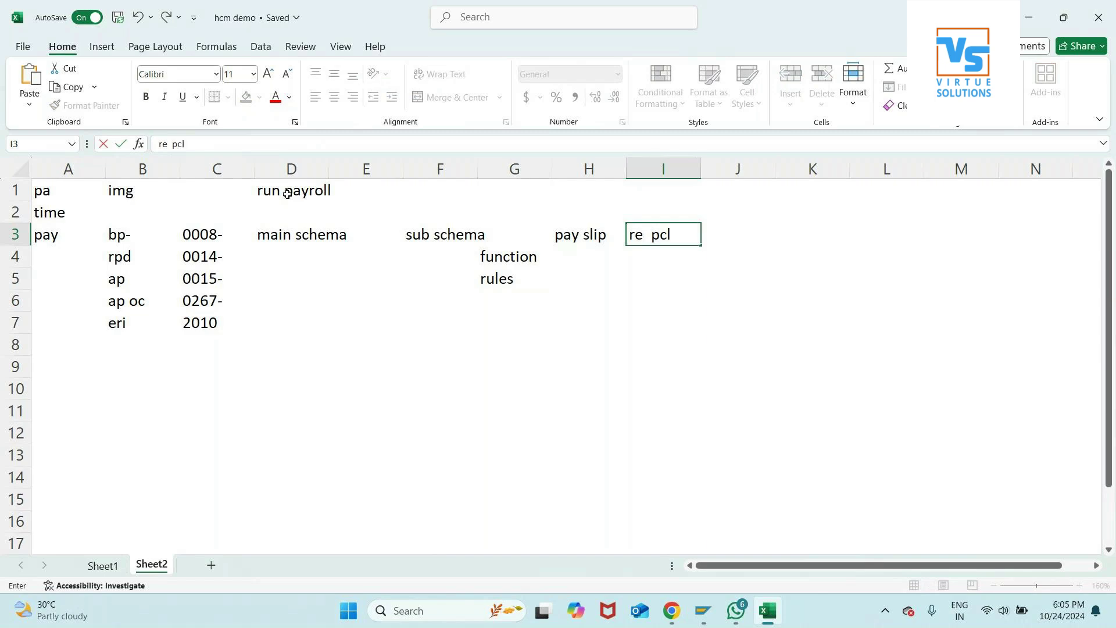
type("2-")
key("Return")
- List rt, crt, bt and tax in cells J4 to J7, diagonally below the pcl2 note
key("Right")
type("rt")
key("Return")
type("crt")
key("Return")
type("bt")
key("Return")
type("tax")
key("Return")
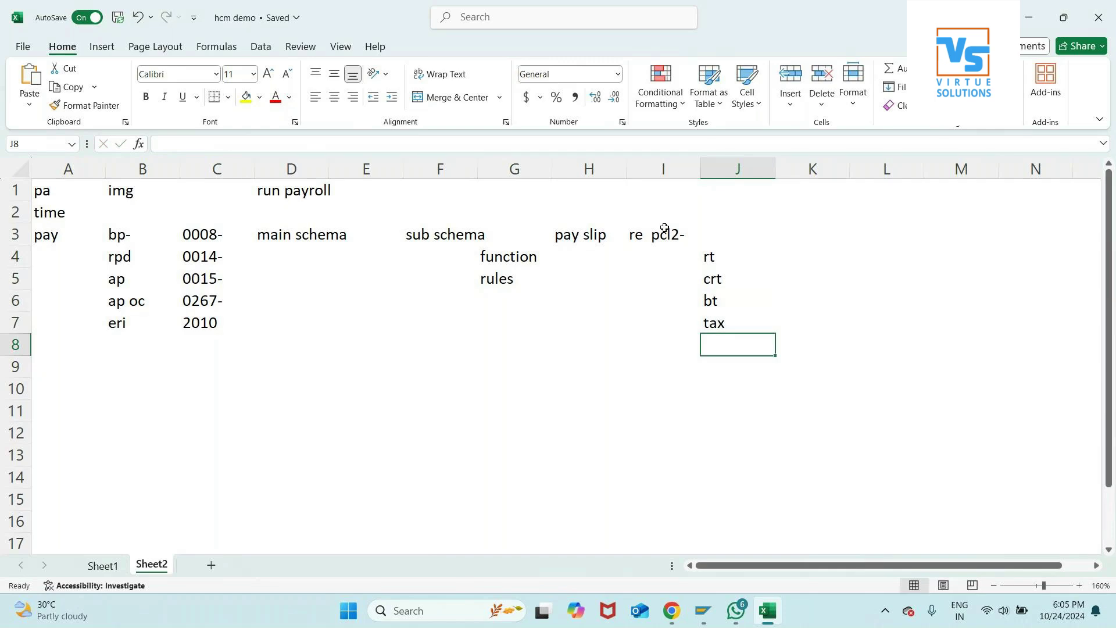
- Review the payroll result table entries in J4 to J7 one by one
left_click(725, 255)
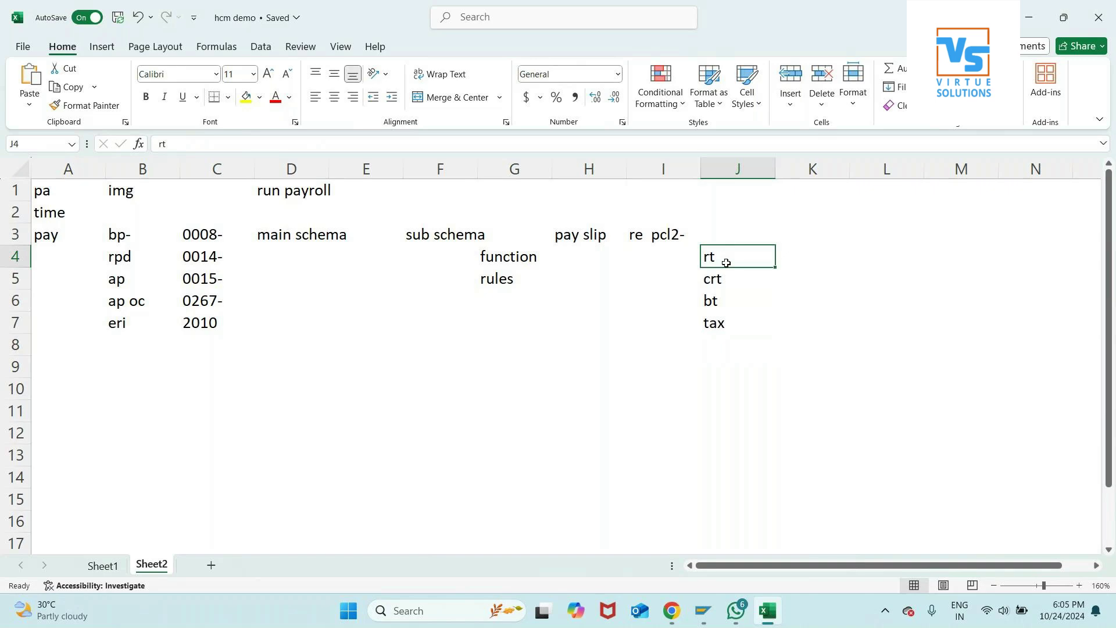
left_click(726, 278)
left_click(728, 303)
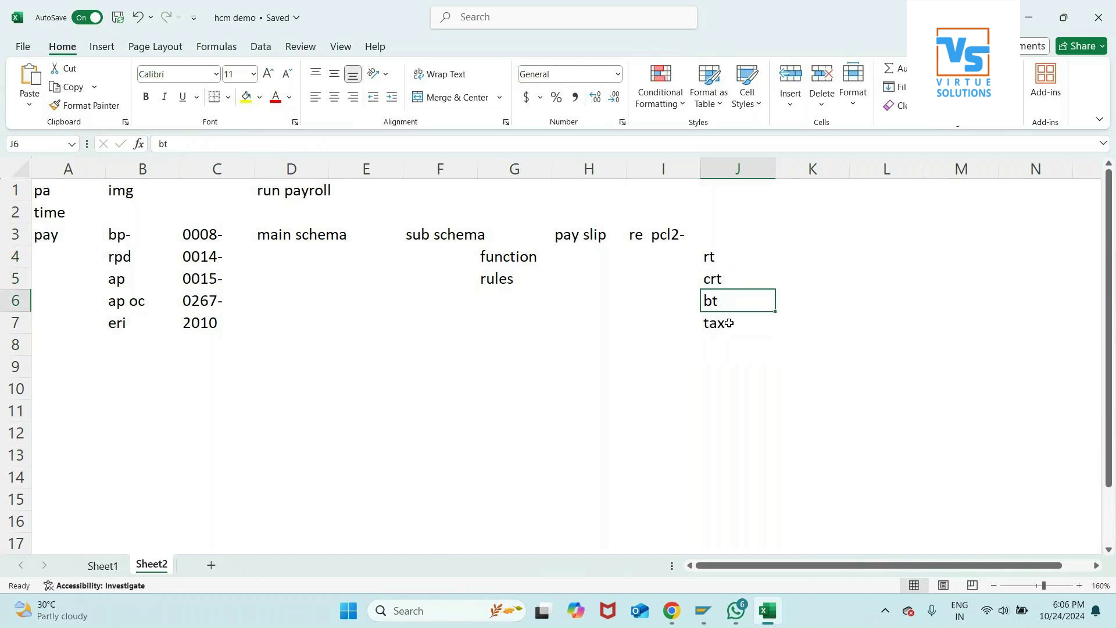
left_click(729, 323)
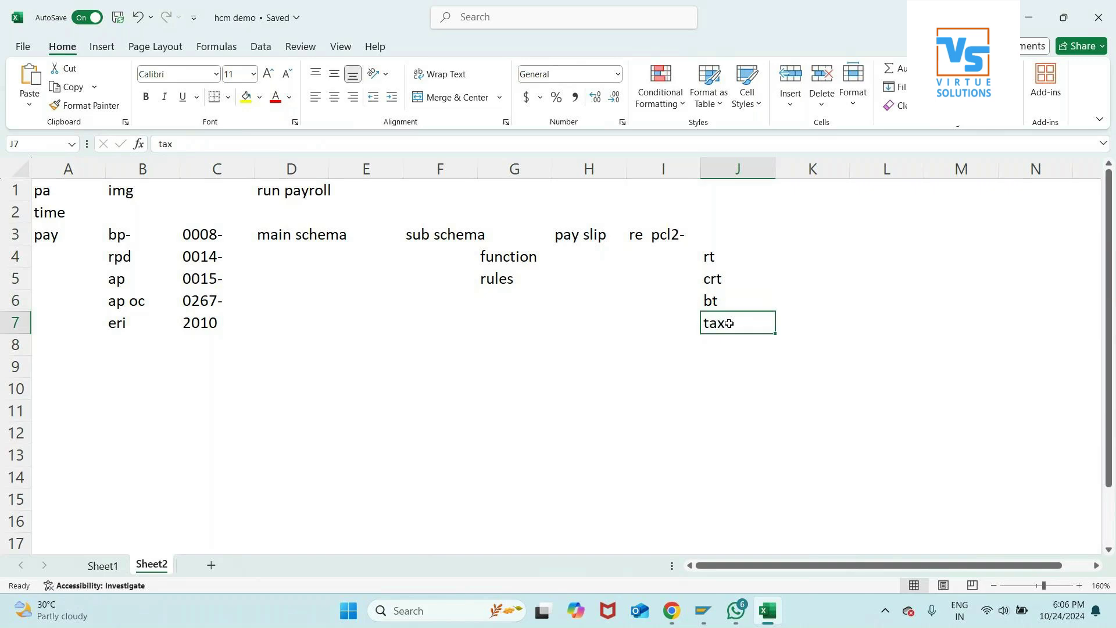
left_click(727, 345)
left_click_drag(721, 258, 723, 323)
left_click(734, 345)
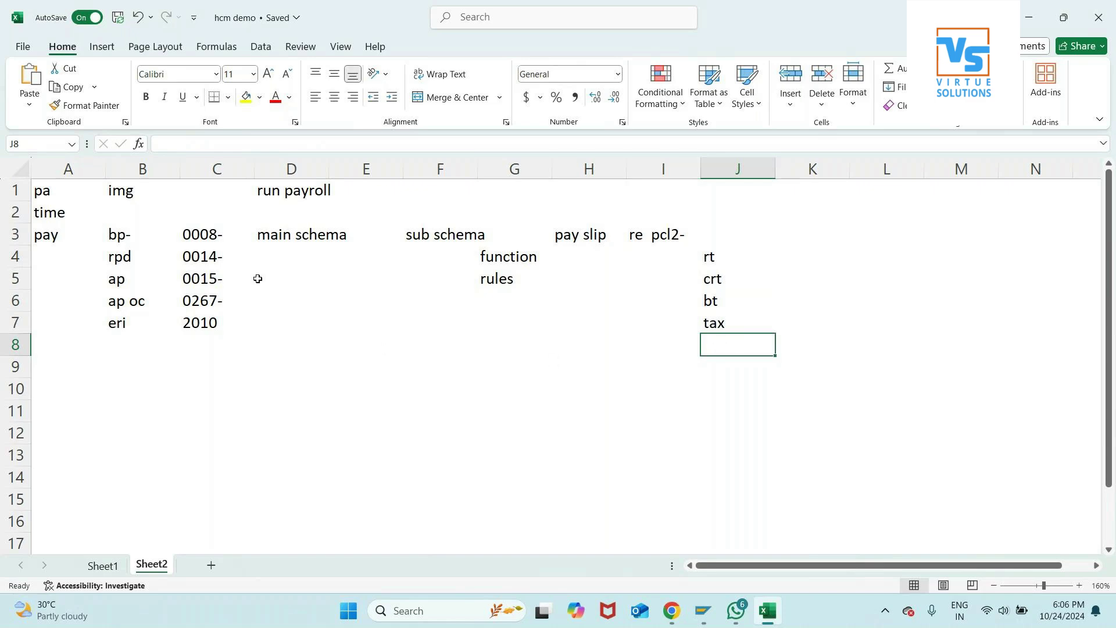
- Review the pay infotype names and numbers in columns B and C, and the schema notes in row 3
left_click_drag(214, 241, 203, 325)
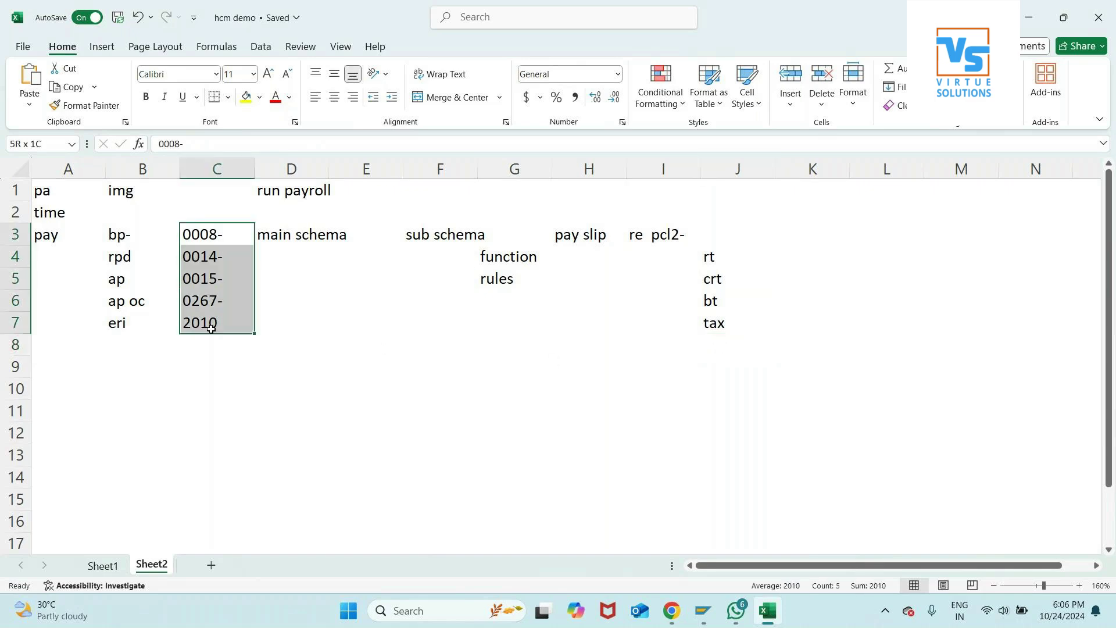
left_click(131, 237)
left_click(167, 208)
left_click(139, 262)
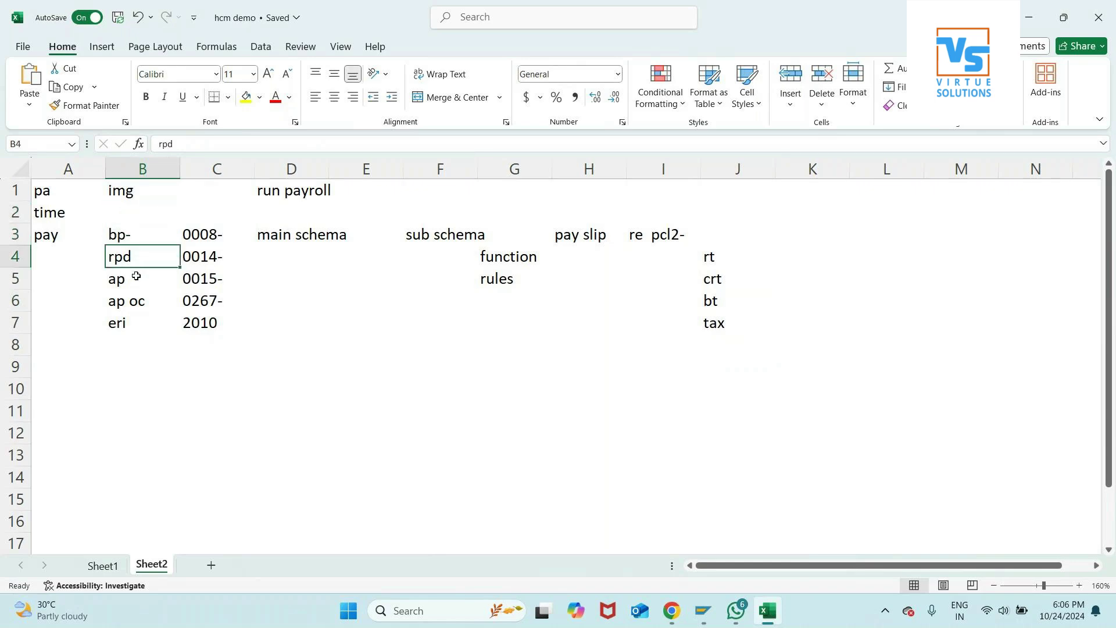
left_click(136, 278)
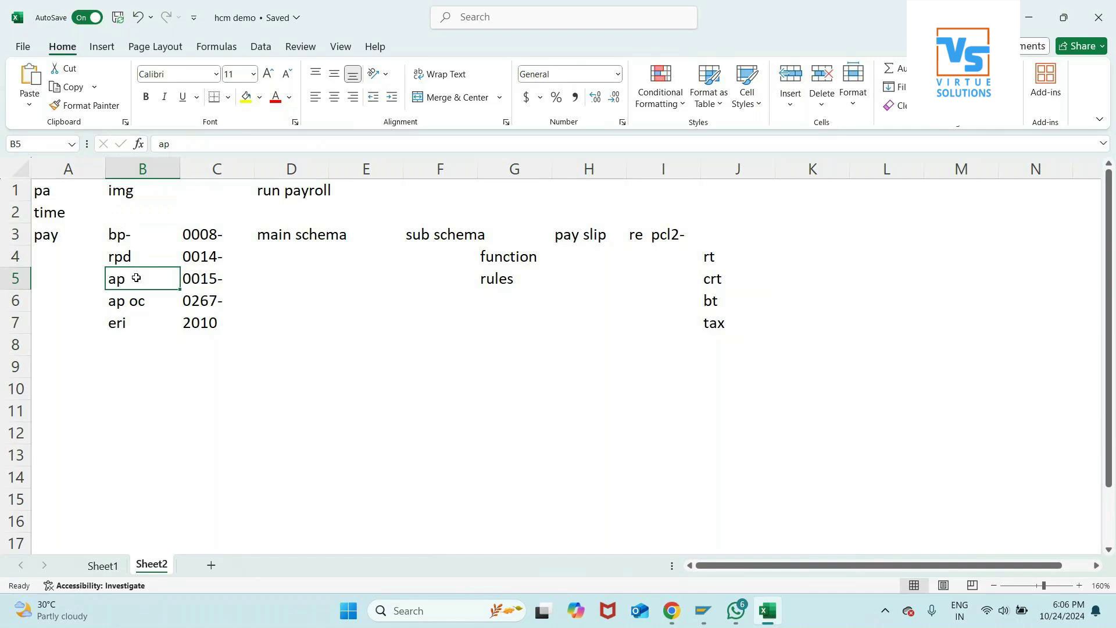
left_click(137, 301)
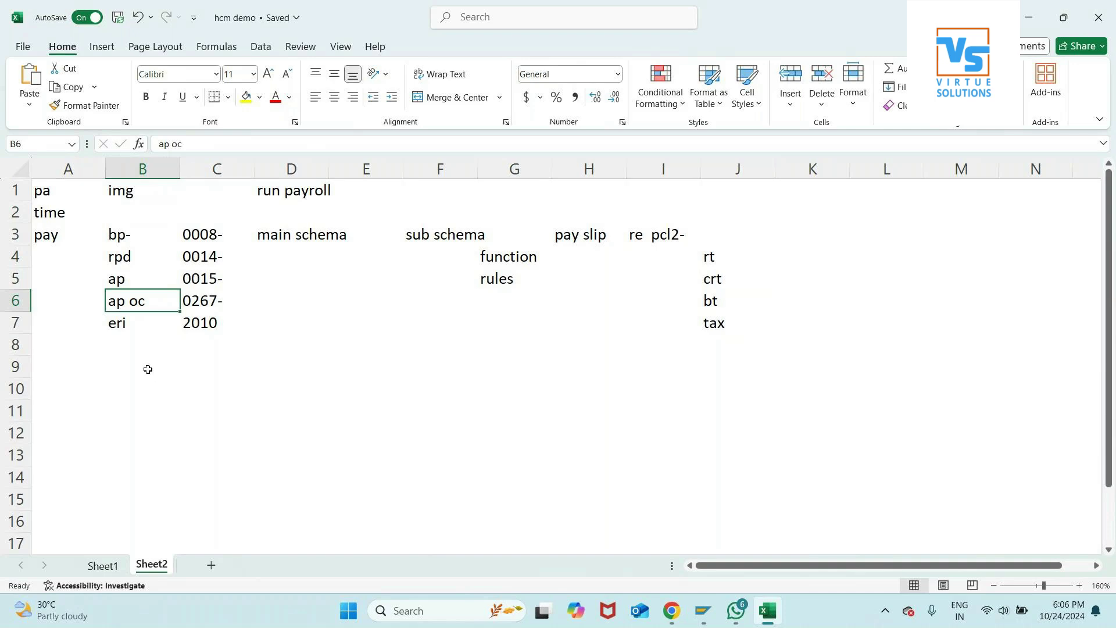
left_click(129, 329)
left_click(141, 369)
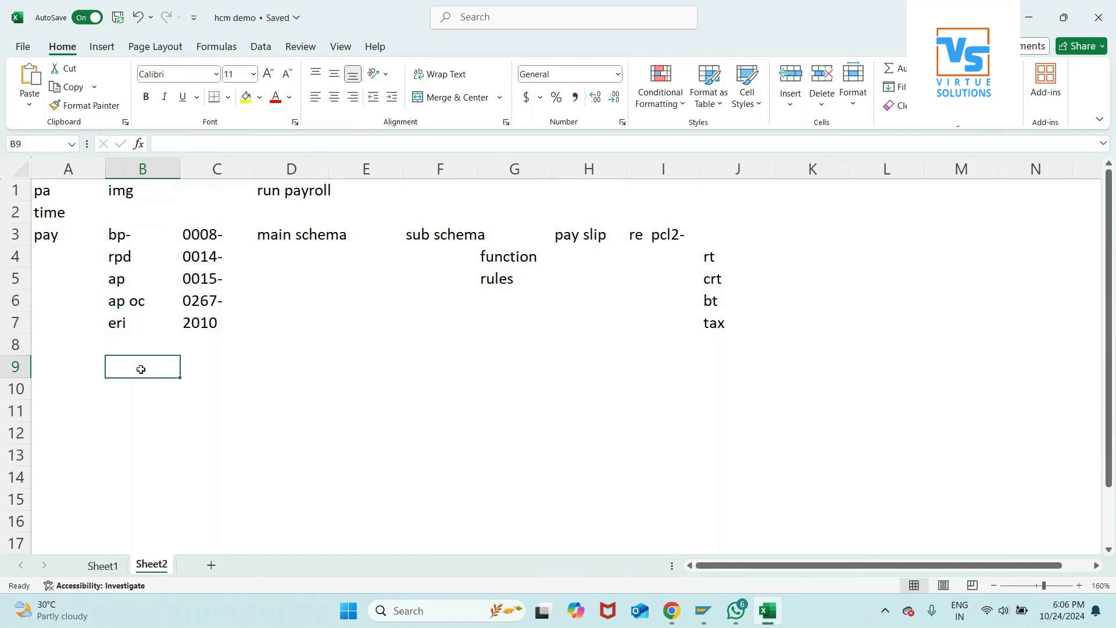
left_click_drag(127, 237, 131, 319)
left_click_drag(200, 239, 207, 323)
left_click(293, 322)
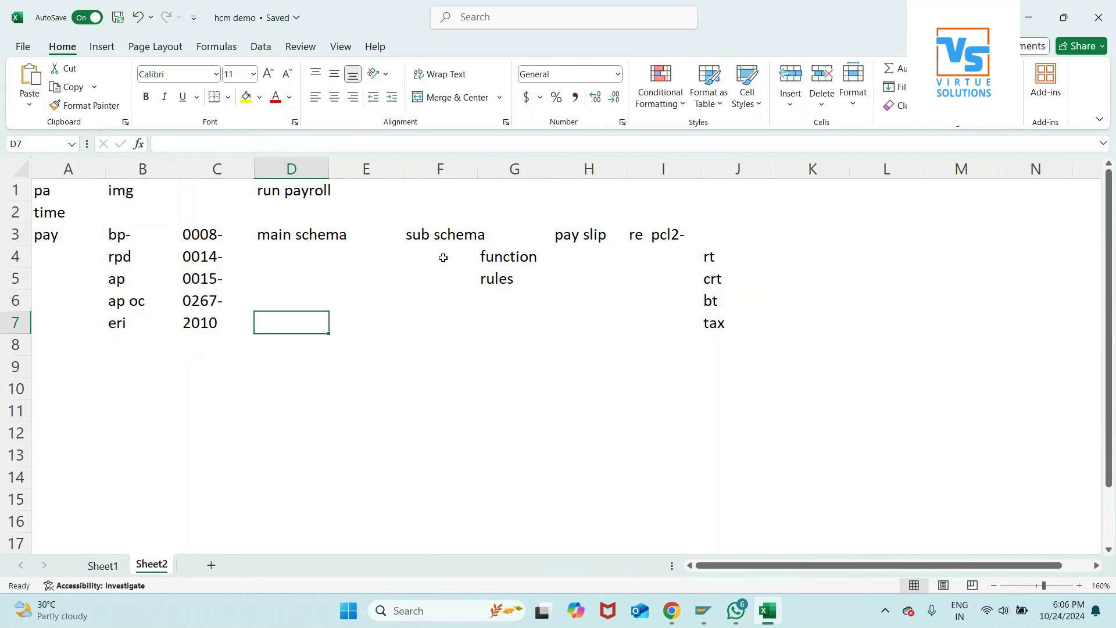
left_click(355, 234)
left_click(442, 234)
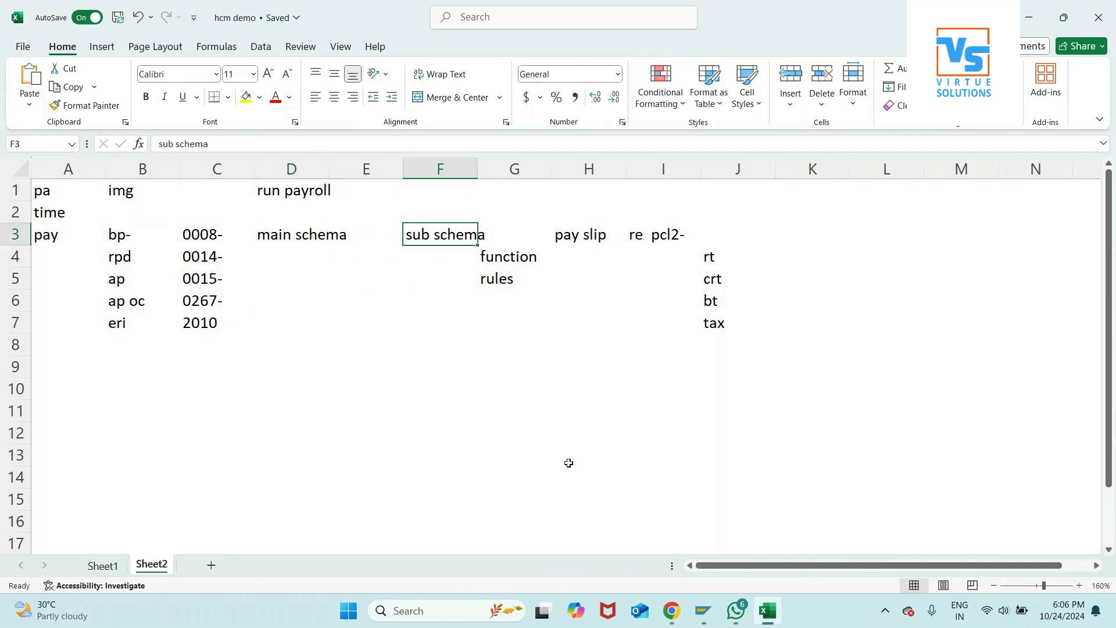
- Switch to SAP Easy Access, collapse the payroll favorites folder and expand the pa folder
left_click(701, 621)
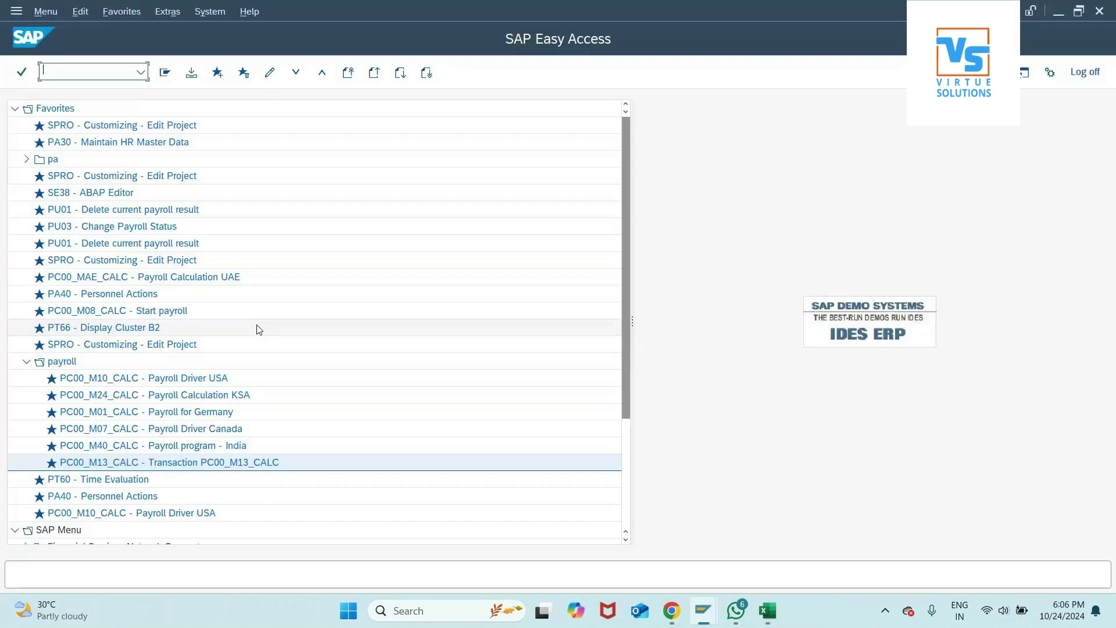
double_click(40, 362)
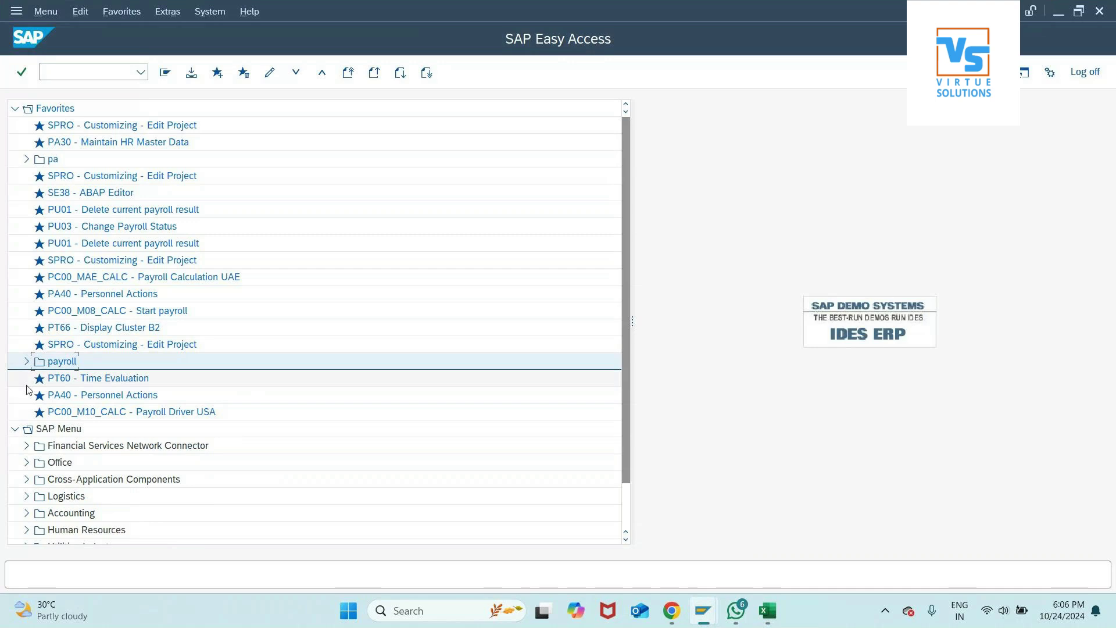
left_click(26, 159)
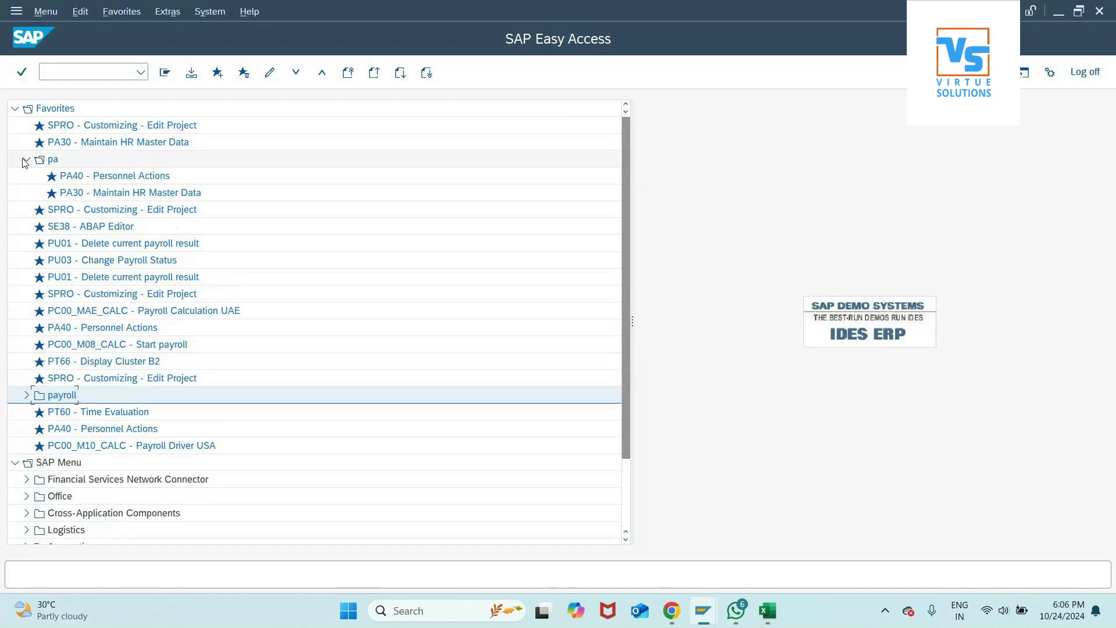
double_click(137, 314)
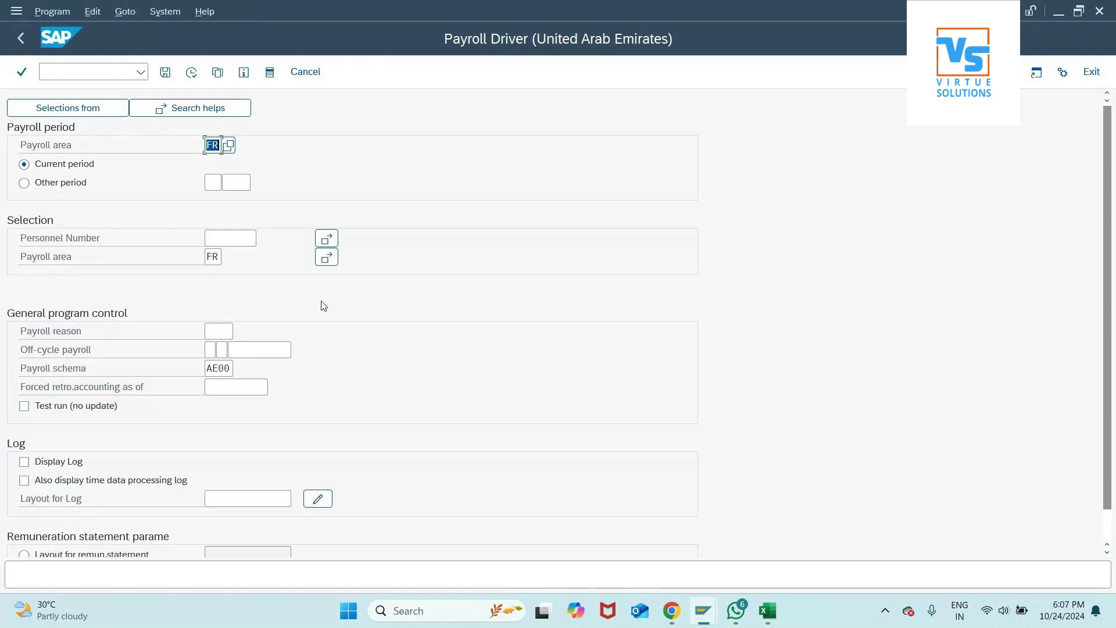
left_click(36, 137)
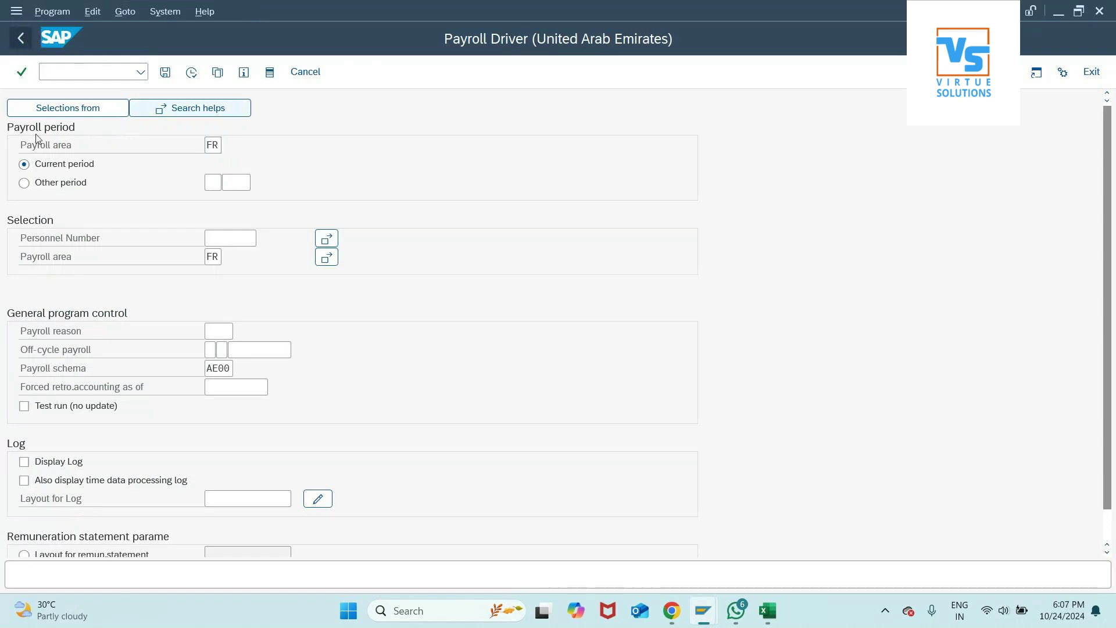
key("F3")
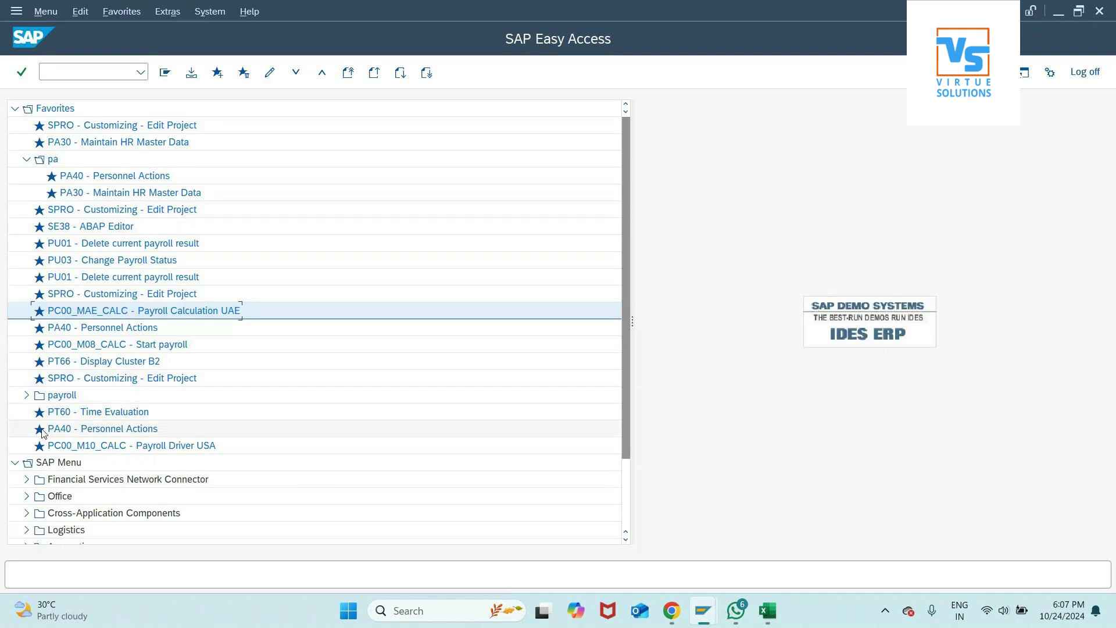
- Expand the payroll favorites folder, open PC00_MAE_CALC - Payroll Calculation UAE and load its FAR variant
left_click(26, 395)
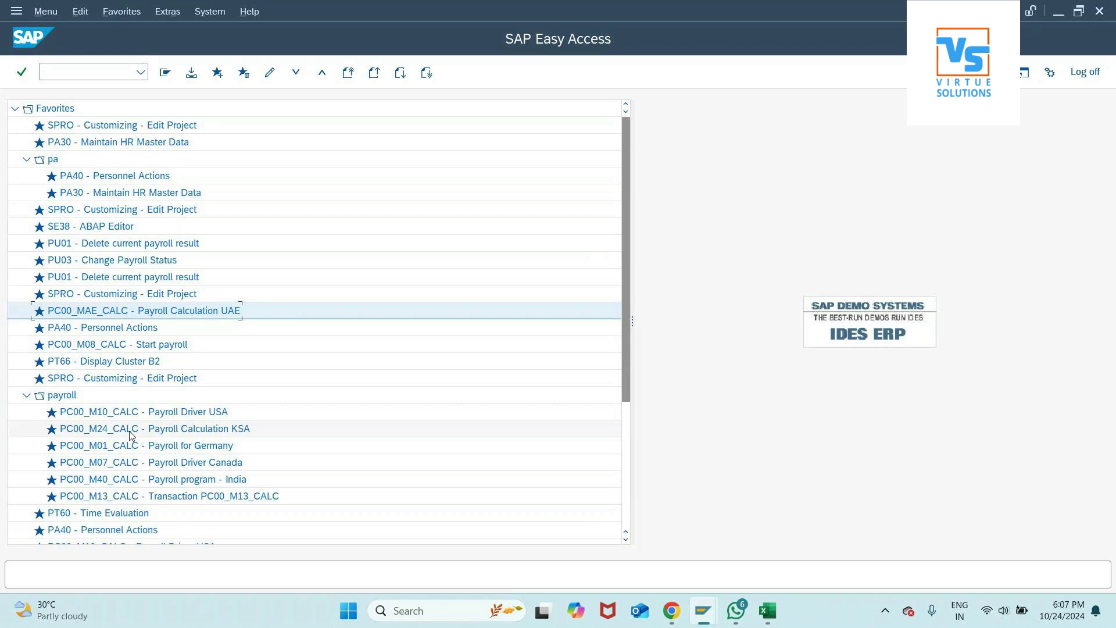
double_click(150, 313)
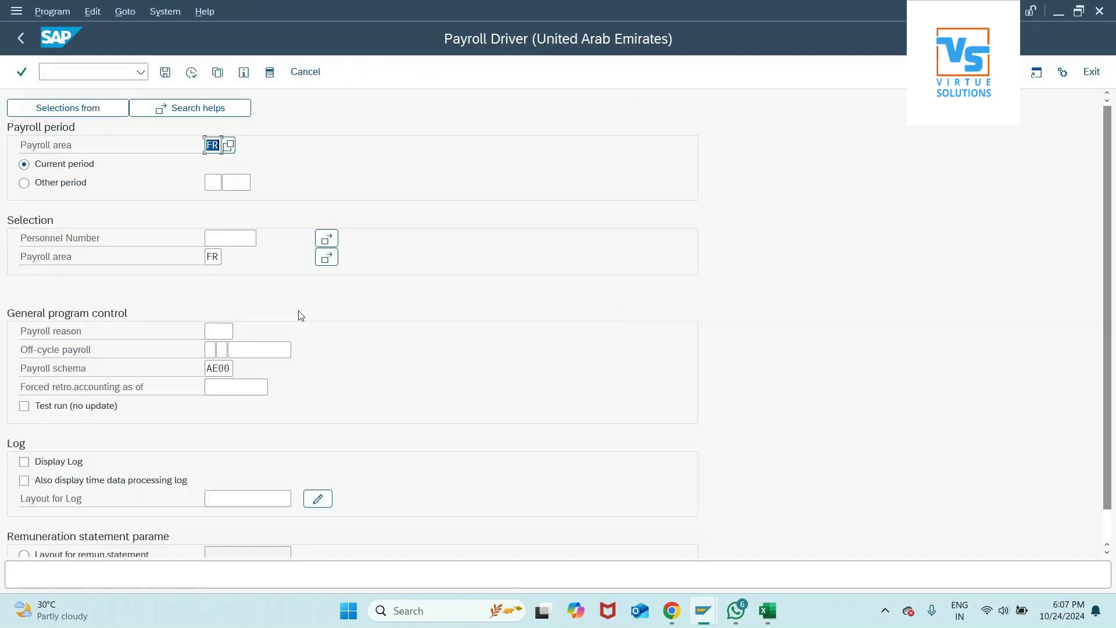
key("shift+F5")
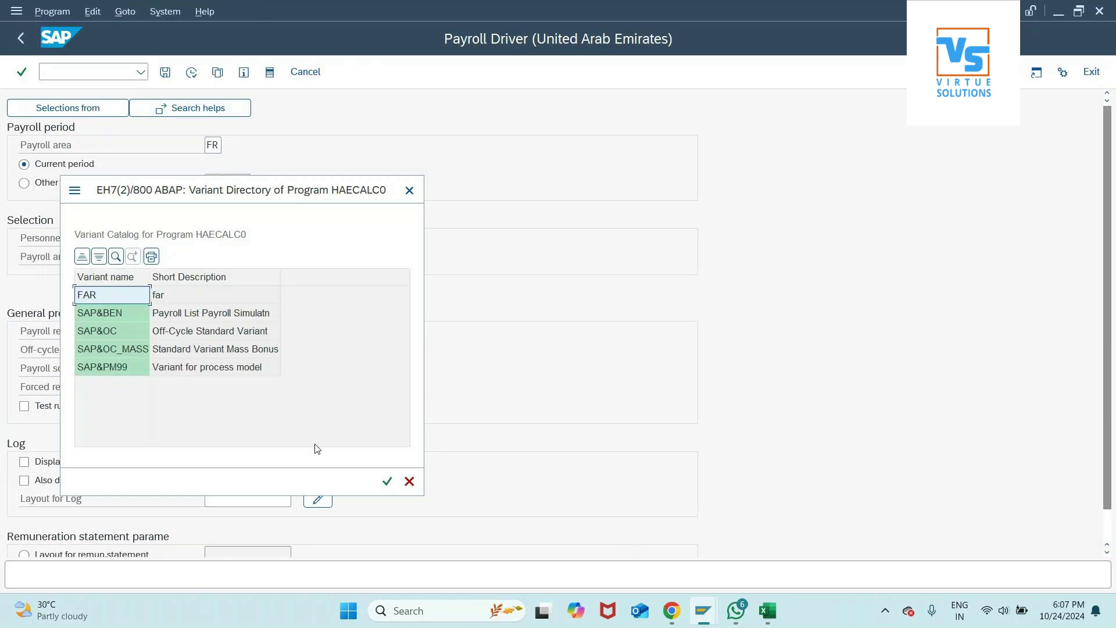
double_click(143, 295)
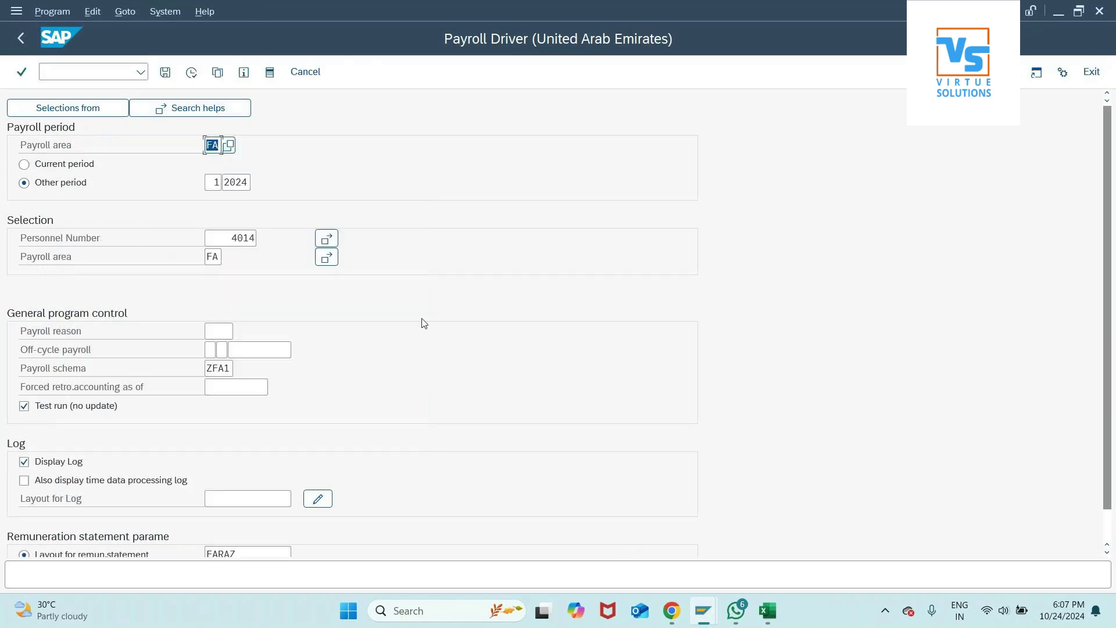
- Execute the UAE payroll test run and display the remuneration form from its log
left_click(192, 72)
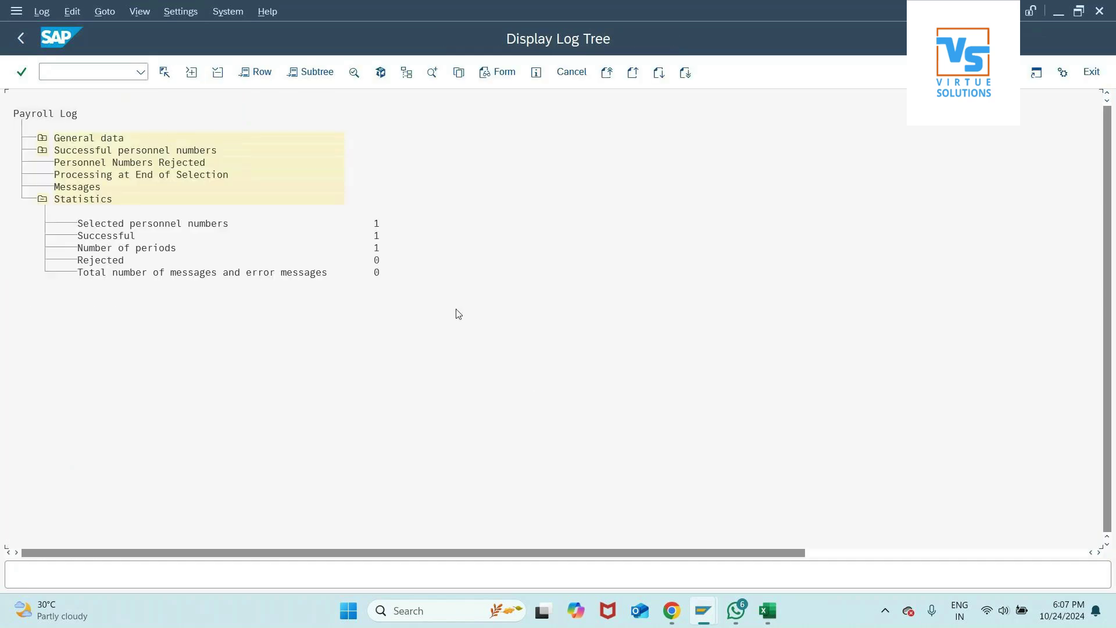
left_click(477, 73)
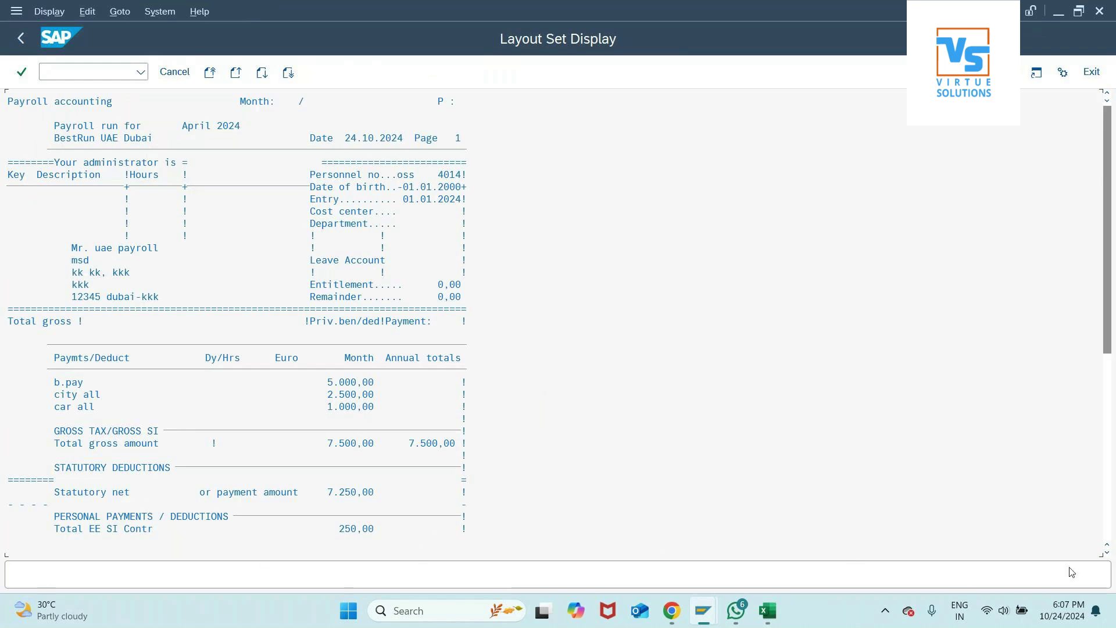
- Review the remuneration form down to the personal payments and deductions, and return to the payroll driver's selection screen
scroll(1109, 555, "down", 3)
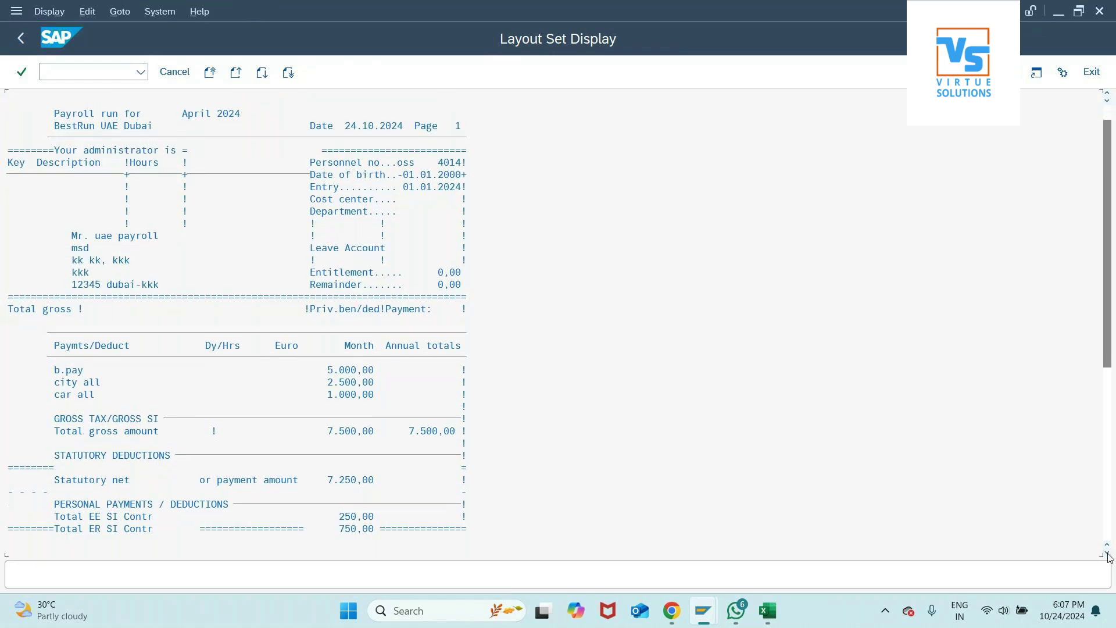
left_click(1109, 555)
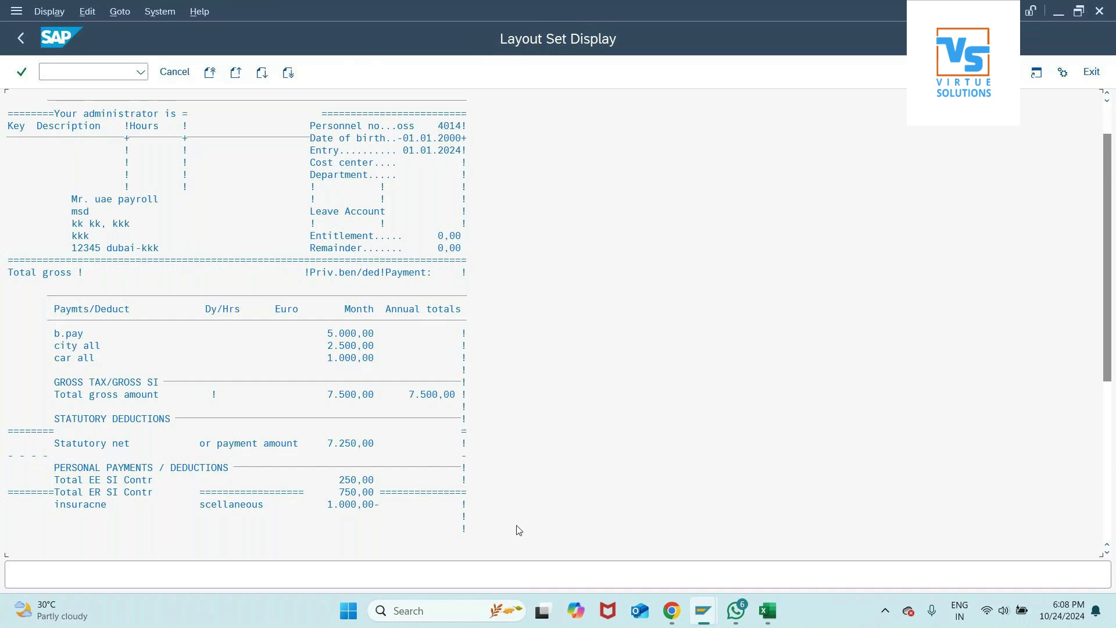
left_click(28, 45)
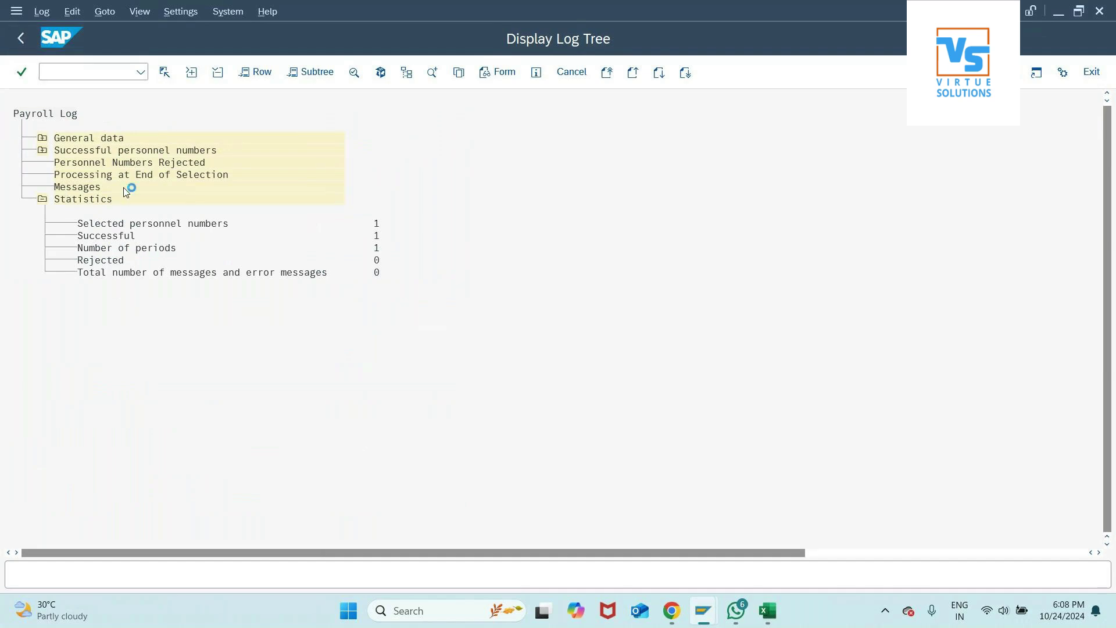
left_click(243, 326)
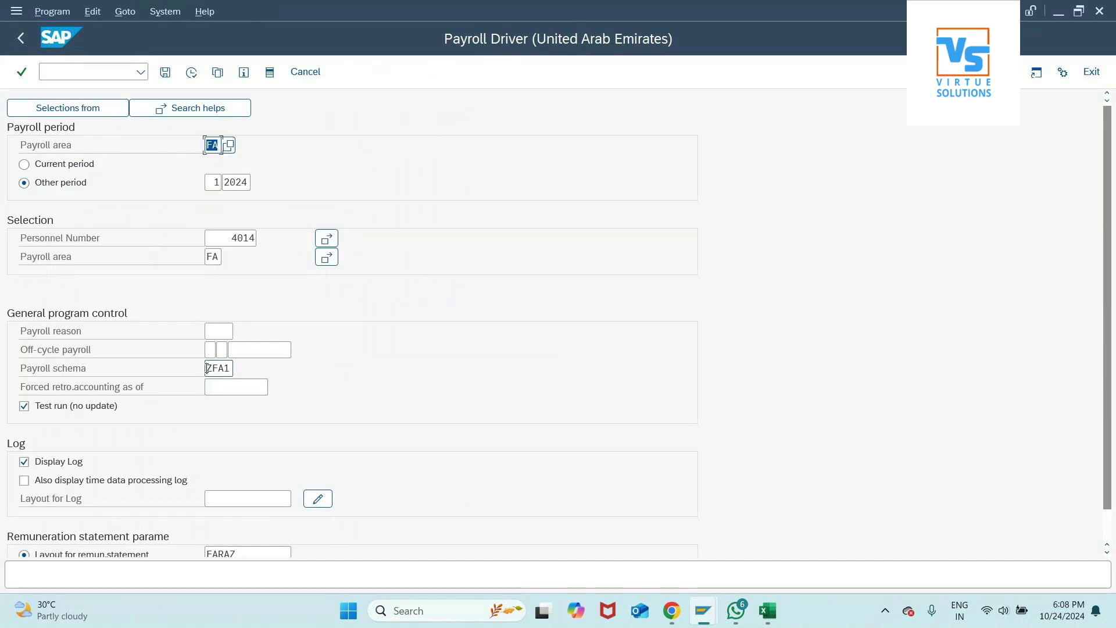
- Start transaction PE01 and open payroll schema ZFA1 for editing
left_click(207, 368)
left_click(92, 72)
type("/npe01")
key("Return")
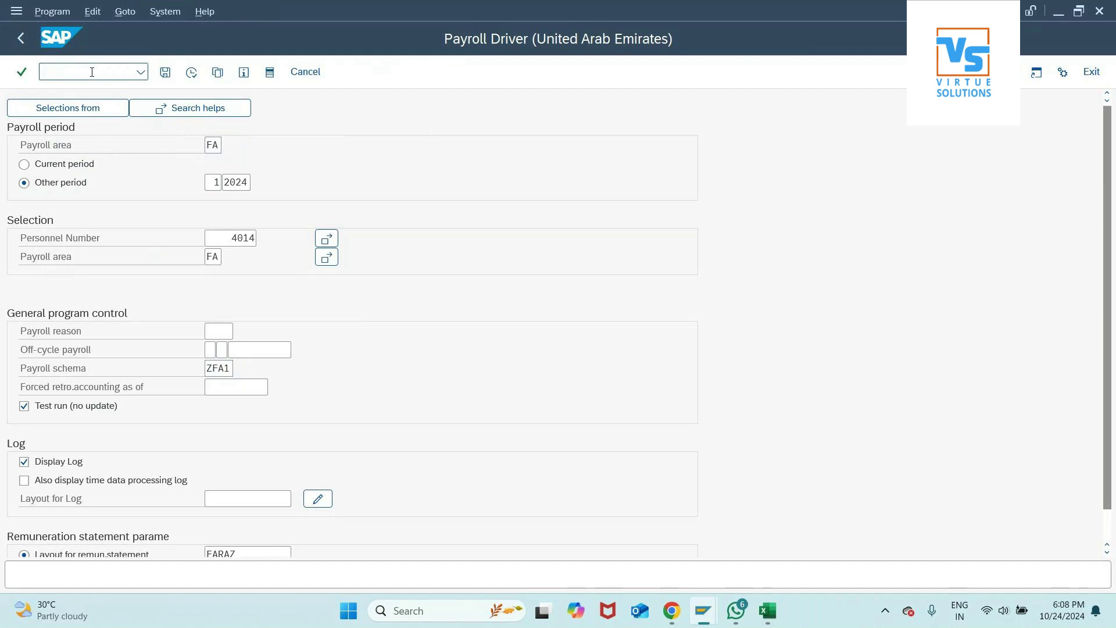
type("ZFA1")
left_click(187, 295)
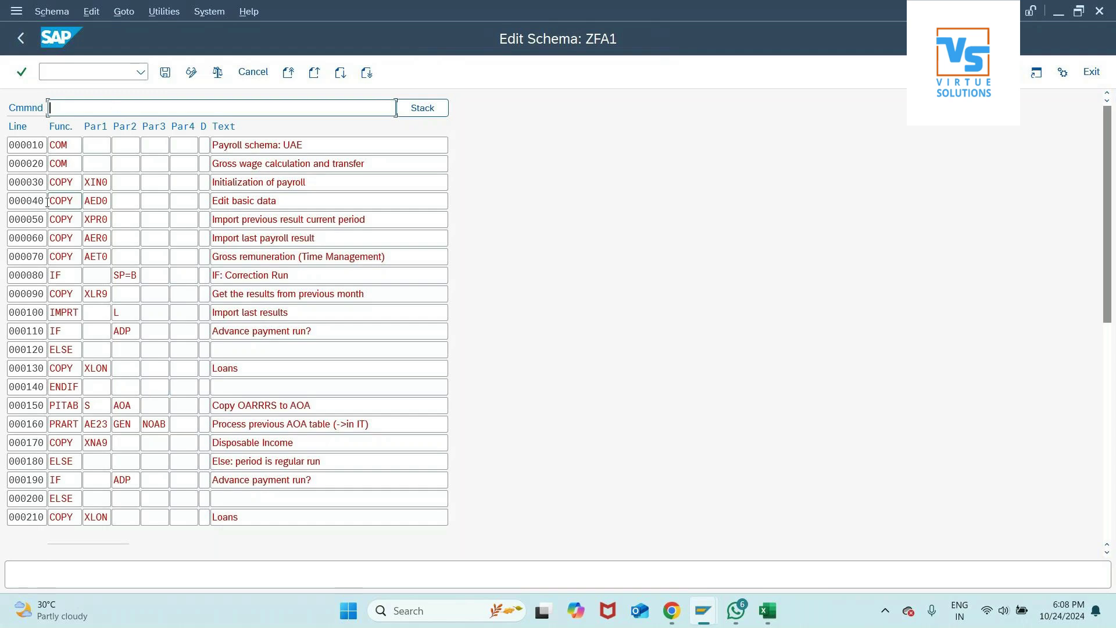
- Examine the function, parameter and text columns of schema ZFA1, and open sub-schema AED0 to inspect its WPBP function
left_click(39, 145)
left_click(55, 143)
left_click(93, 144)
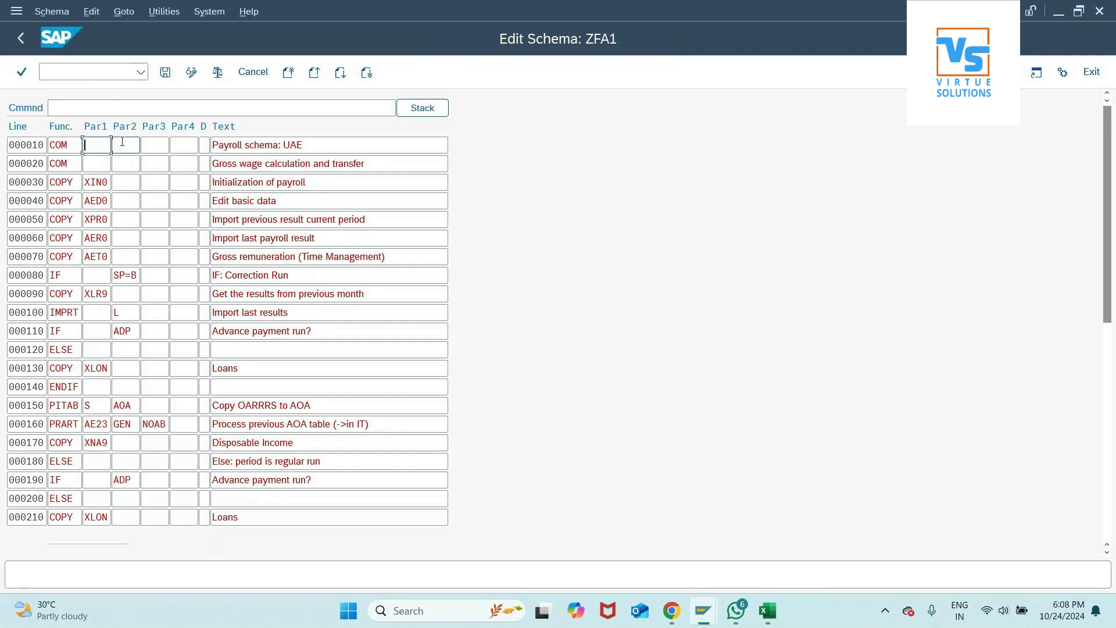
left_click(245, 145)
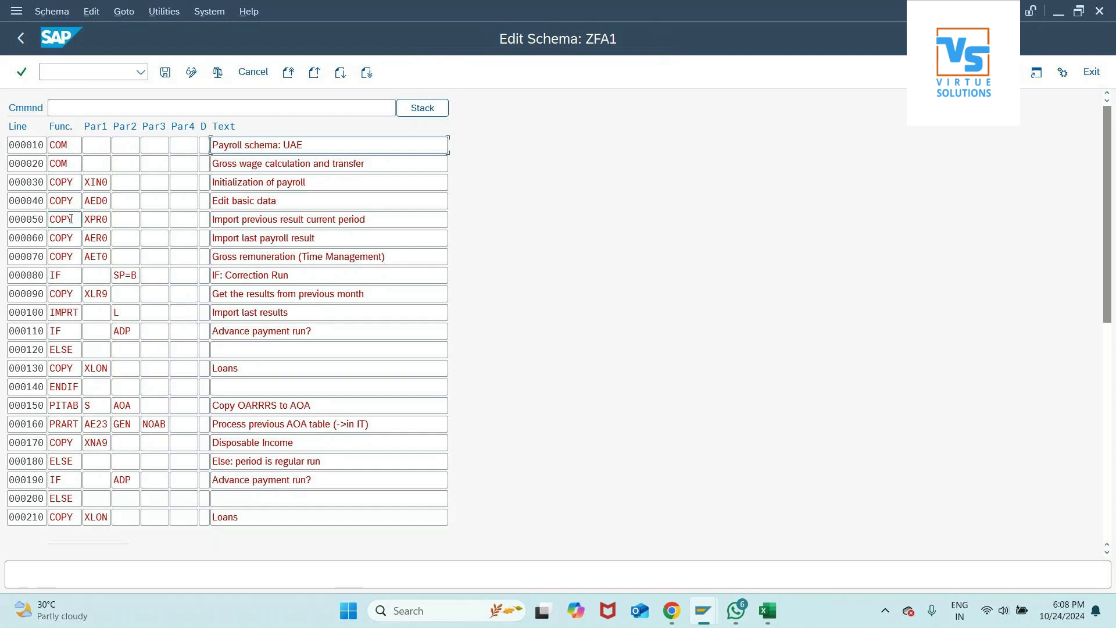
left_click(68, 201)
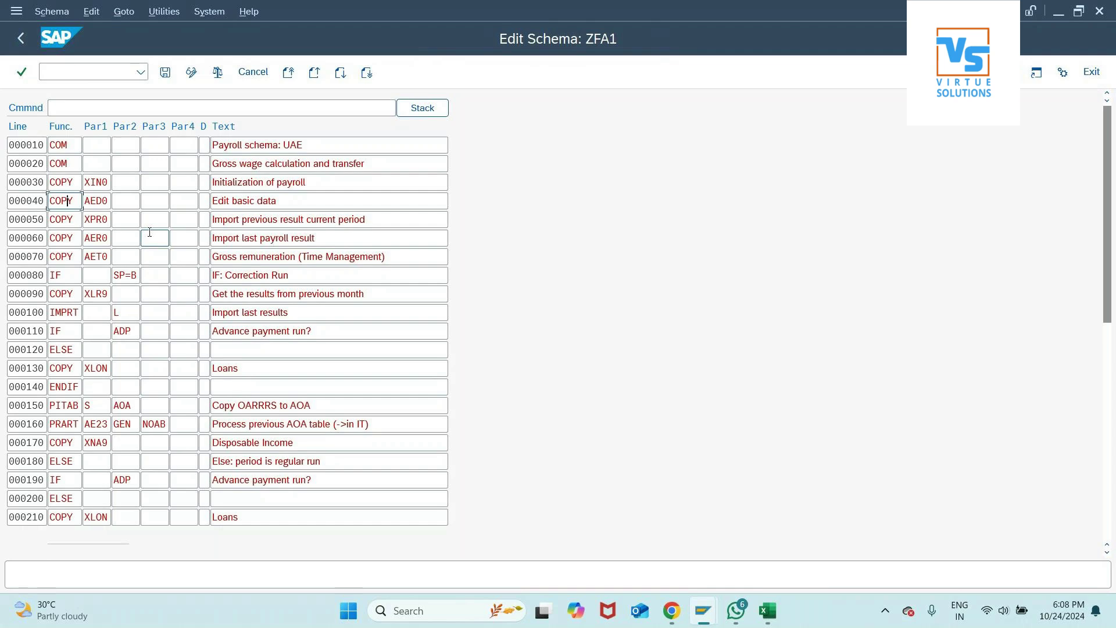
double_click(103, 202)
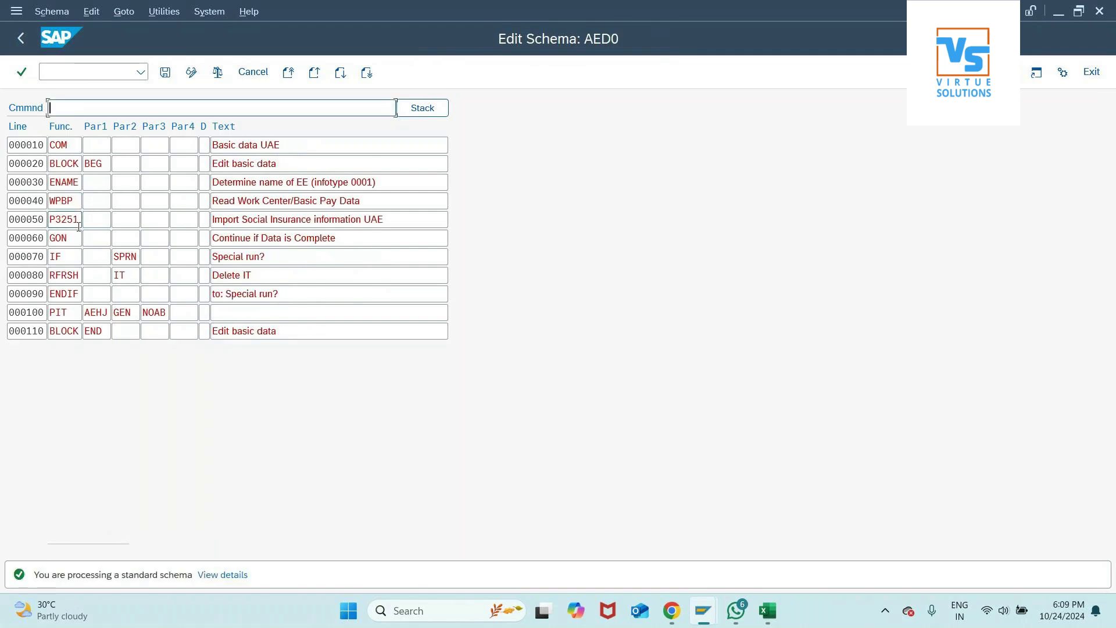
left_click(80, 203)
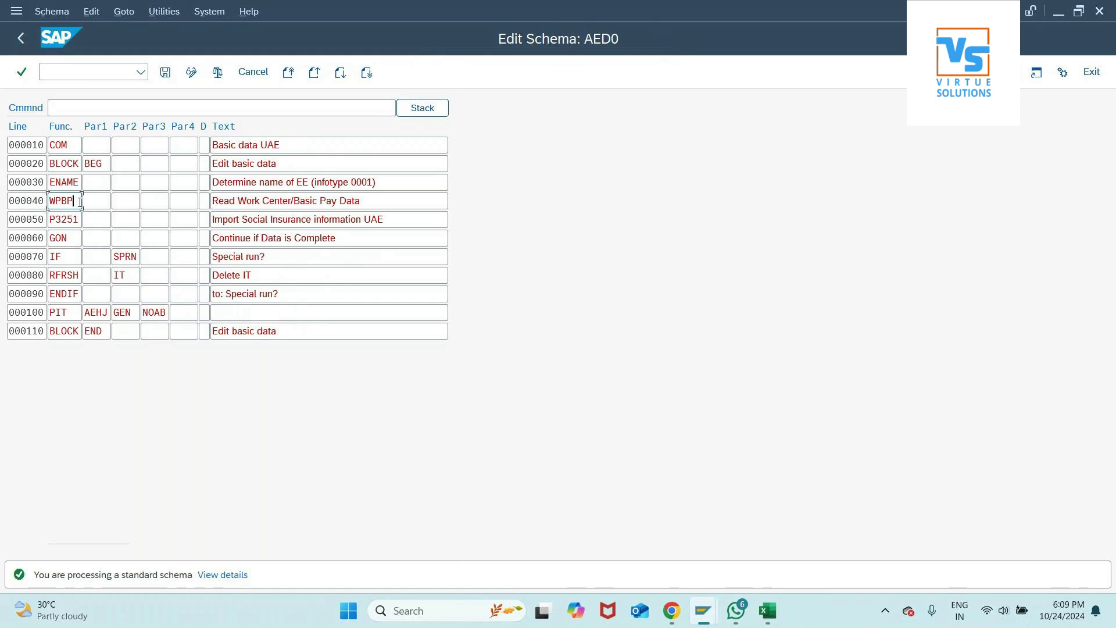
- Return to SAP Easy Access, reopen PC00_MAE_CALC - Payroll Calculation UAE and load its FAR variant
left_click(23, 50)
left_click(23, 50)
left_click(23, 50)
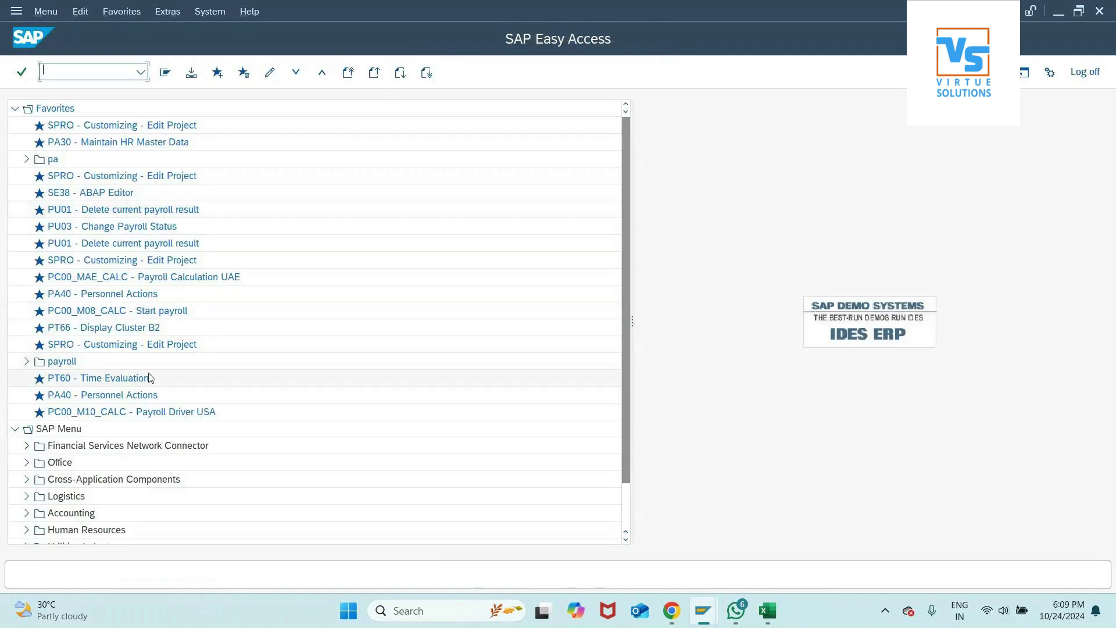
double_click(166, 276)
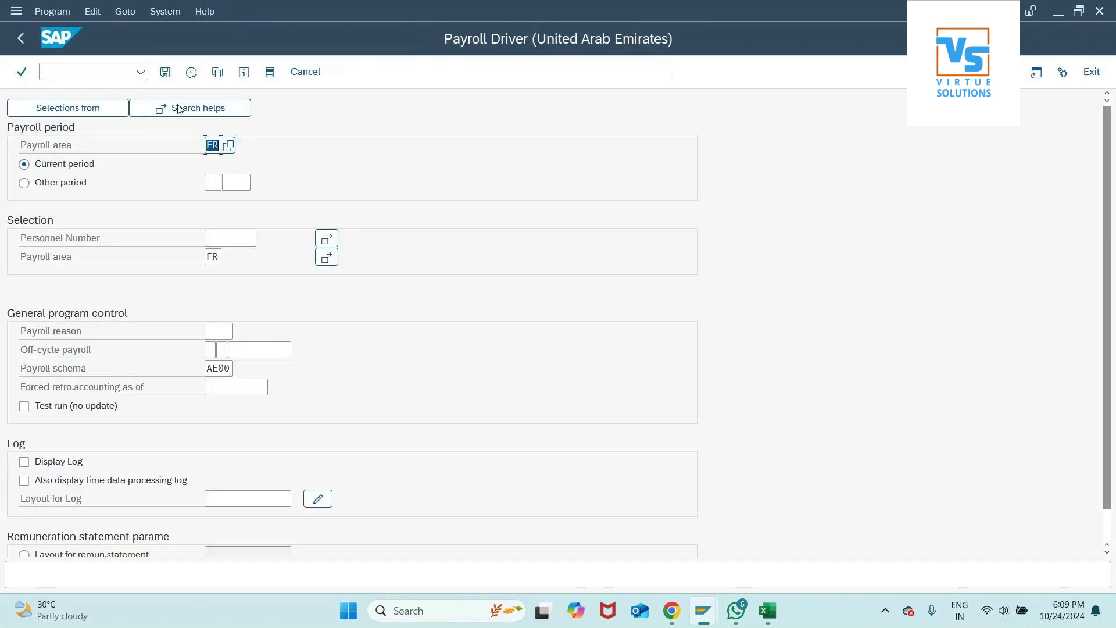
left_click(218, 72)
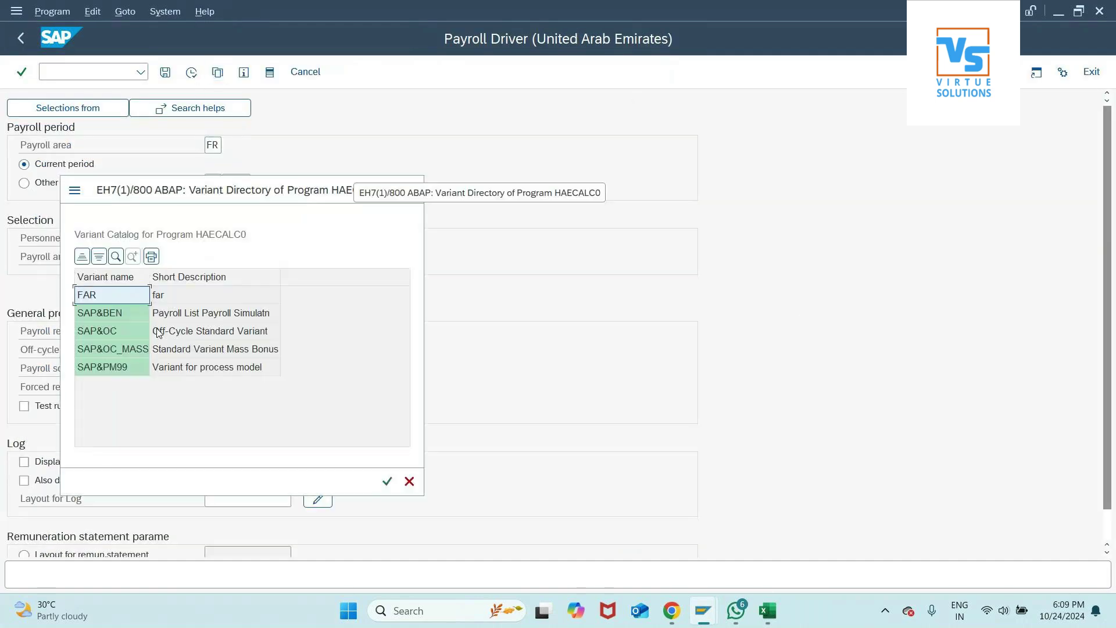
left_click(387, 481)
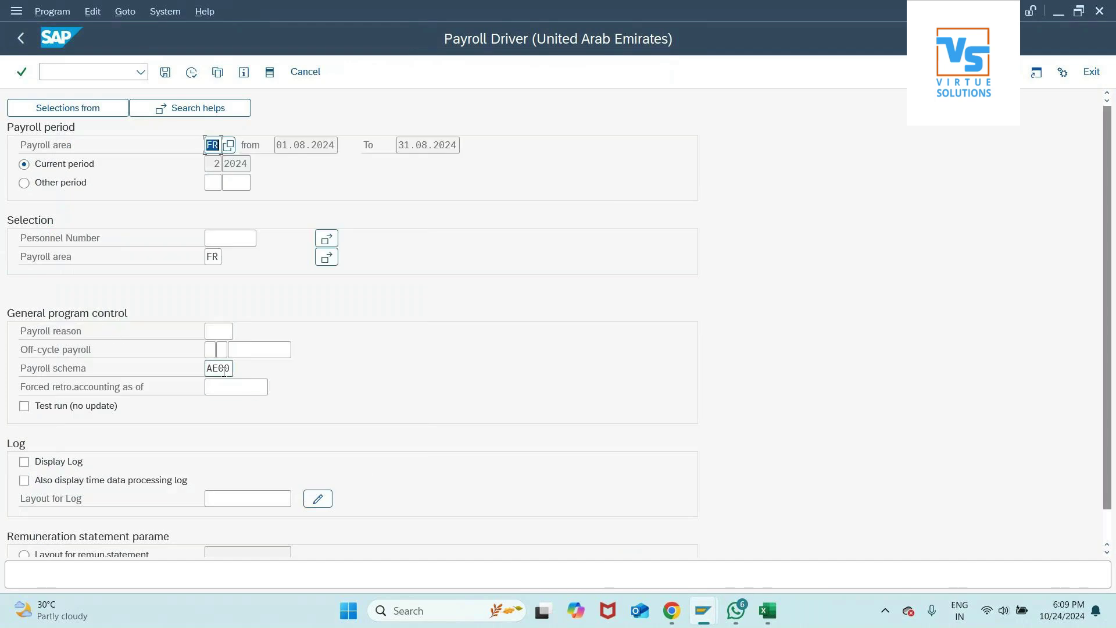
left_click(218, 73)
left_click(409, 478)
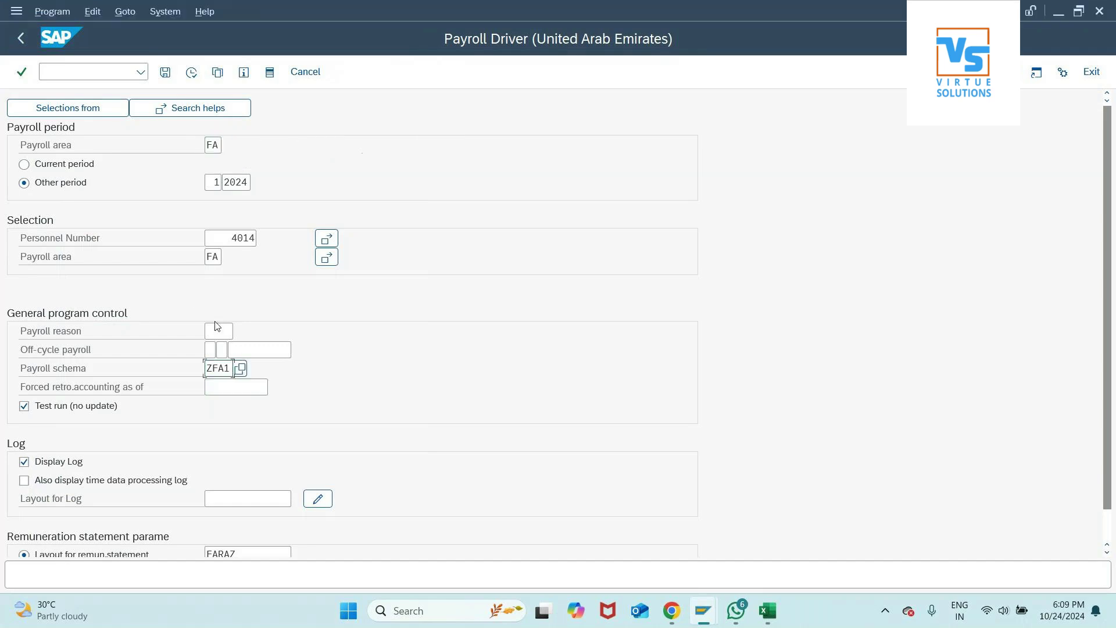
- Switch through Excel to the duplicate payroll driver session, exit the transaction and log off that session
key("alt+Tab")
key("Tab")
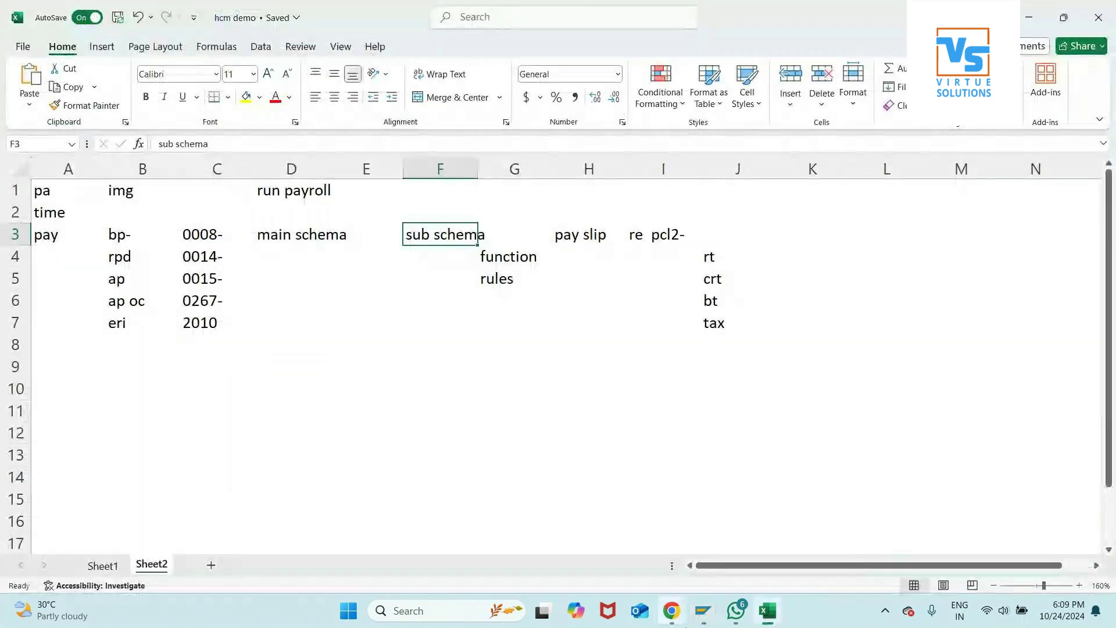
mouse_move(704, 610)
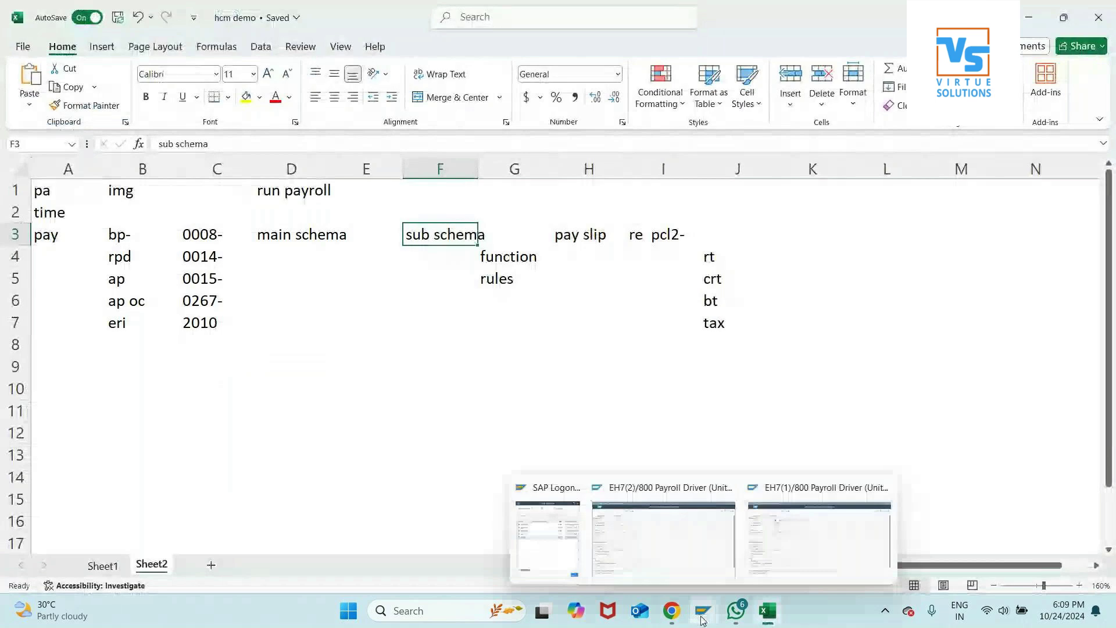
left_click(665, 548)
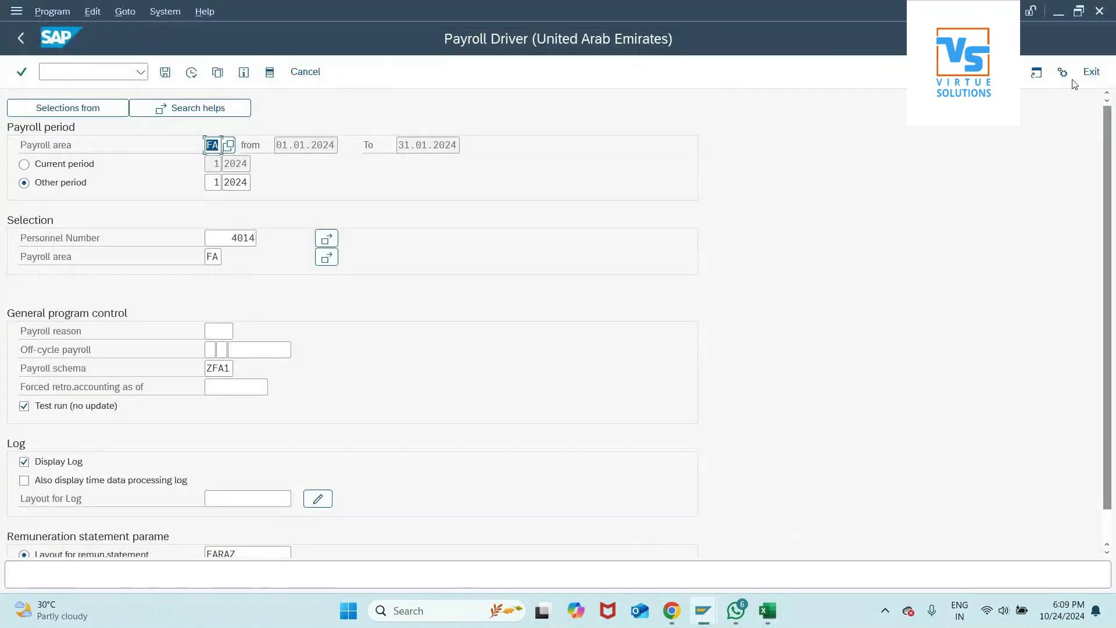
left_click(1092, 72)
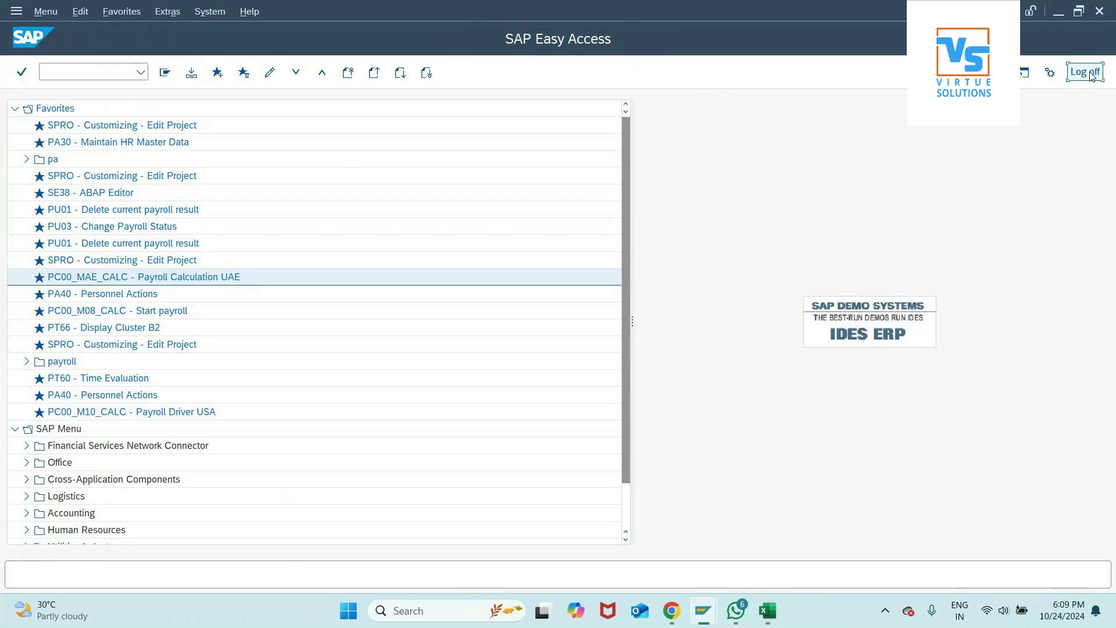
left_click(1091, 72)
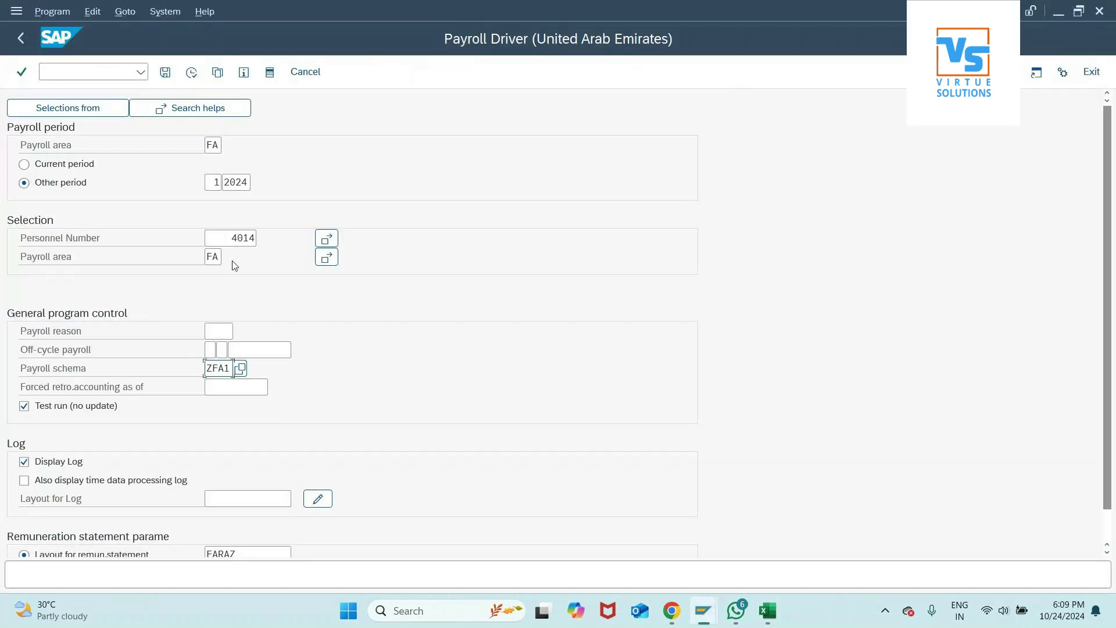
- Start PE01 in a new session, open schema ZFA1 for editing and go into its sub-schema AED0
left_click(69, 71)
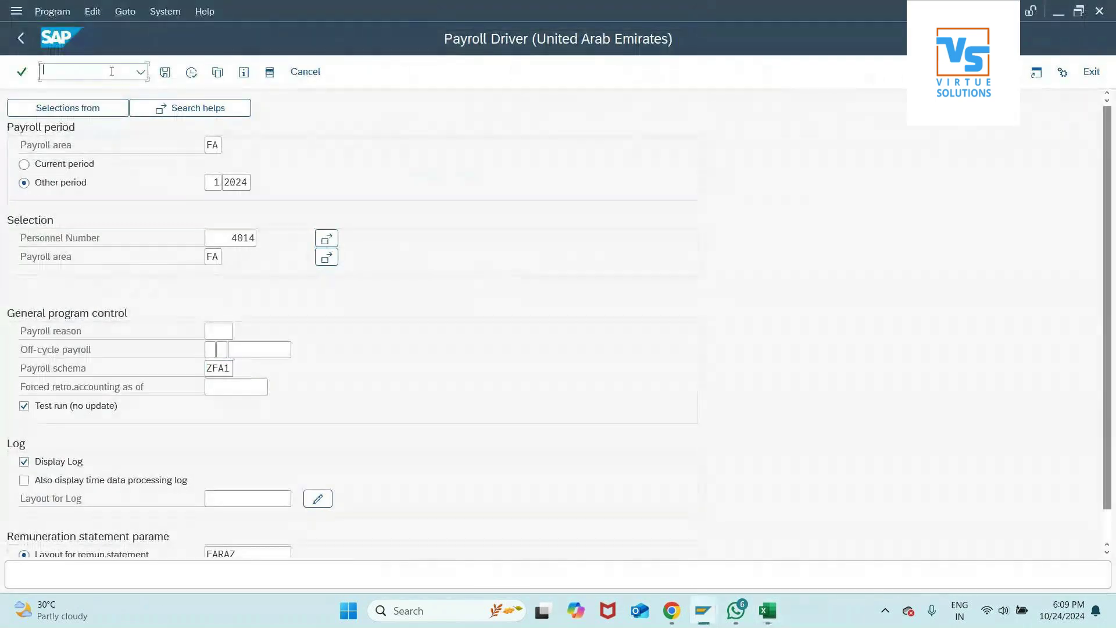
type("/ope01")
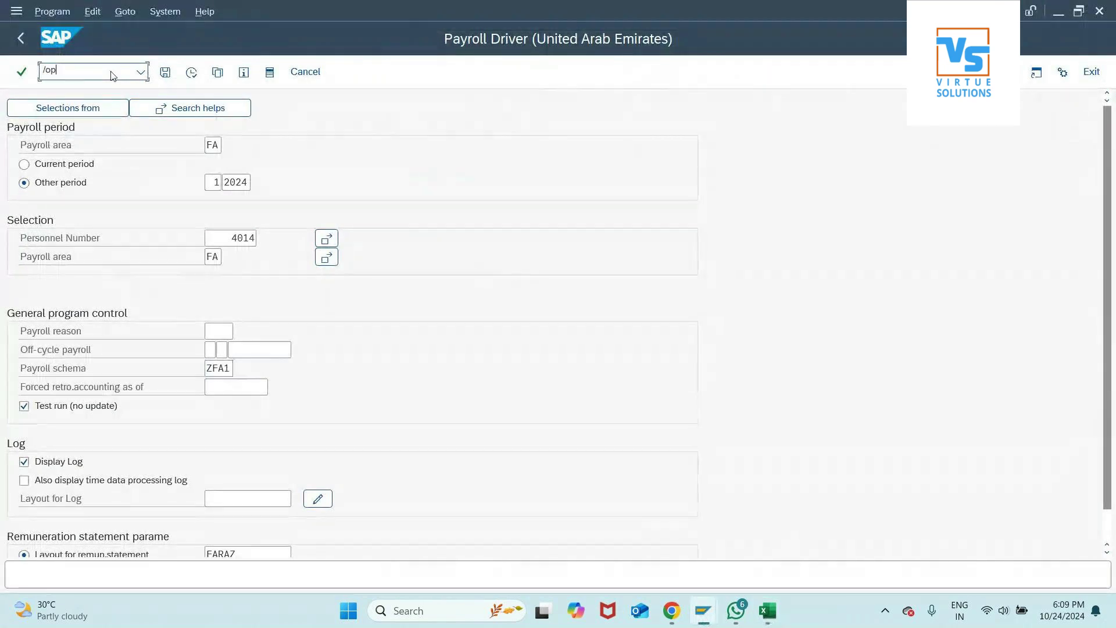
key("Return")
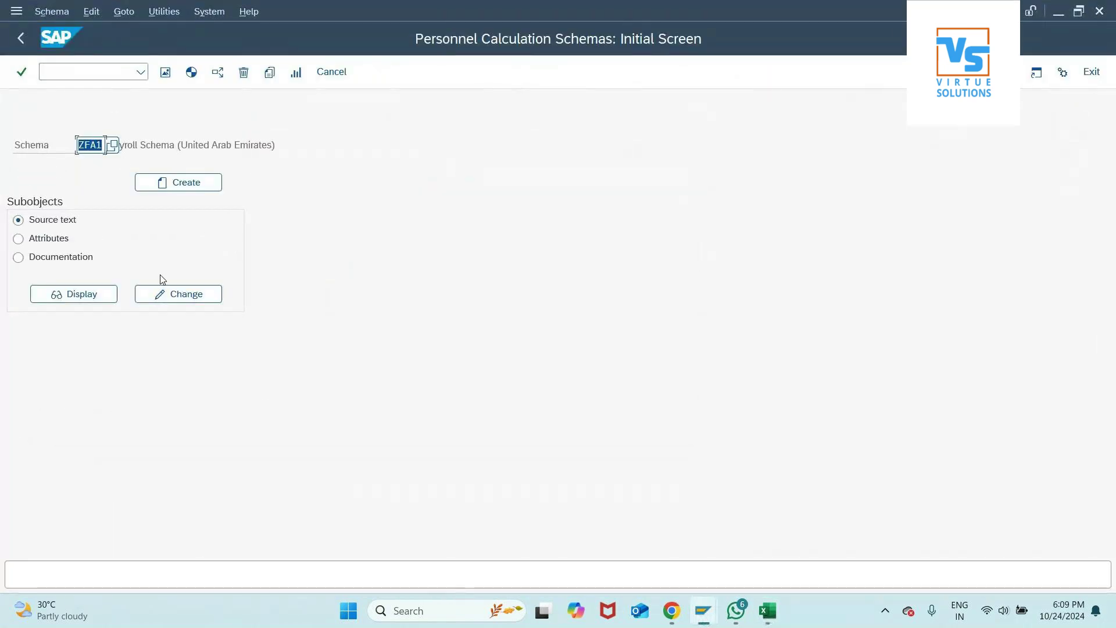
left_click(175, 294)
left_click(98, 256)
double_click(95, 201)
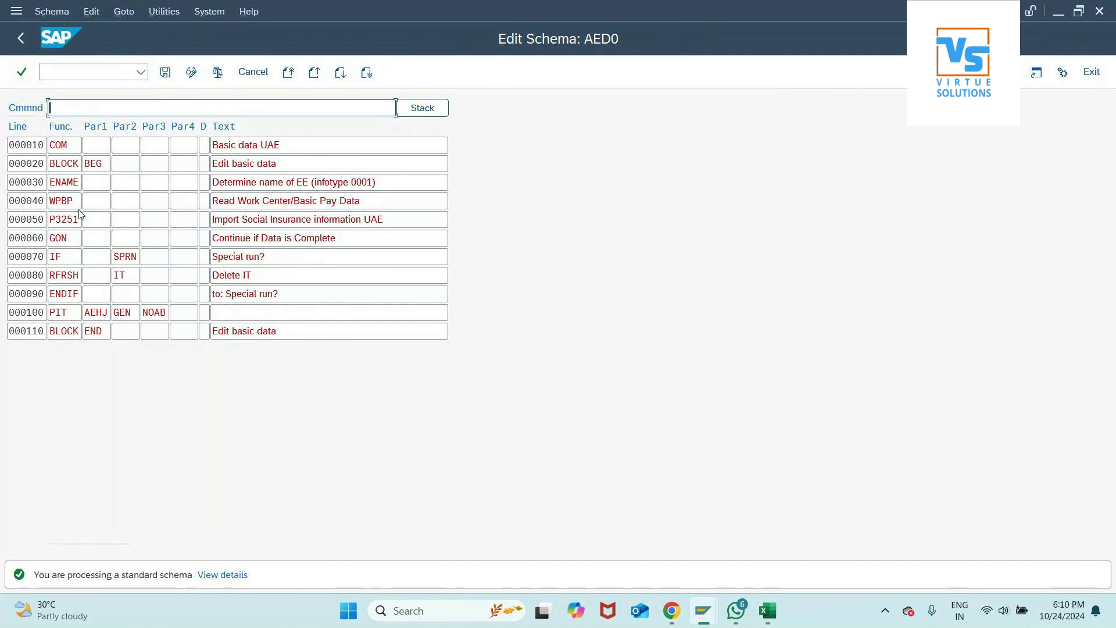
- Return to the UAE payroll driver and copy the personnel number from its selection
key("F3")
left_click(214, 238)
double_click(247, 238)
key("ctrl+c")
left_click(257, 238)
- Start transaction PA30 in a new session and load the employee with the copied personnel number
left_click(65, 72)
type("/opa30")
key("Return")
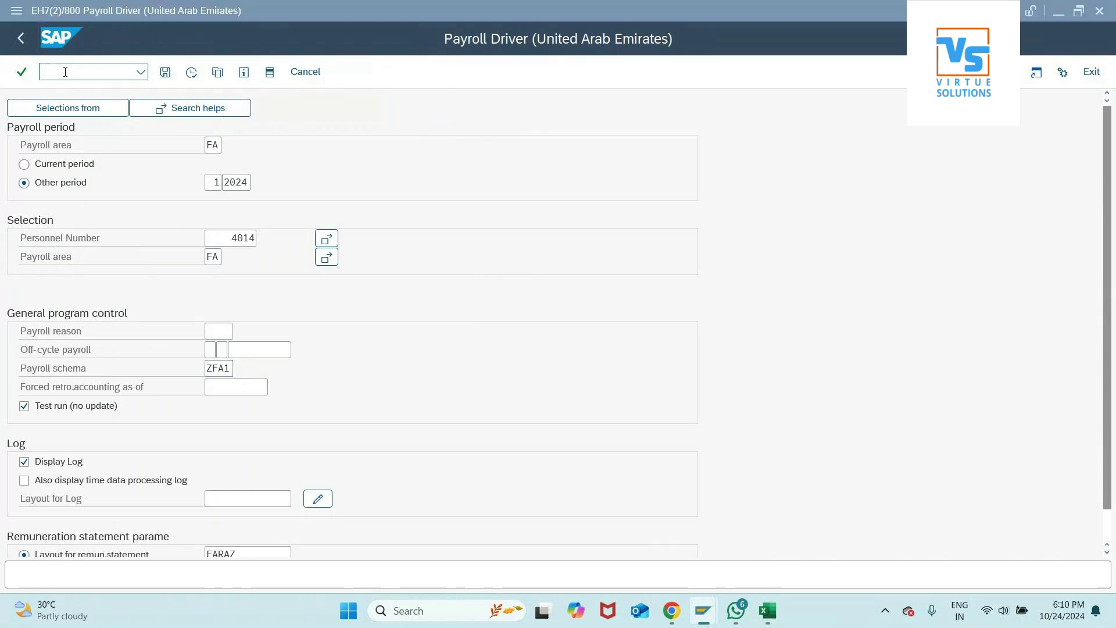
key("BackSpace")
key("ctrl+v")
key("Return")
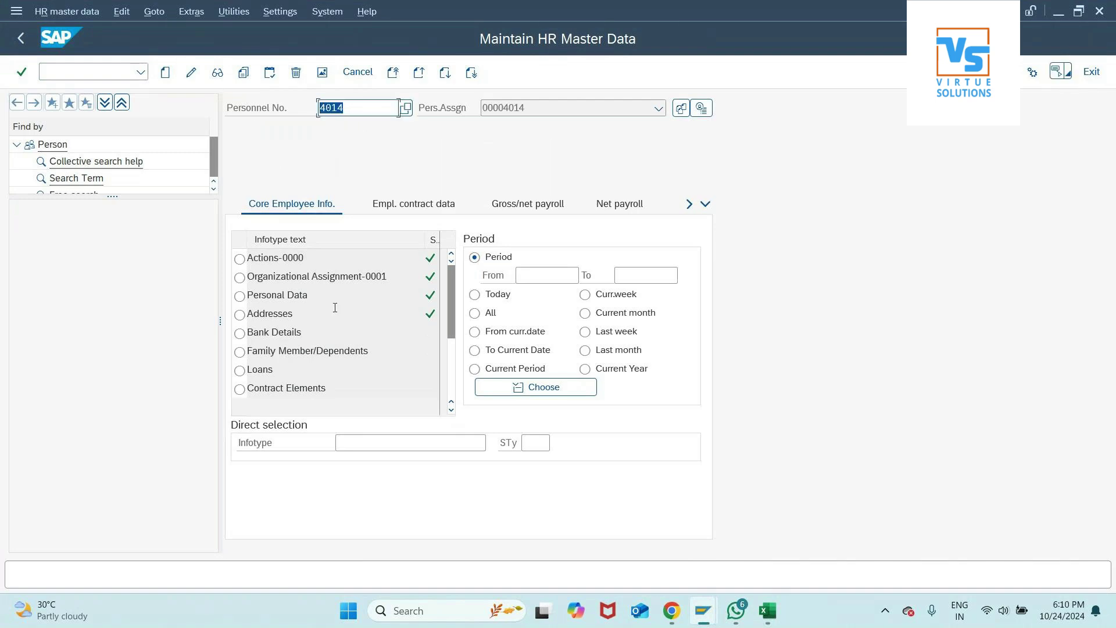
- Display the employee's Organizational Assignment-0001 infotype, review it and return to the infotype selection
left_click(240, 276)
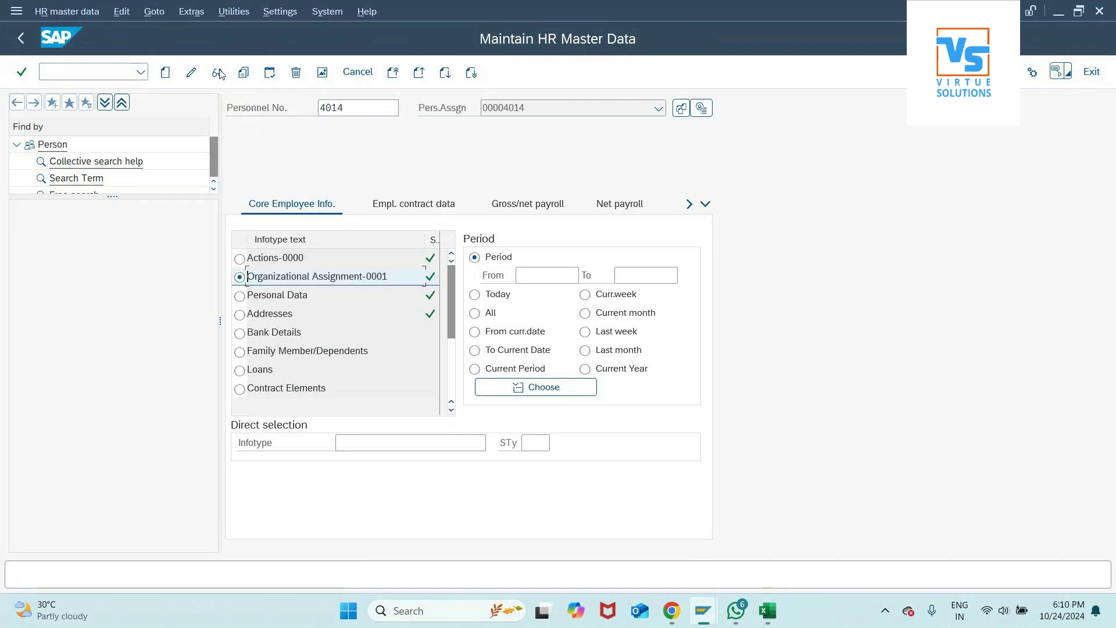
key("F7")
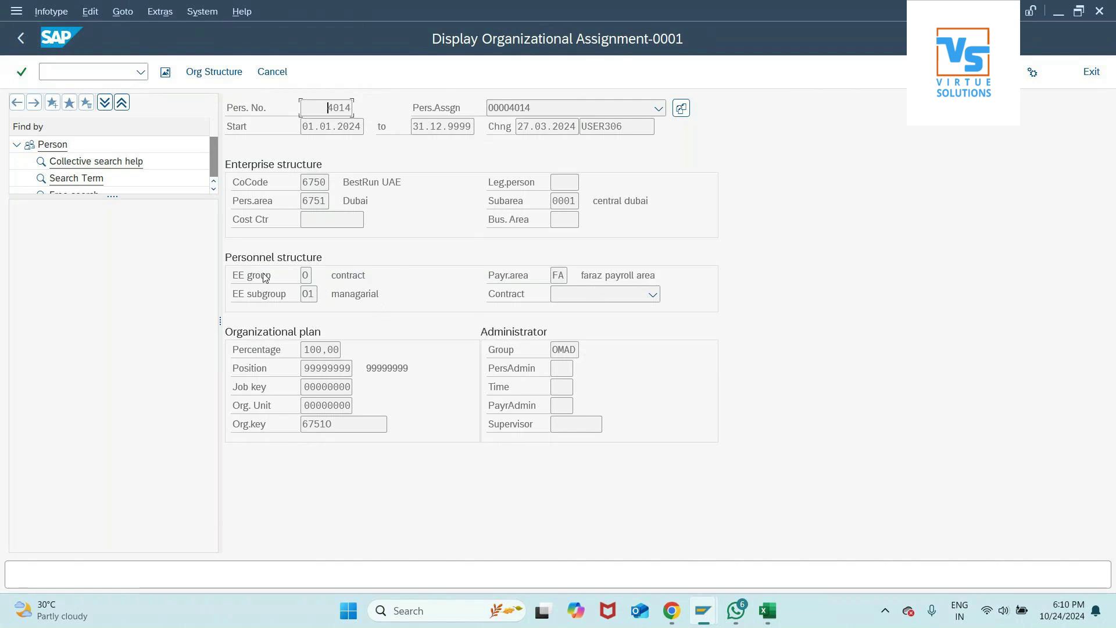
left_click(21, 38)
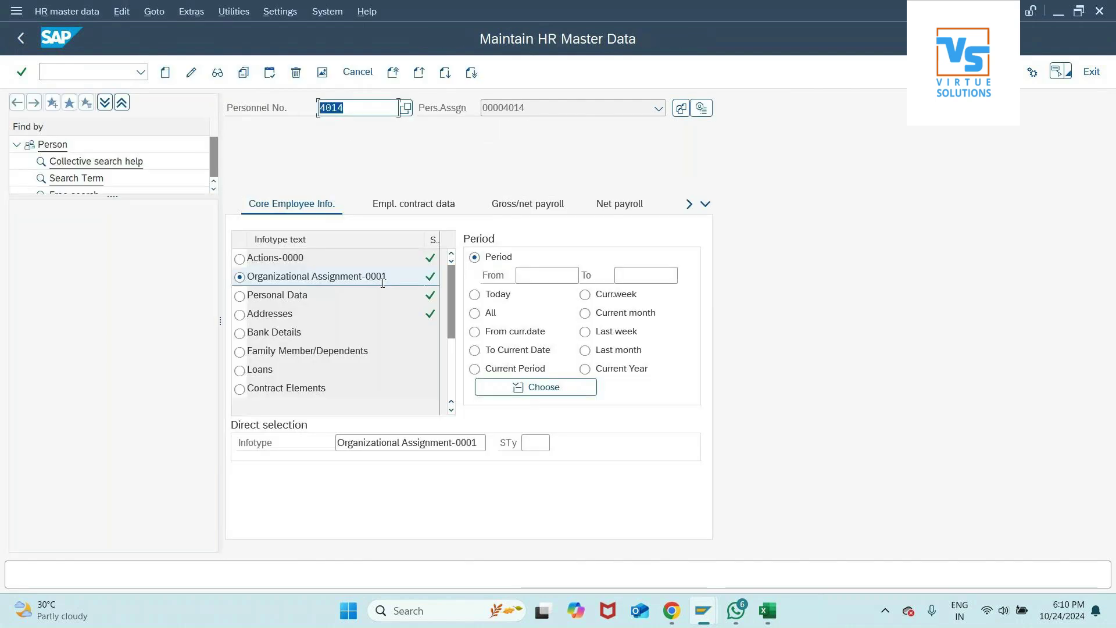
- Select infotype 7, Planned Working Time, and view the October 2024 work schedule and the daily schedule for 01.10.2024
left_click_drag(481, 443, 336, 445)
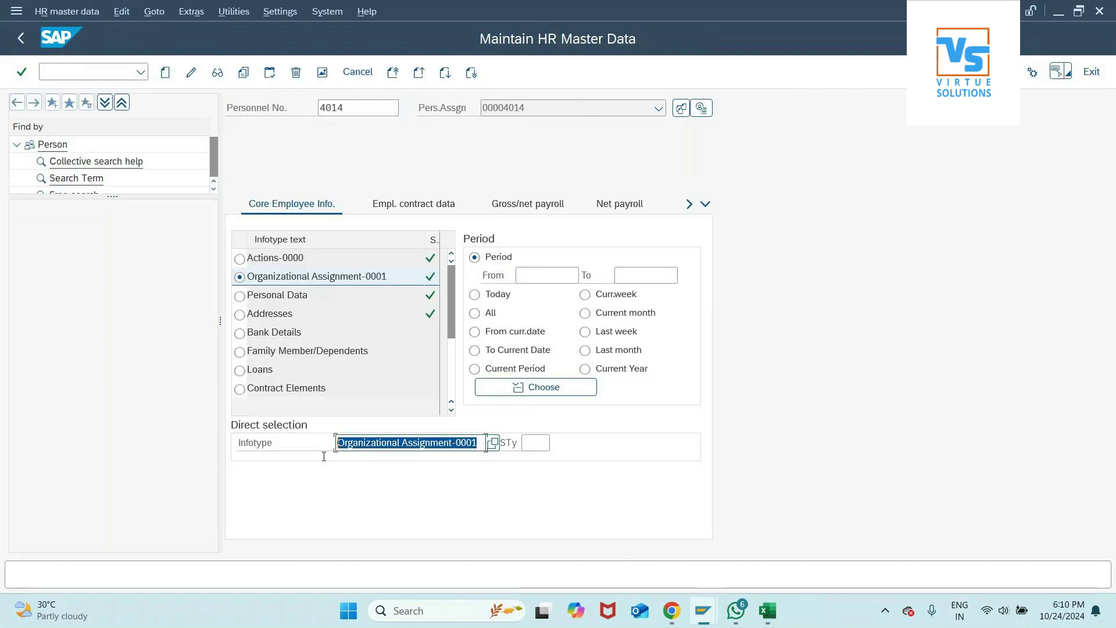
key("BackSpace")
type("7")
key("Return")
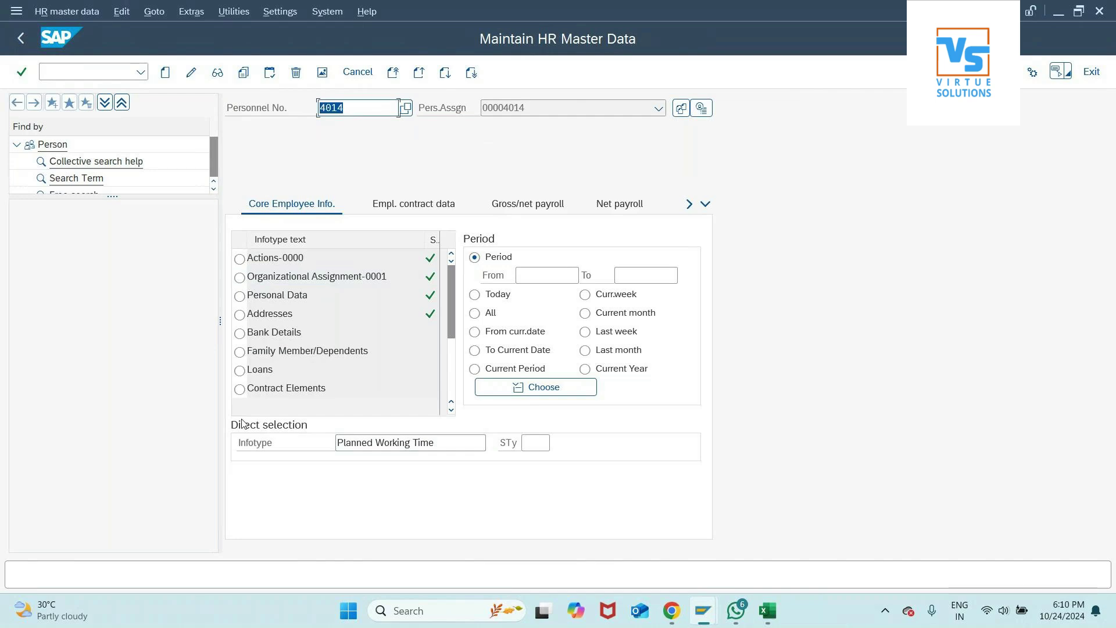
left_click(218, 73)
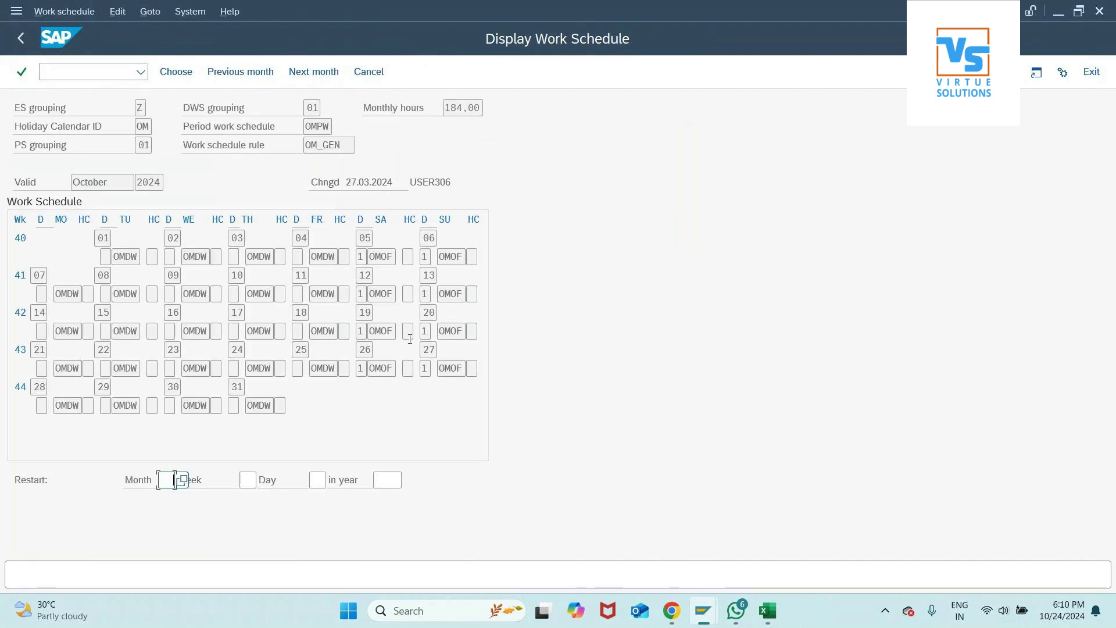
double_click(131, 261)
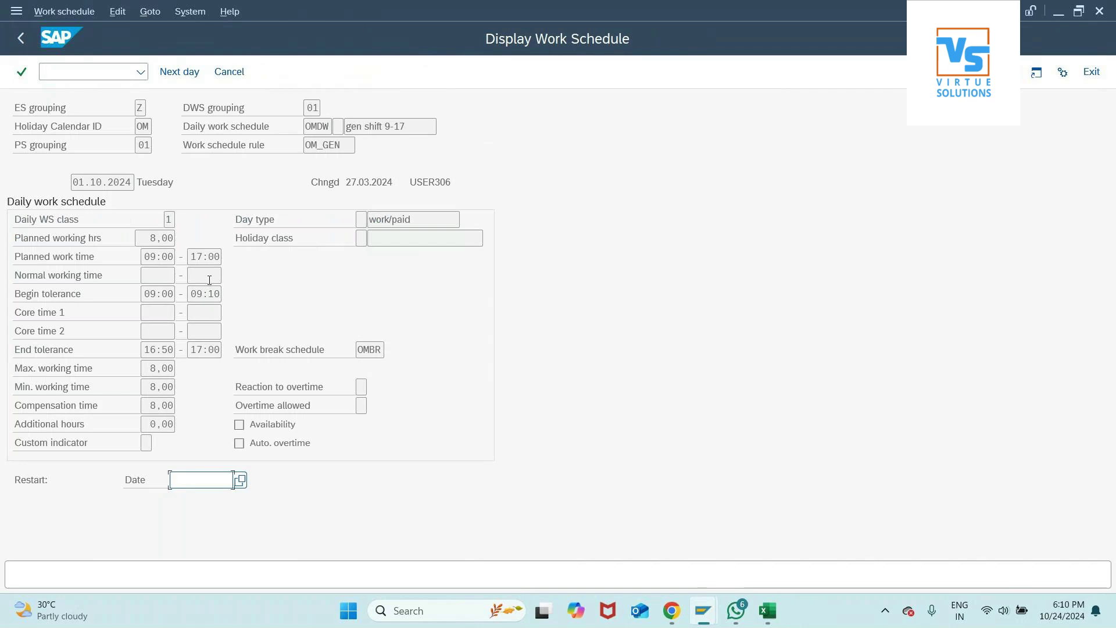
left_click(20, 38)
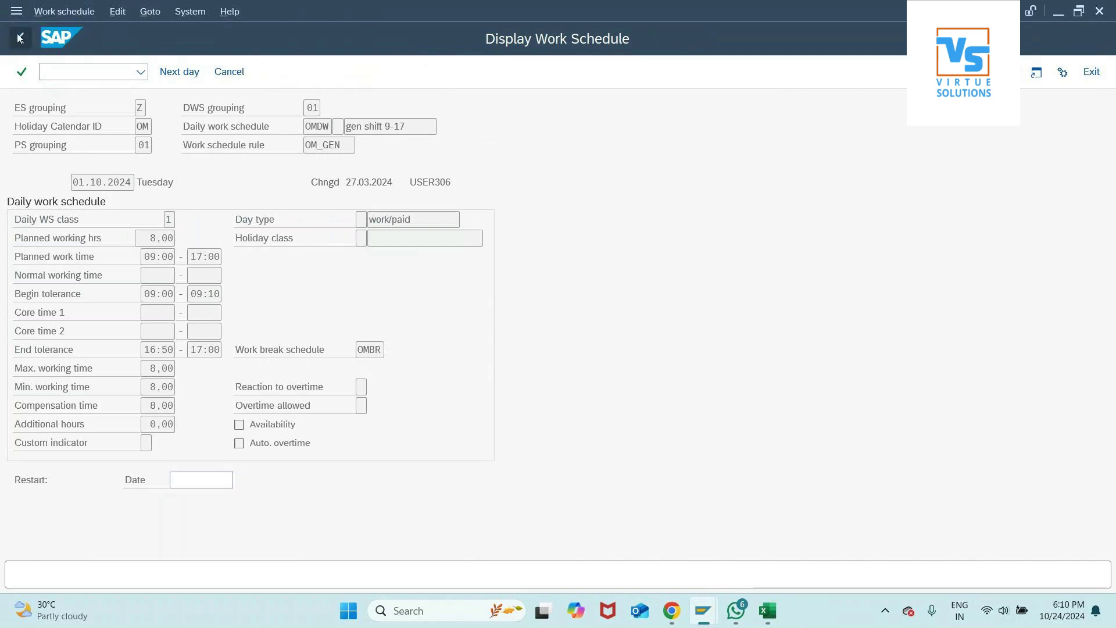
- Leave the work schedule, return to the infotype selection and display the employee's infotype 0008, Basic Pay
left_click(20, 38)
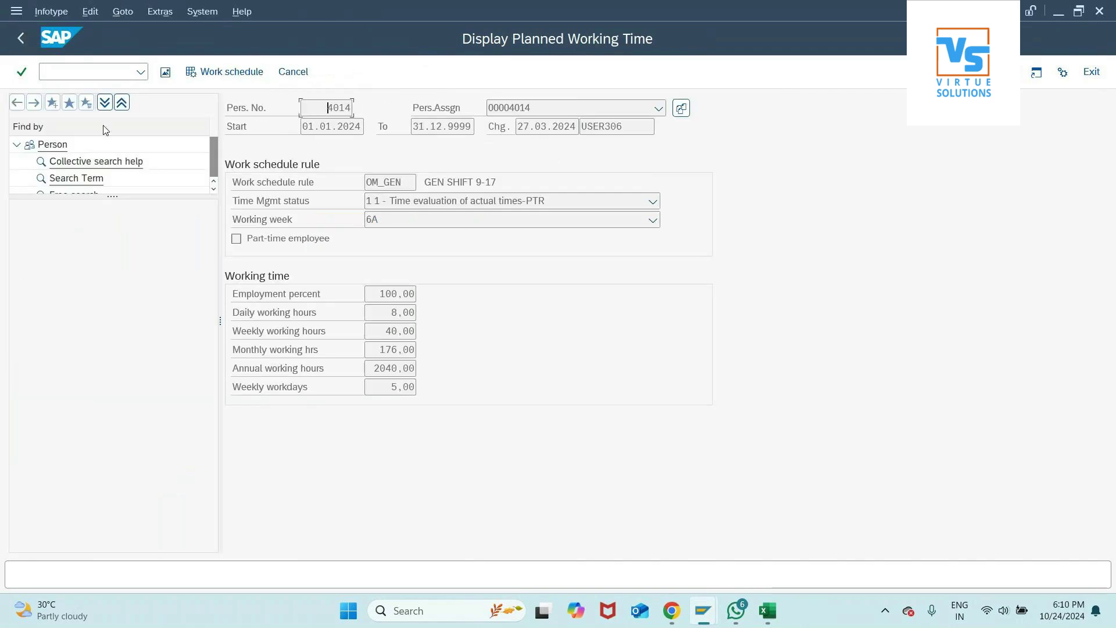
left_click(20, 37)
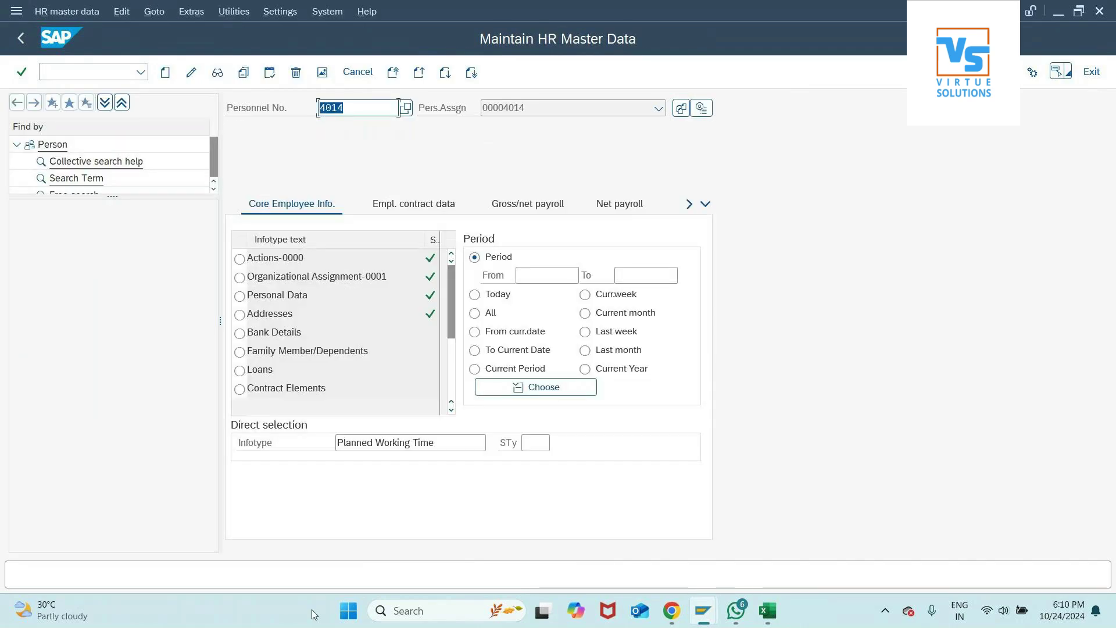
left_click(361, 443)
key("ctrl+a")
key("BackSpace")
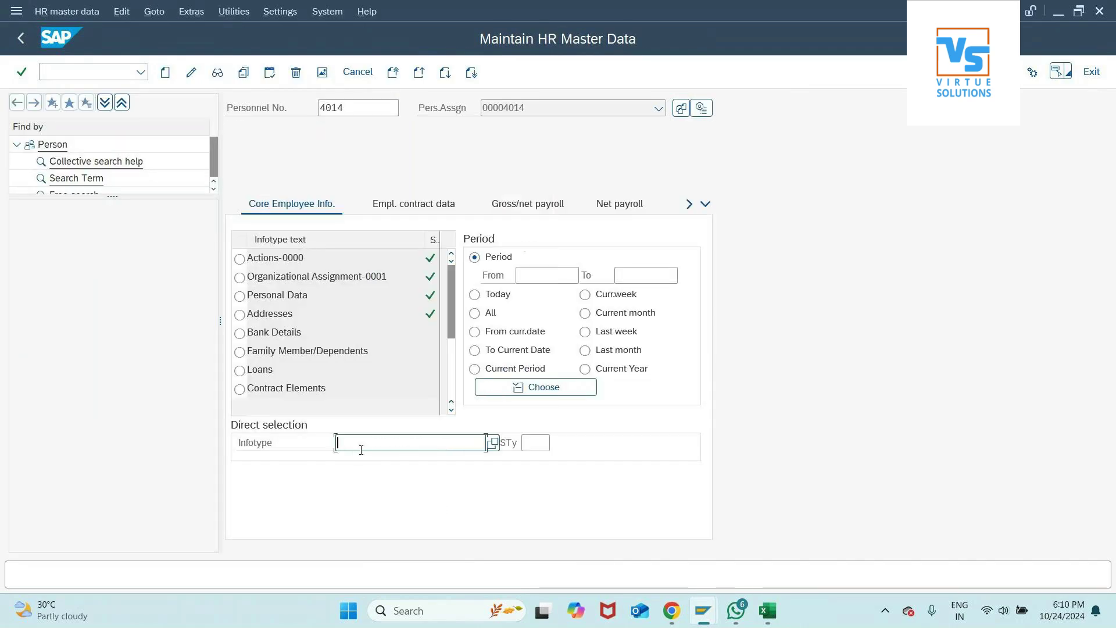
type("0008")
key("Return")
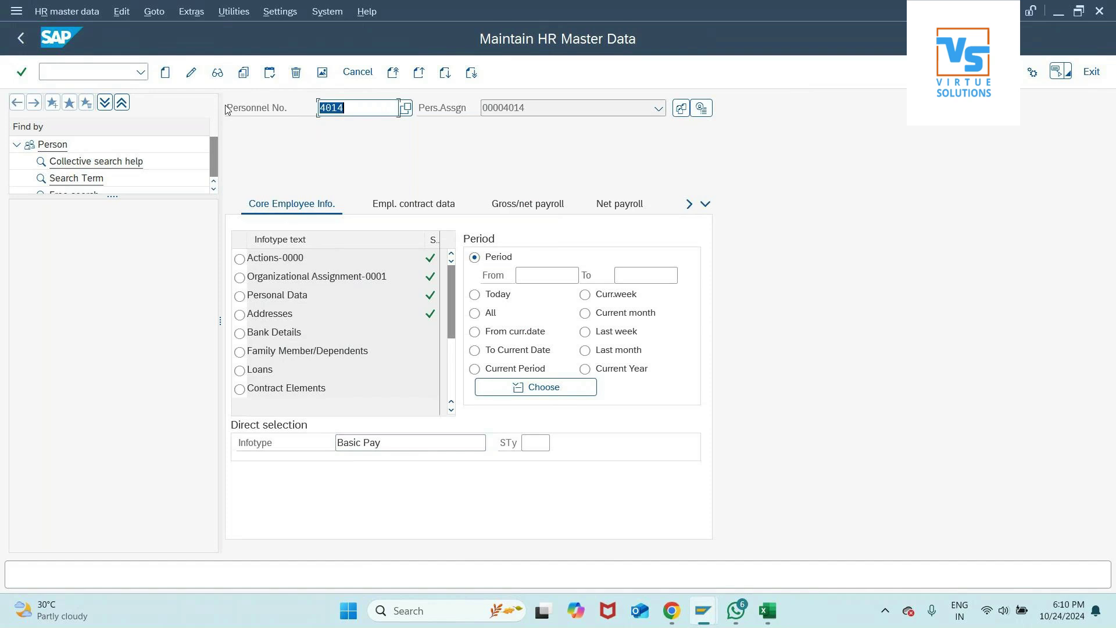
left_click(218, 74)
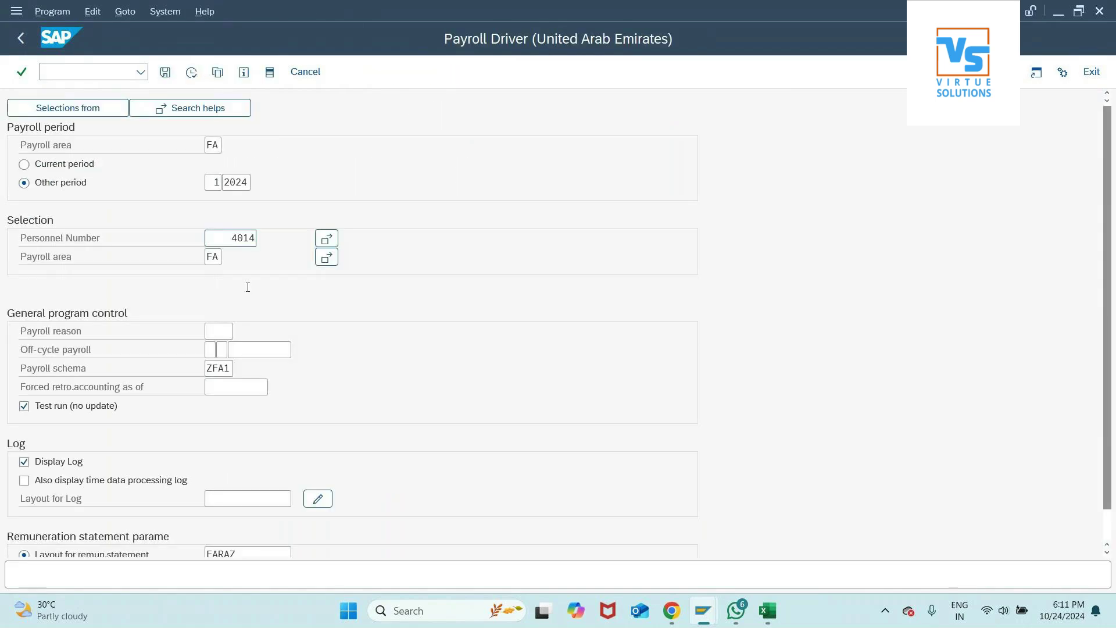
- Run the UAE payroll driver and expand the 01/2024 log down to the WPBP function's input tables under Edit basic data
left_click(191, 72)
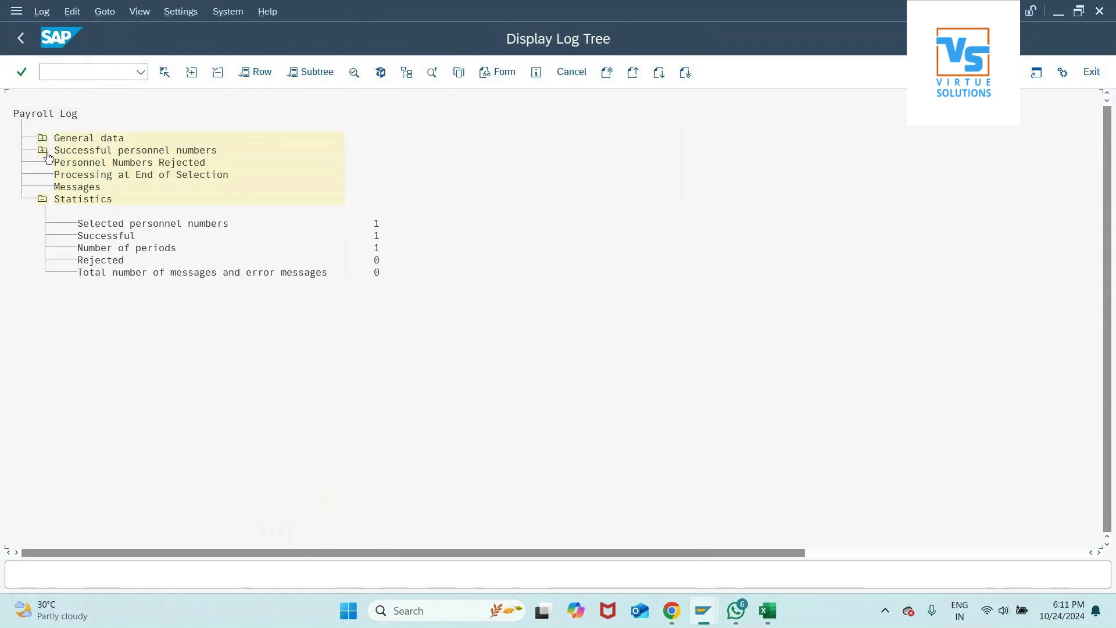
left_click(65, 175)
left_click(88, 199)
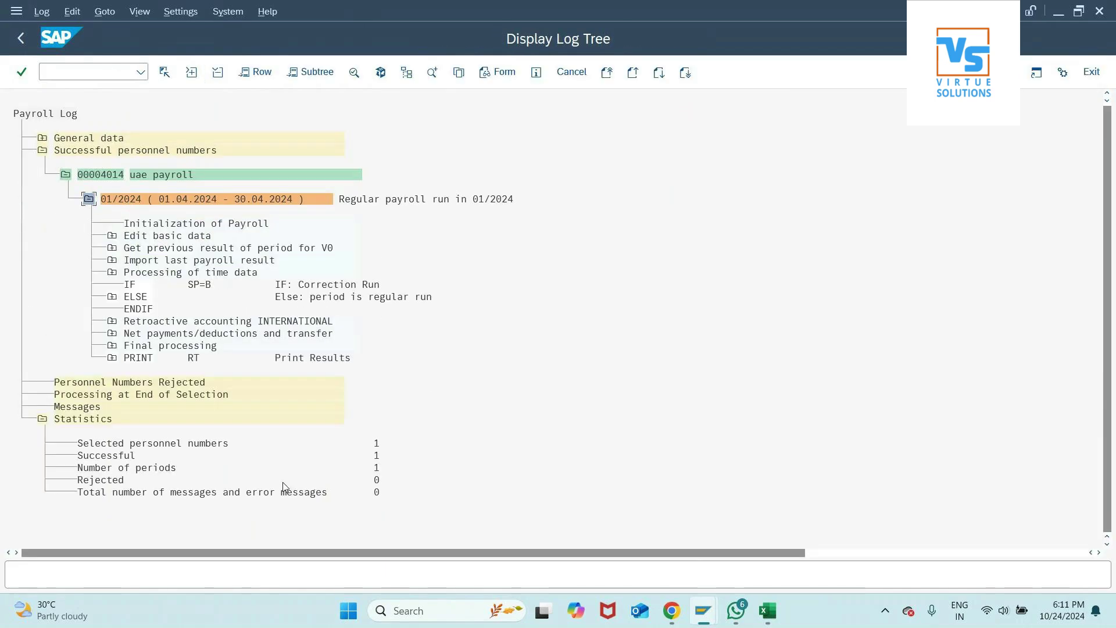
left_click(112, 235)
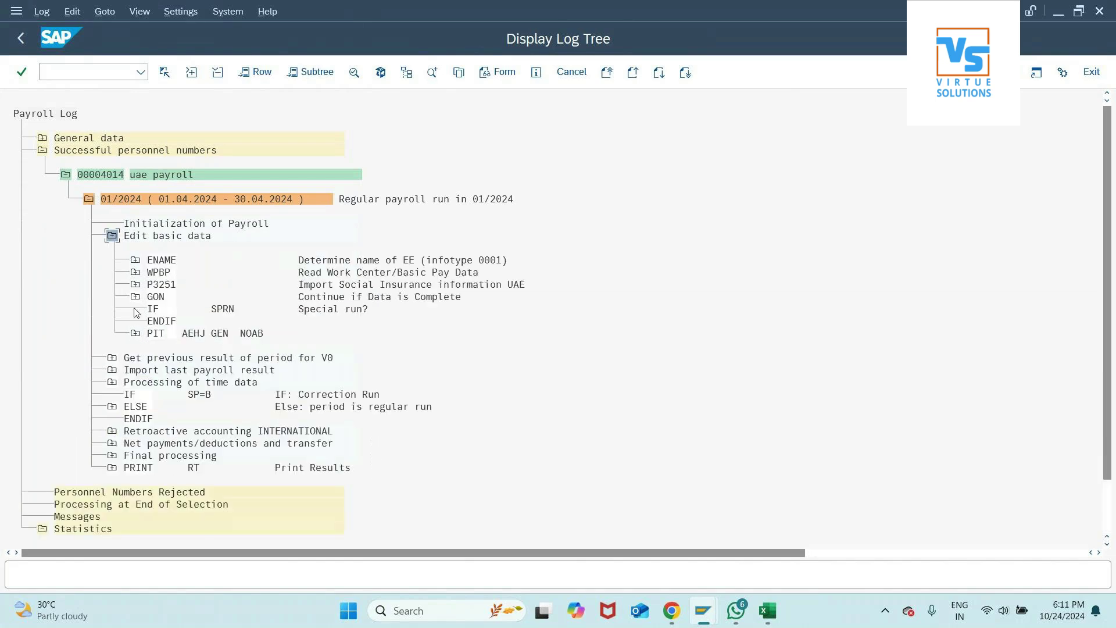
left_click(135, 273)
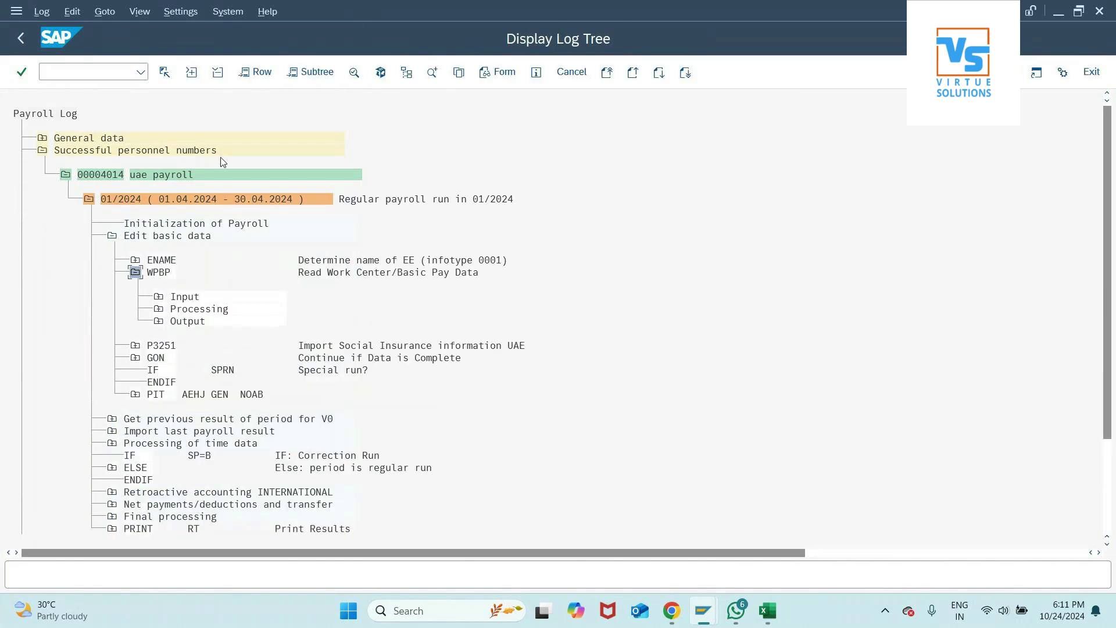
left_click(158, 297)
left_click(214, 320)
left_click(220, 358)
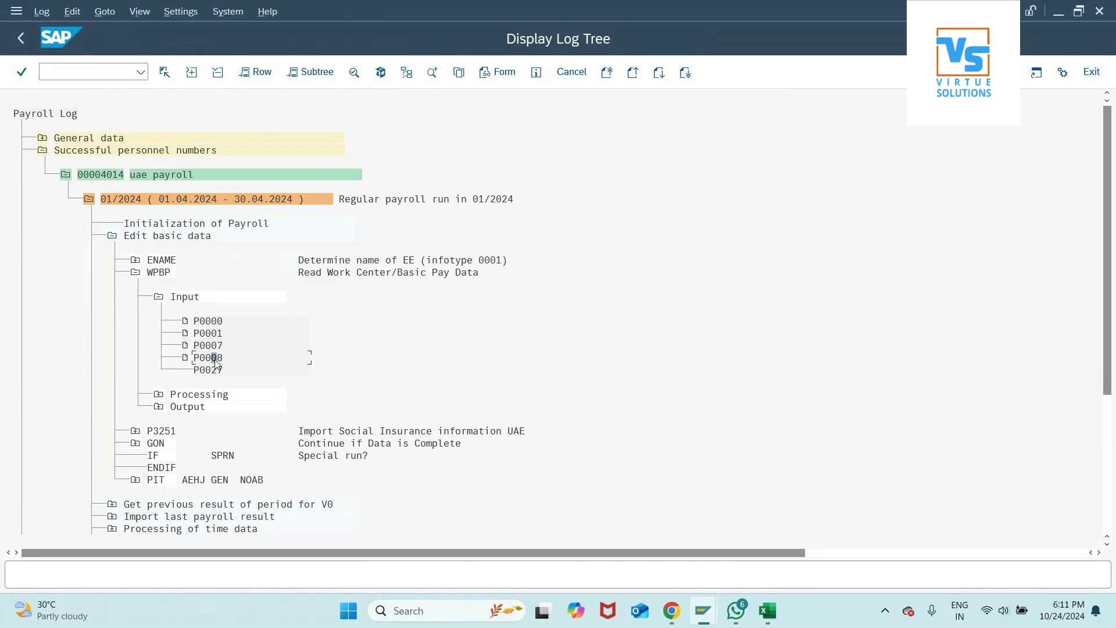
- Open input table P0008, examine its pay scale type, area, group and level, and return to the log
double_click(213, 359)
left_click(232, 164)
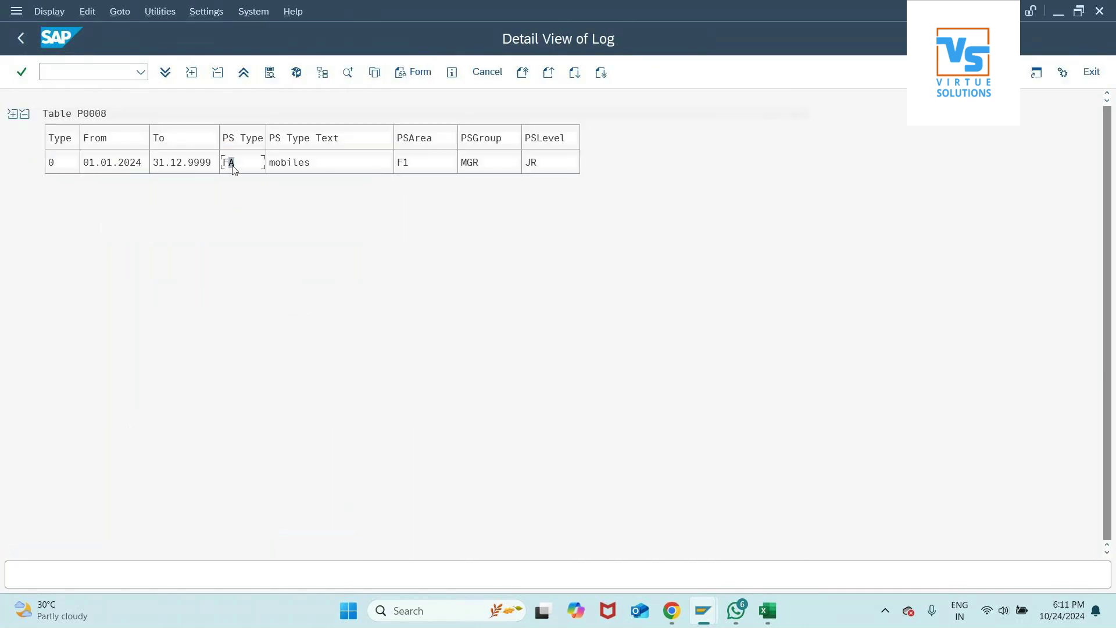
left_click(407, 166)
left_click(473, 166)
left_click(530, 164)
key("F3")
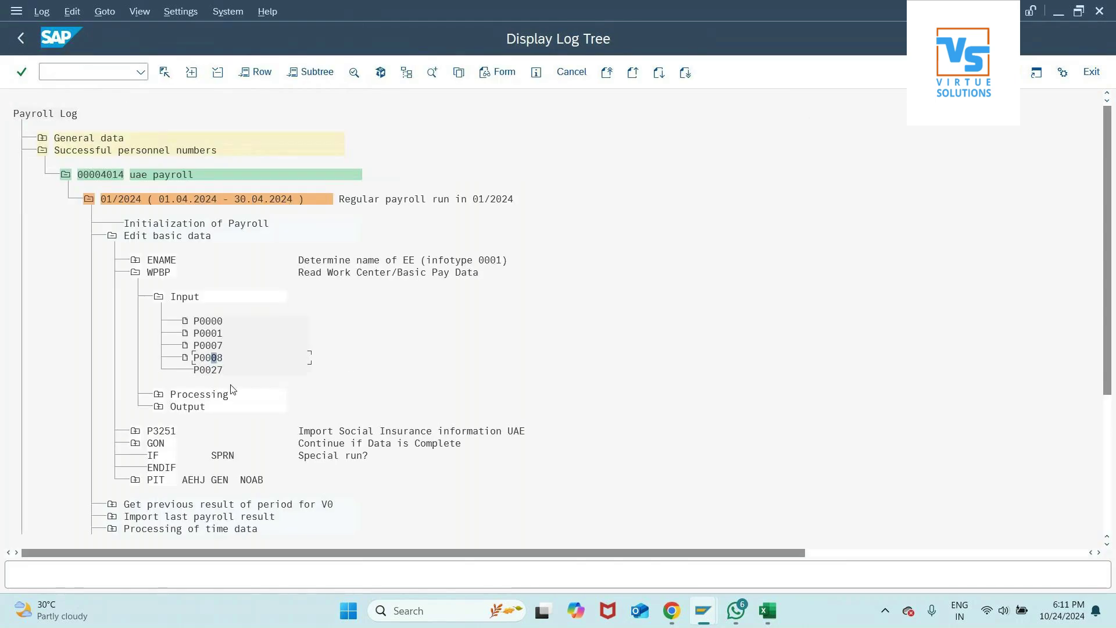
- View input tables P0007 and P0001 in turn, examining the working time and organizational assignment values, and return to the log
double_click(212, 344)
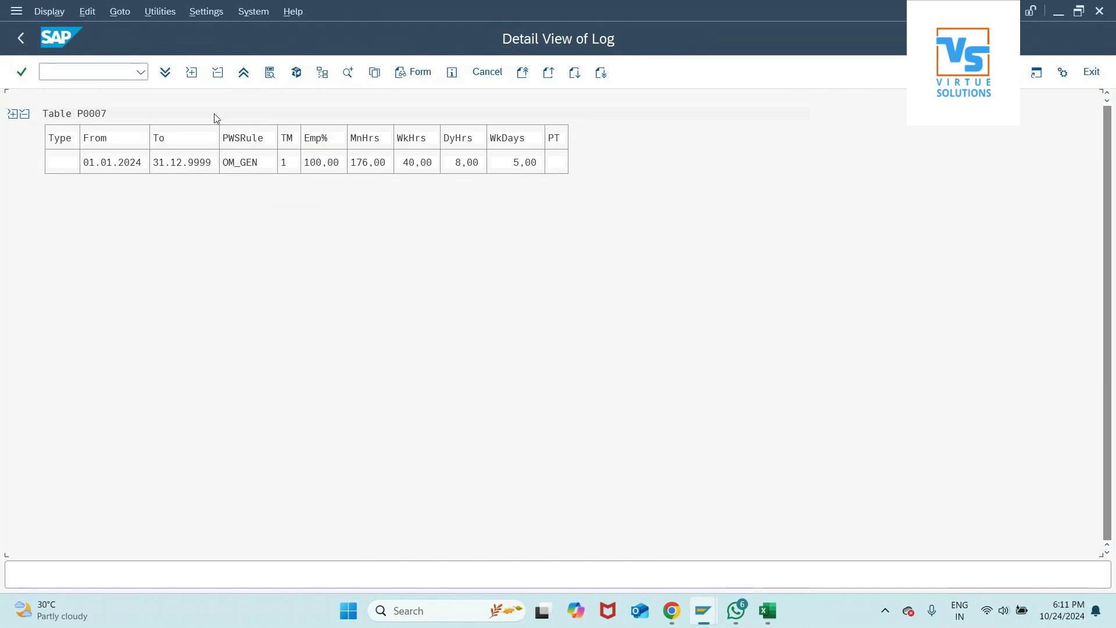
left_click(21, 38)
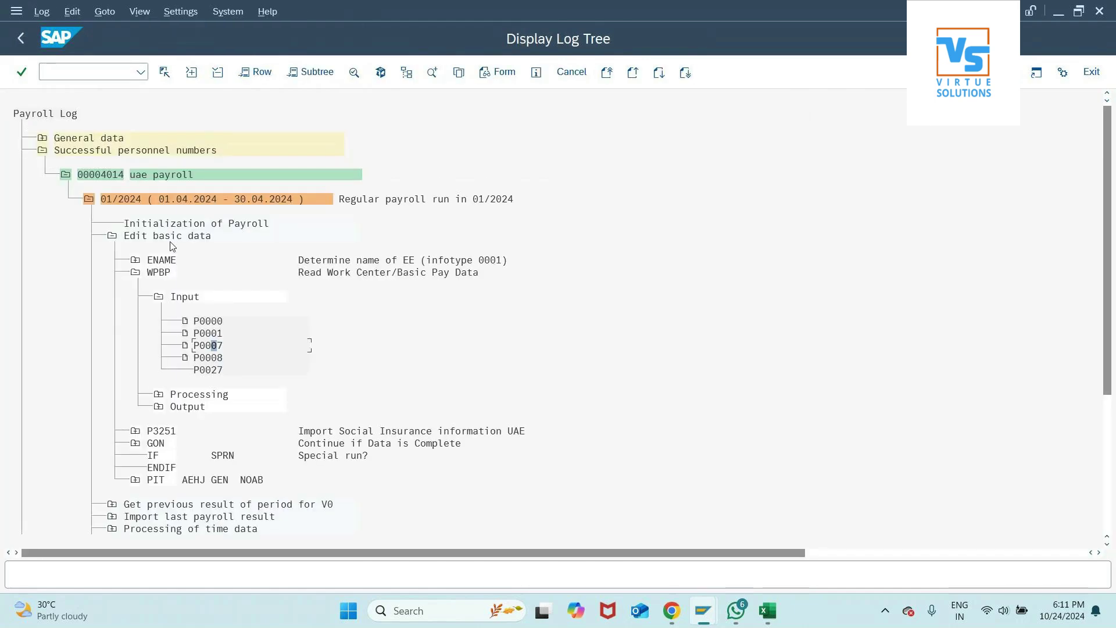
double_click(212, 335)
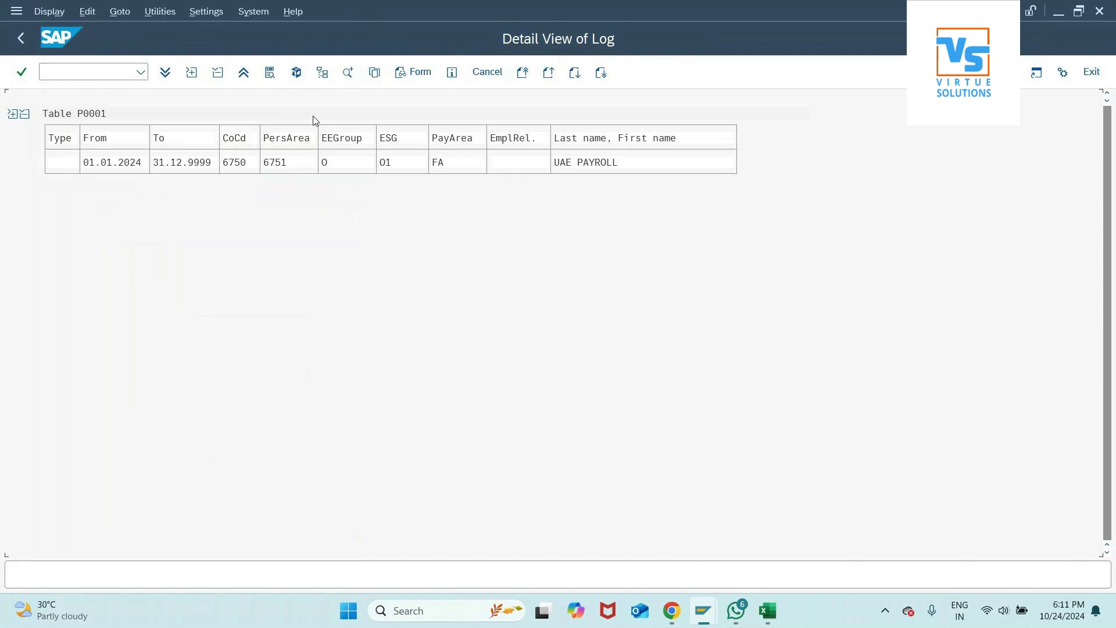
left_click(237, 165)
left_click(277, 163)
left_click(322, 166)
left_click(458, 164)
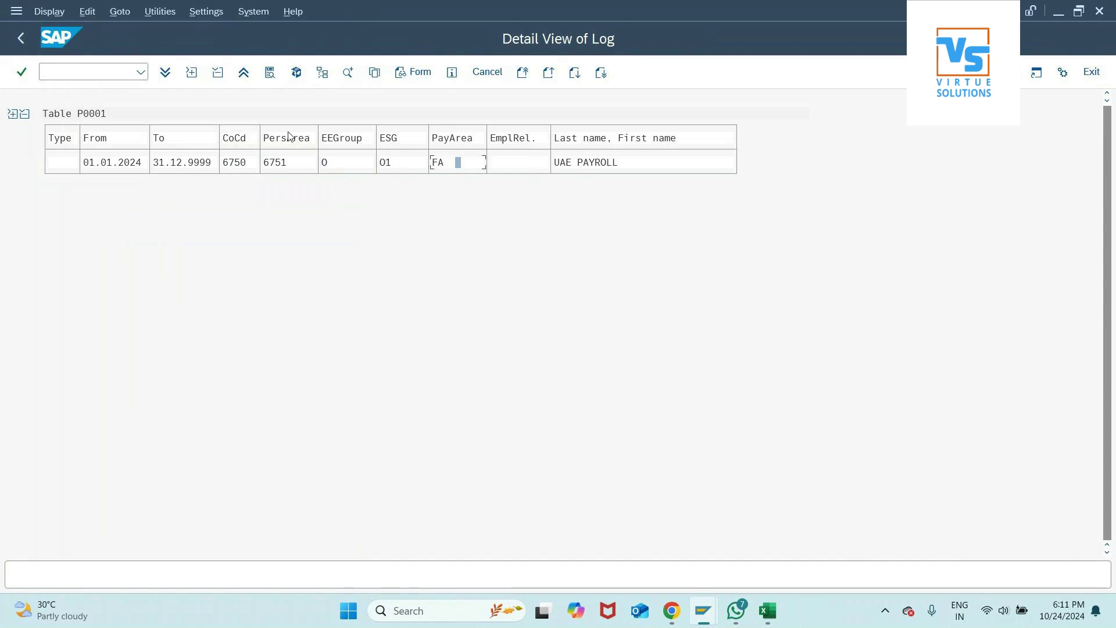
left_click(21, 38)
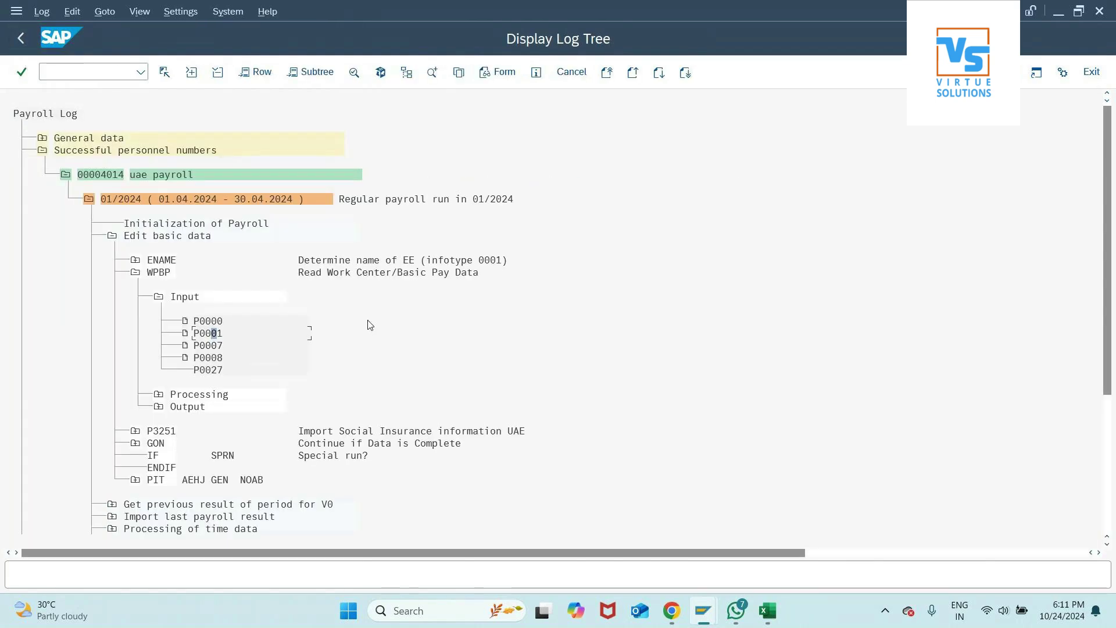
- Collapse the WPBP function's Input node and expand its Output node
left_click(161, 299)
left_click(159, 298)
left_click(158, 308)
left_click(158, 309)
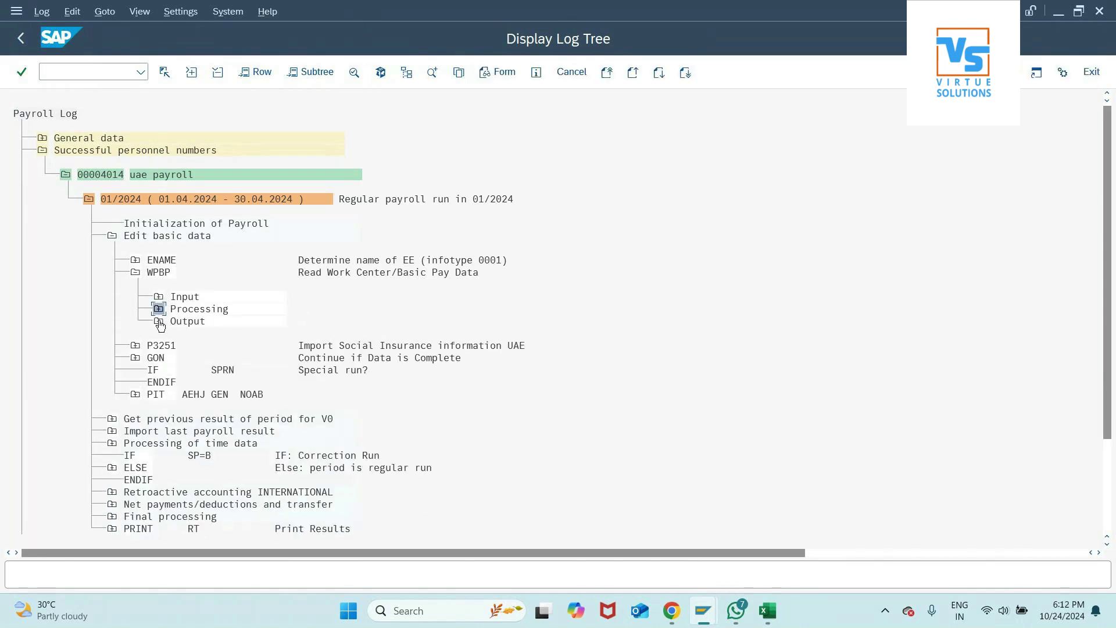
left_click(159, 324)
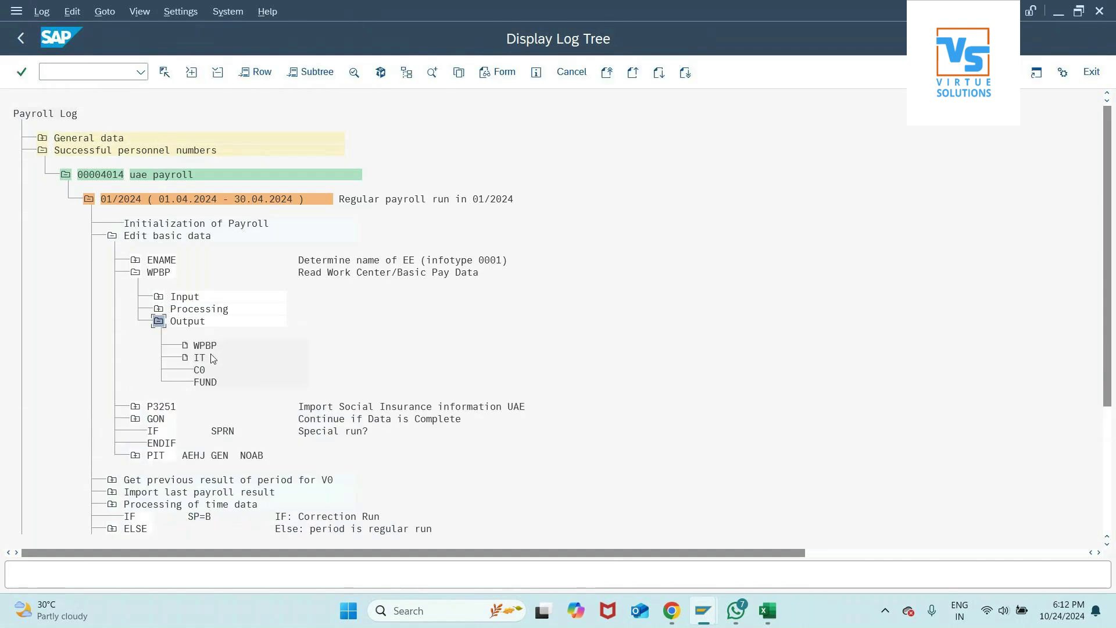
- Examine the WPBP output table's action, employment status and organizational values, and return to the log tree
left_click(159, 274)
double_click(210, 348)
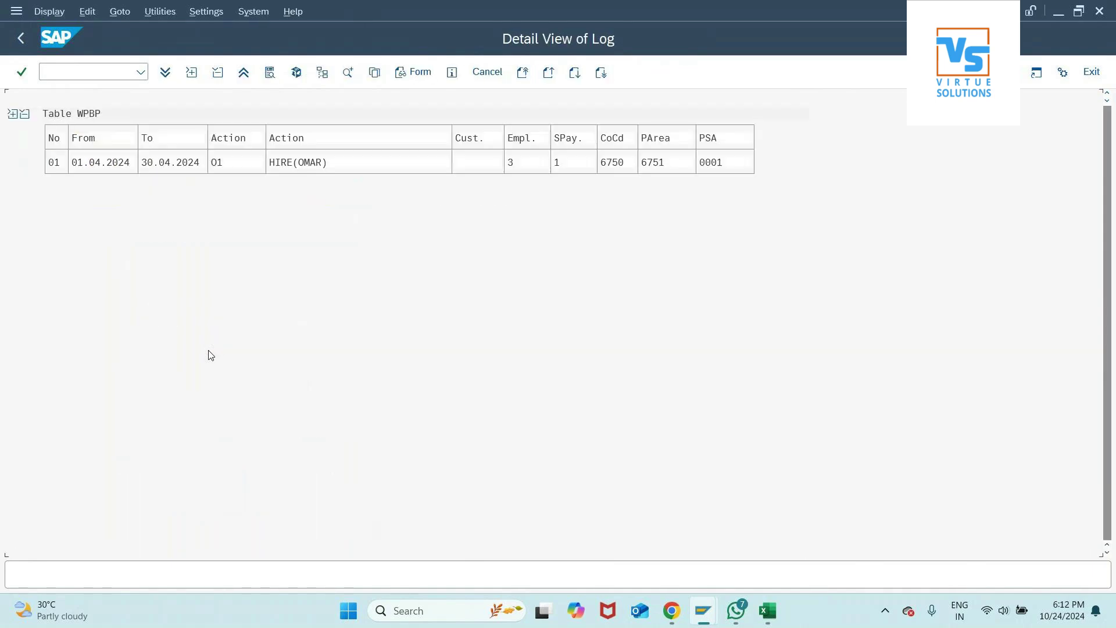
left_click(514, 172)
left_click(22, 38)
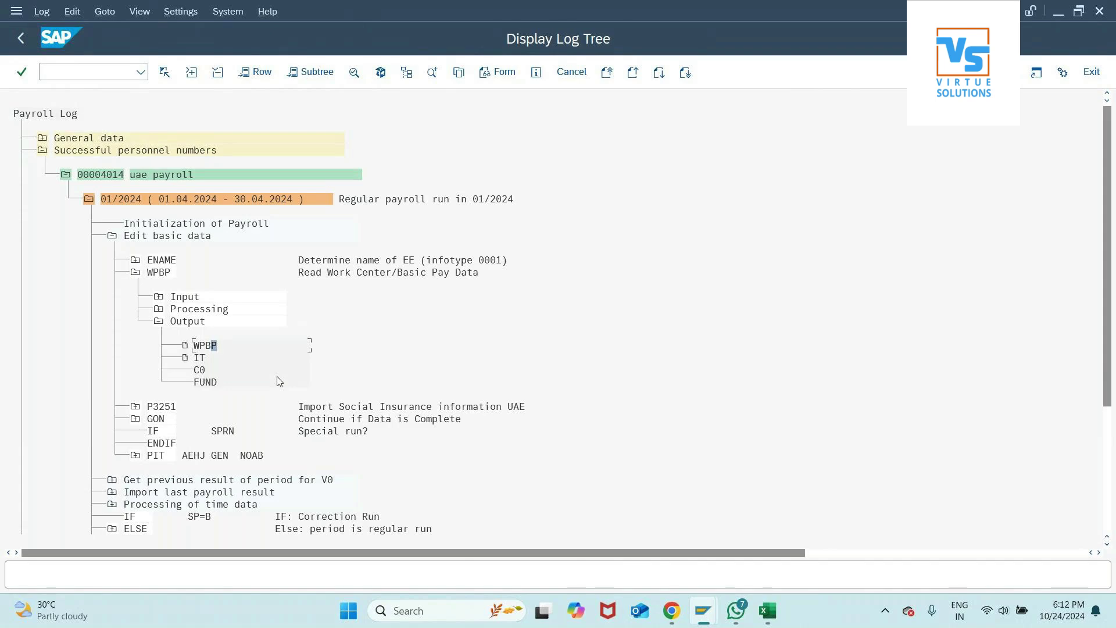
double_click(215, 348)
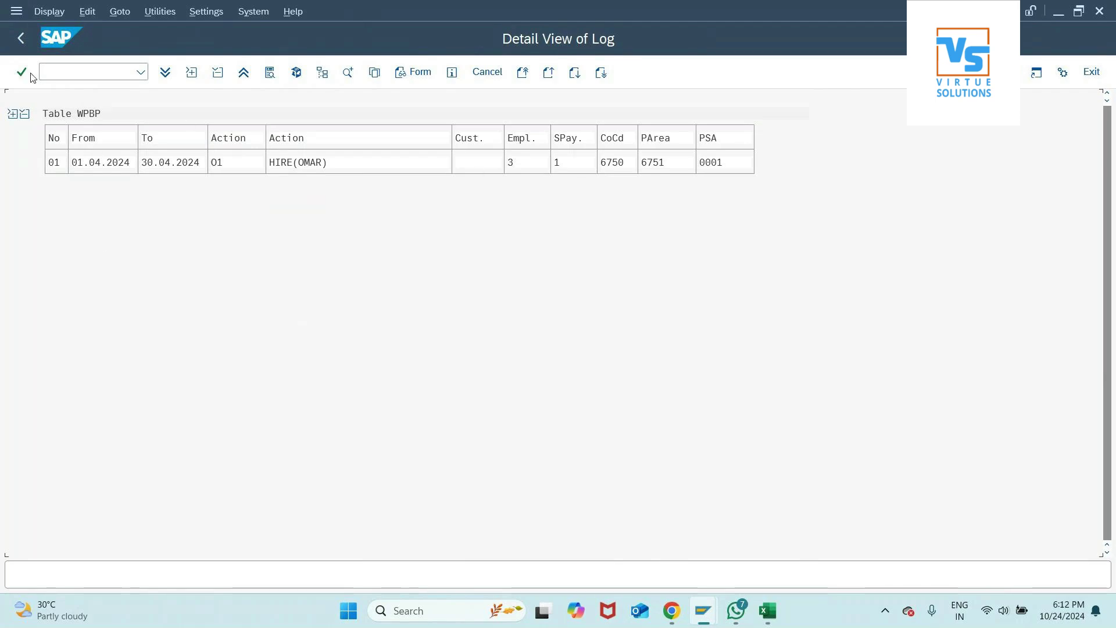
left_click(23, 39)
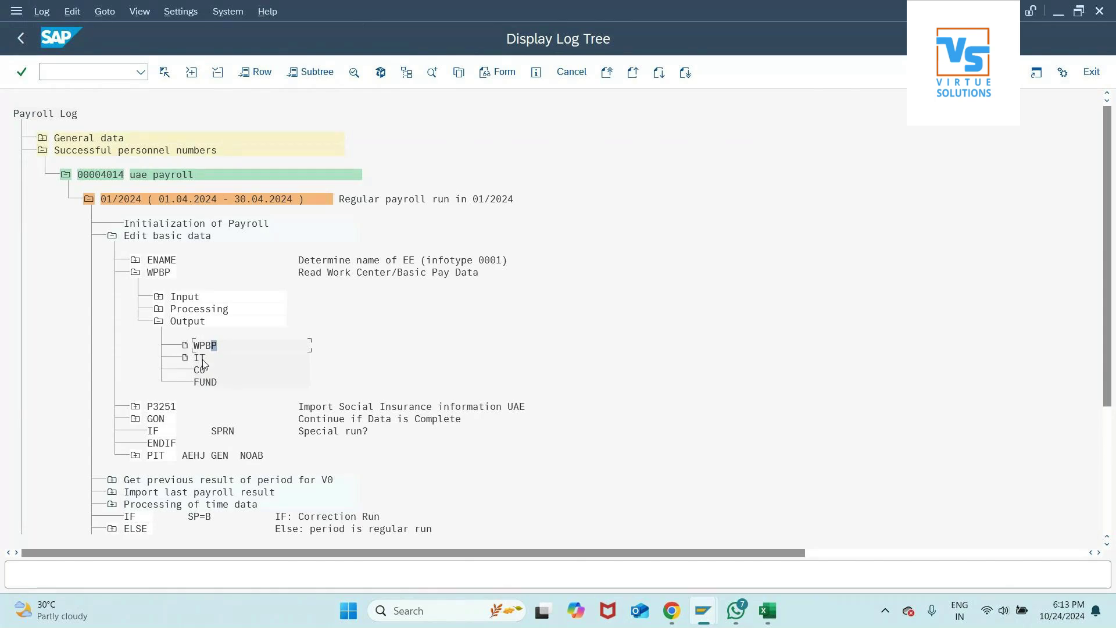
- Examine the wage types and amounts in output table IT, return to the log and collapse the WPBP function
double_click(201, 357)
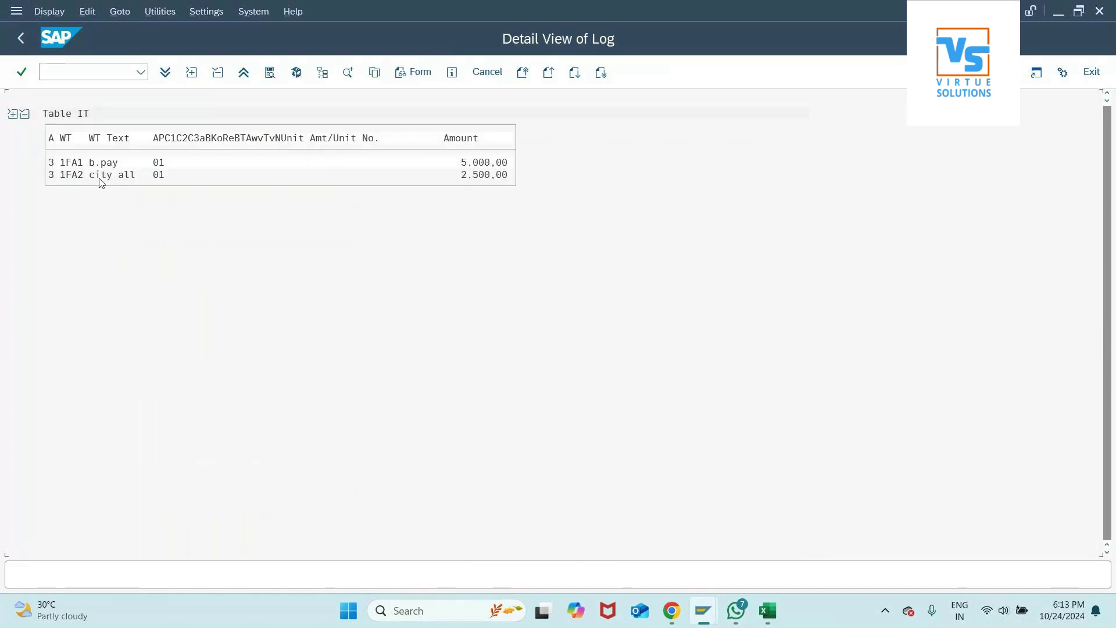
left_click(53, 165)
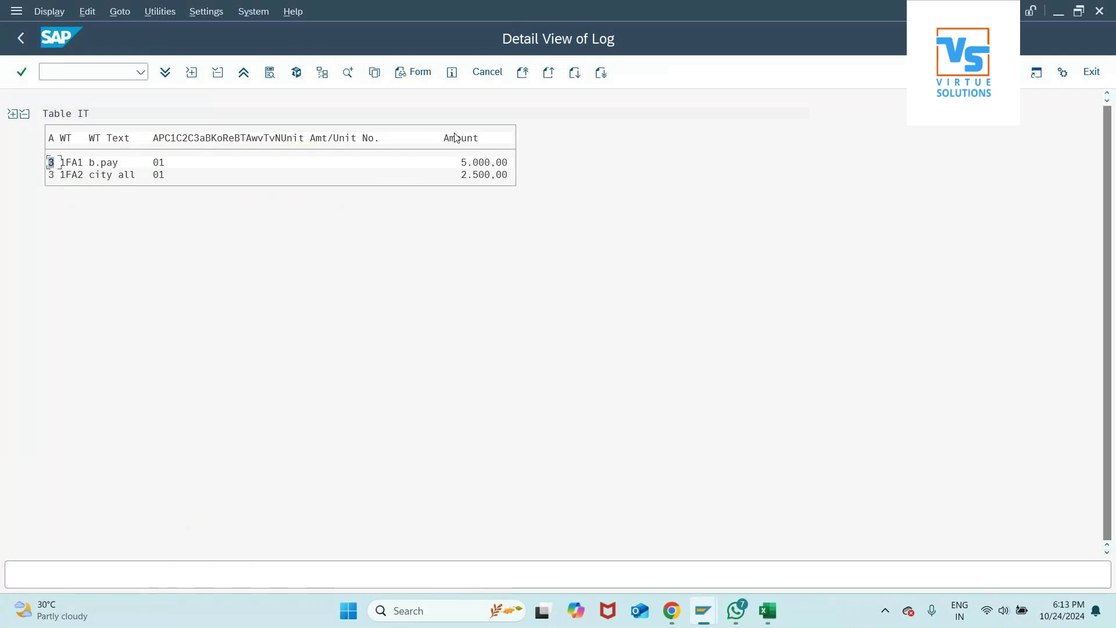
left_click(21, 38)
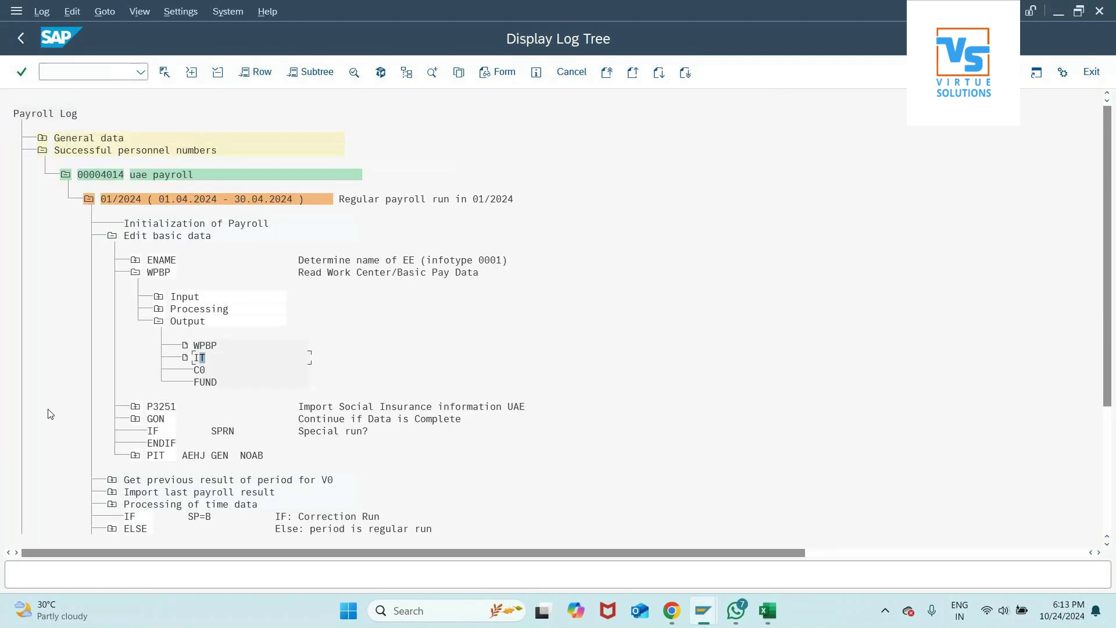
left_click(135, 273)
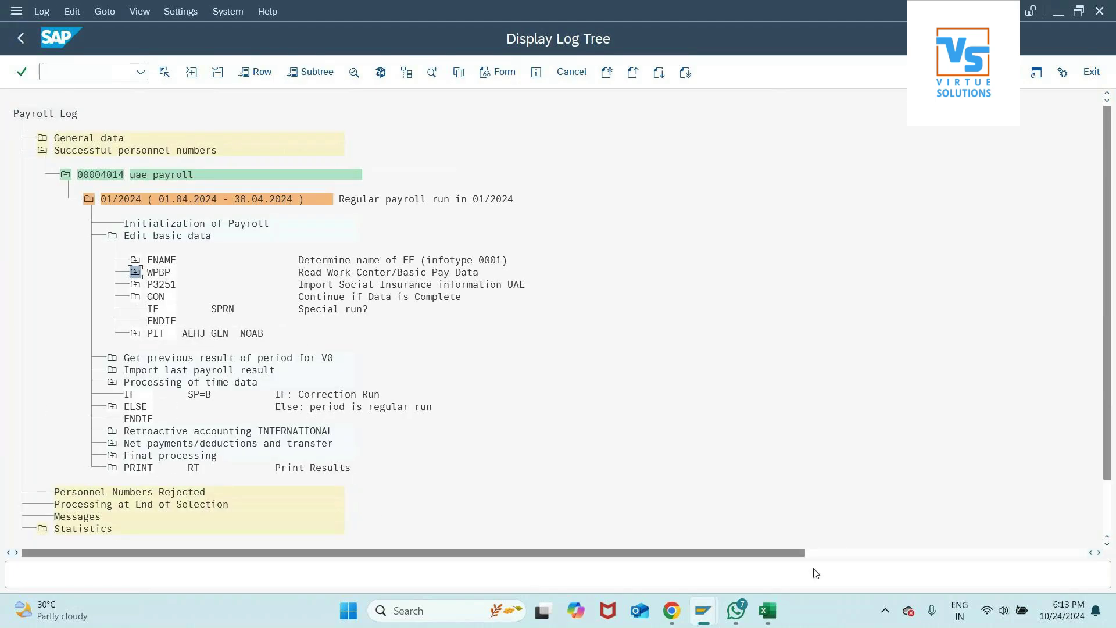
- Switch to the Excel outline and highlight the pay topics from bp- to eri in B3:B7
mouse_move(765, 618)
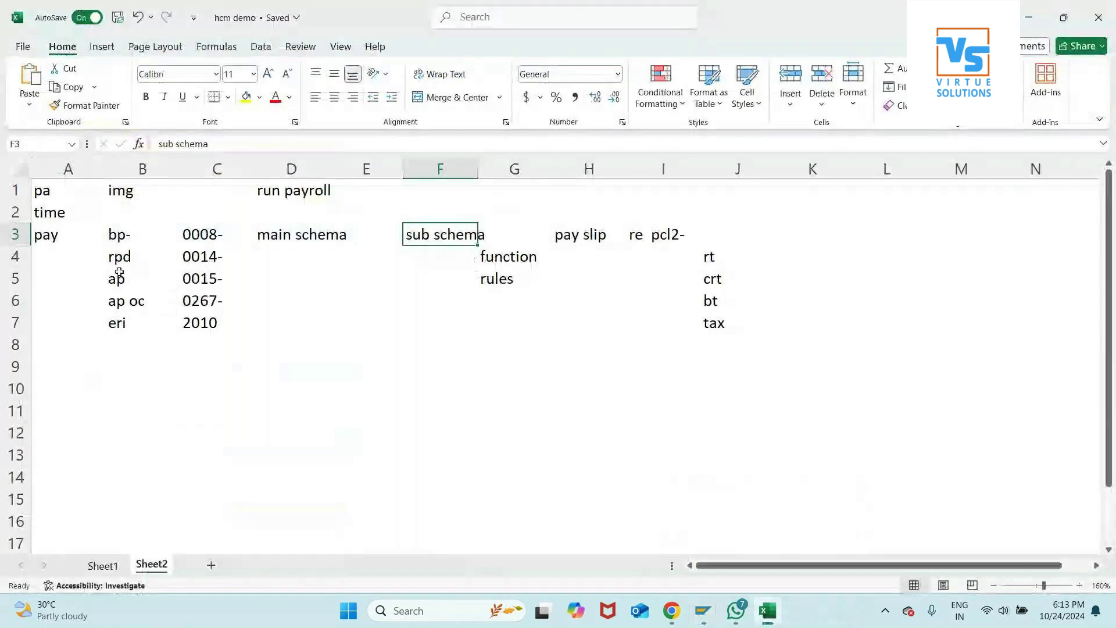
left_click_drag(119, 239, 126, 321)
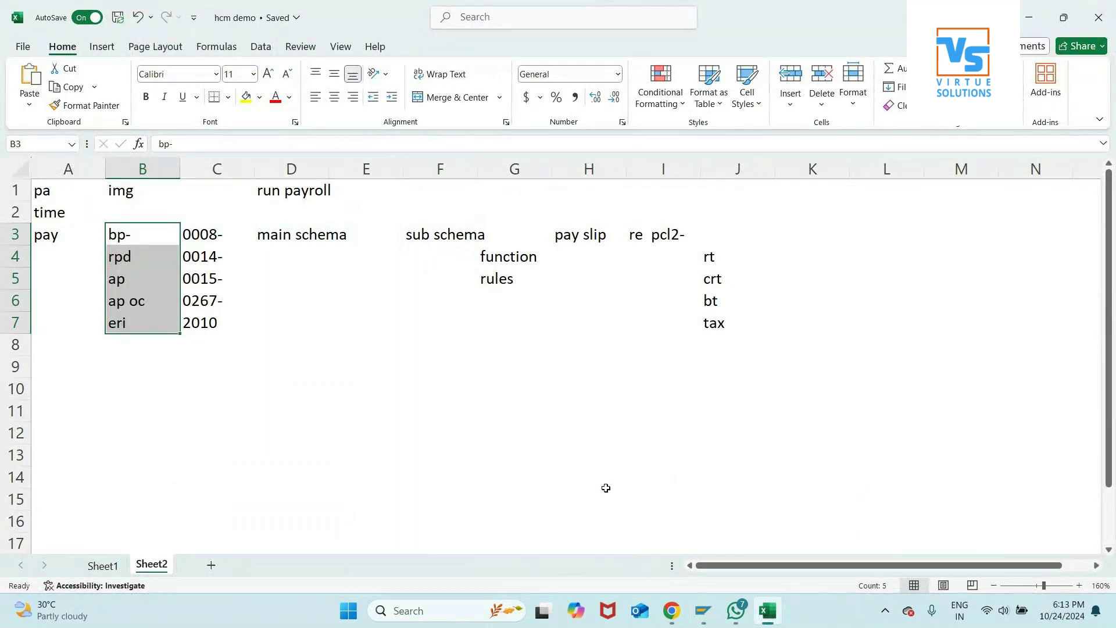
- Switch to the SAP schema AED0 session, start transaction SPRO there and display the SAP Reference IMG
mouse_move(715, 625)
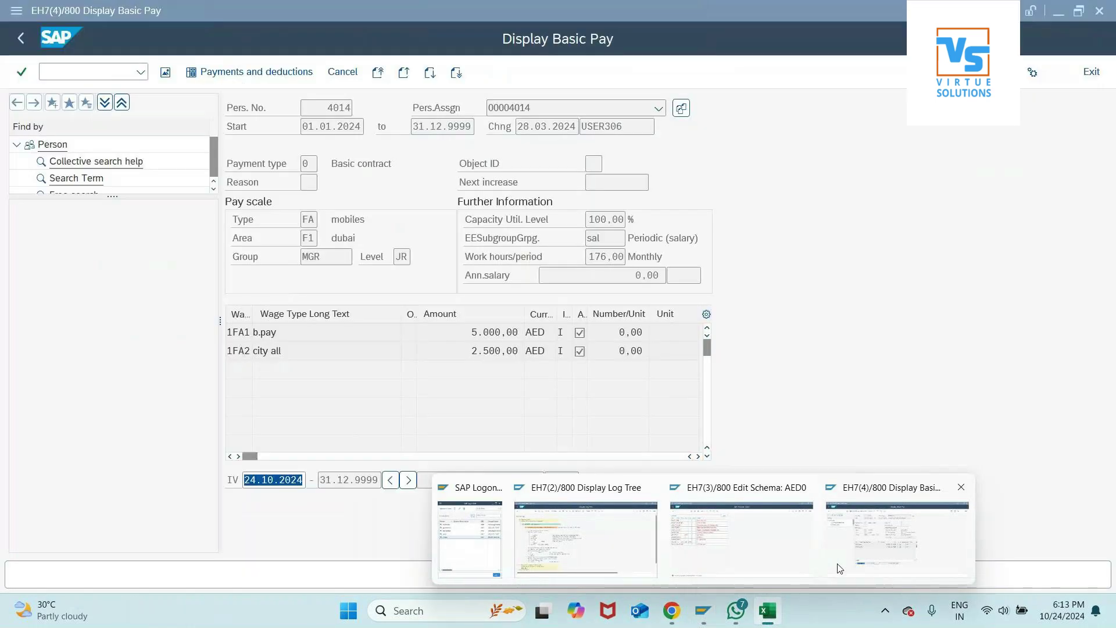
left_click(742, 535)
type("/")
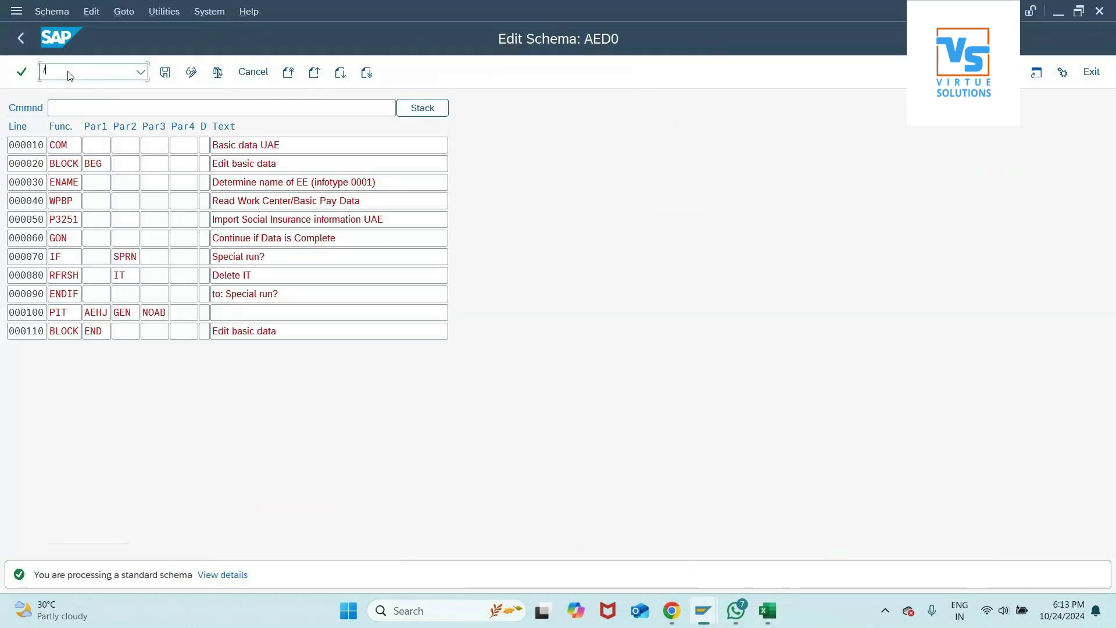
type("nspro")
key("Return")
left_click(226, 77)
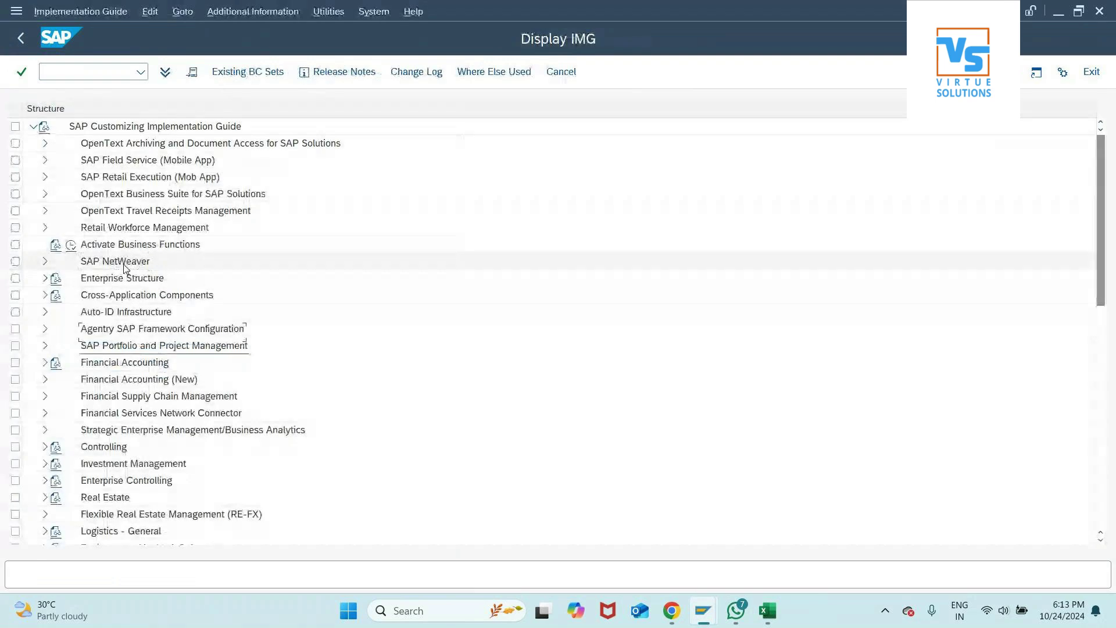
- Expand Personnel Management, Personnel Administration and its Payroll Data node in the IMG structure
scroll(125, 267, "down", 7)
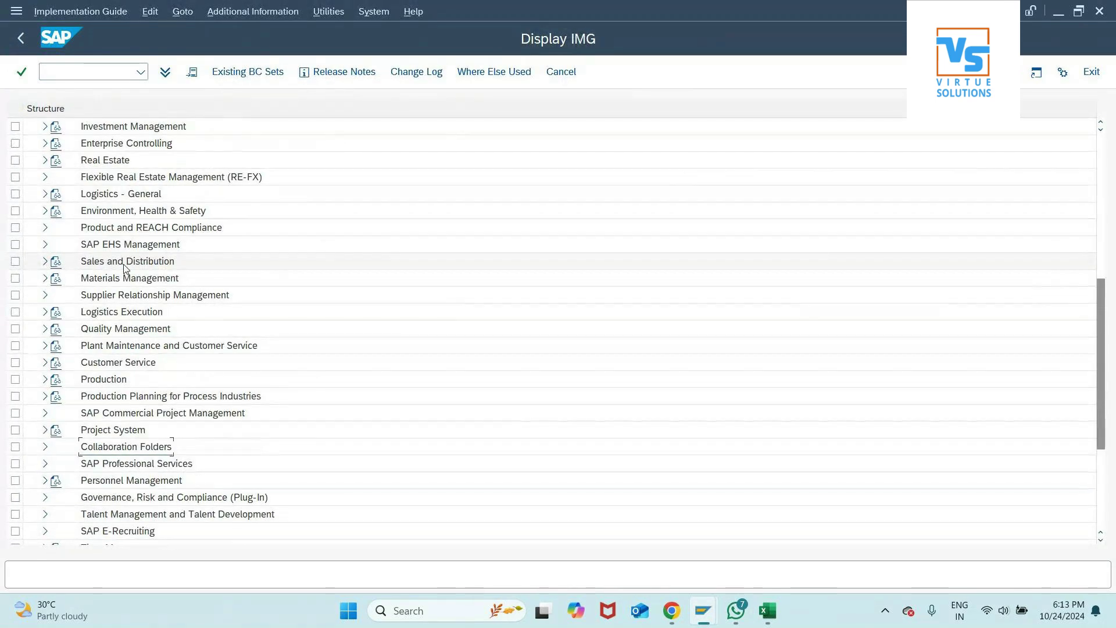
key("Down")
key("Down")
key("Right")
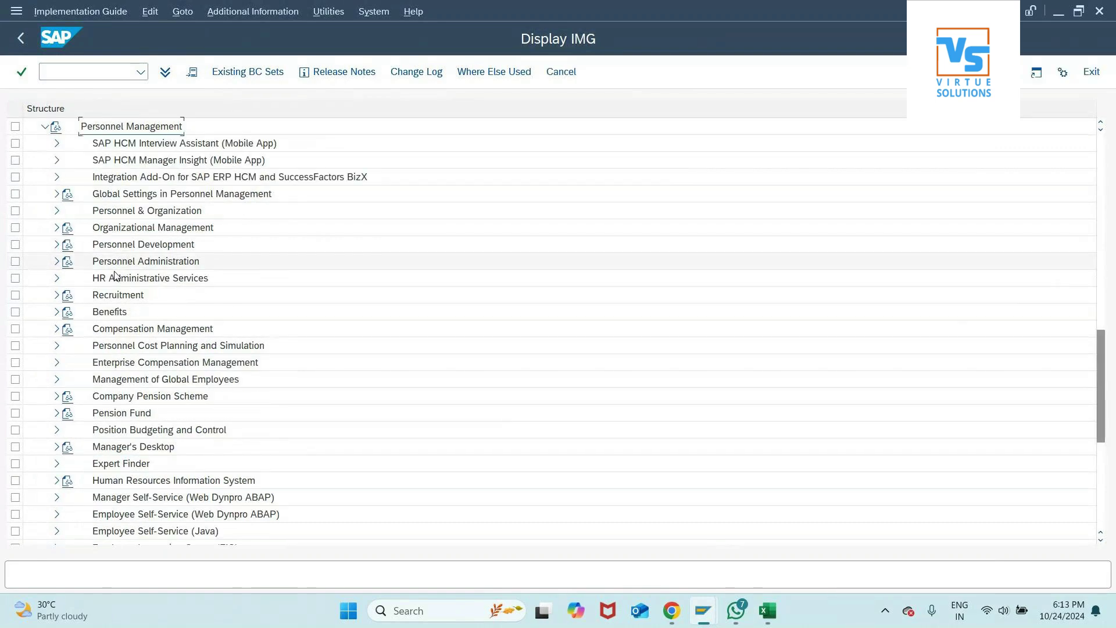
left_click(56, 261)
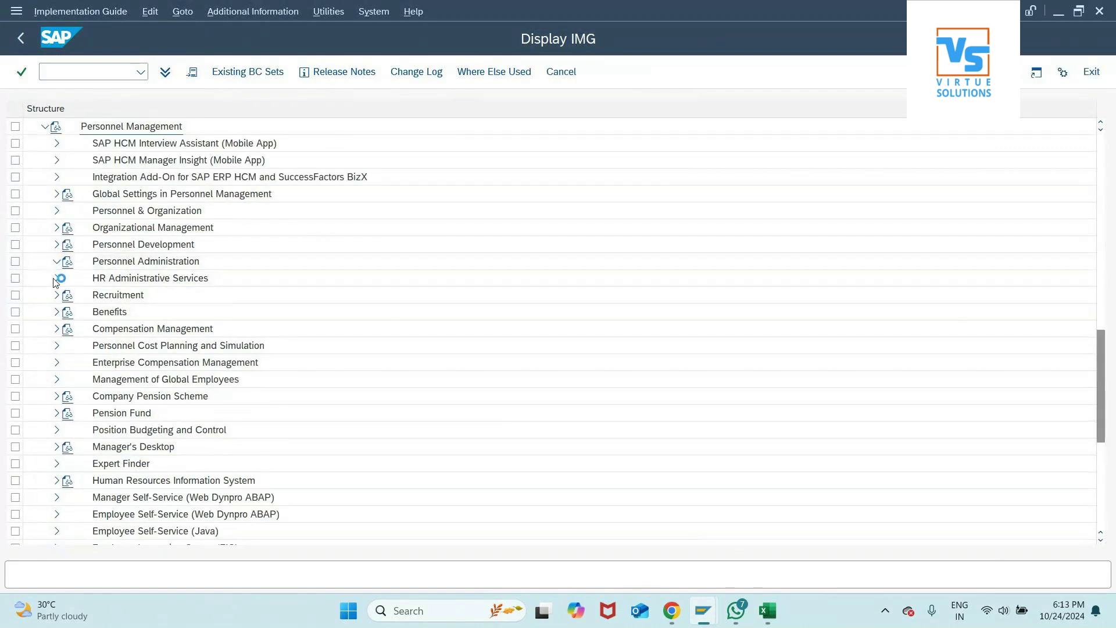
left_click(68, 346)
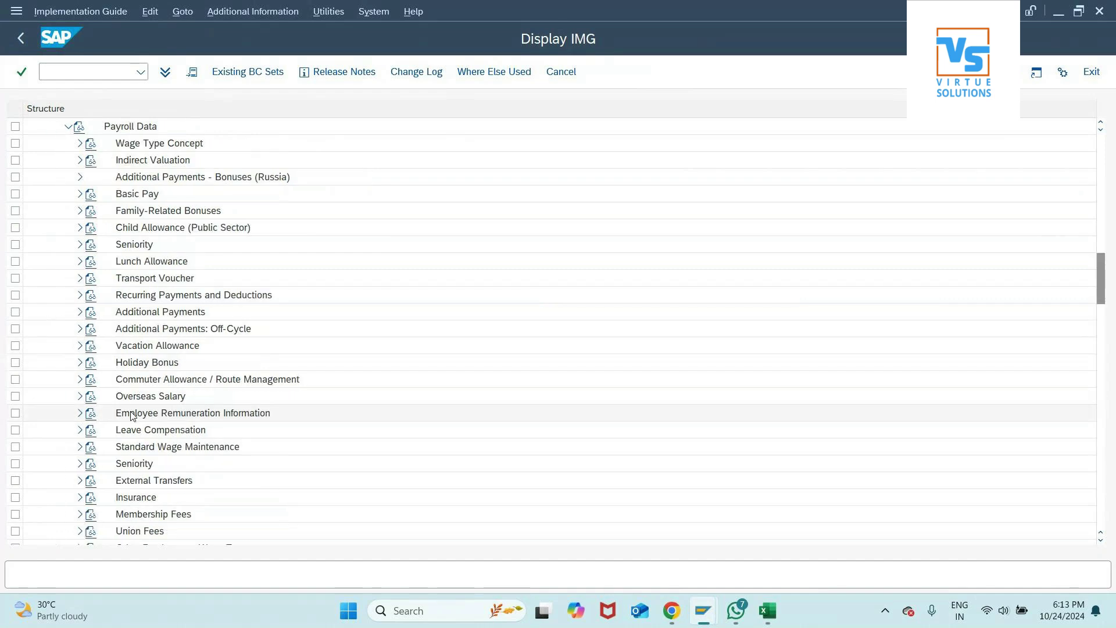
- Examine the configuration activities under Basic Pay and under Recurring Payments and Deductions, collapsing each node after viewing
left_click(79, 193)
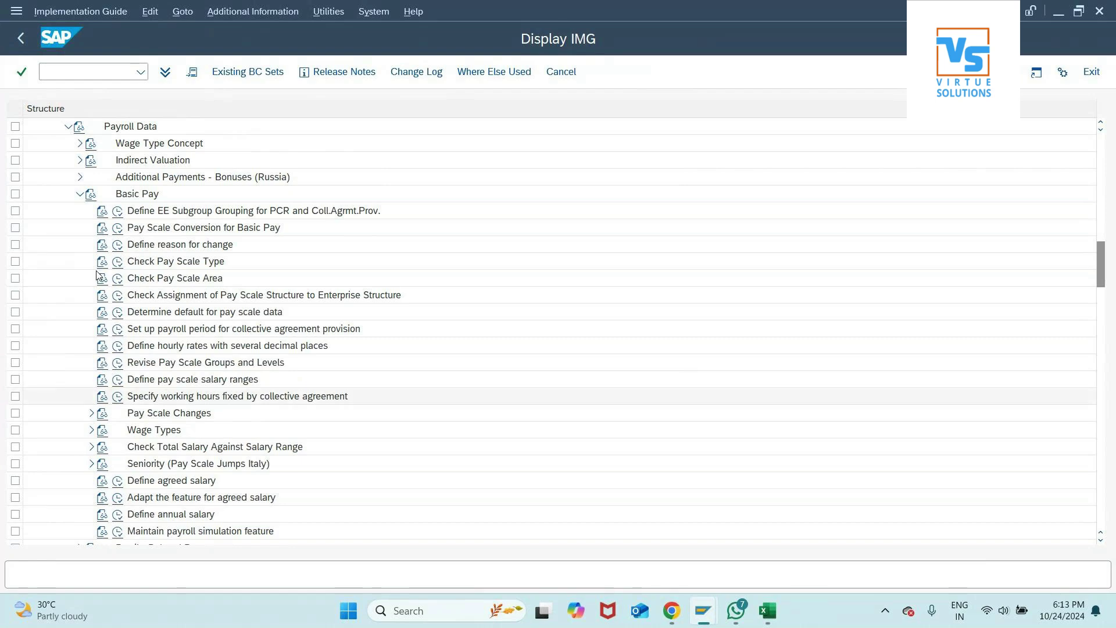
left_click(81, 196)
left_click(91, 301)
left_click(79, 296)
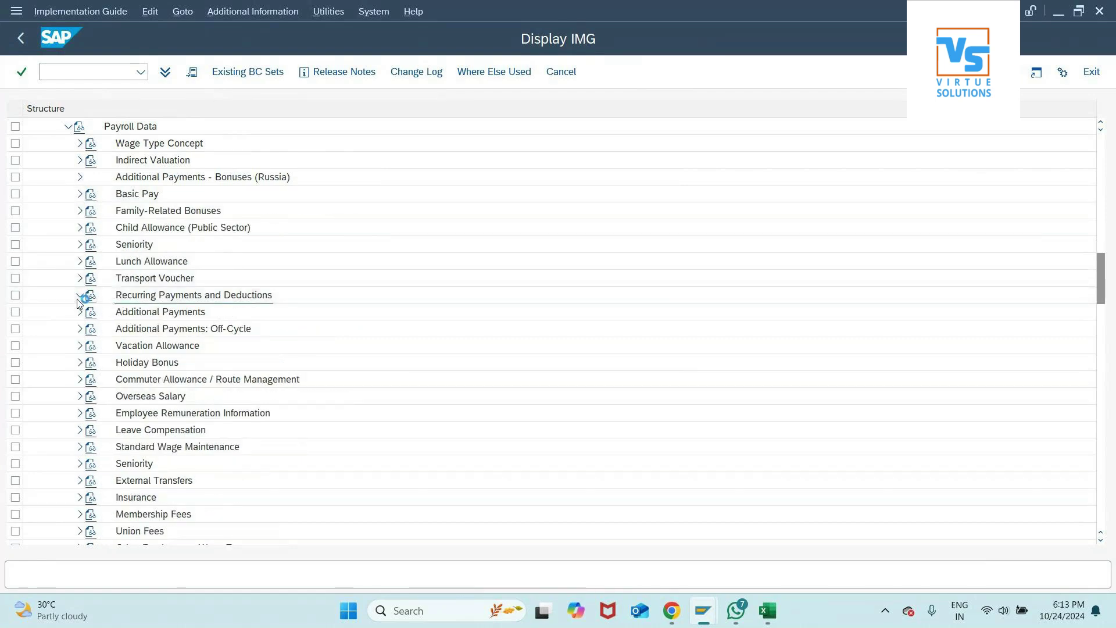
left_click(80, 296)
- View the Additional Payments and Additional Payments: Off-Cycle nodes, collapse them, and expand Employee Remuneration Information
left_click(80, 312)
left_click(79, 379)
left_click(79, 379)
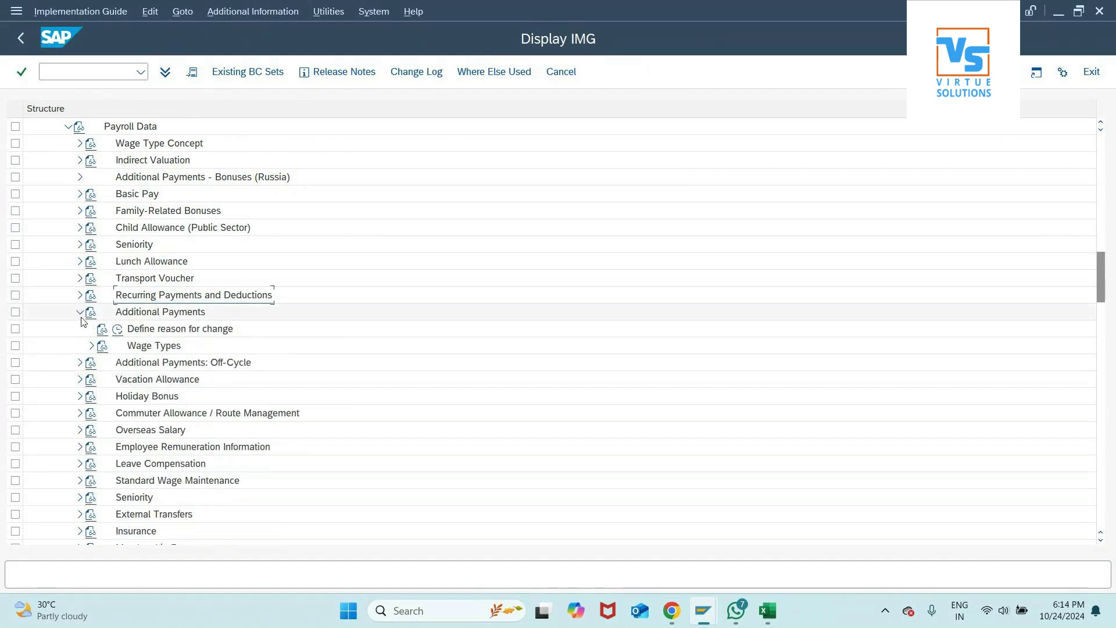
left_click(80, 312)
left_click(80, 329)
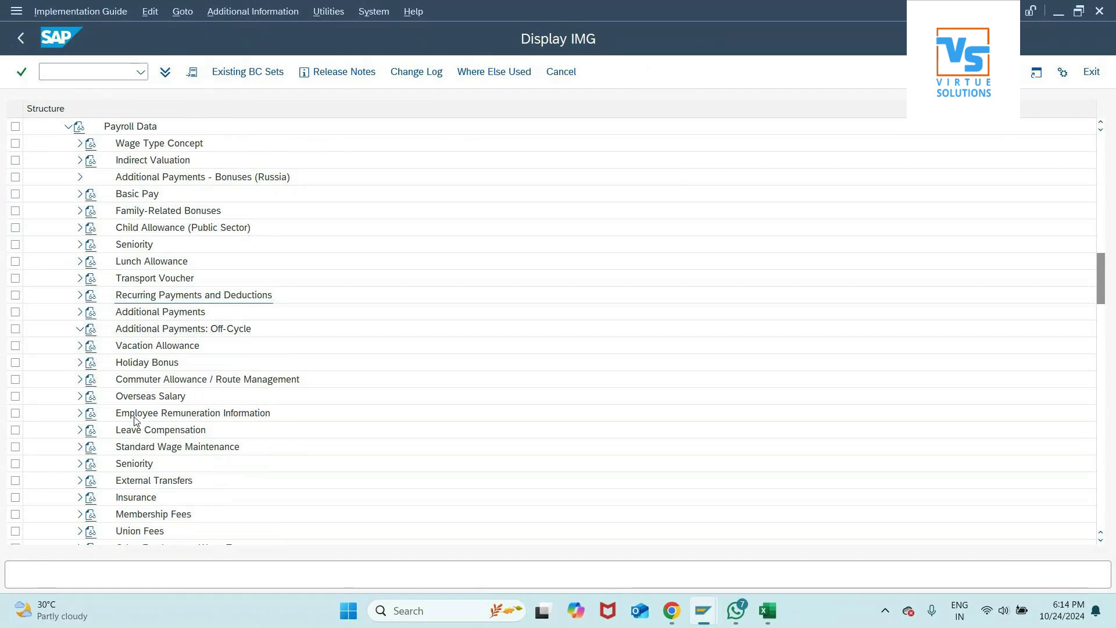
left_click(80, 329)
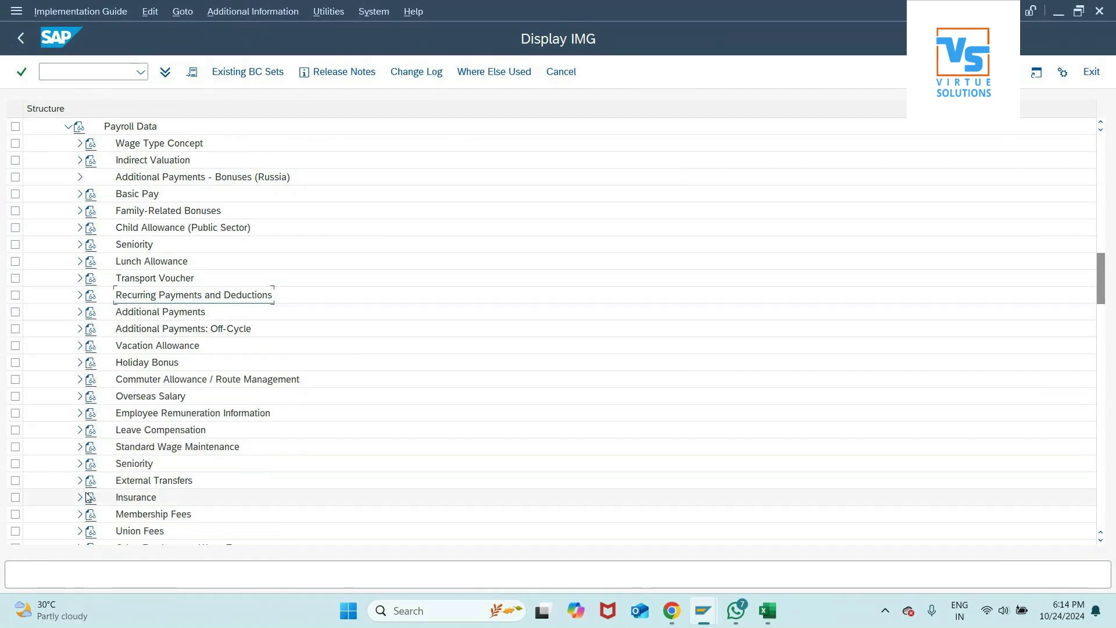
left_click(79, 414)
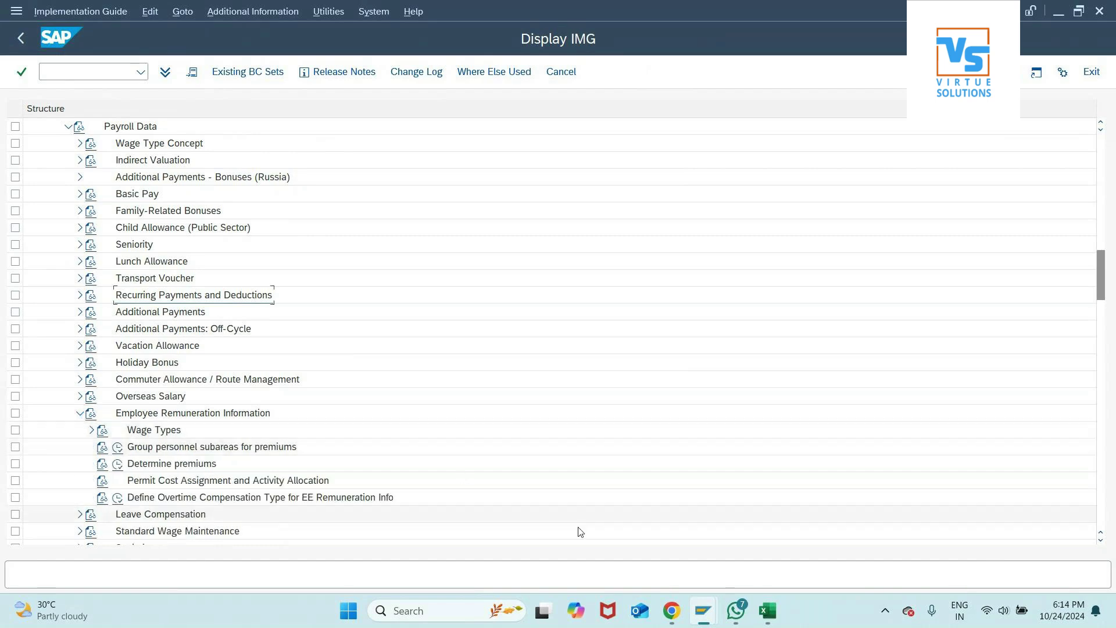
left_click(767, 610)
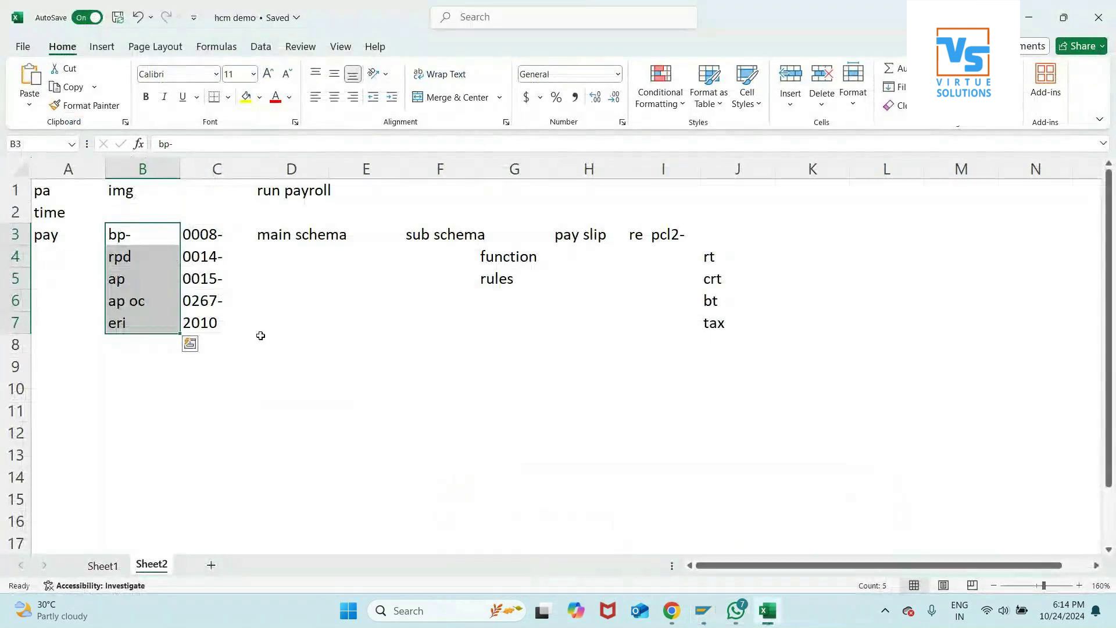
left_click(322, 338)
type("00")
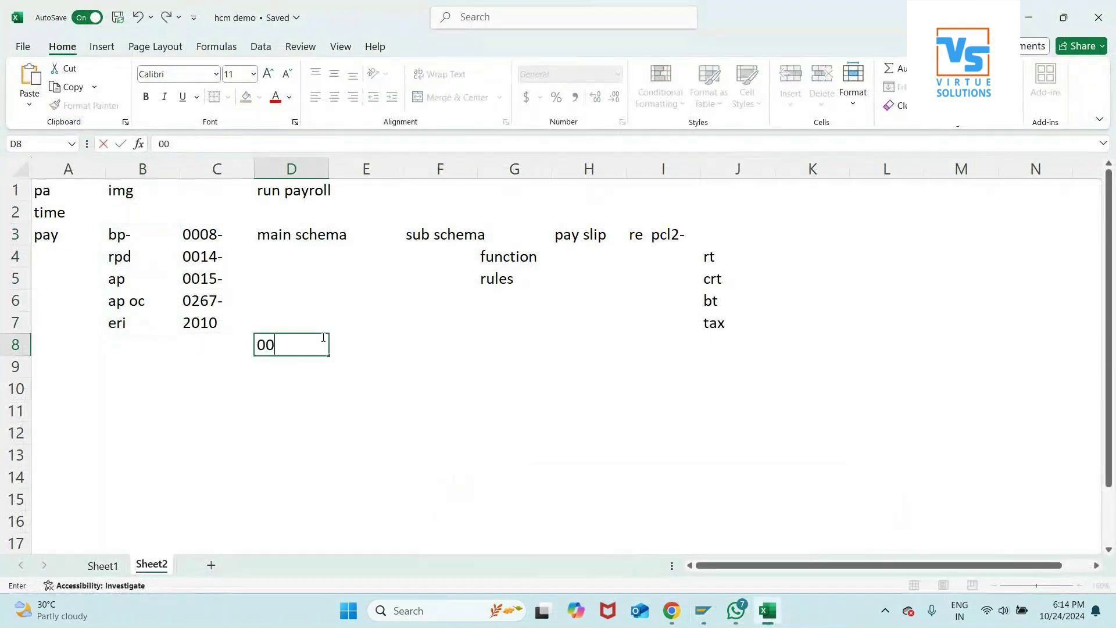
type("00 0001")
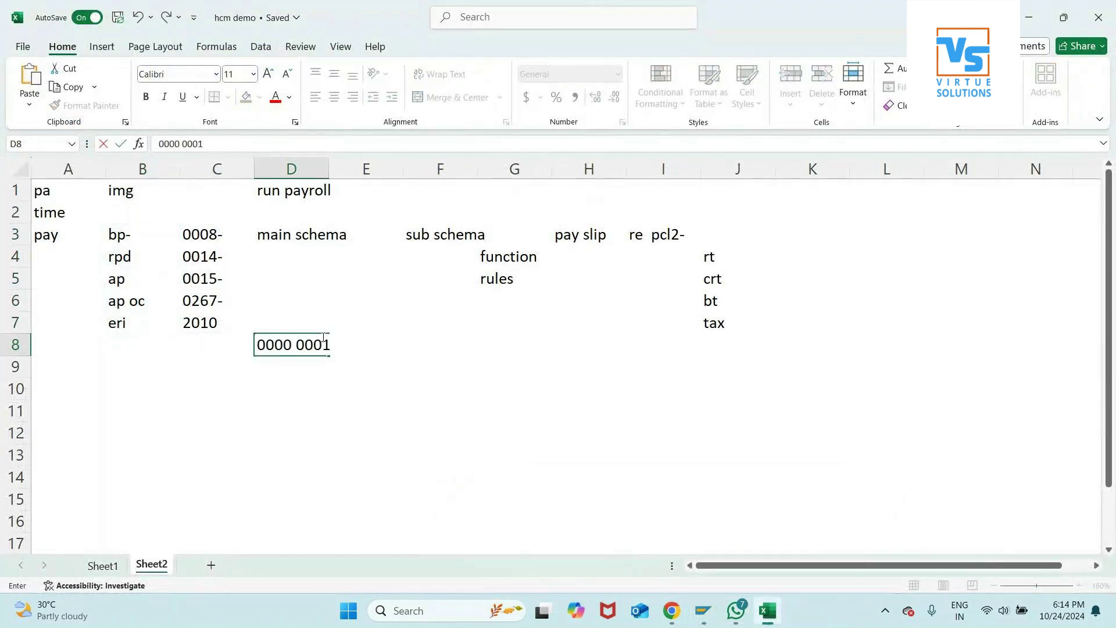
type(" 0002 000")
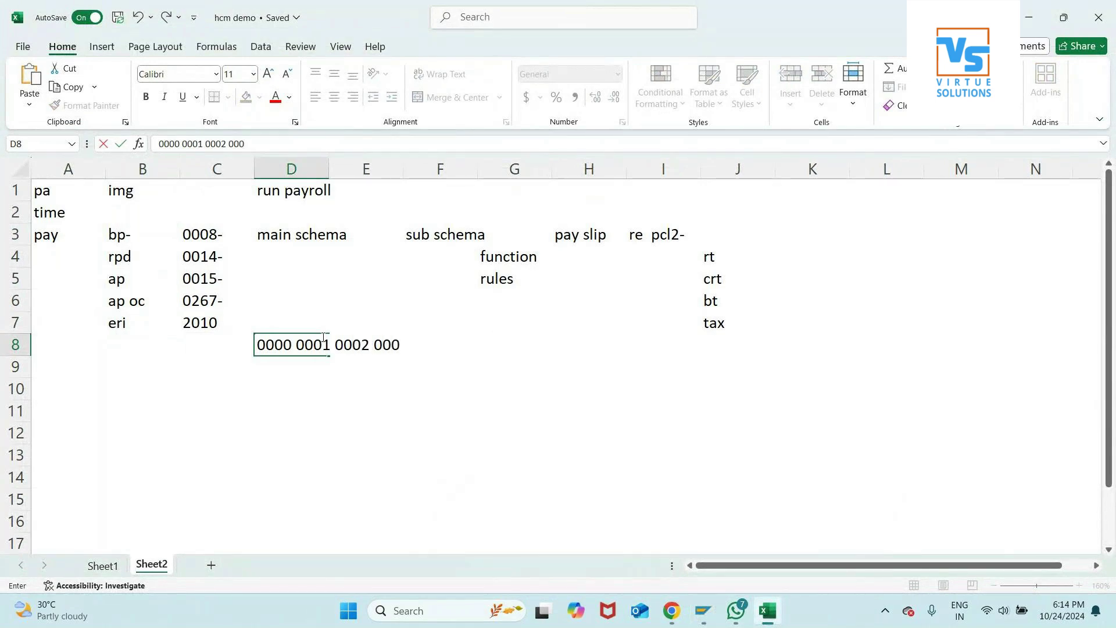
type("6 0007 0008")
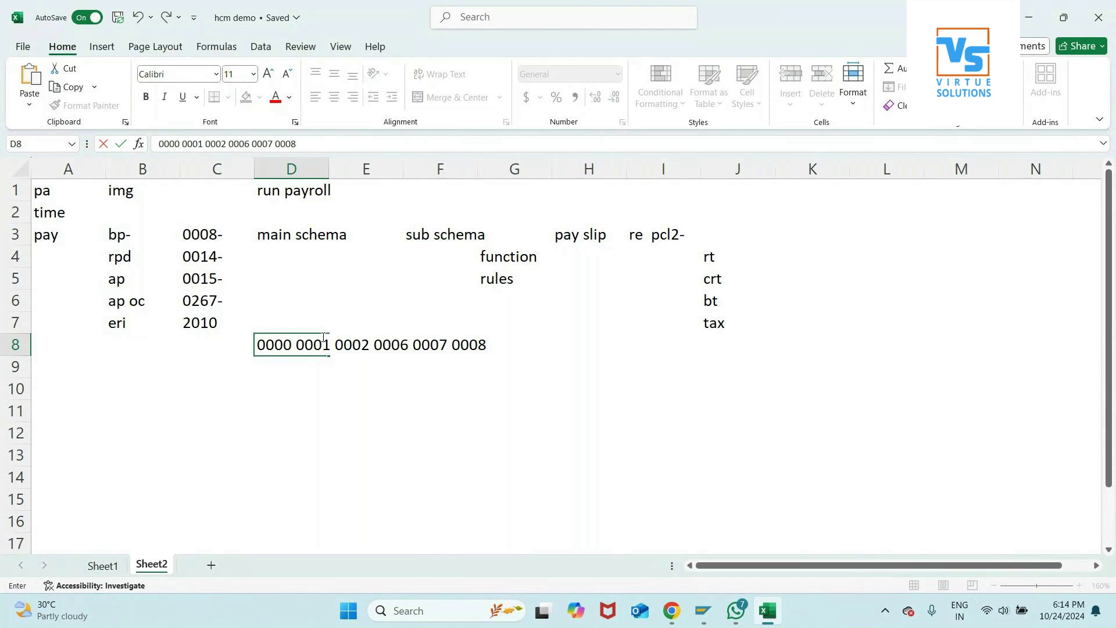
type(" 0014 00")
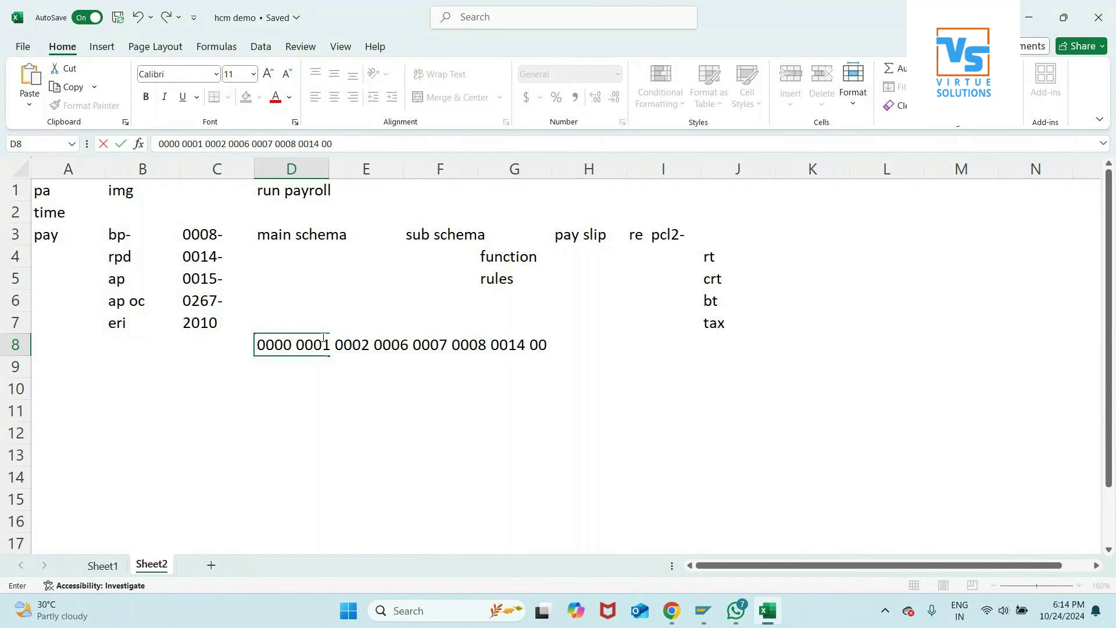
type("15 026 70")
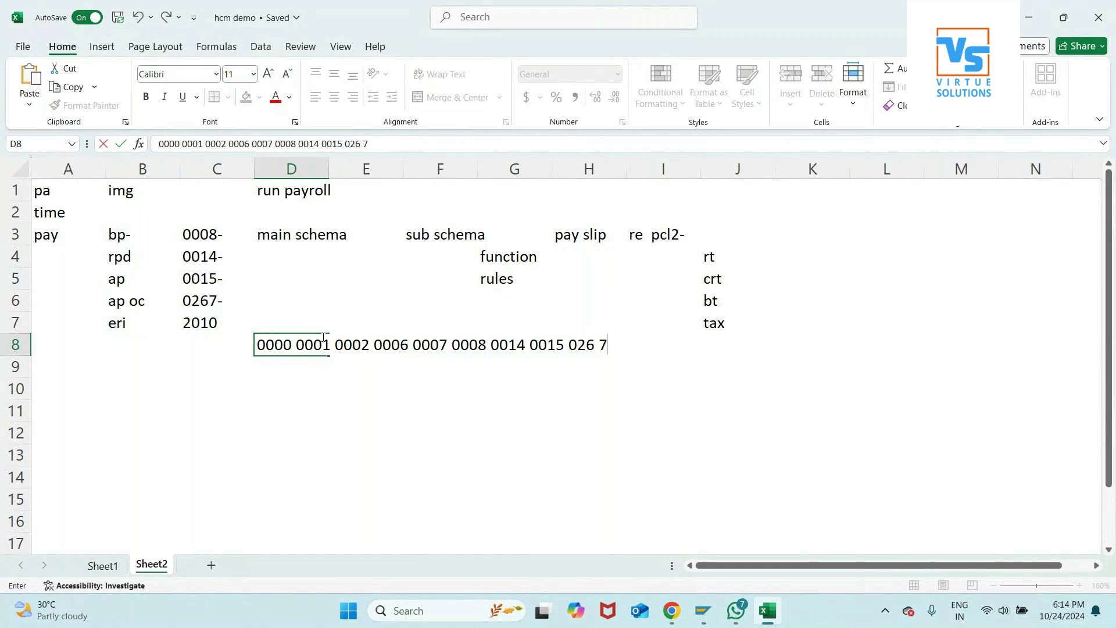
key("BackSpace")
type("2201")
key("BackSpace")
key("BackSpace")
key("BackSpace")
key("BackSpace")
key("BackSpace")
type("2010")
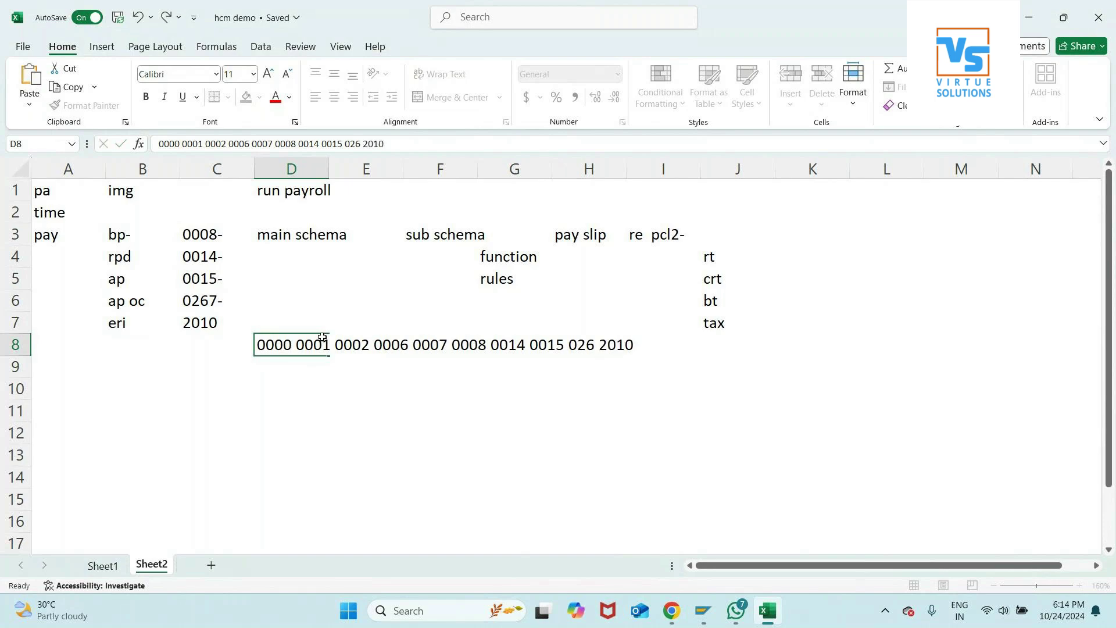
key("Return")
type("2001")
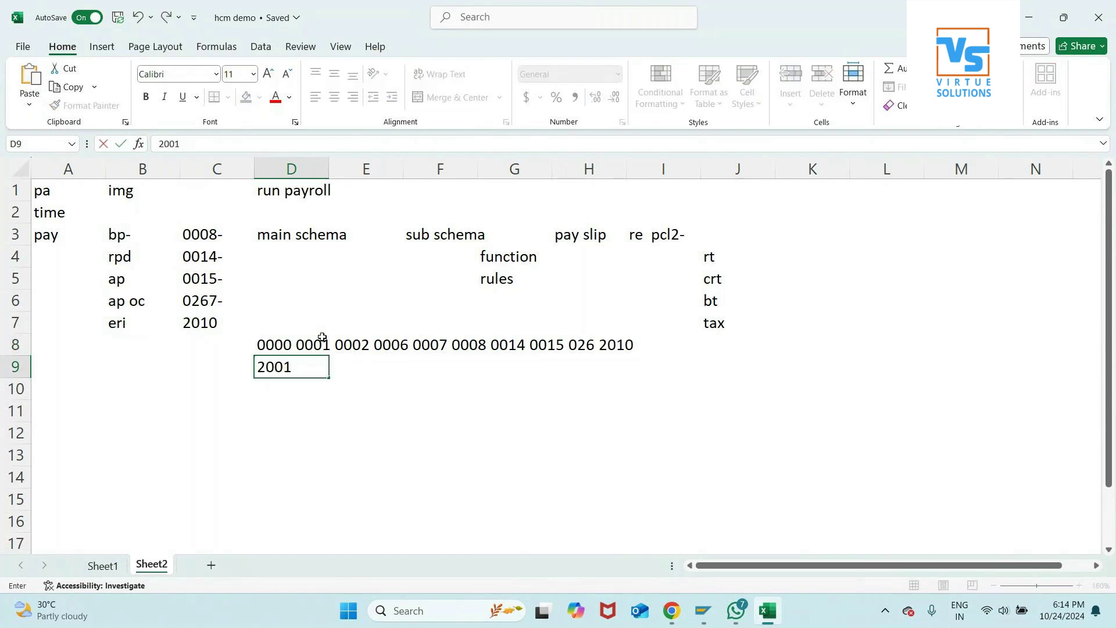
type(" 2002 20006 ")
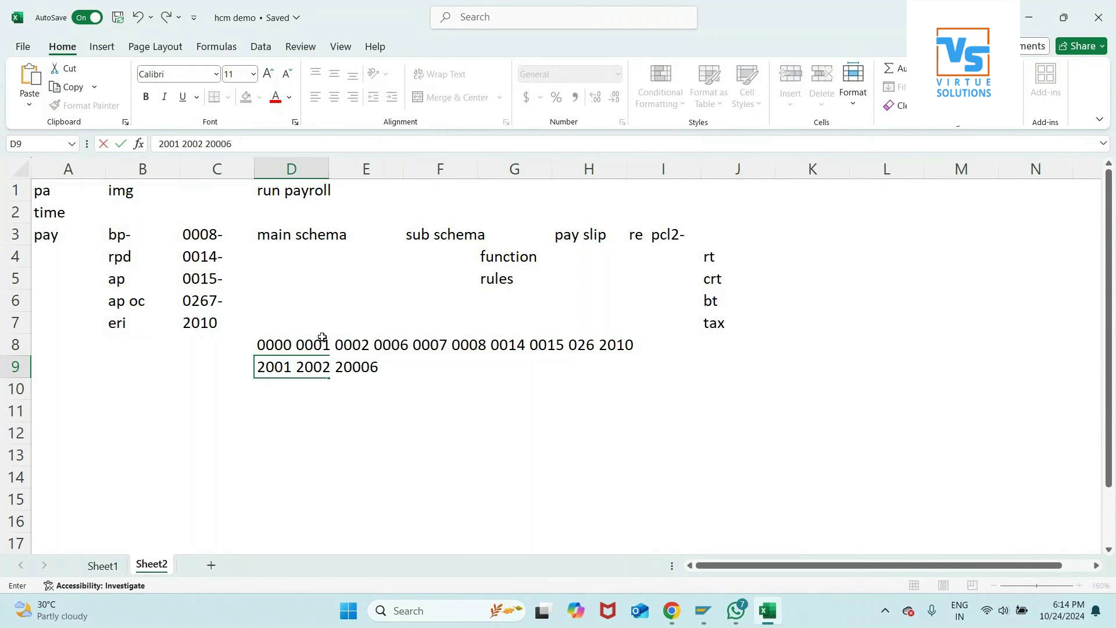
type("2011")
key("Return")
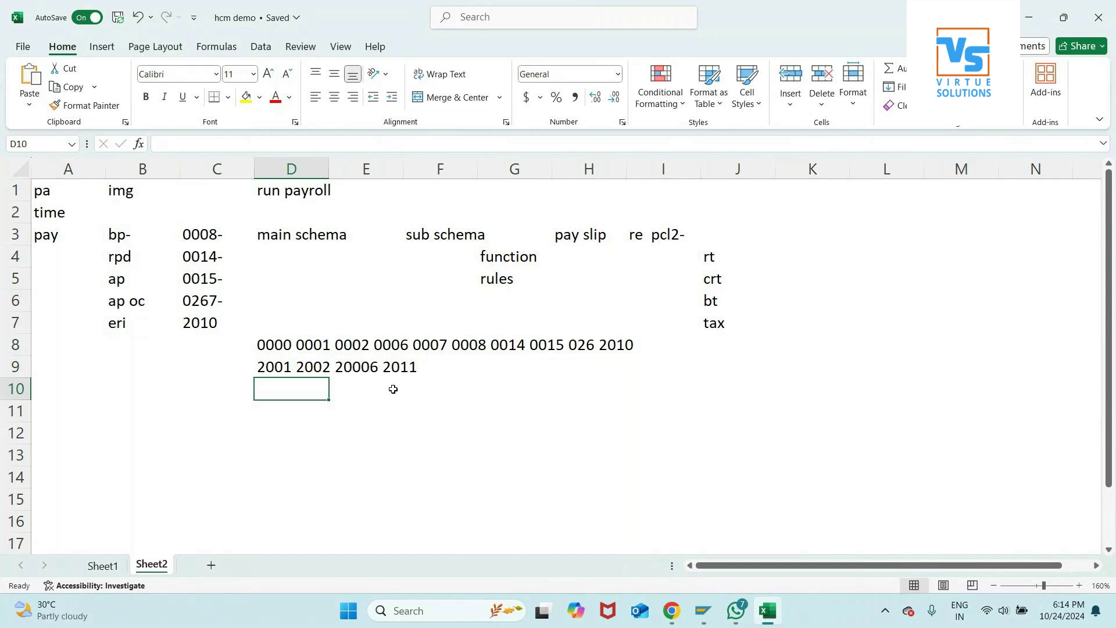
double_click(356, 374)
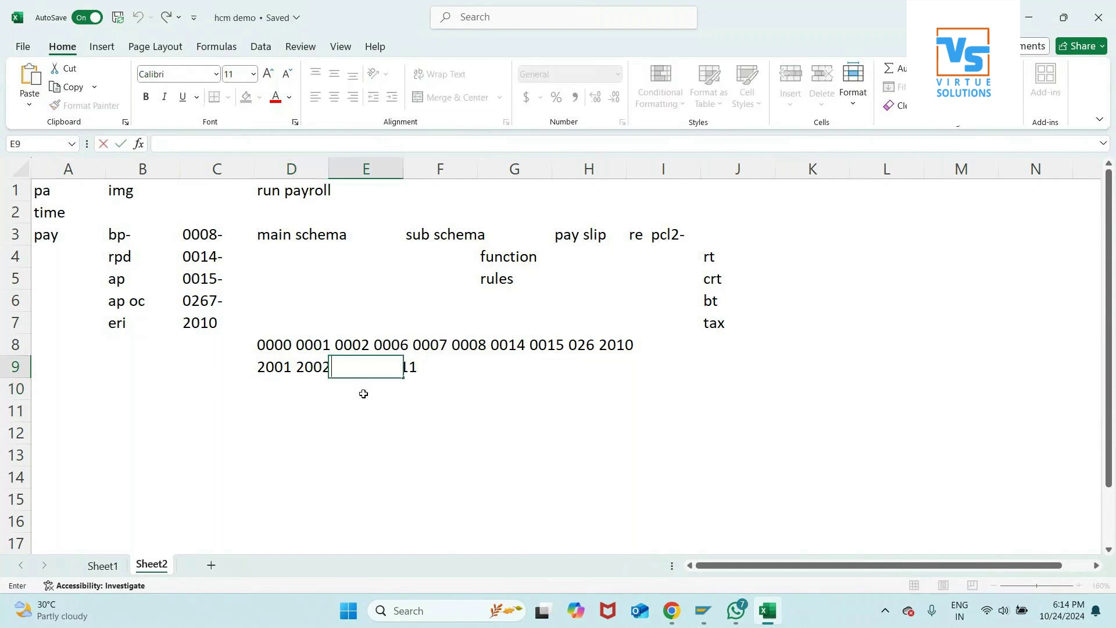
left_click(317, 408)
left_click(287, 367)
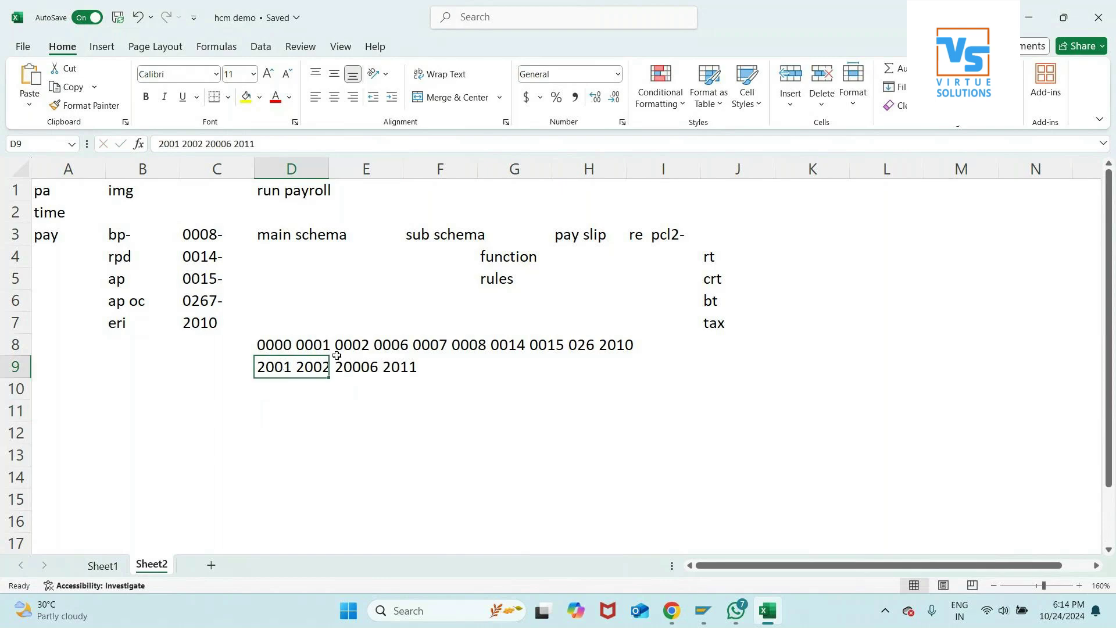
- Enter "0050-" in E10, below the time infotype list
left_click(357, 386)
type("0050")
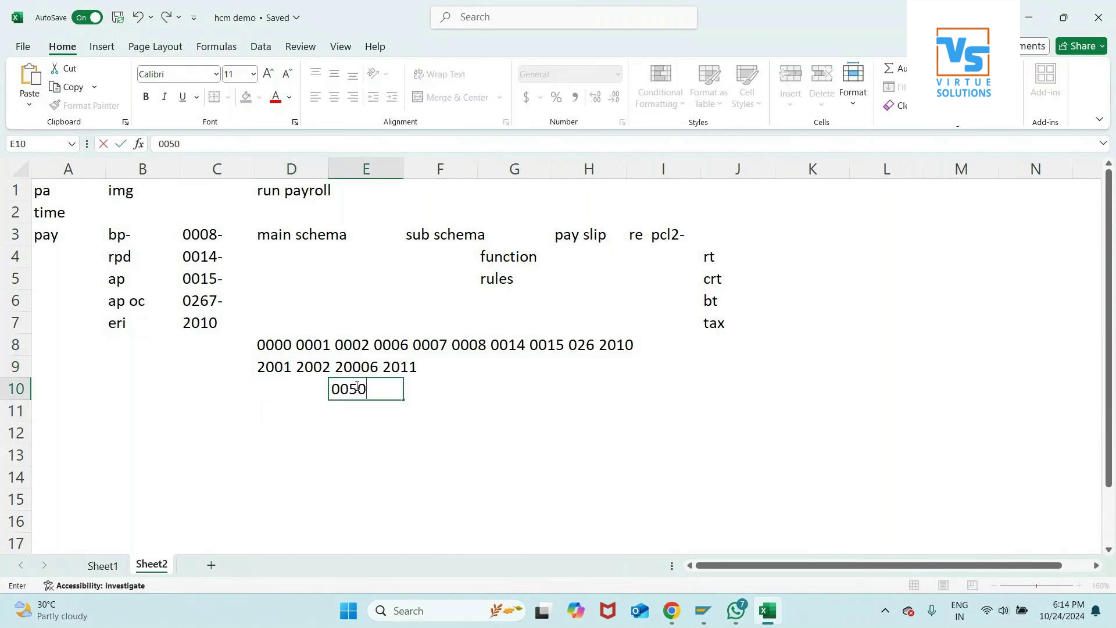
type("-")
left_click(437, 345)
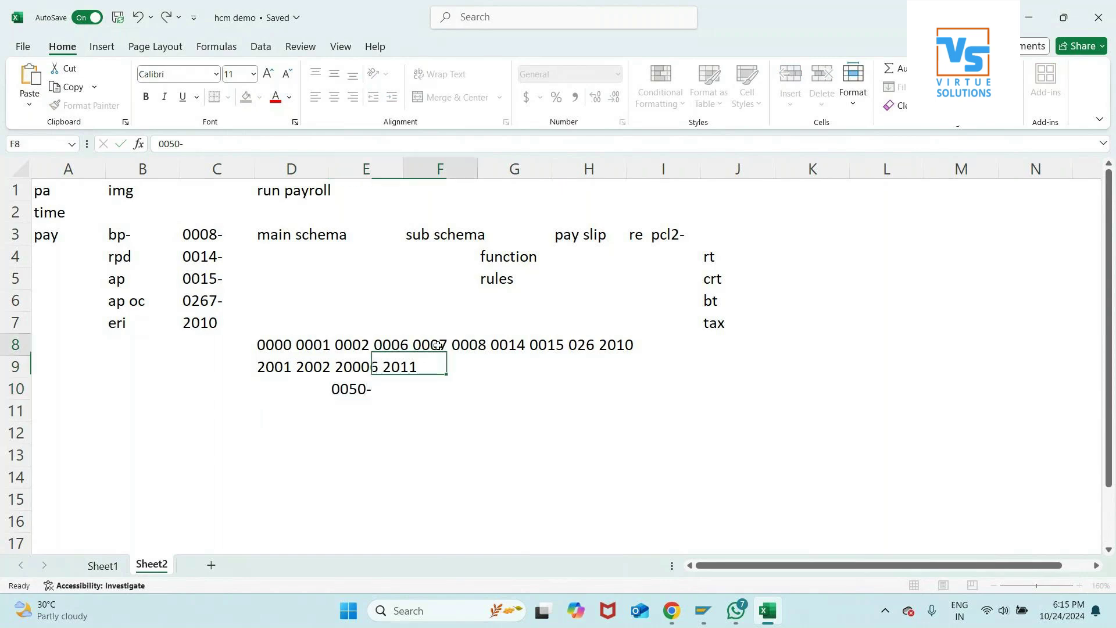
left_click(384, 407)
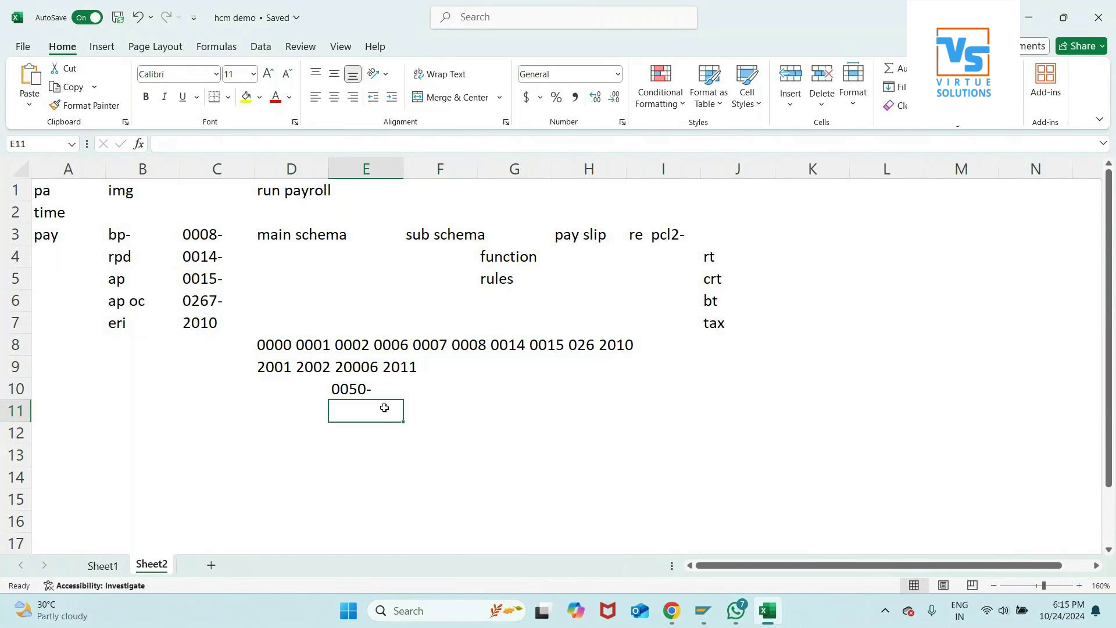
left_click(303, 411)
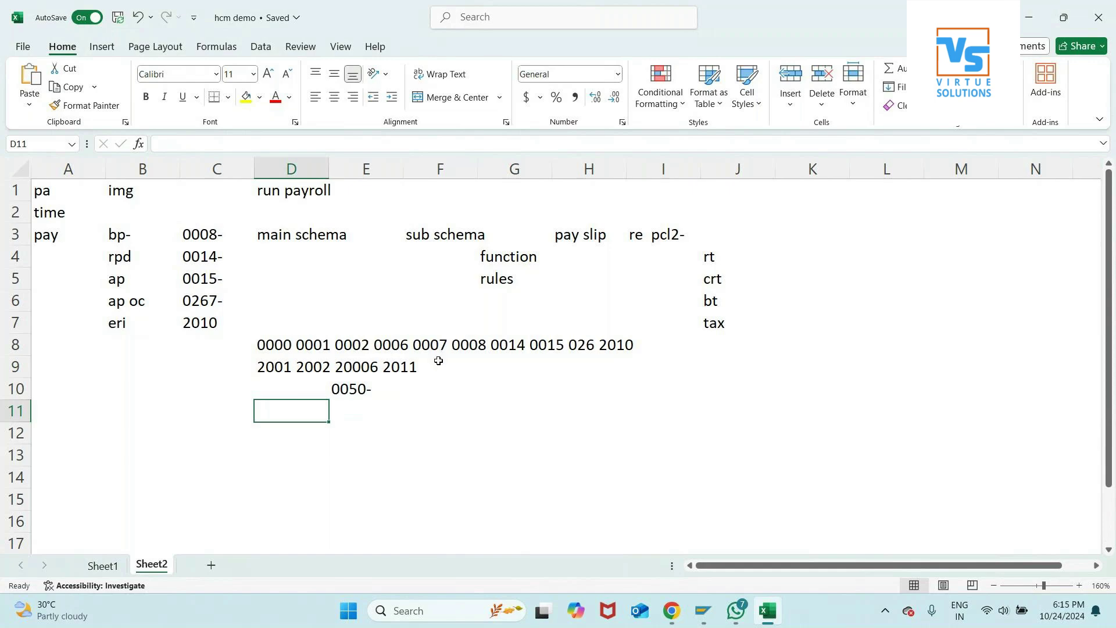
left_click(438, 330)
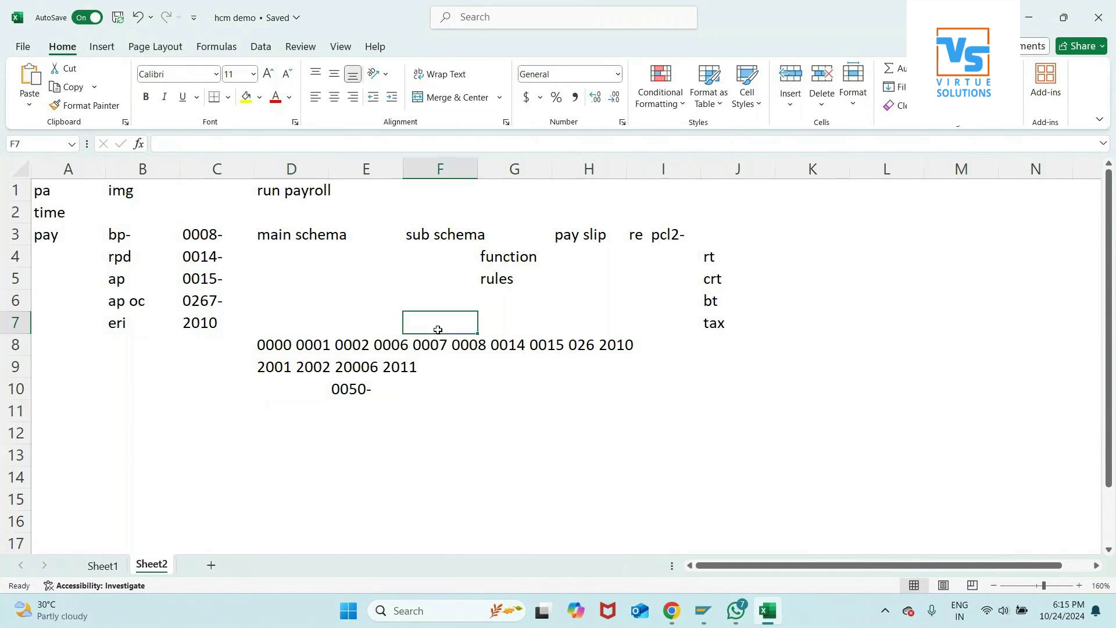
- Enter the labels "pos" in F11 and "neg" in F12
left_click(438, 398)
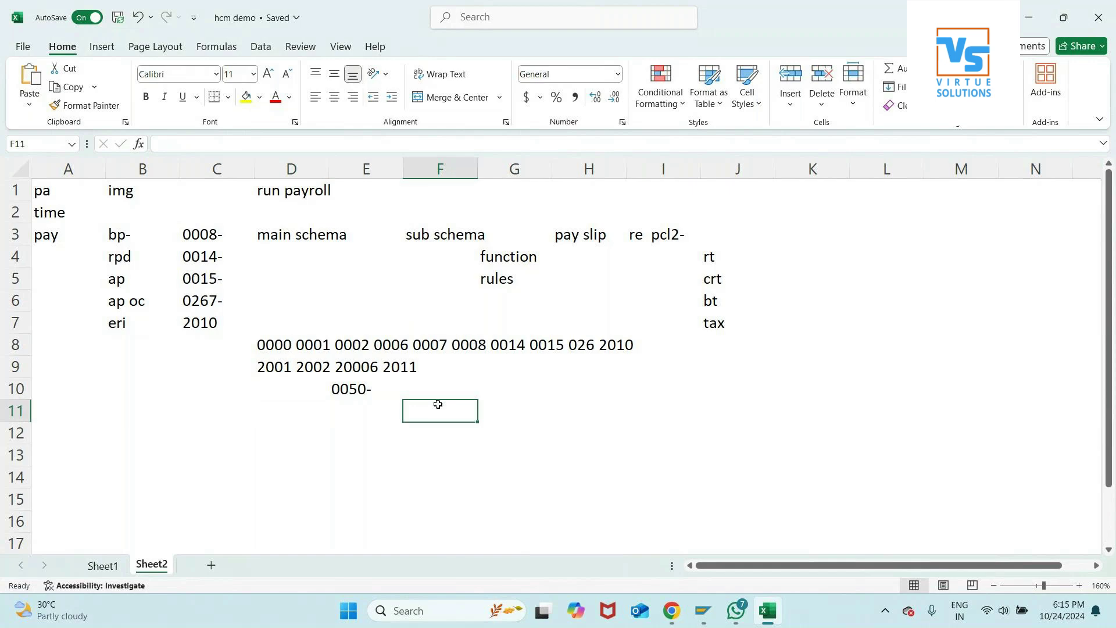
type("pos")
key("Return")
type("neg")
key("ctrl+Return")
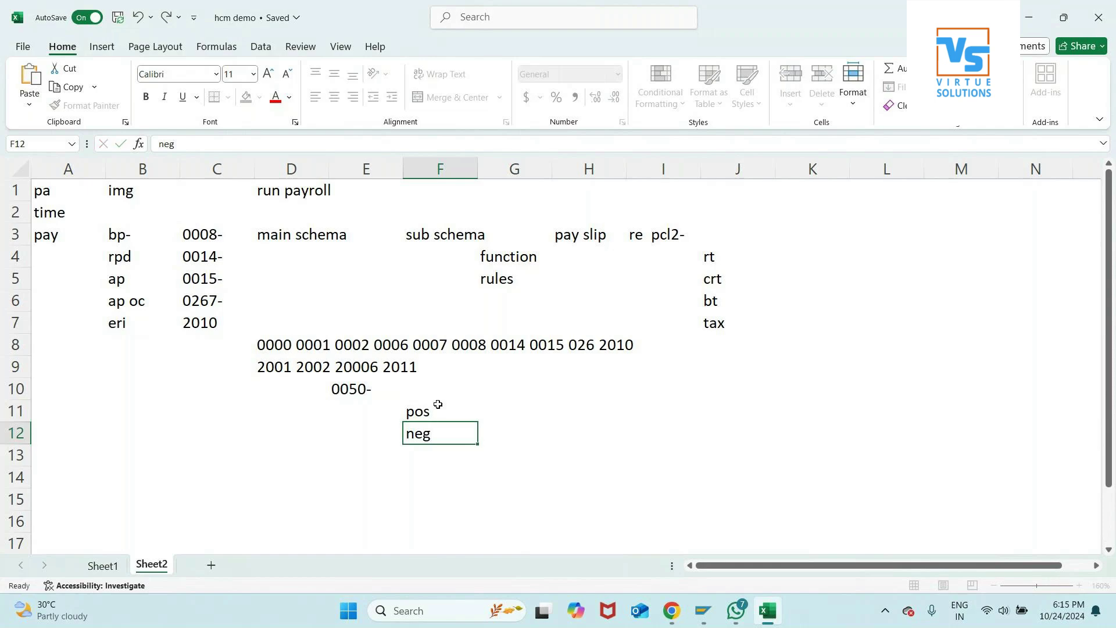
- Enter "0007 0050-" beside pos in G11 and "0007 -" beside neg in G12
key("Up")
key("Right")
type("0007")
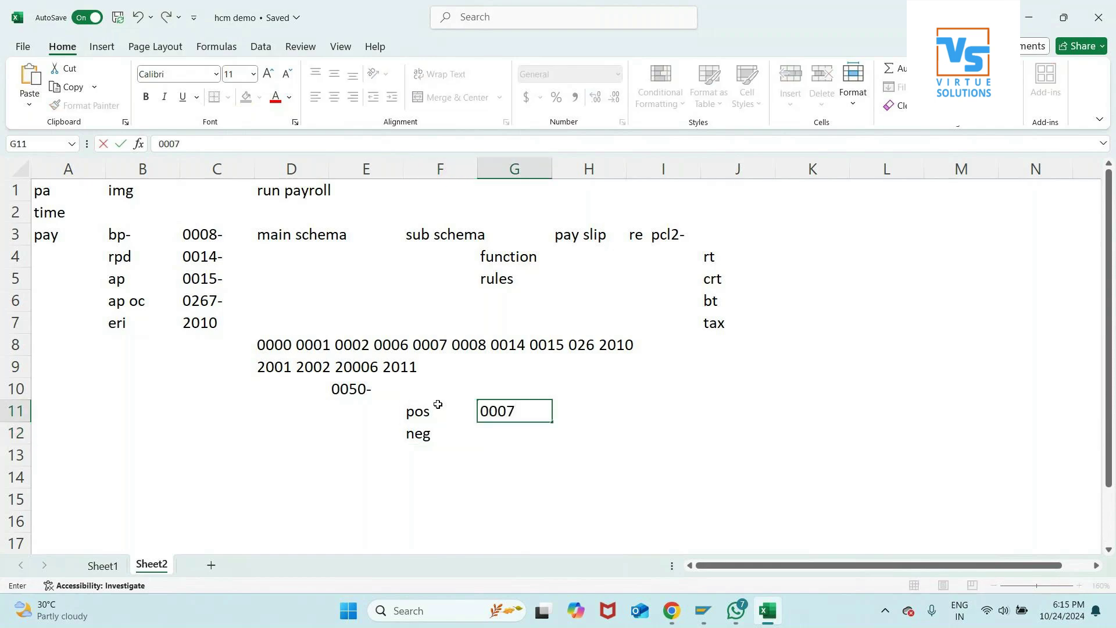
type("   0050-")
key("Return")
type("000")
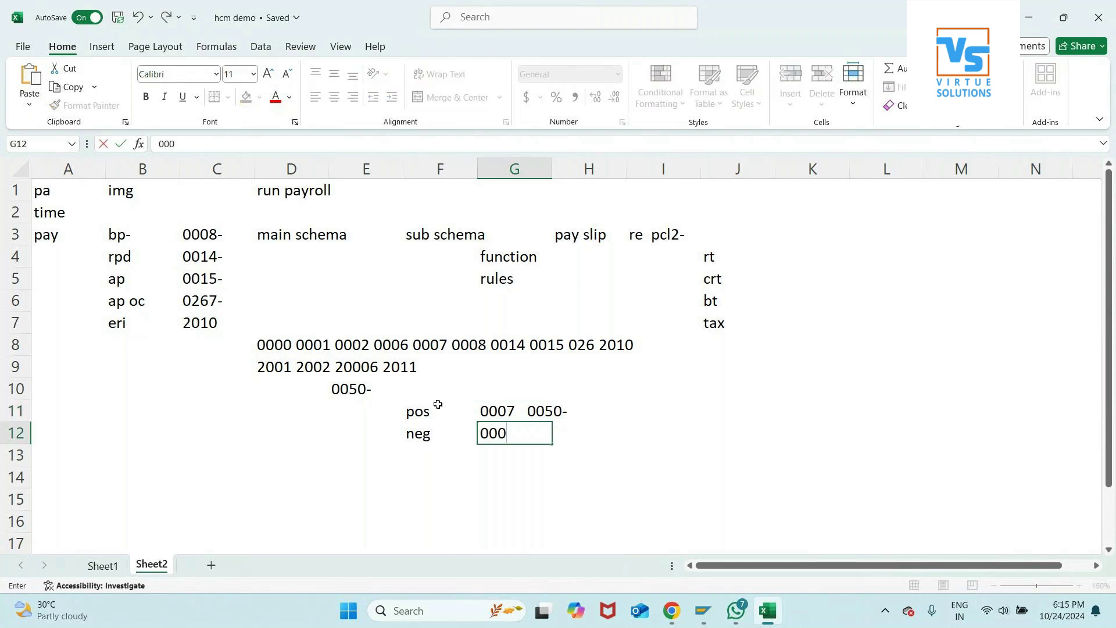
type("7")
type("-")
key("Up")
key("Up")
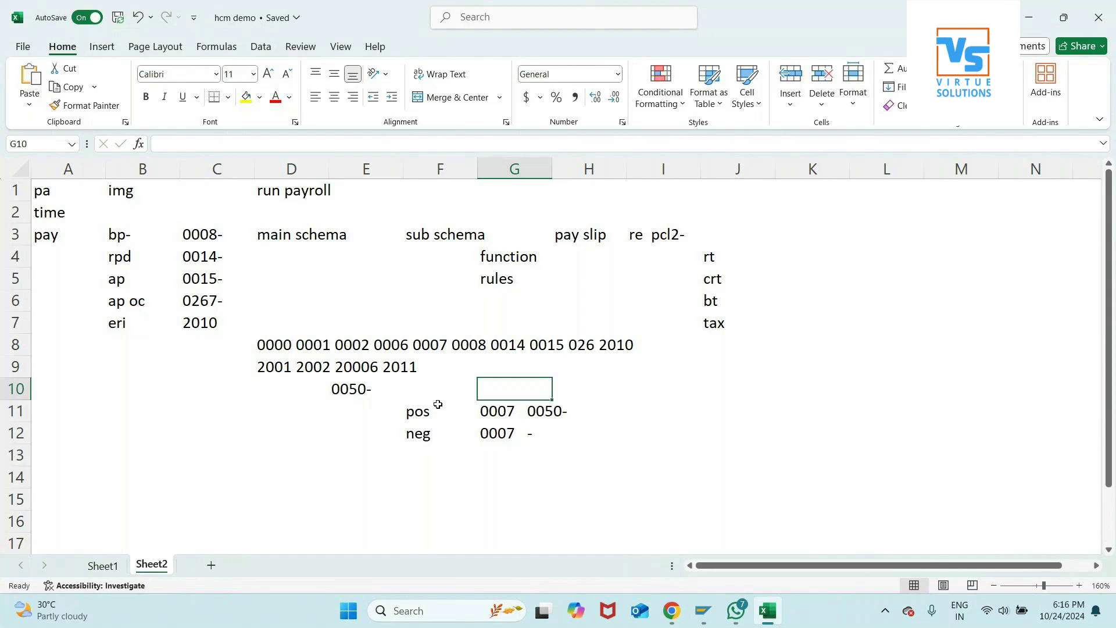
key("Down")
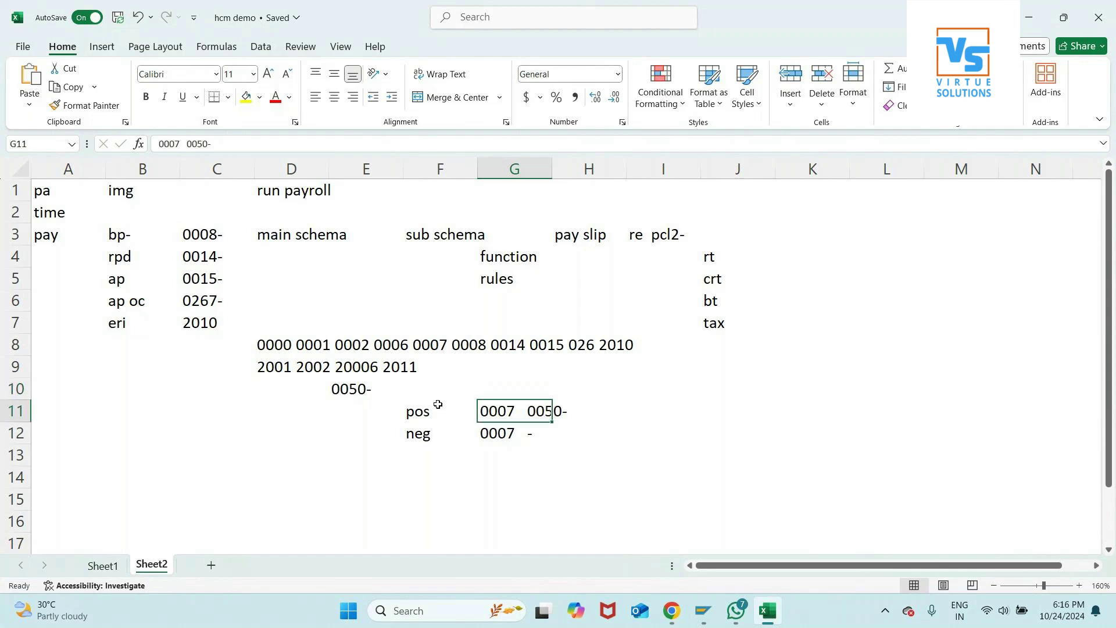
key("Down")
key("Left")
key("Left")
key("Left")
key("Left")
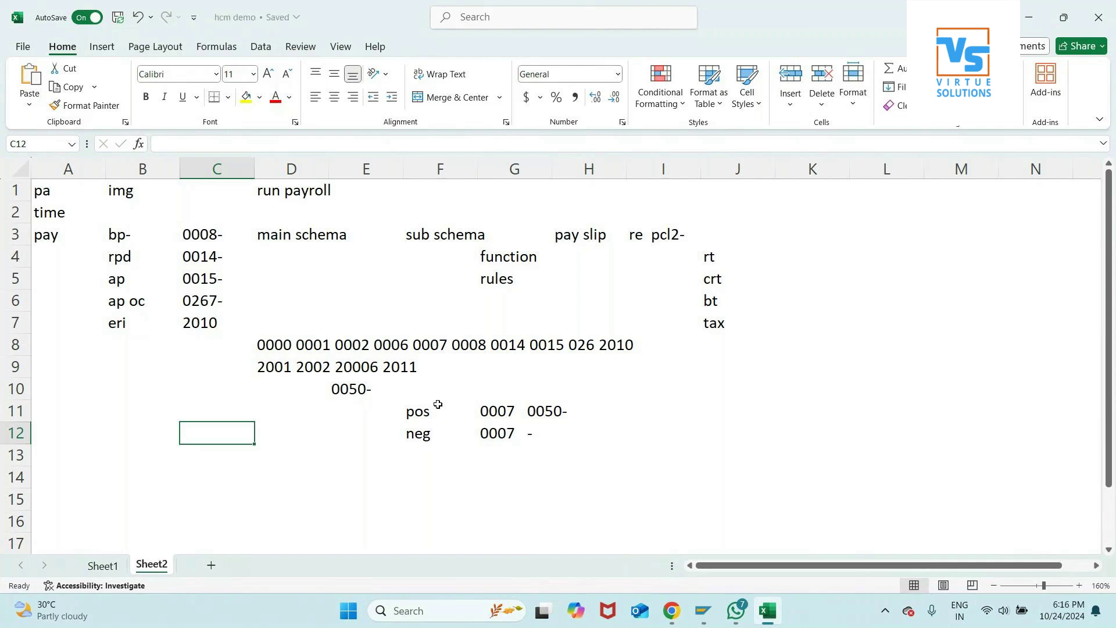
- Enter "abs val" in A14, with "paid" in C14 and "unpaid" in C15
left_click(219, 485)
left_click(215, 495)
left_click(90, 469)
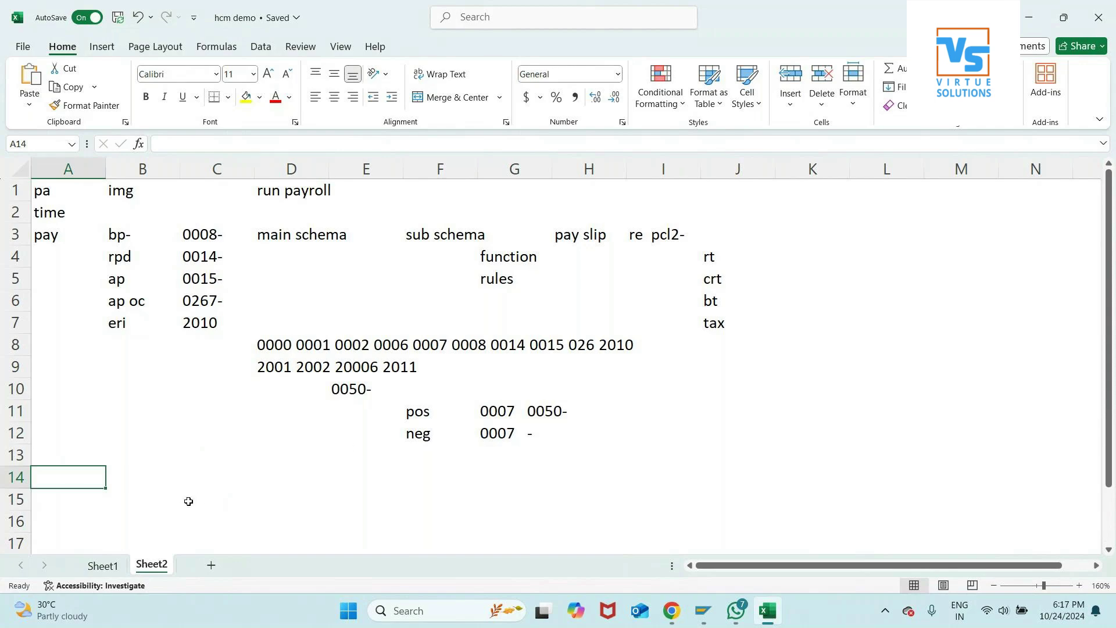
type("abs val")
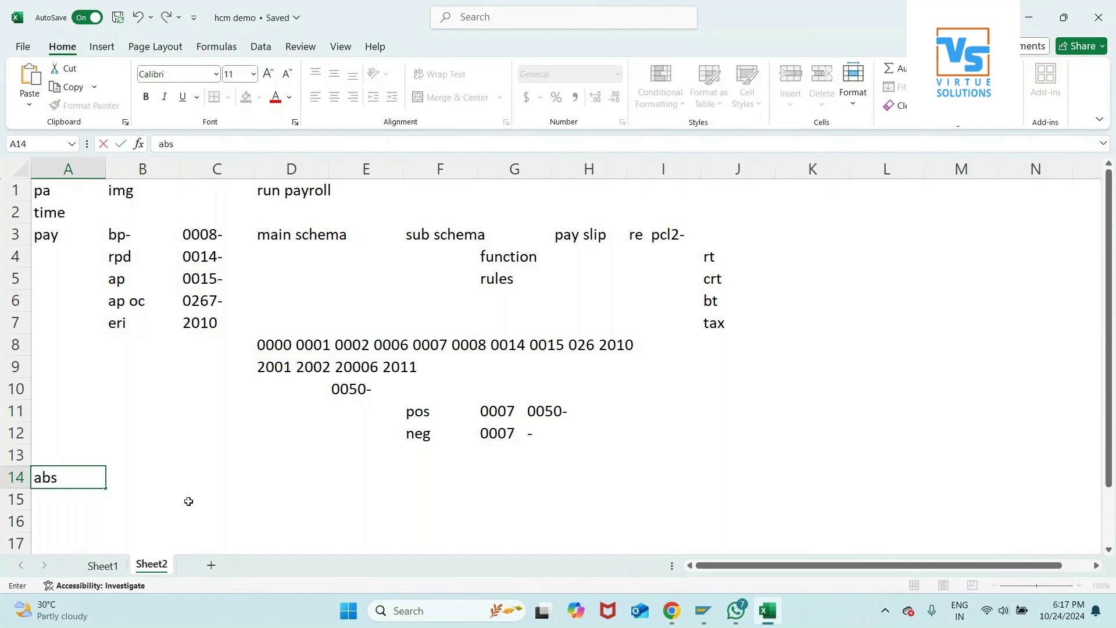
key("Tab")
key("Tab")
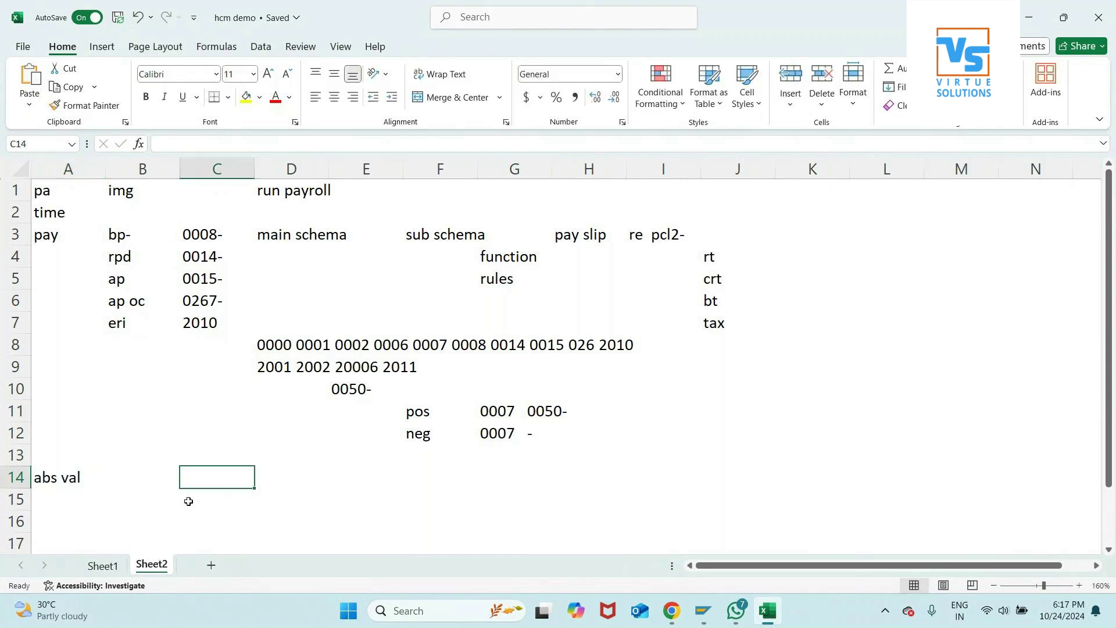
type("paid")
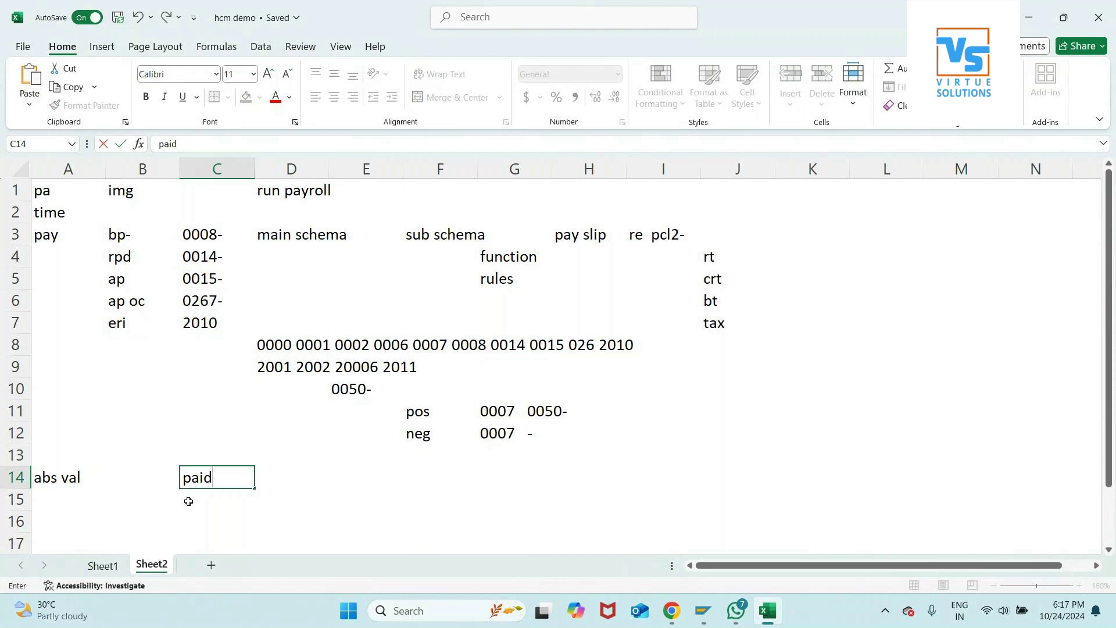
key("Return")
type("unpaid")
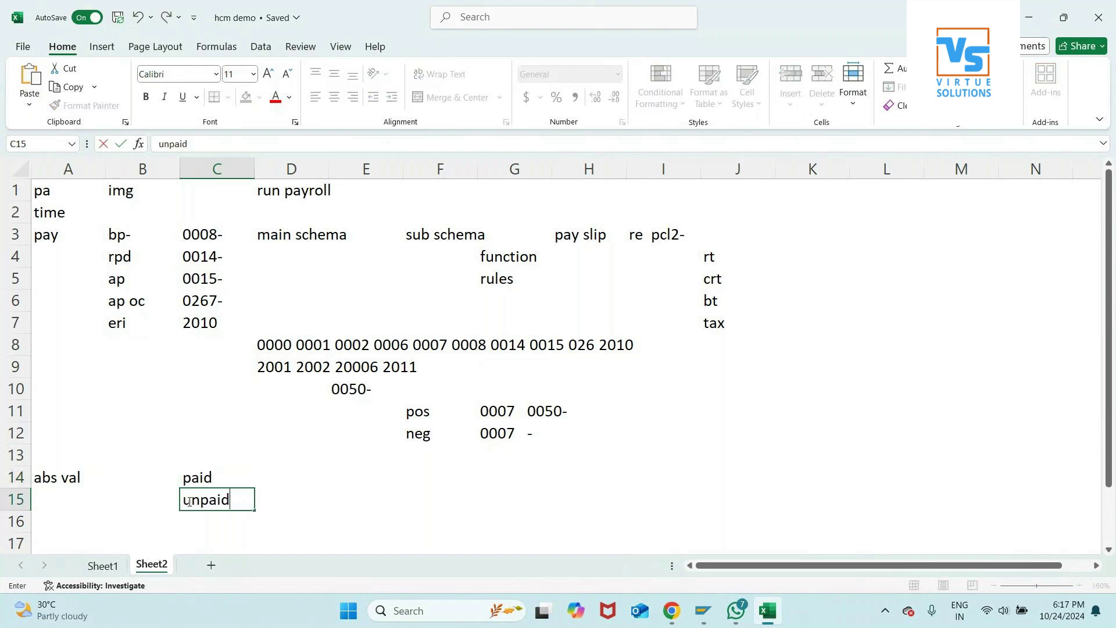
- Enter "no change" beside paid in E14 and "change--red--proration" beside unpaid in E15
key("Up")
key("Right")
key("Right")
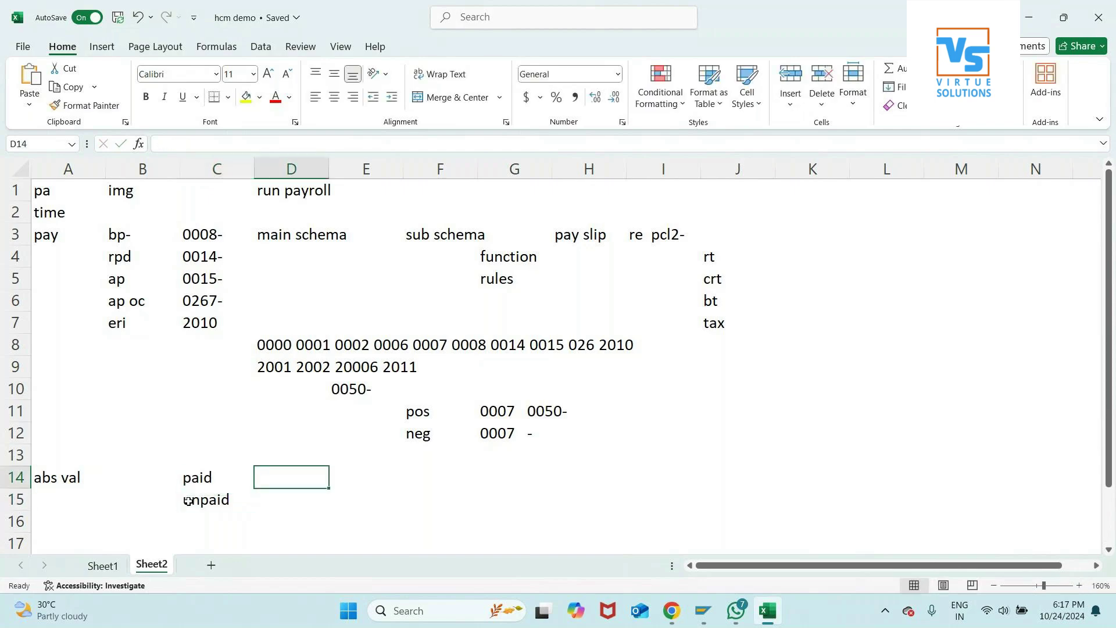
type("no  change")
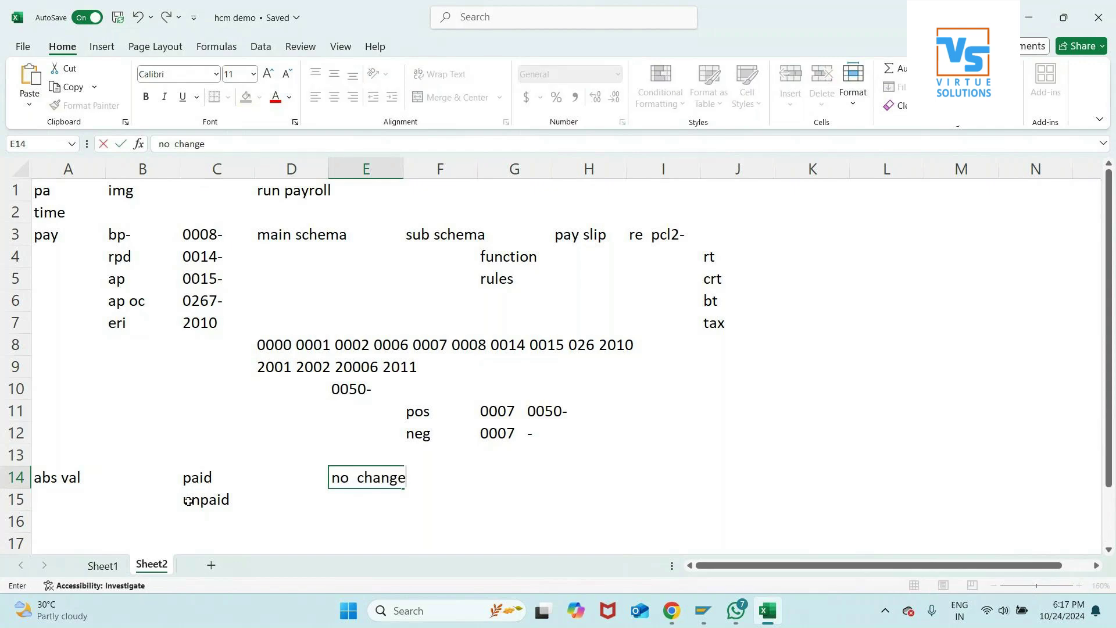
key("Return")
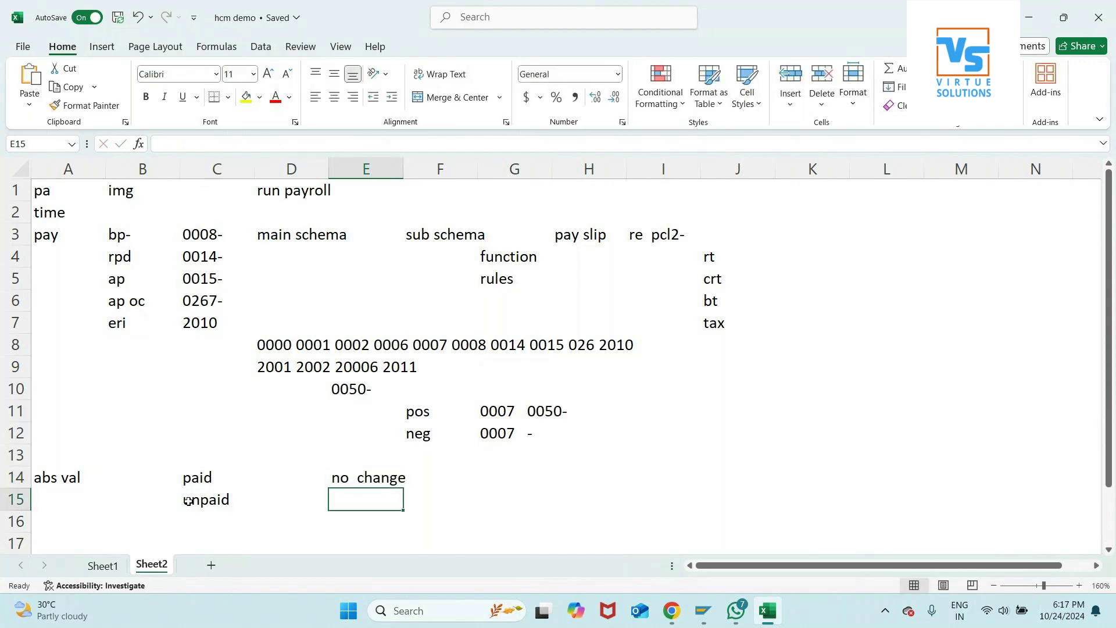
type("change")
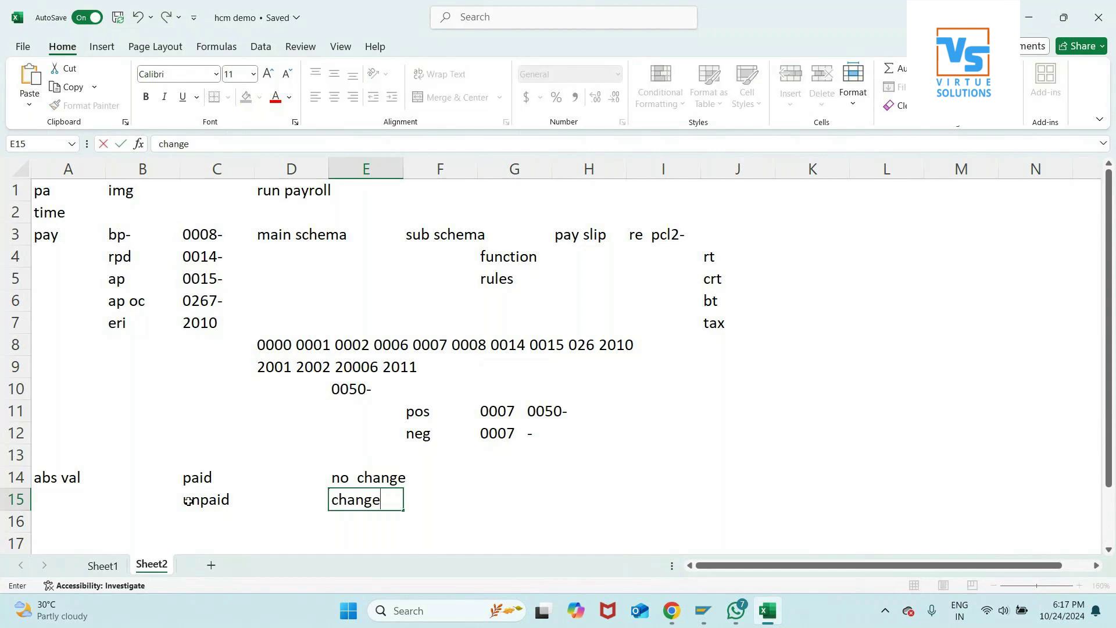
type("--red--proration")
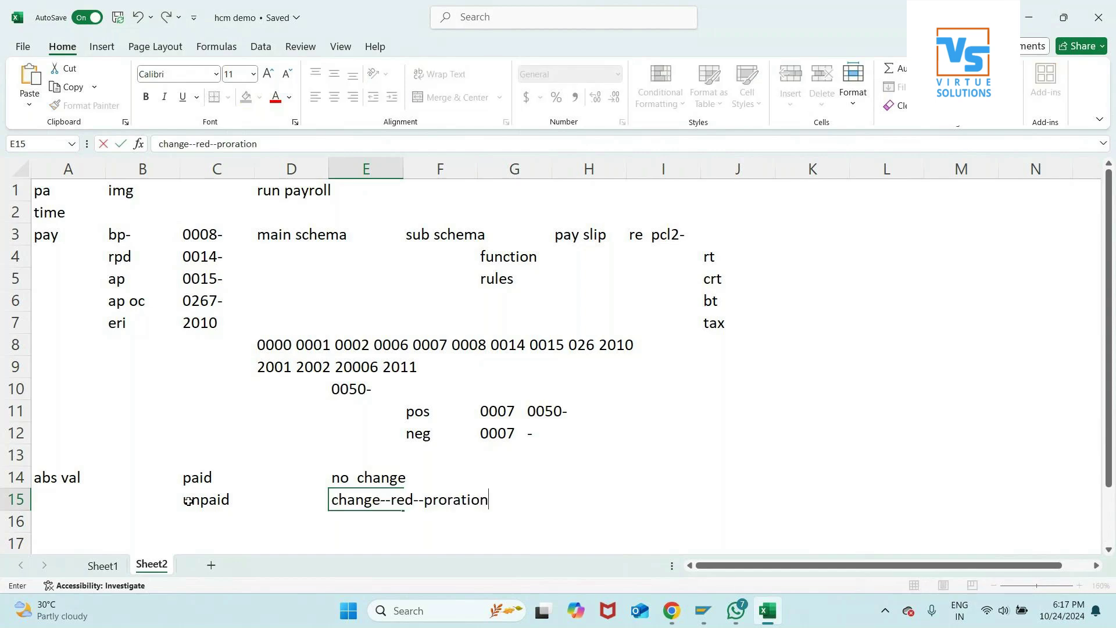
key("Return")
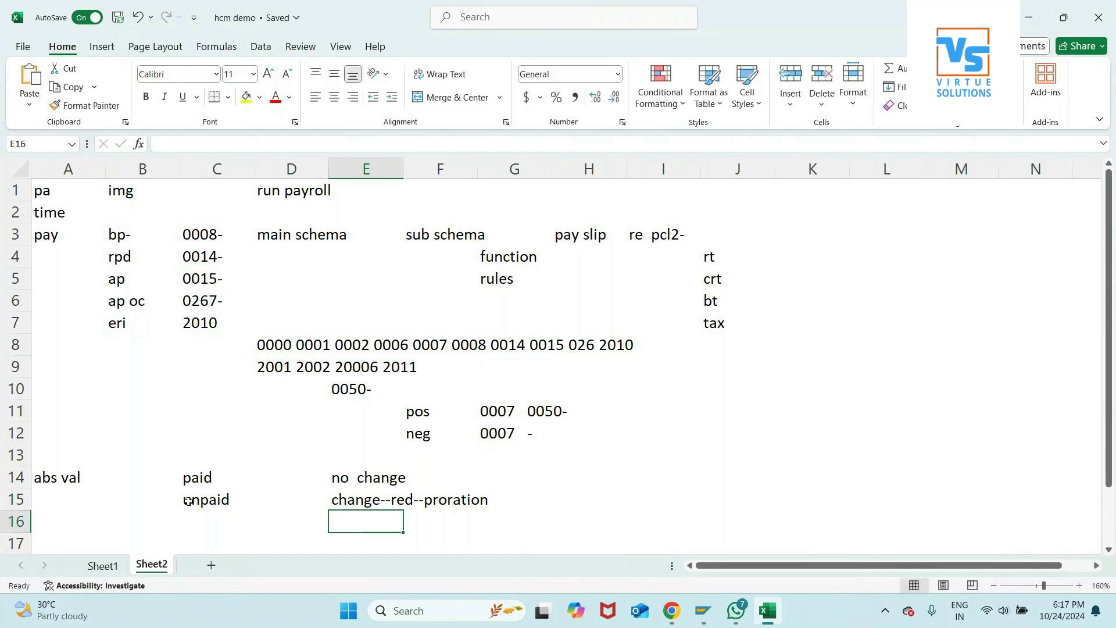
- Enter the label "time wt val" in A18, below the absence valuation notes
key("Return")
key("Return")
key("Return")
key("Return")
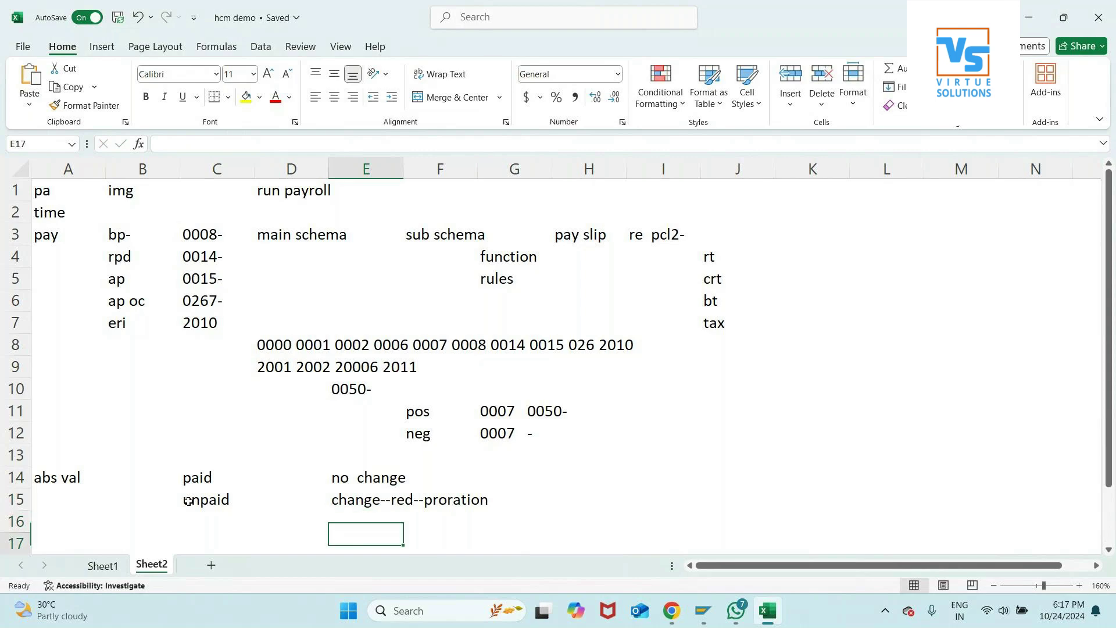
key("Return")
key("Return")
key("Left")
key("Left")
key("Left")
key("Left")
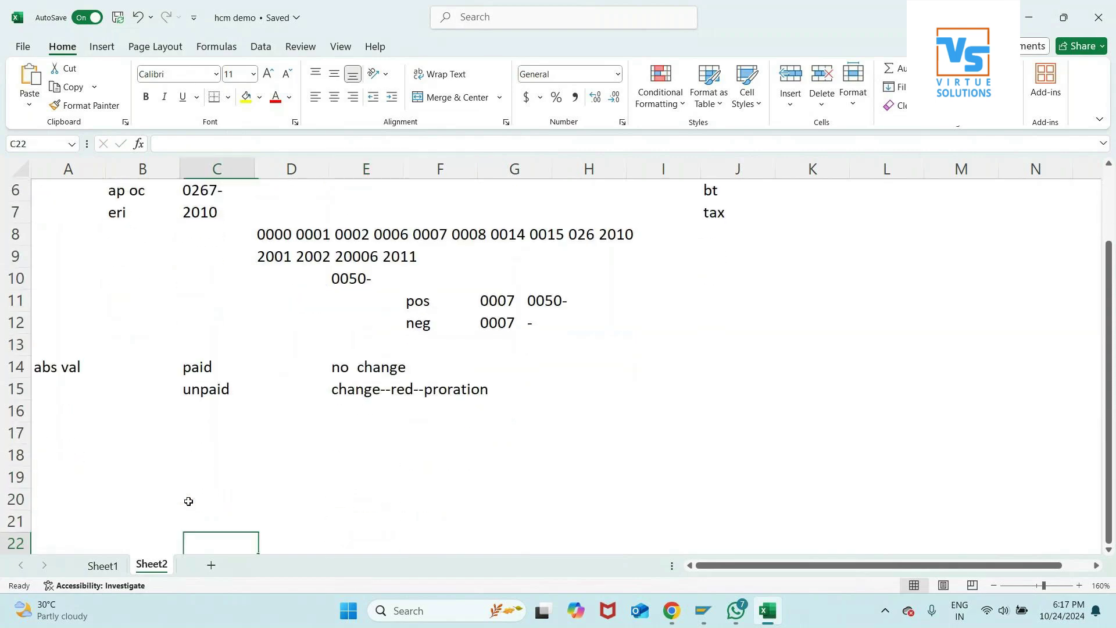
key("Up")
key("Up")
key("Up")
key("Up")
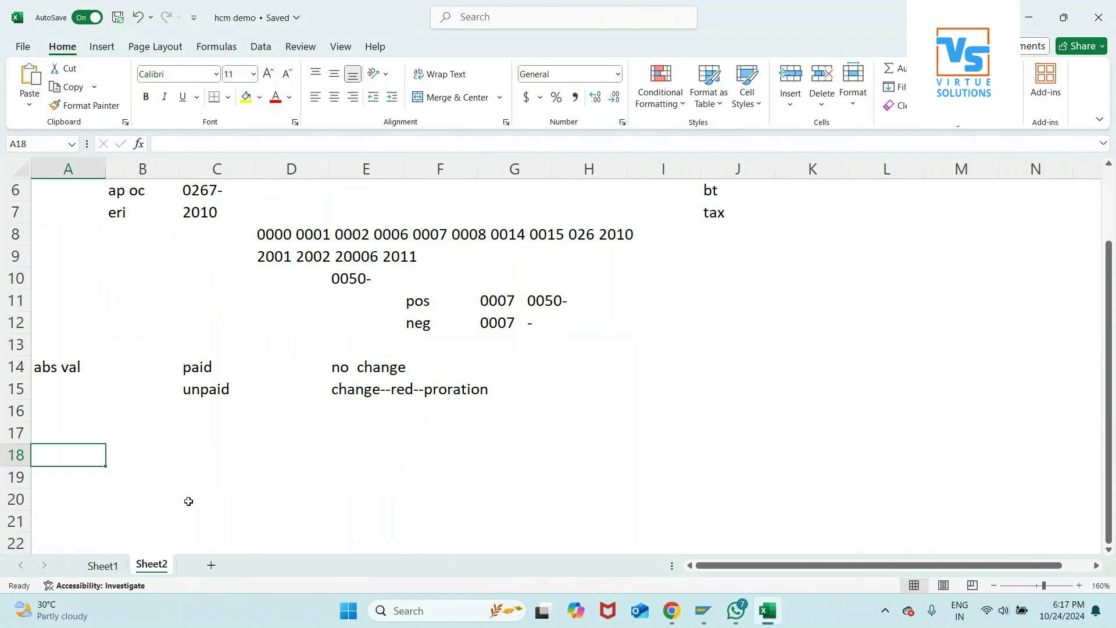
key("F2")
type("tiem wage")
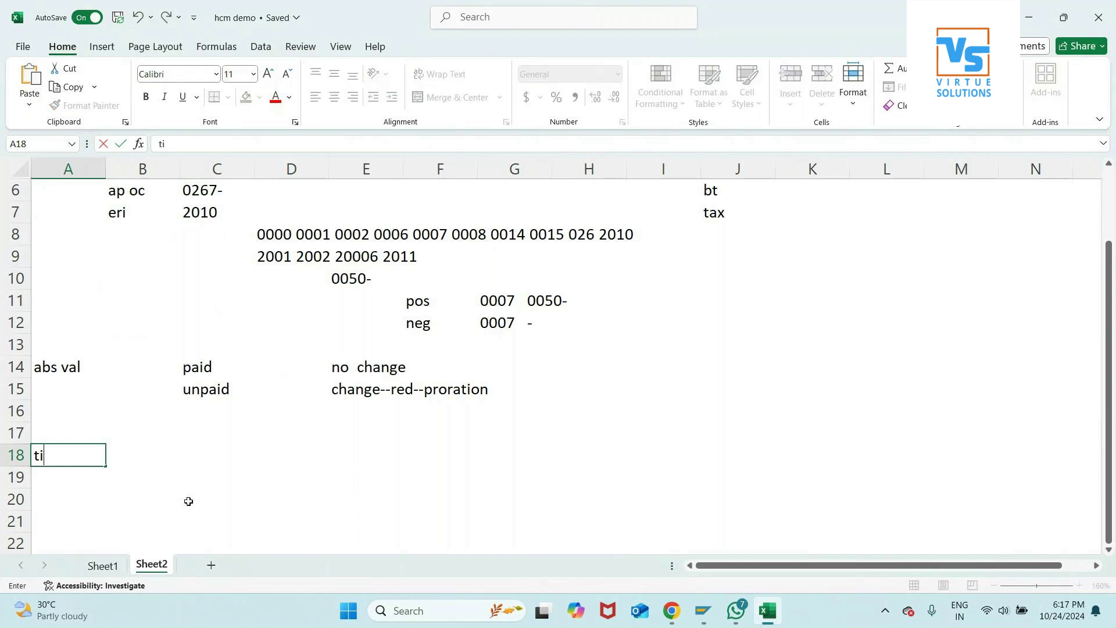
key("BackSpace")
key("BackSpace")
key("BackSpace")
key("BackSpace")
key("BackSpace")
key("BackSpace")
key("BackSpace")
type("me wt val")
key("Tab")
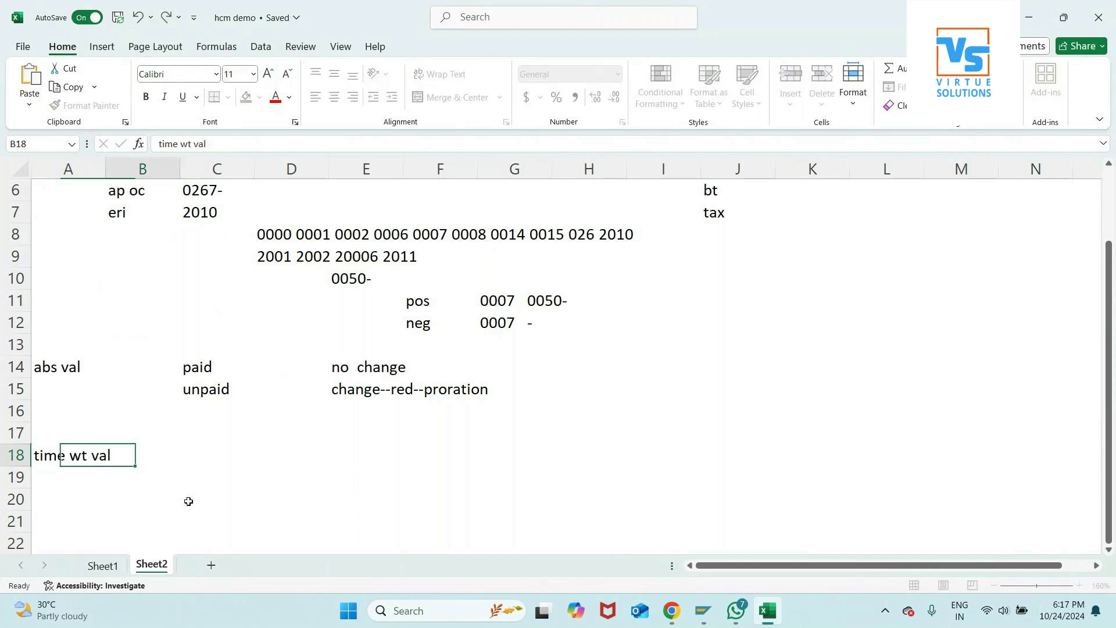
- Enter "wt pay---amt" in C18 and "wt---time ---time wt----no of hrs" in C19
key("Tab")
type("wt  pay---amt")
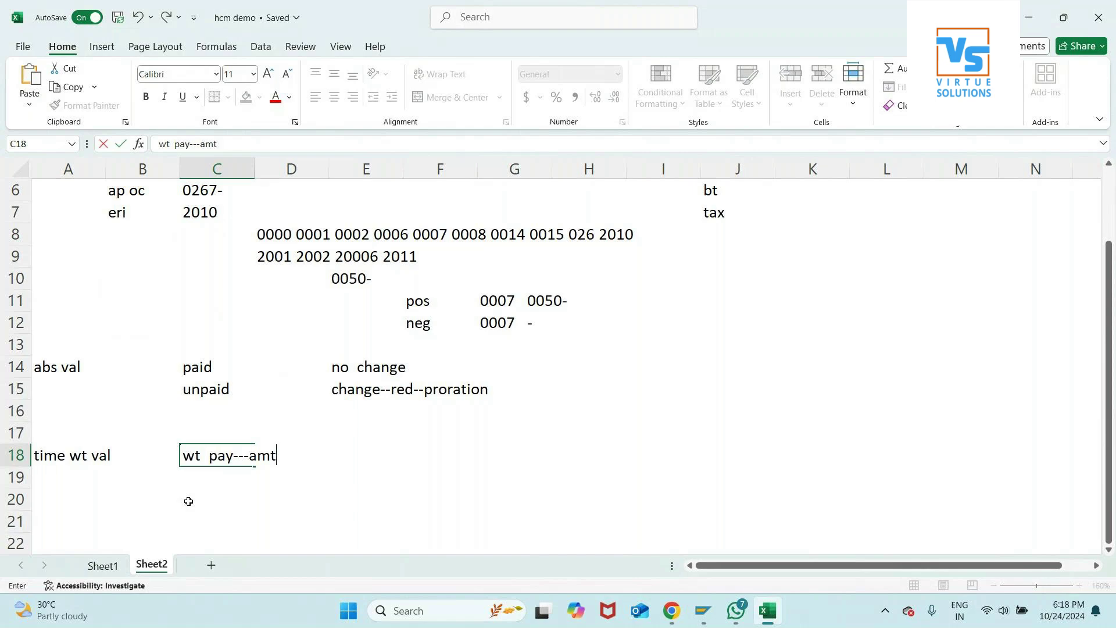
key("Return")
type("wt")
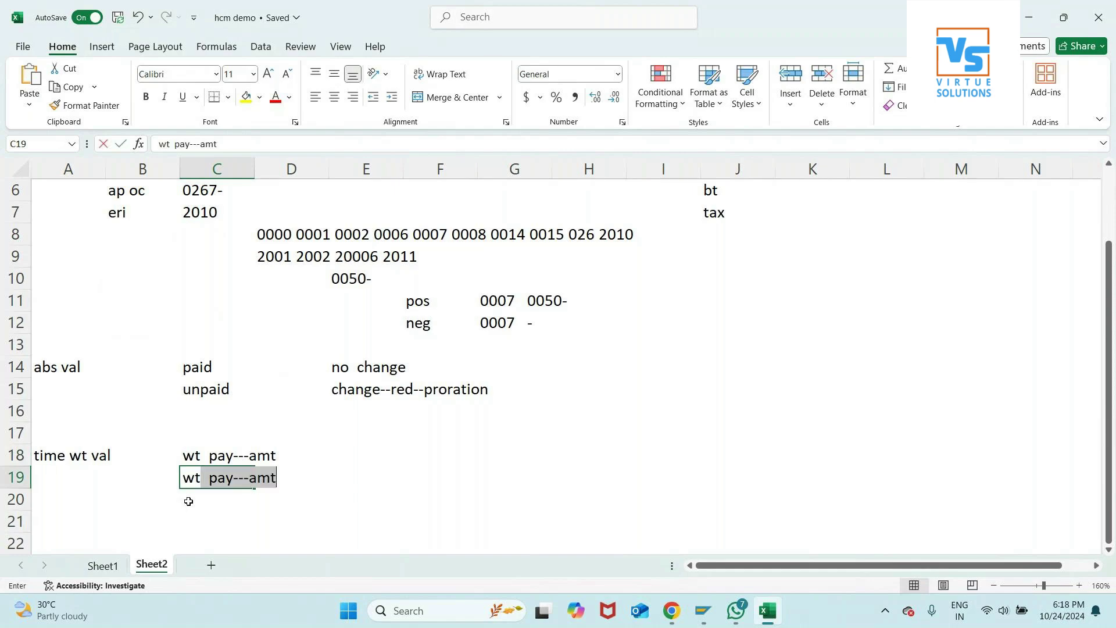
type("---time --")
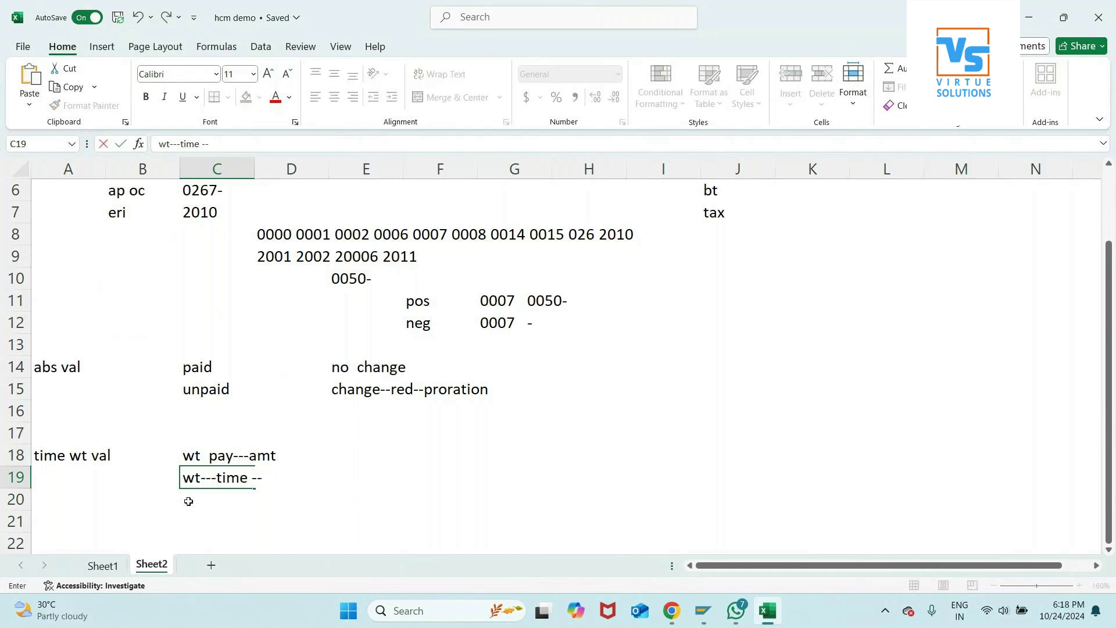
type("-time wt----no of hrs")
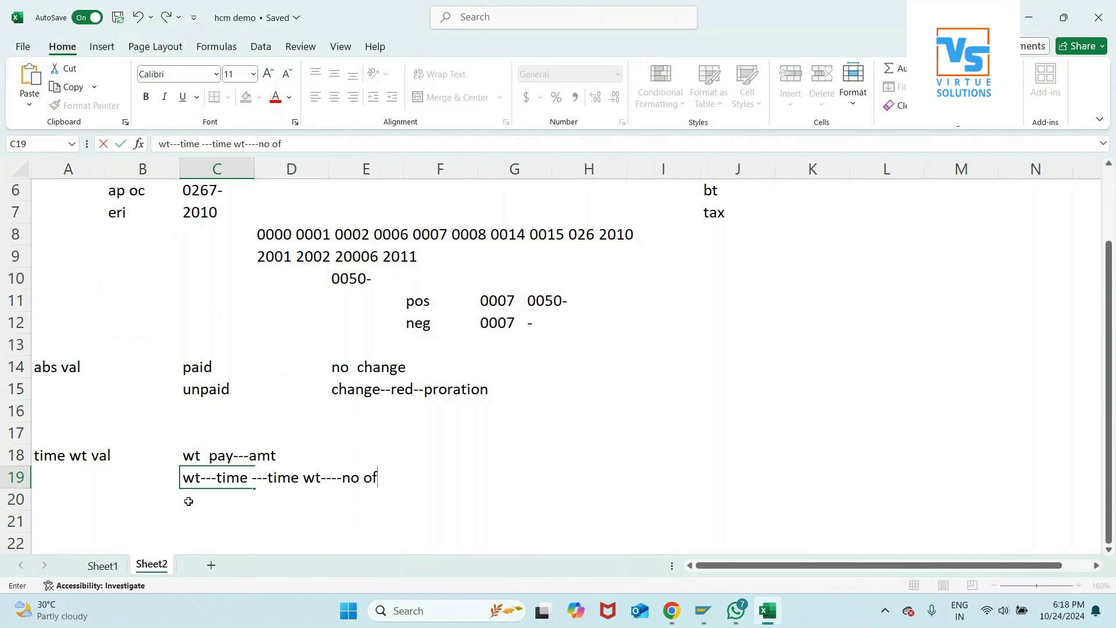
key("Return")
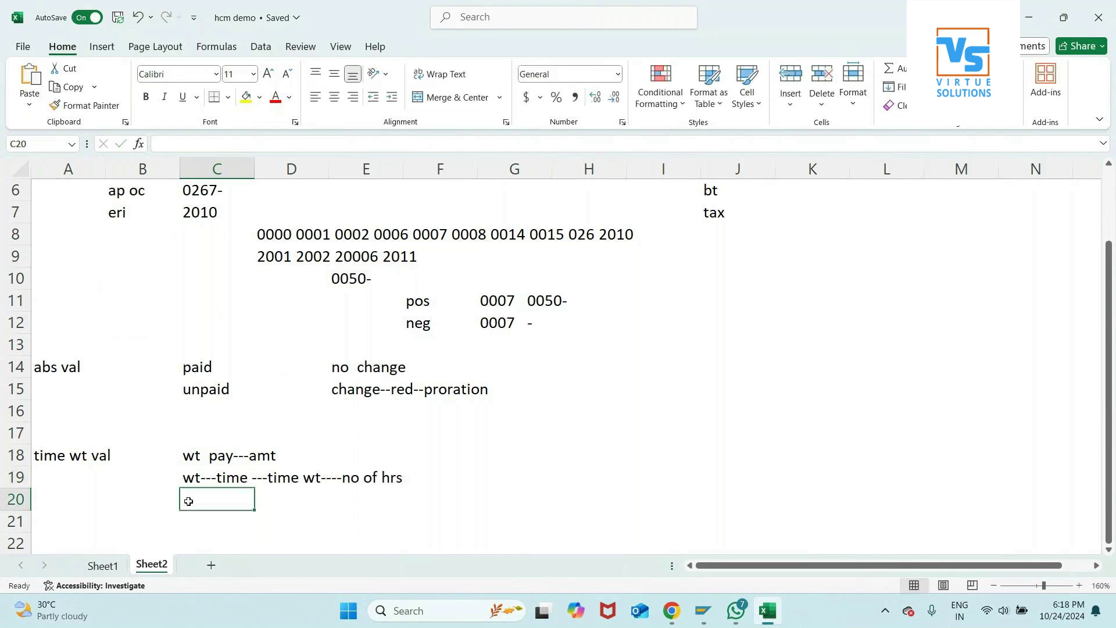
- Enter "daily---ot" in F20 and "rate" in F21, below the time wage type note
key("Right")
key("Right")
key("Right")
type("daily")
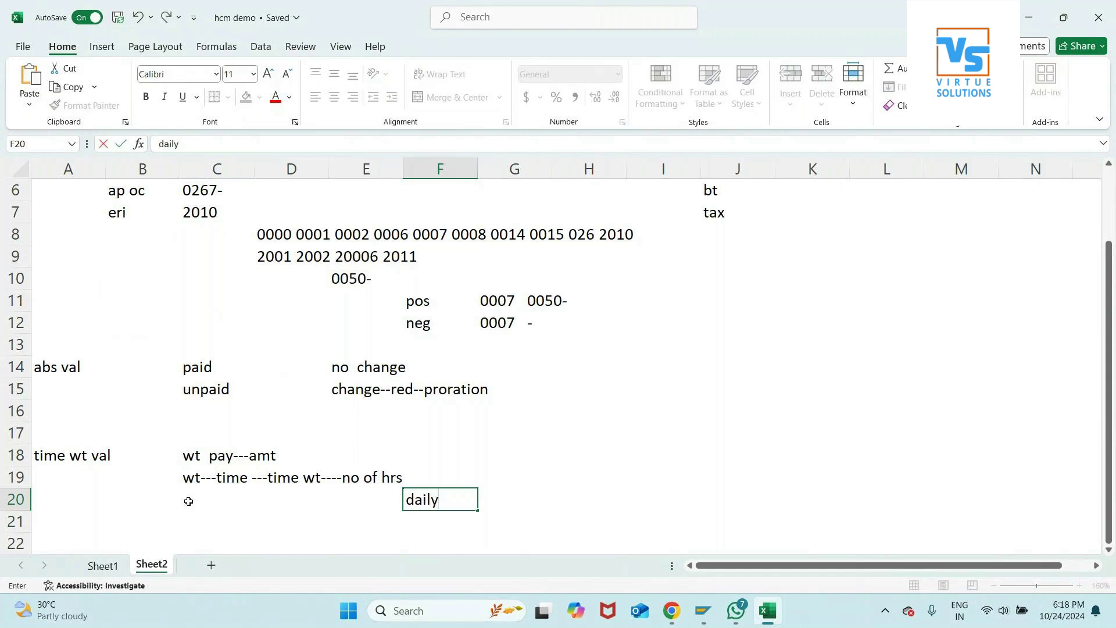
type("---ot")
key("Return")
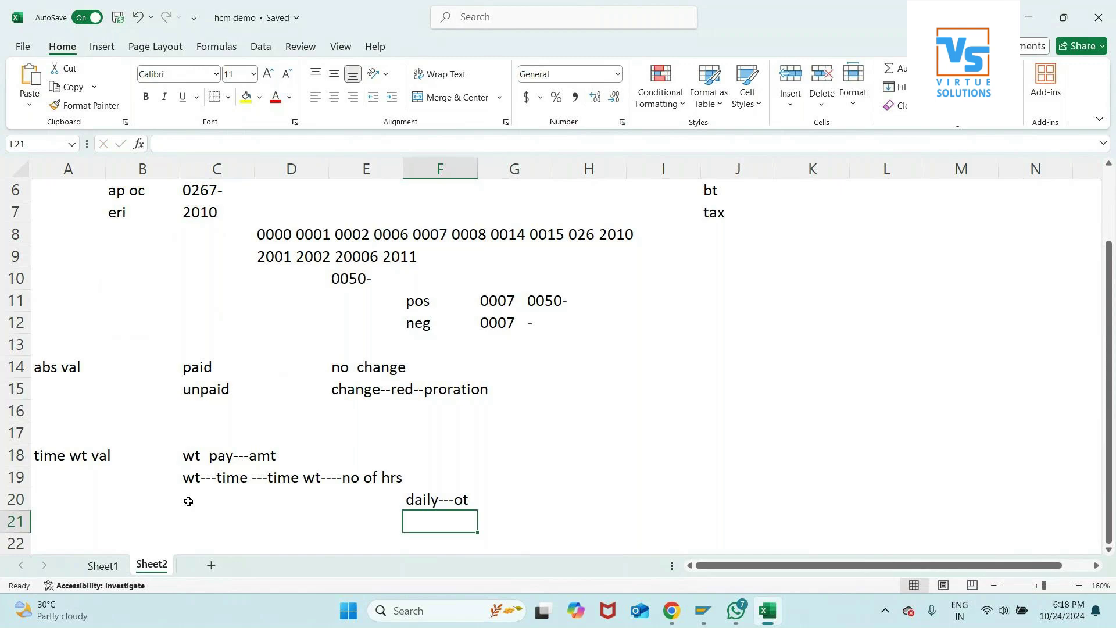
type("rate")
key("Return")
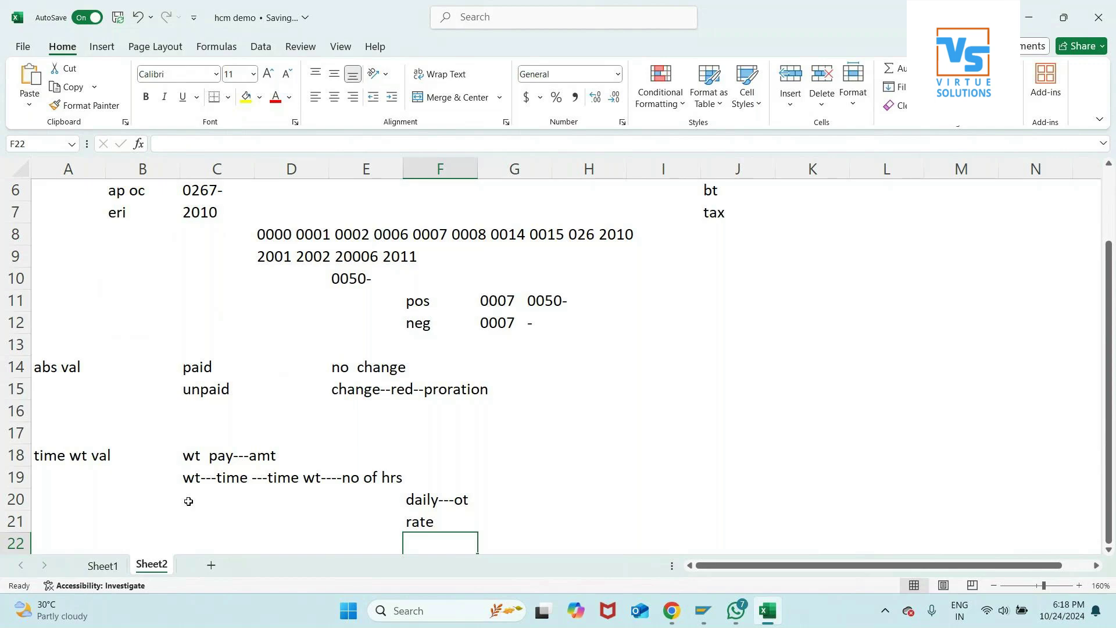
- Switch to the SAP IMG session, run transaction PE01 and open the source text of payroll schema AE00 in change mode
mouse_move(710, 615)
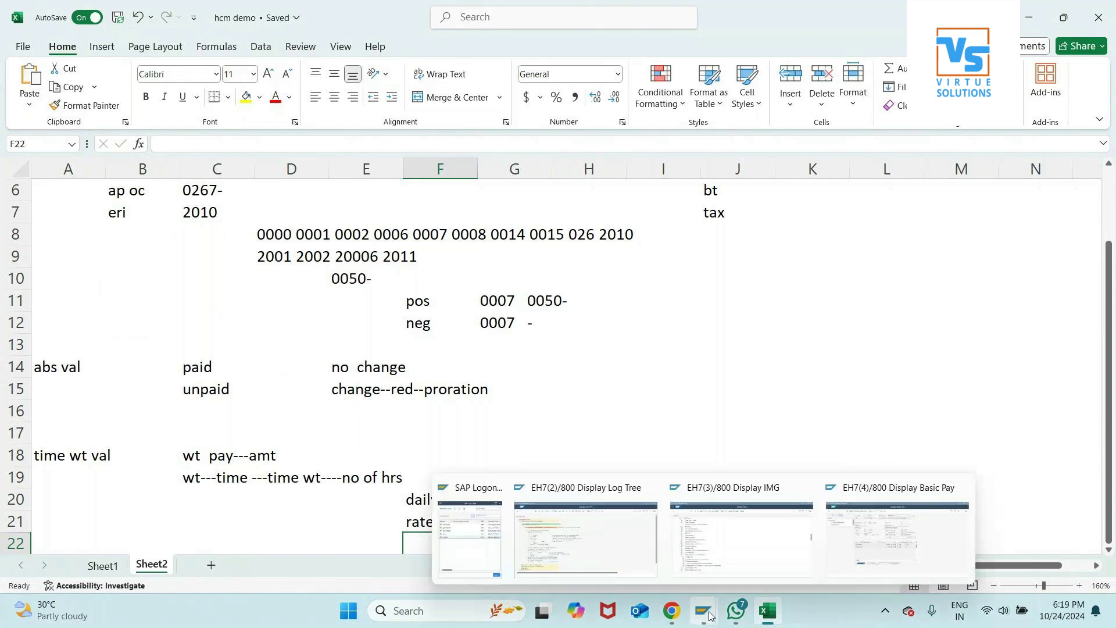
left_click(710, 536)
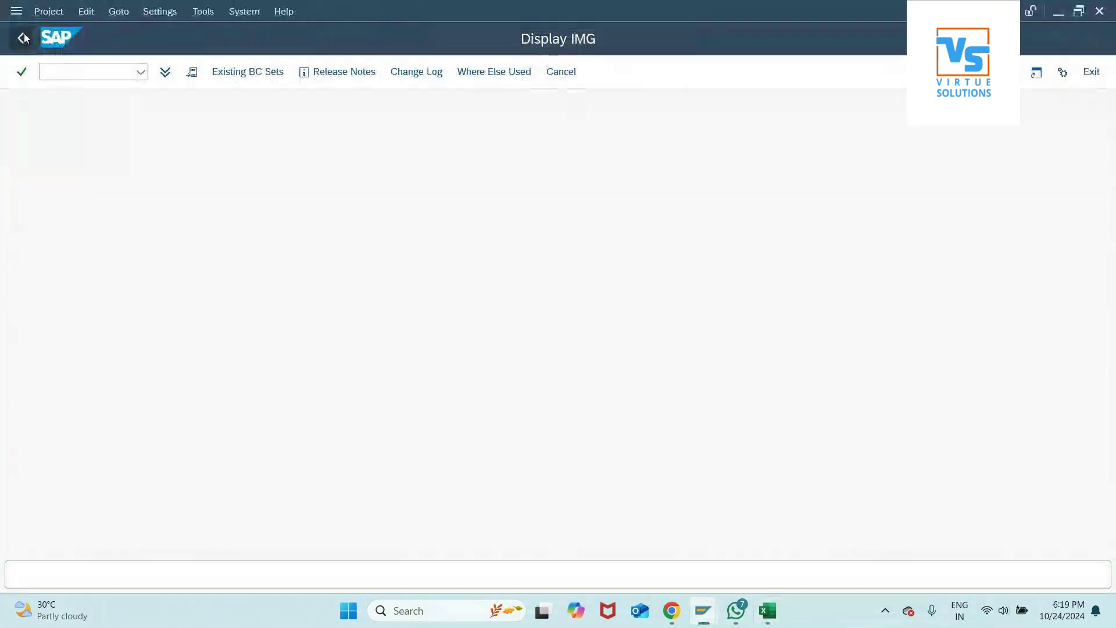
left_click(24, 38)
left_click(22, 37)
type("pe01")
key("Return")
type("AE00")
key("Return")
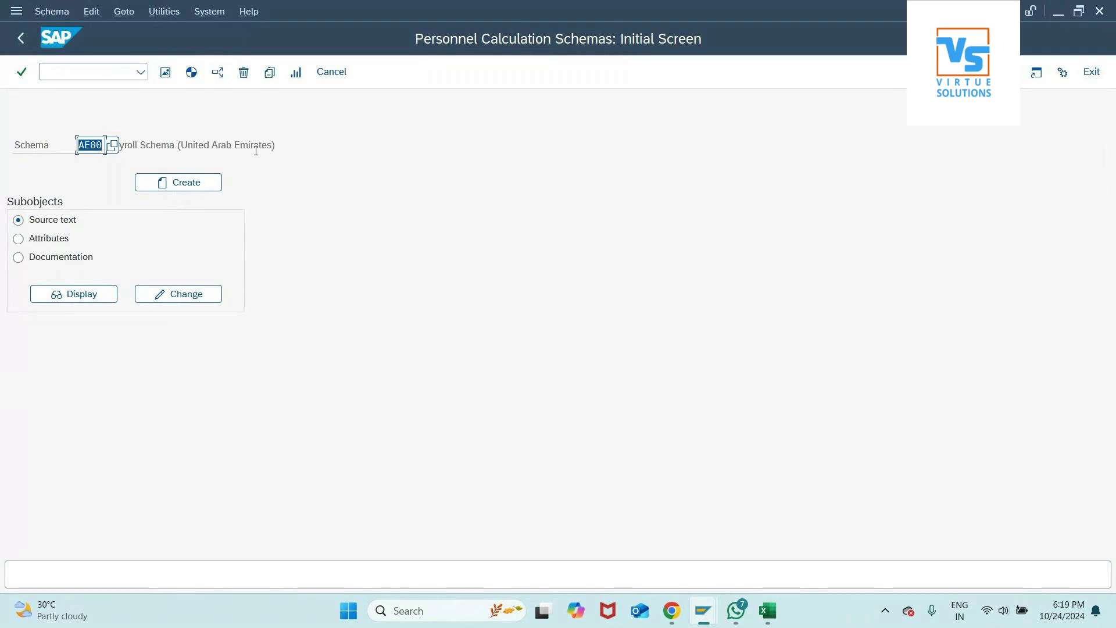
left_click(215, 298)
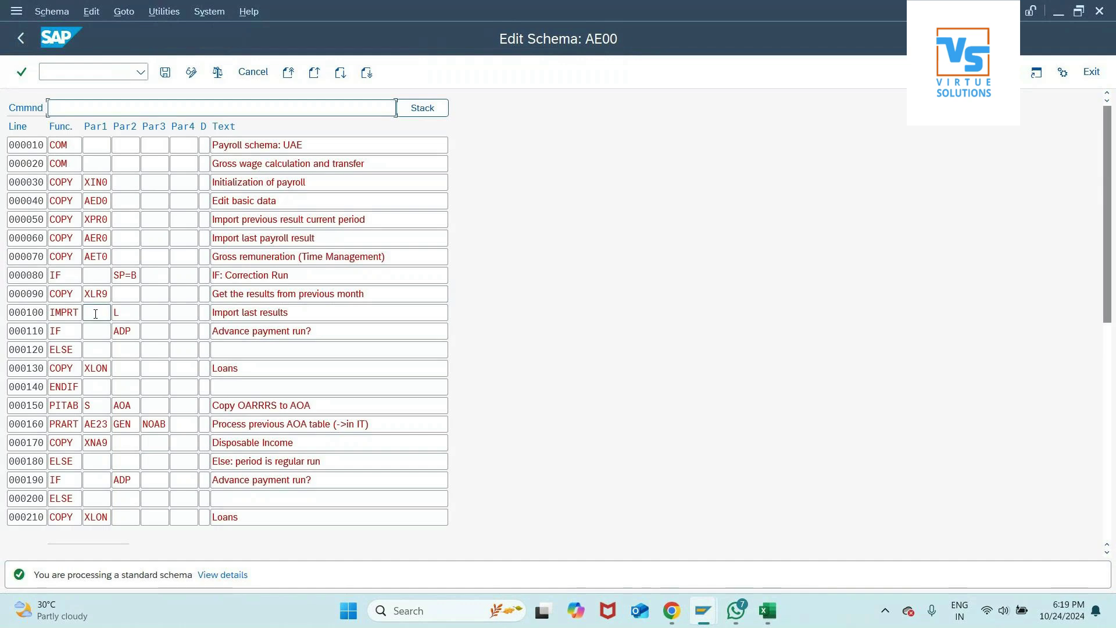
- Open the time management subschema AET0 and examine the rules that create valuation bases, including AE10 and AE13
left_click(103, 258)
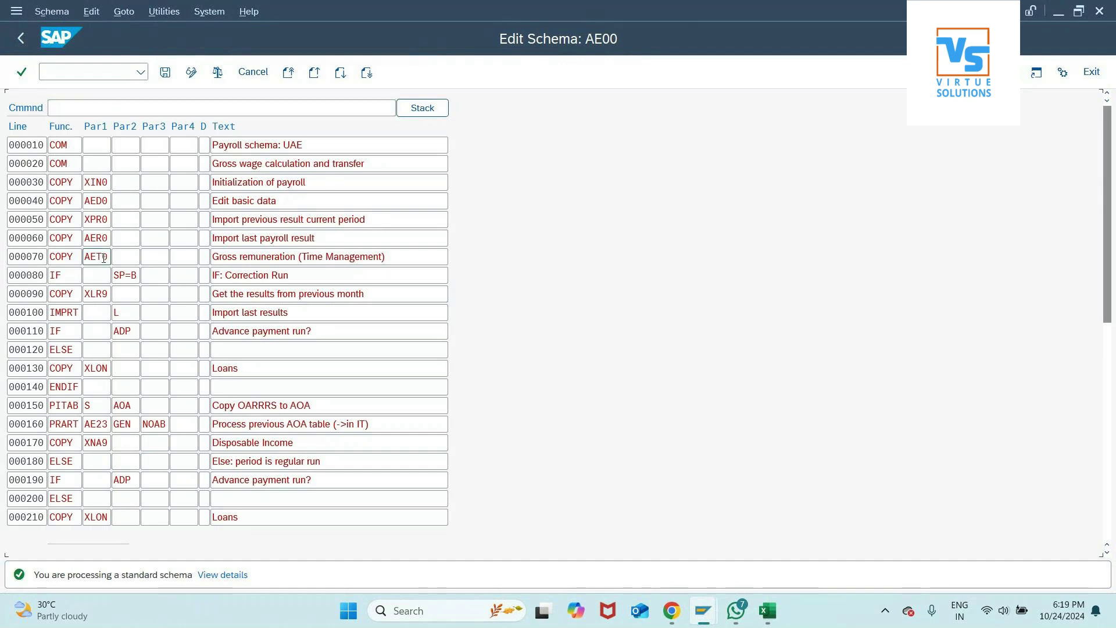
double_click(103, 257)
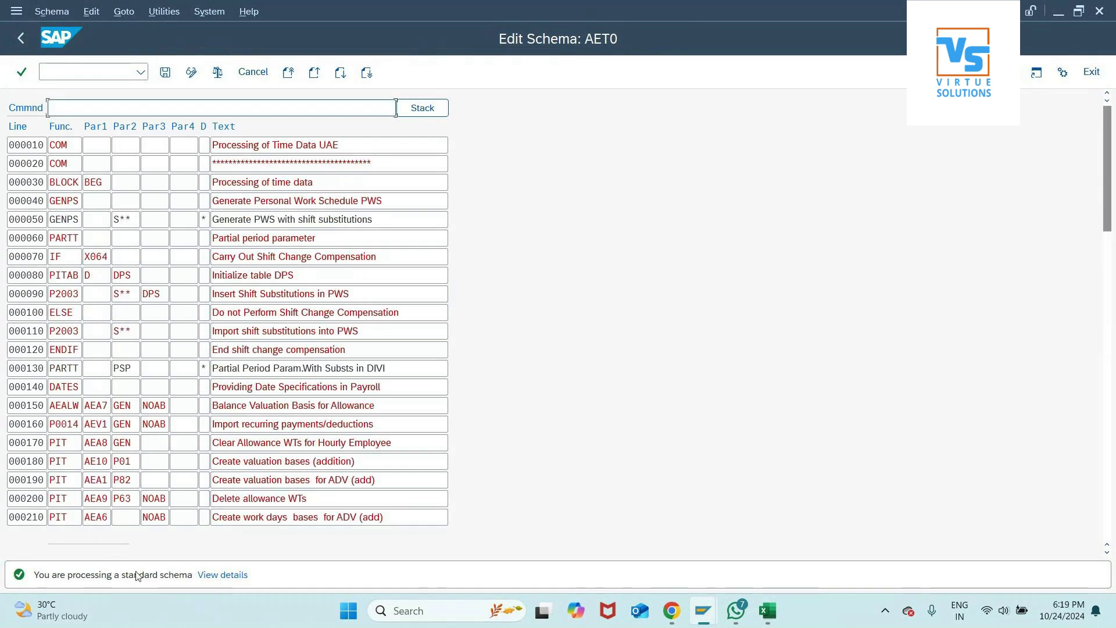
left_click(102, 461)
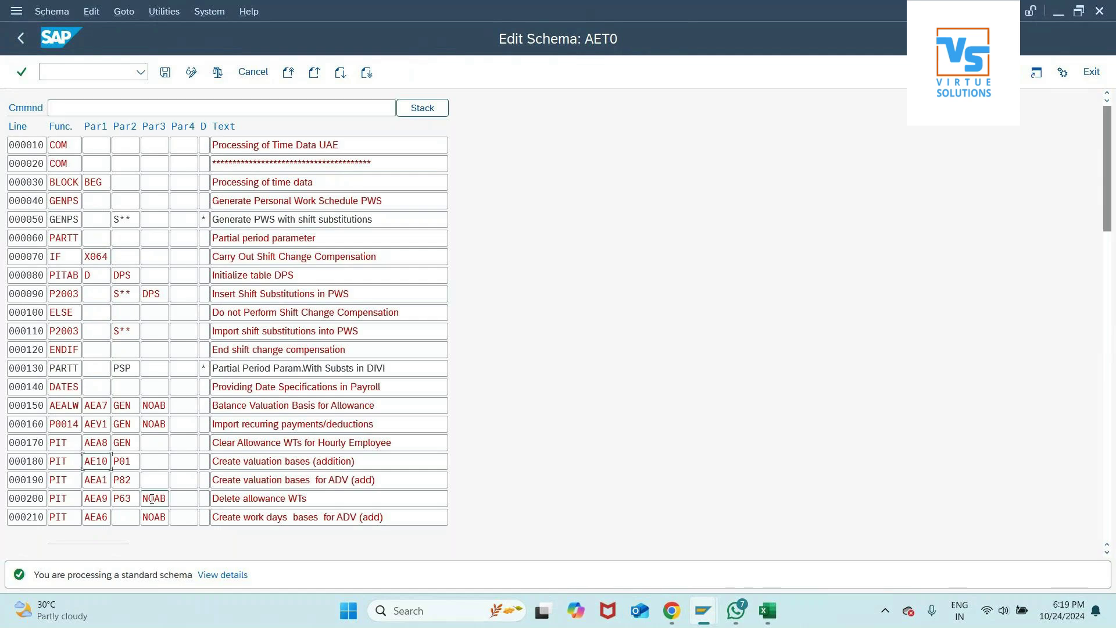
left_click(1107, 553)
scroll(1107, 557, "down", 1)
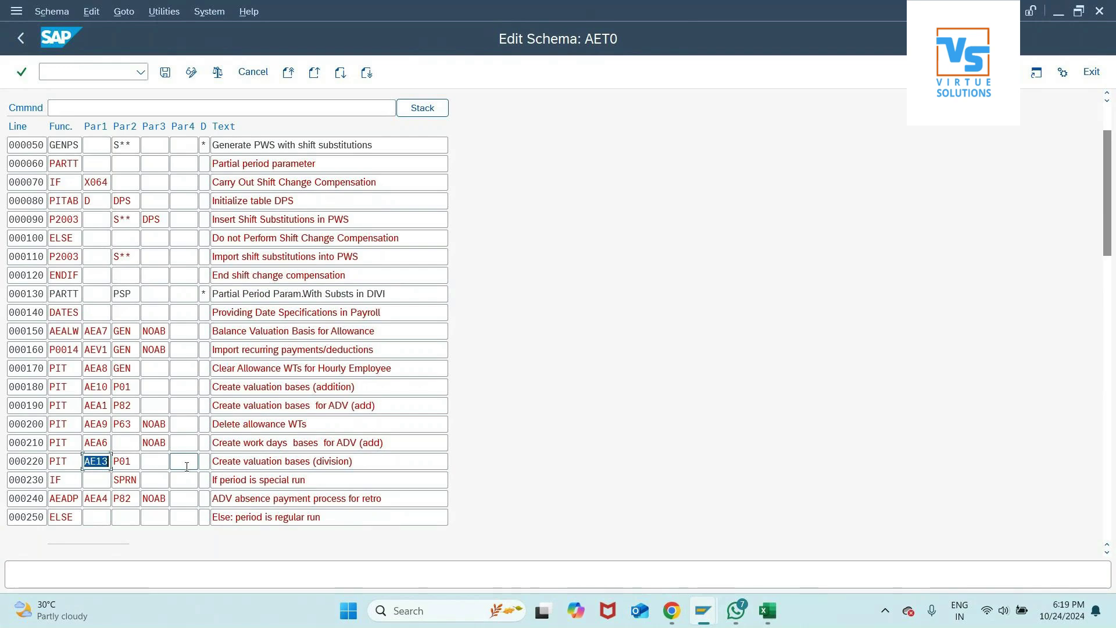
- Return to the schema selection and open the source text of the Saudi Arabia payroll schema SA00 in change mode
left_click(23, 39)
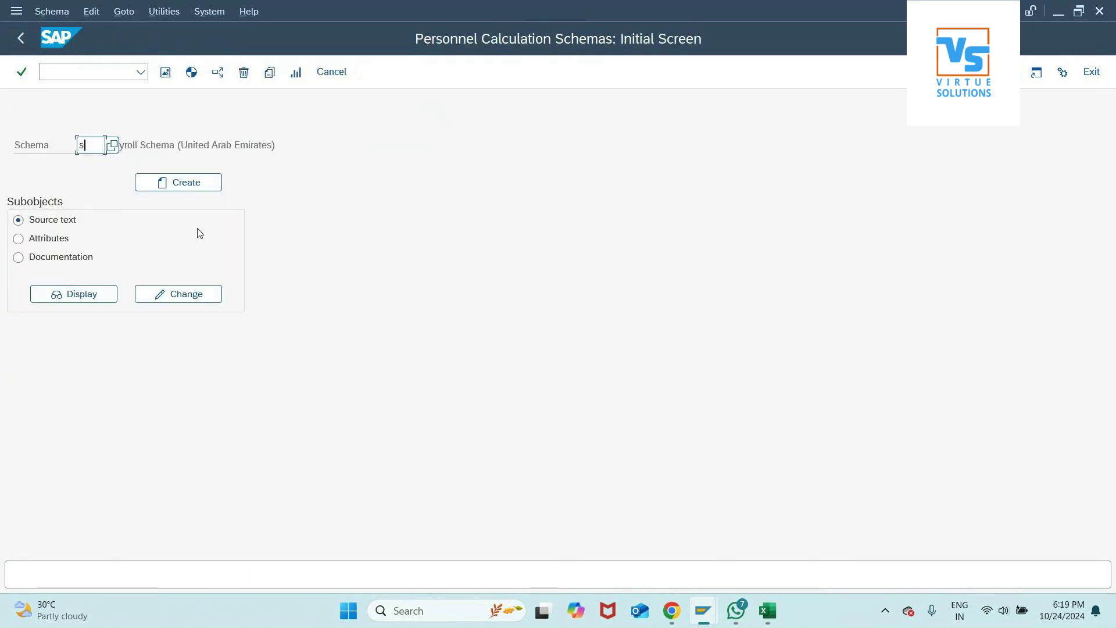
type("a00")
key("Return")
left_click(191, 293)
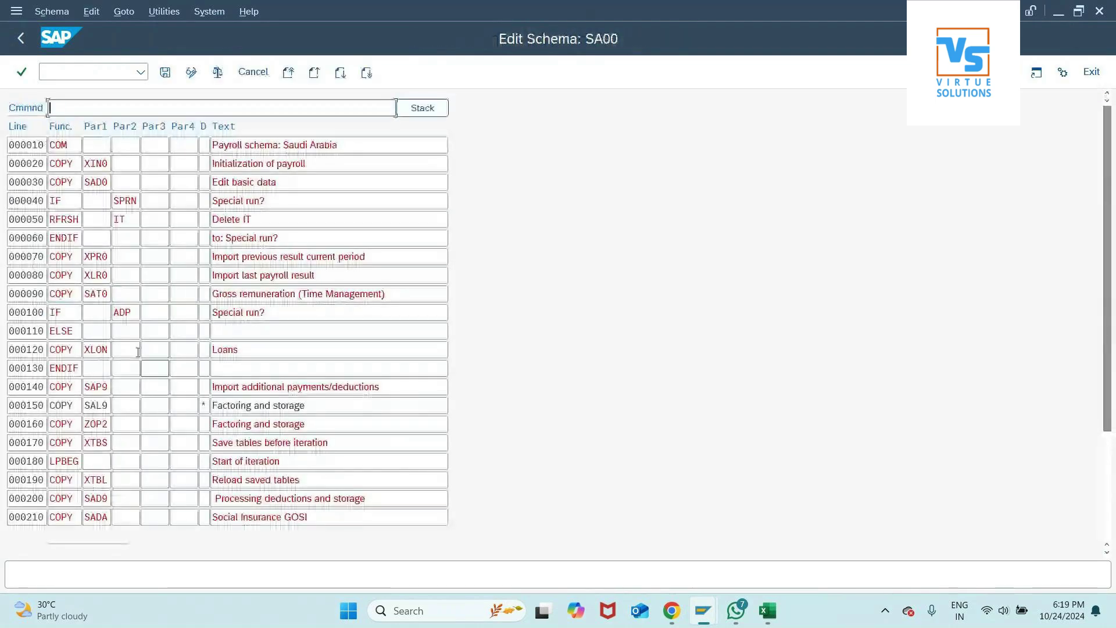
- Open the gross remuneration subschema SAT0 and examine its valuation base rules
double_click(96, 294)
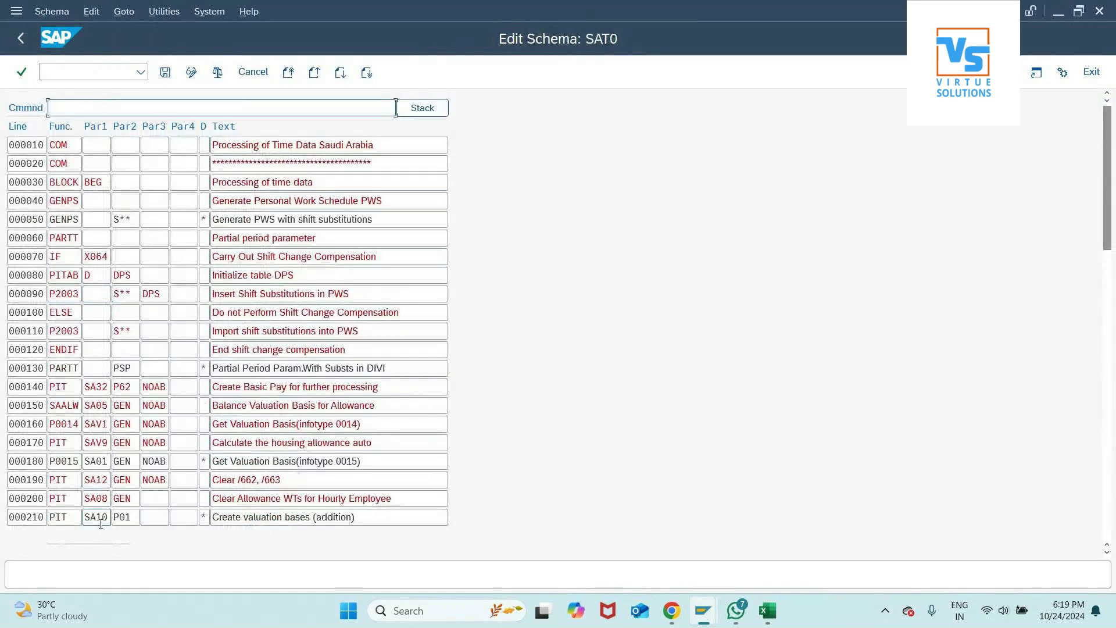
left_click(1106, 552)
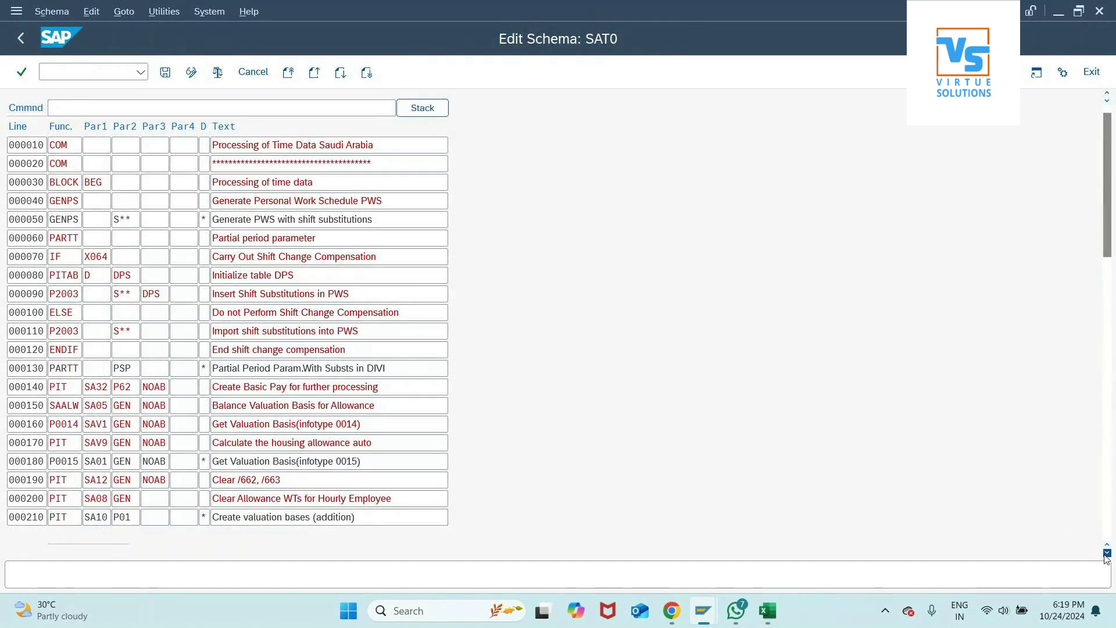
double_click(1106, 553)
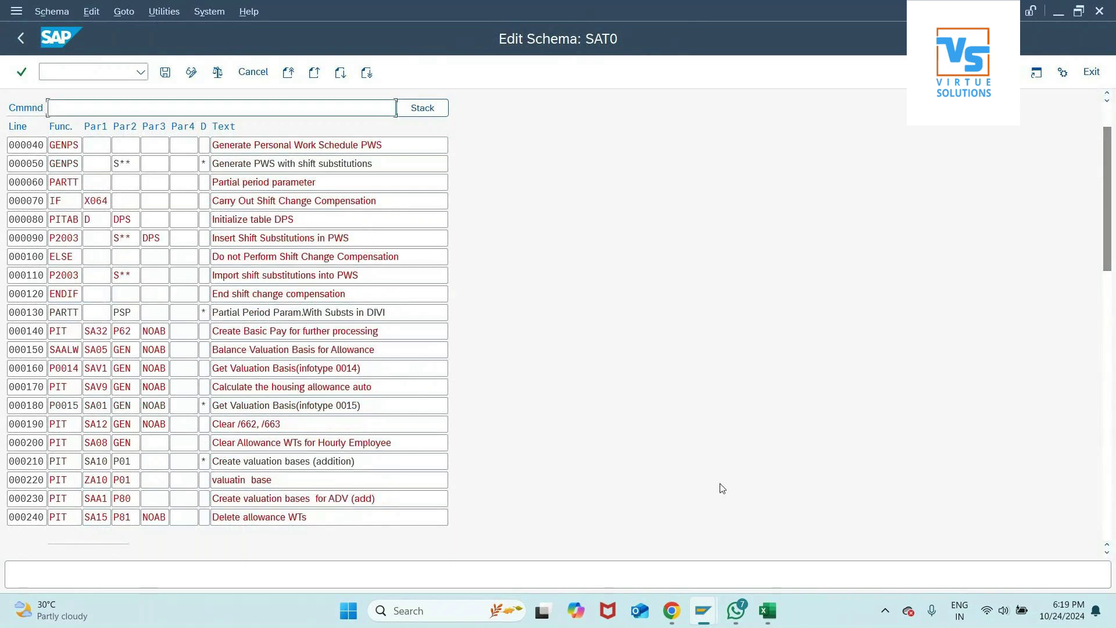
- Return to the schema selection and open the source text of the US payroll schema U000 in change mode
left_click(21, 38)
left_click(21, 38)
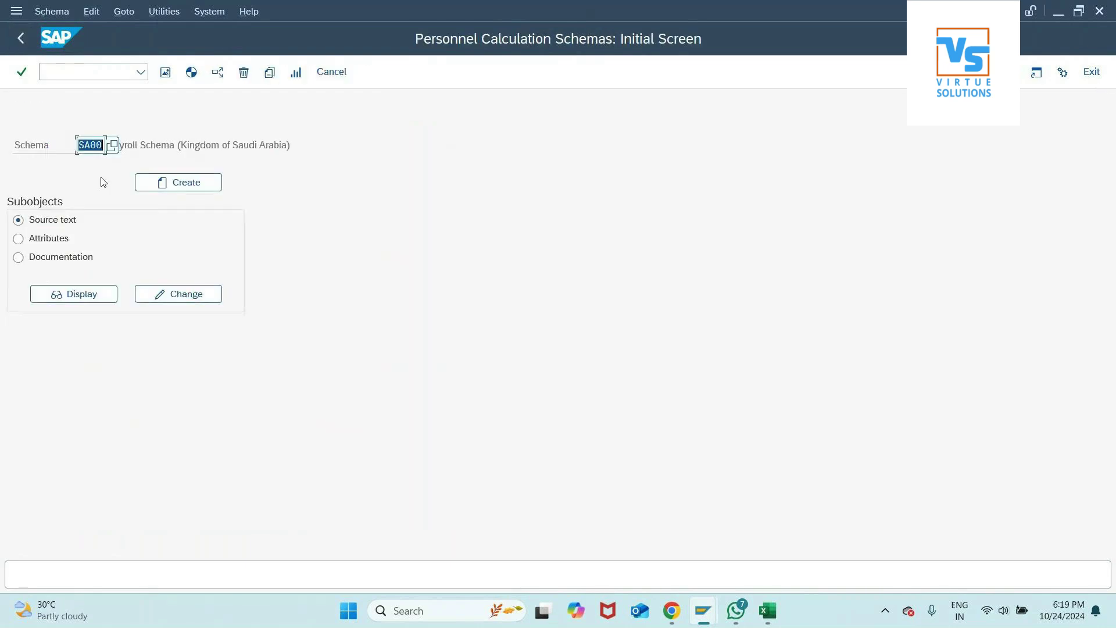
type("u000")
key("Return")
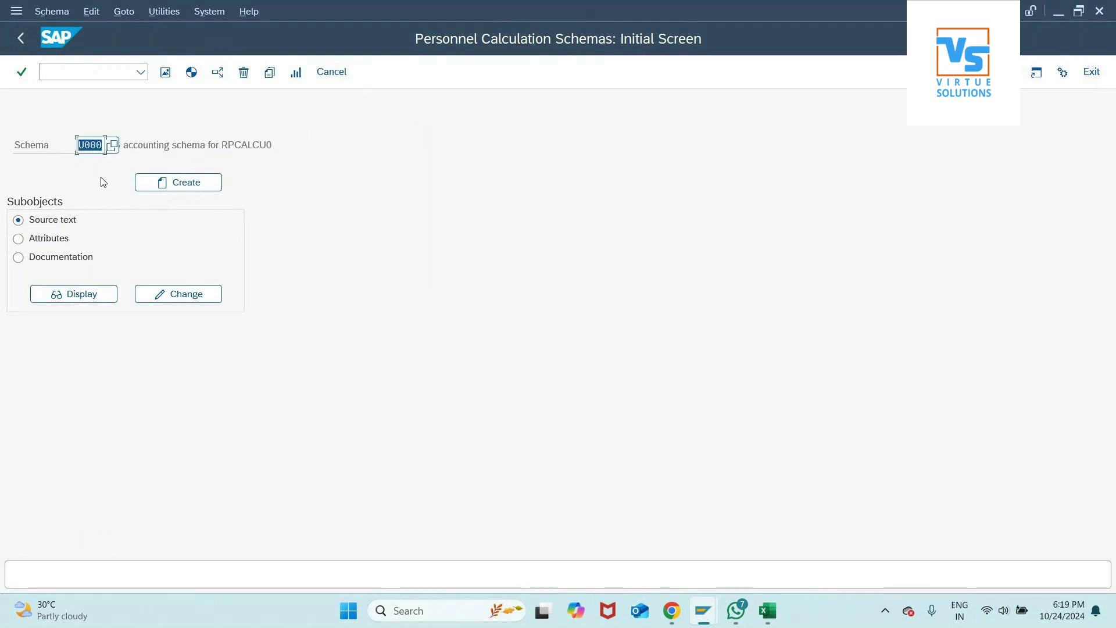
left_click(186, 296)
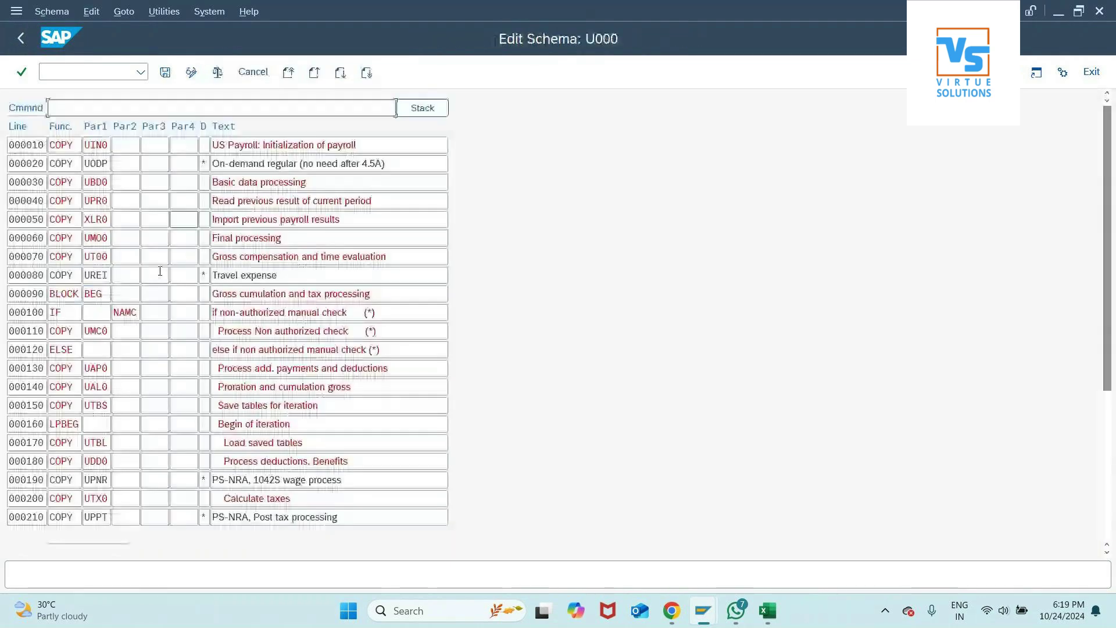
- Inspect the gross compensation and time evaluation subschema UT00 of schema U000, and return to the schema selection
double_click(104, 260)
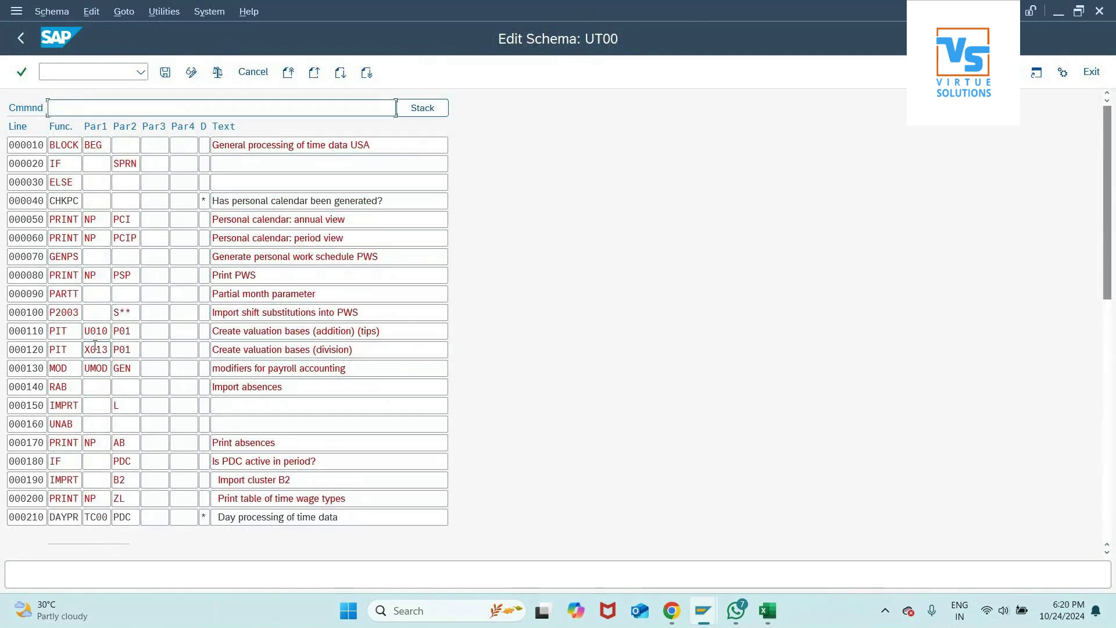
left_click(21, 38)
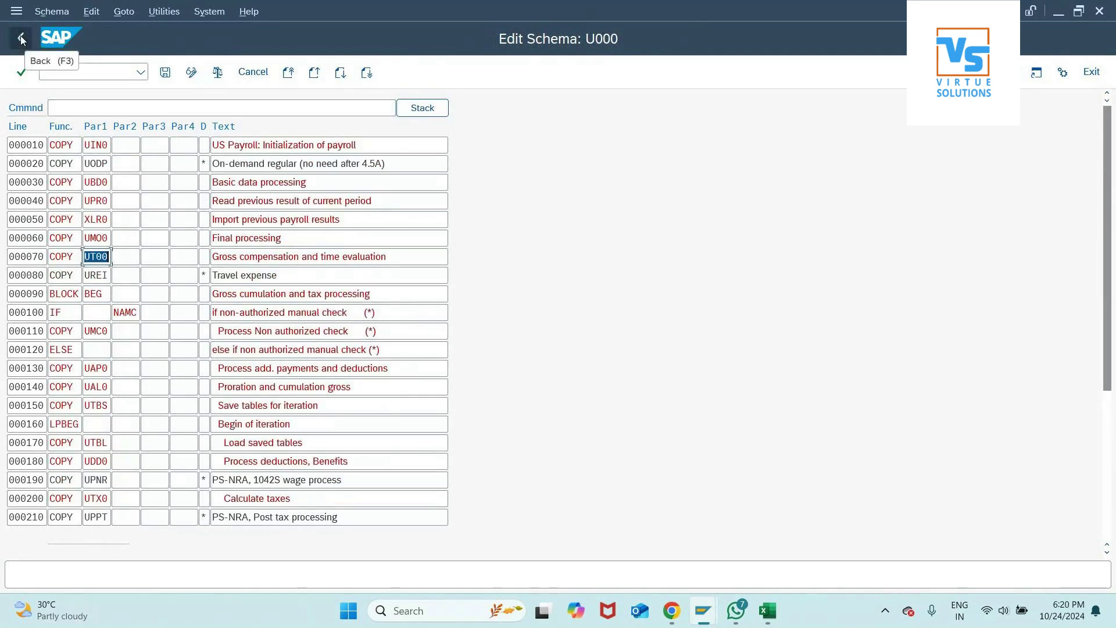
left_click(21, 38)
- Open payroll schema IN00 in change mode and go into its time data subschema XT00
type("IN00")
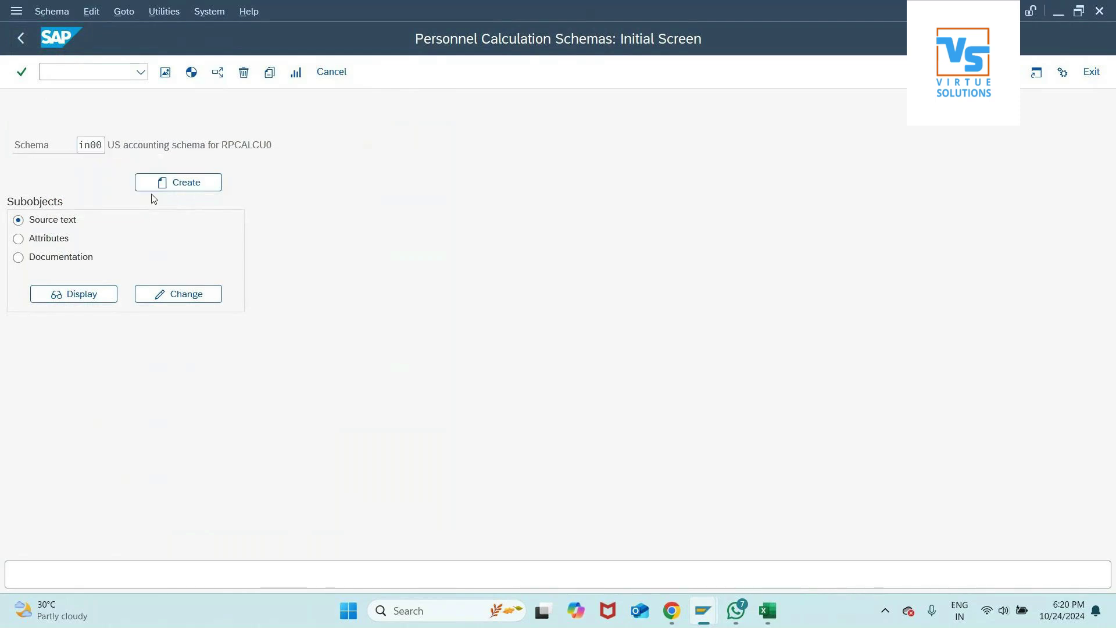
key("Return")
left_click(186, 293)
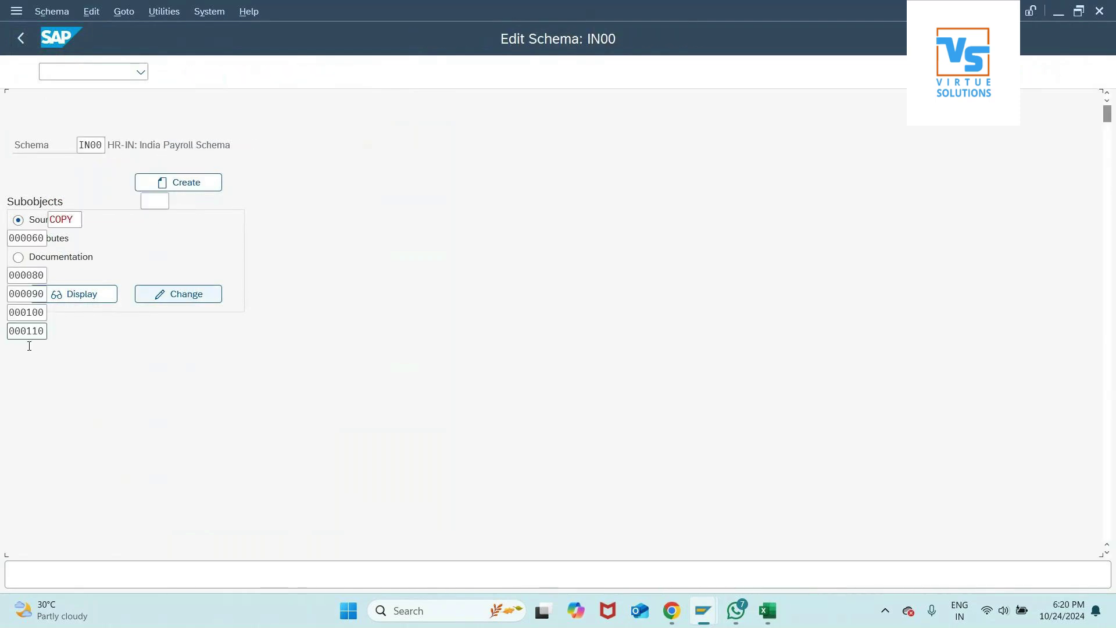
double_click(95, 349)
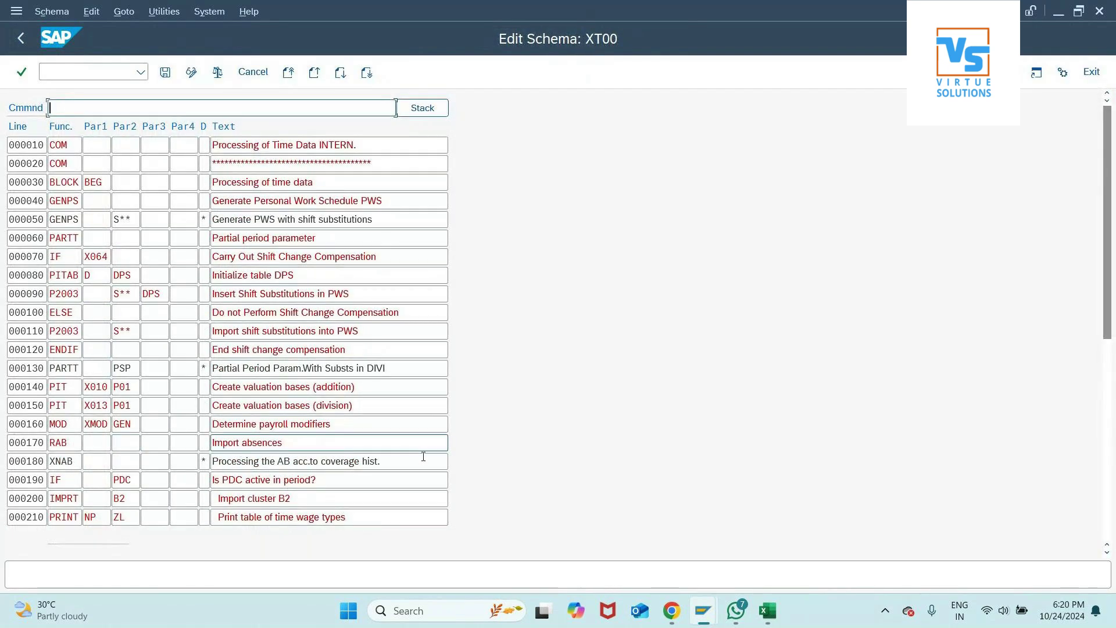
- Switch to the Excel workbook hcm demo and enter "x010 in" in cell H16 of Sheet2
left_click(768, 611)
left_click(626, 420)
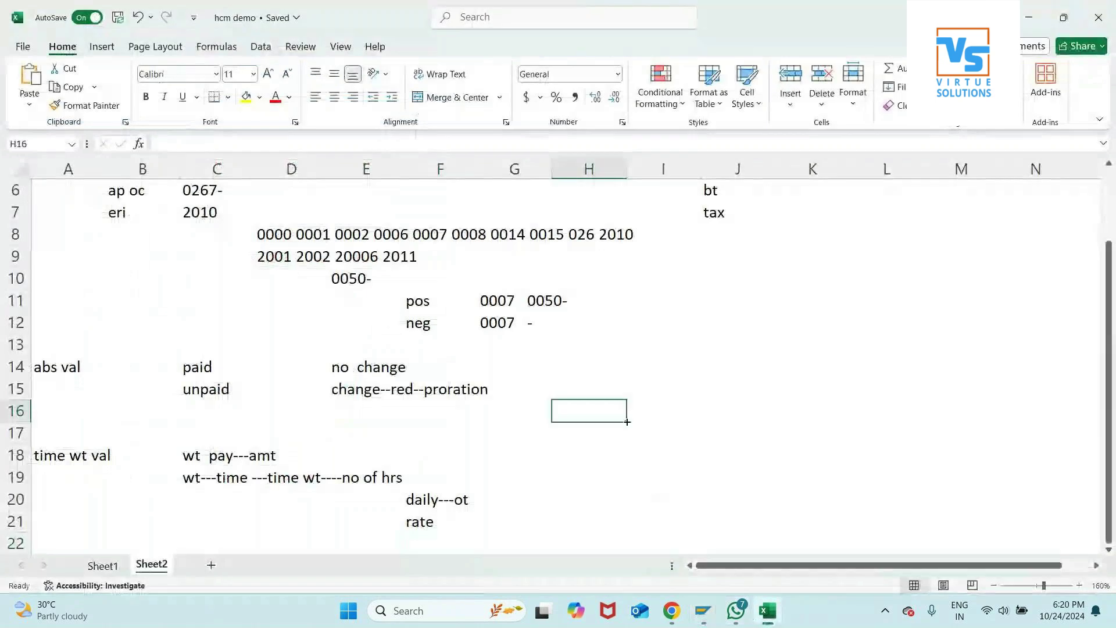
type("x010")
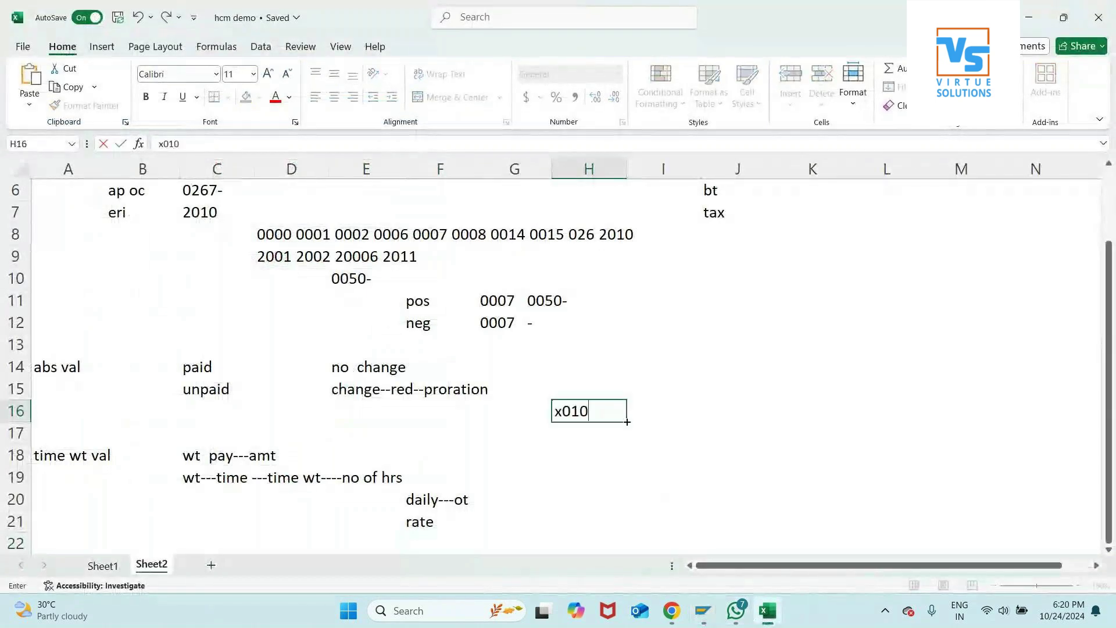
type(" in")
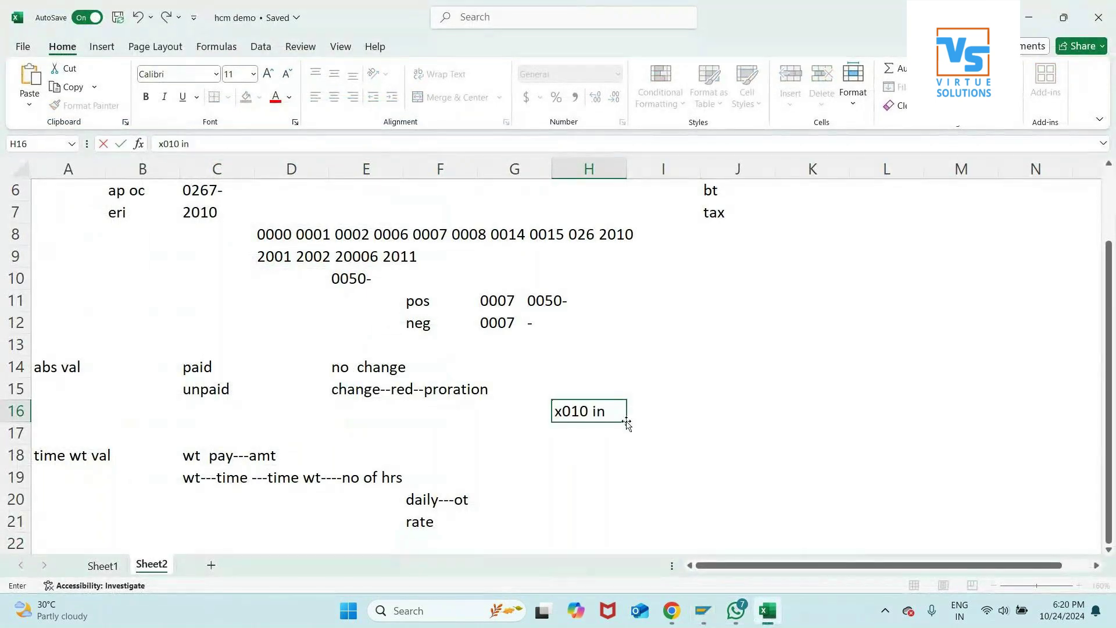
key("Tab")
- Enter "uae" in cell H17 and "ae10" in cell I17
key("Down")
key("Left")
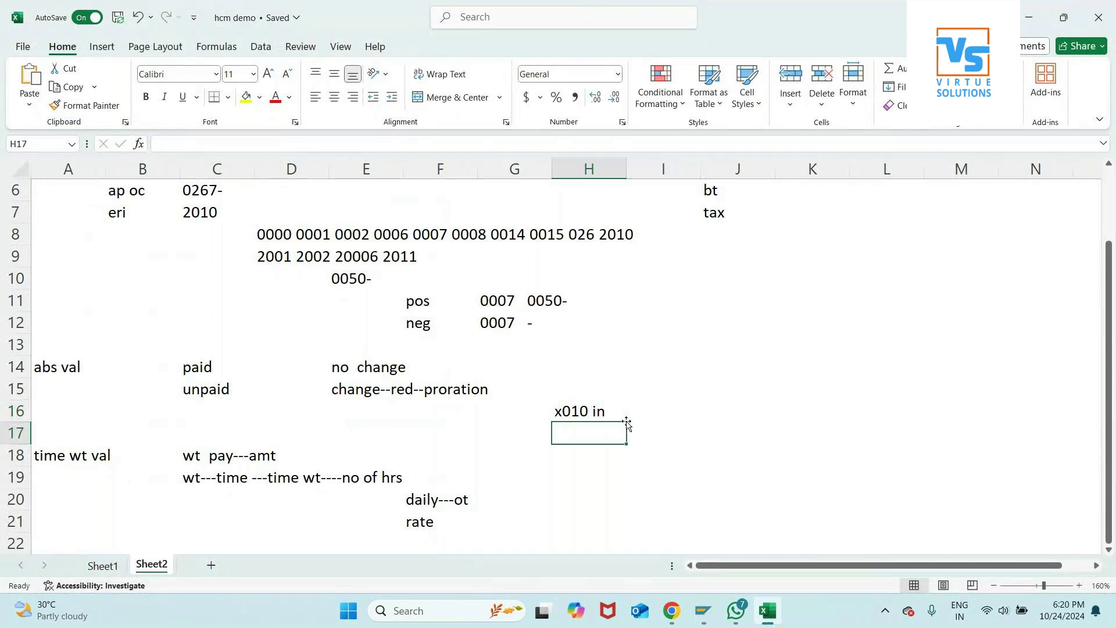
type("uae")
key("Tab")
type("ae10")
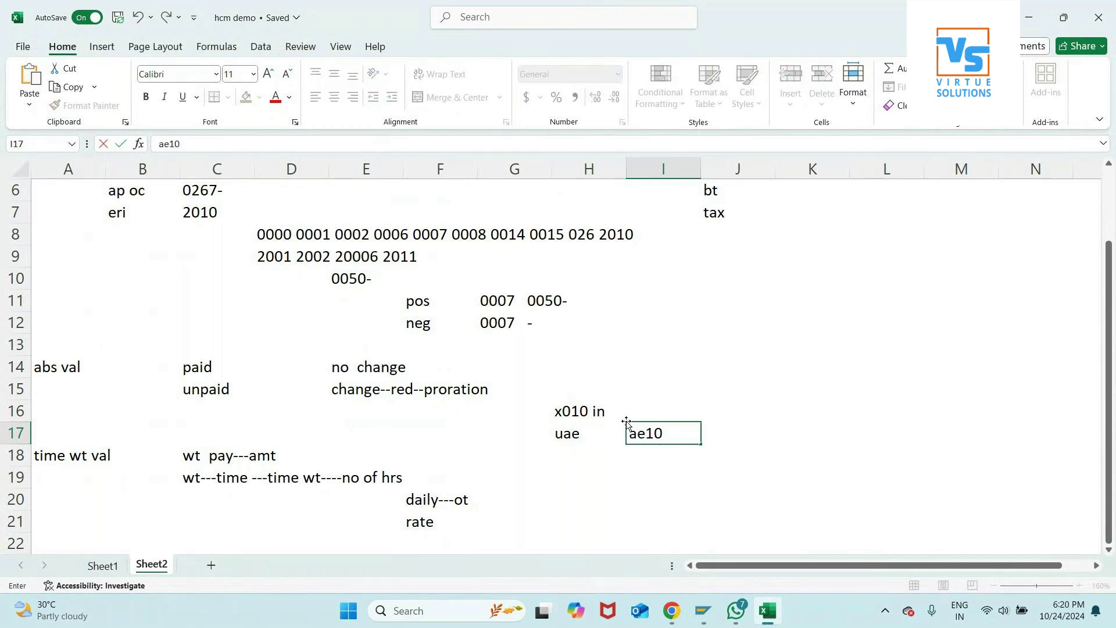
key("Return")
- List "ka10", "us10" and "gb10" in cells I18 to I20 below ae10
key("Right")
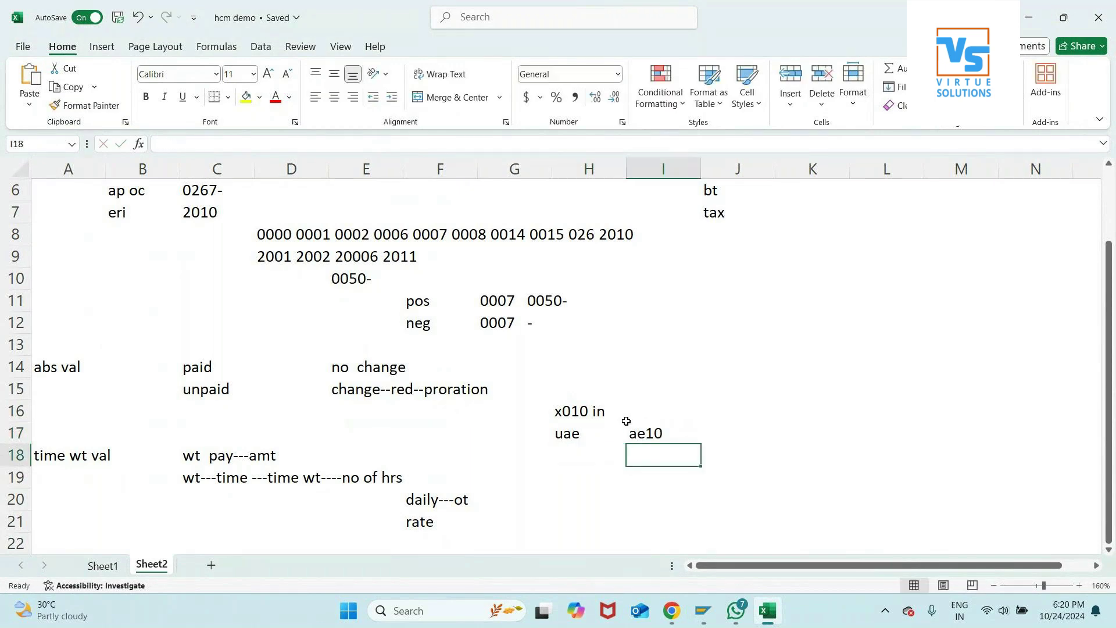
type("ka10")
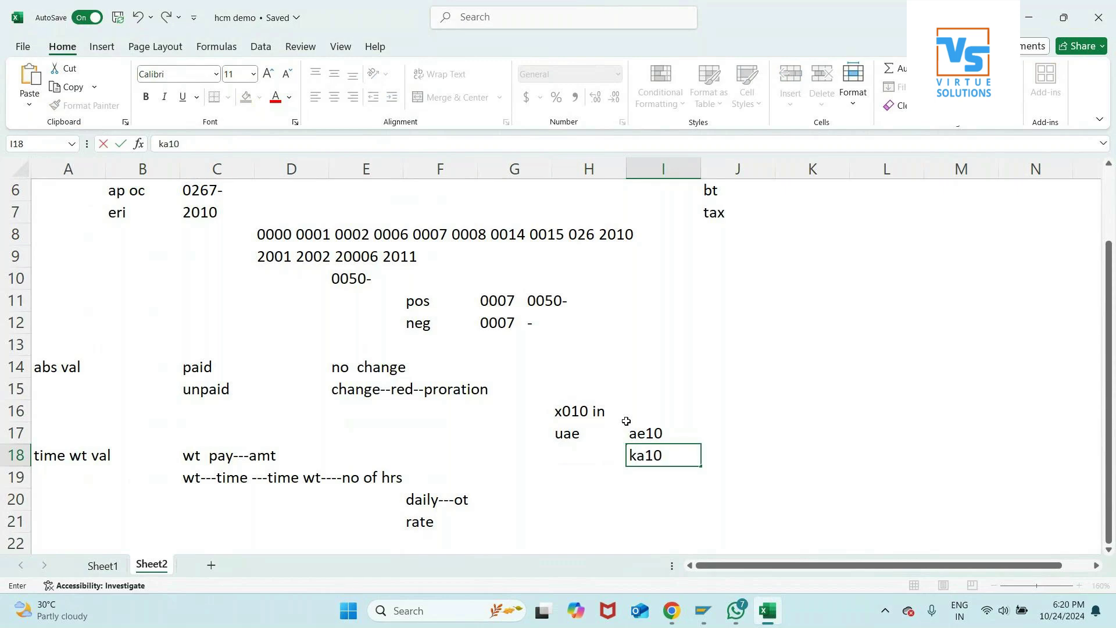
key("Return")
type("ua10")
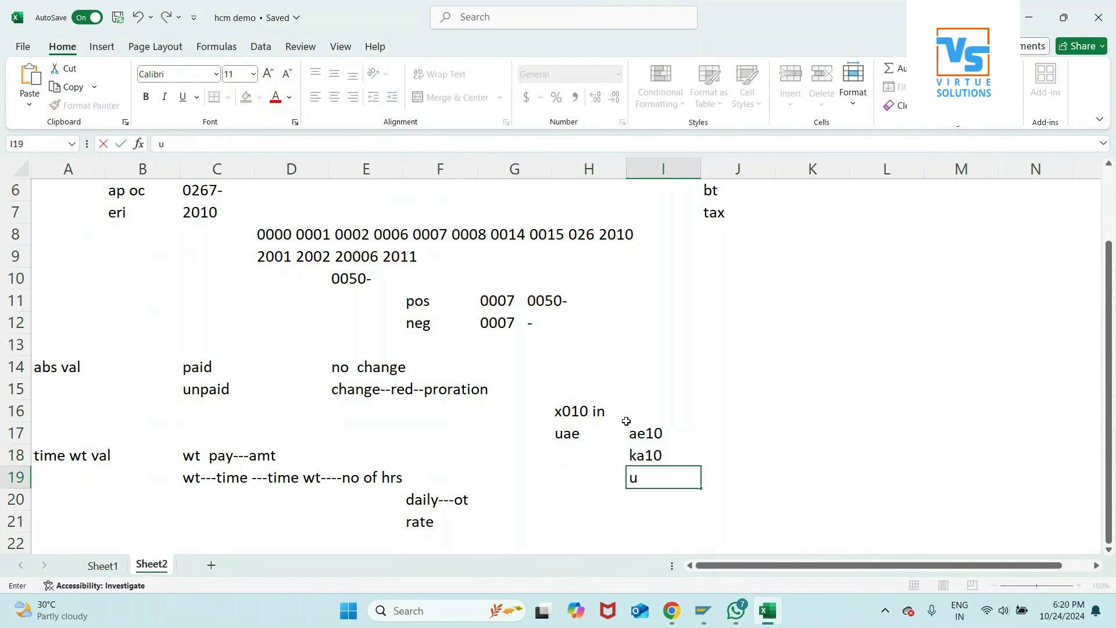
key("BackSpace")
key("BackSpace")
key("BackSpace")
type("s10")
key("Return")
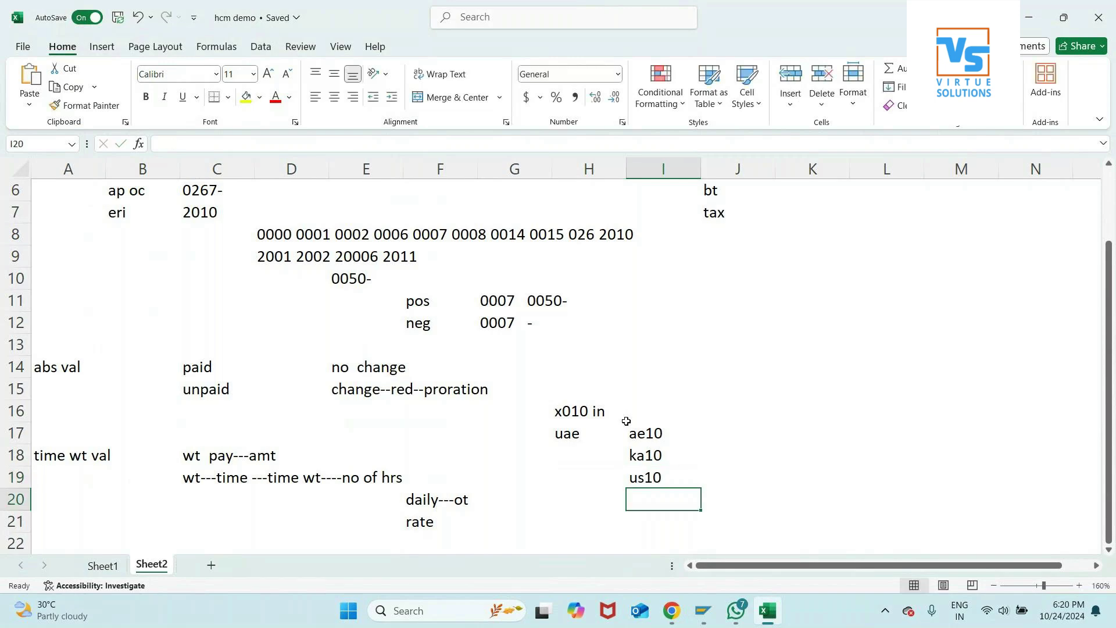
type("gb")
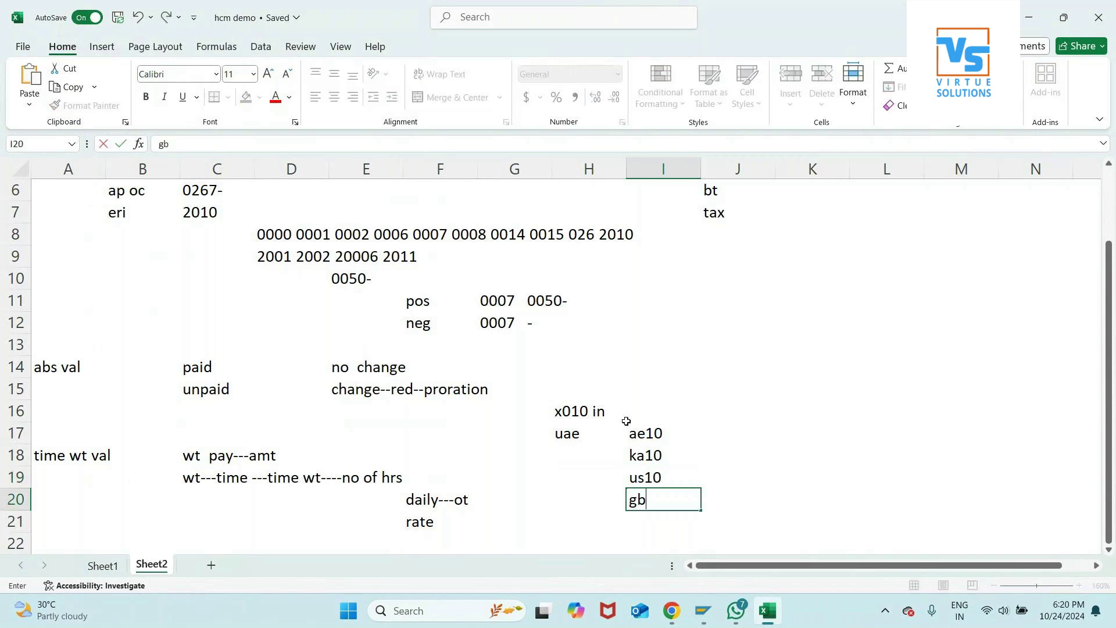
type("10")
key("Return")
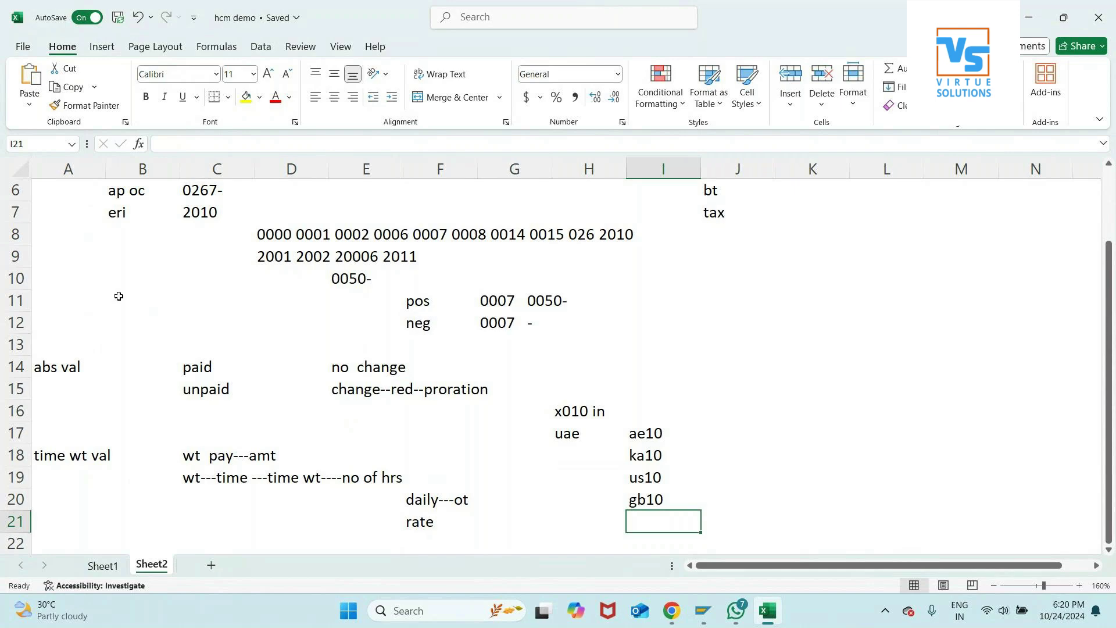
left_click(131, 499)
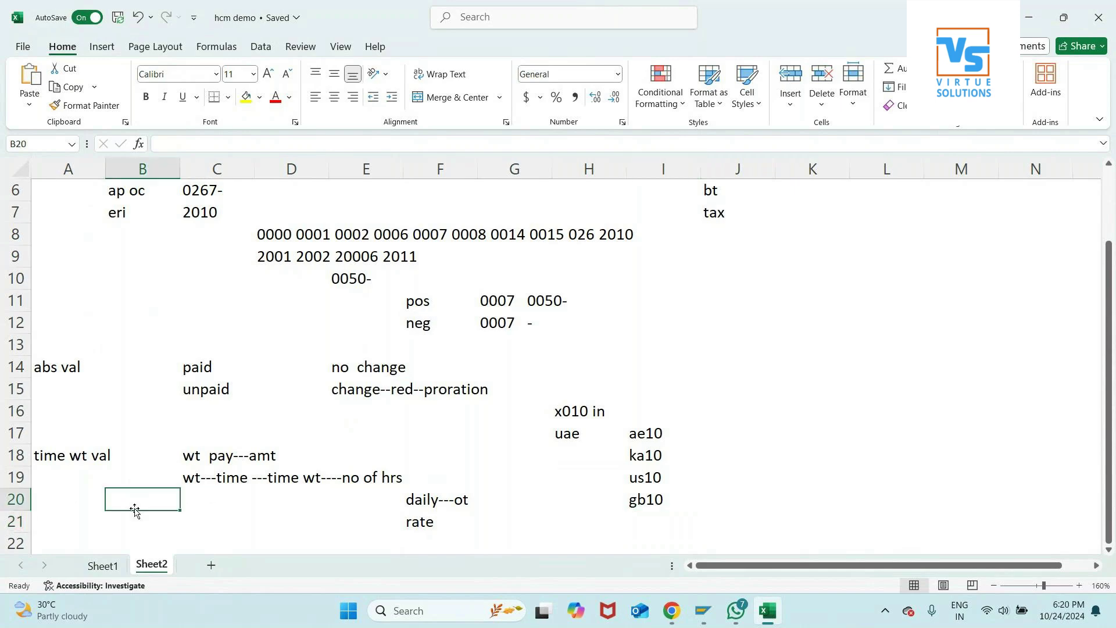
- Switch back to SAP, leave the schema editor and open the SAP Customizing Implementation Guide
key("alt+Tab")
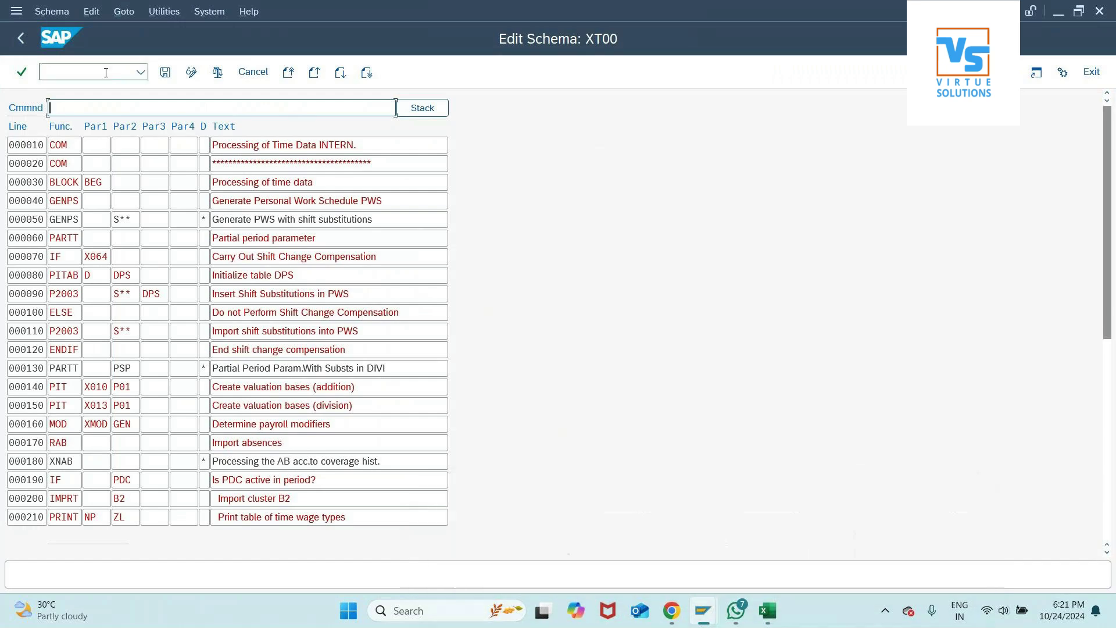
left_click(18, 44)
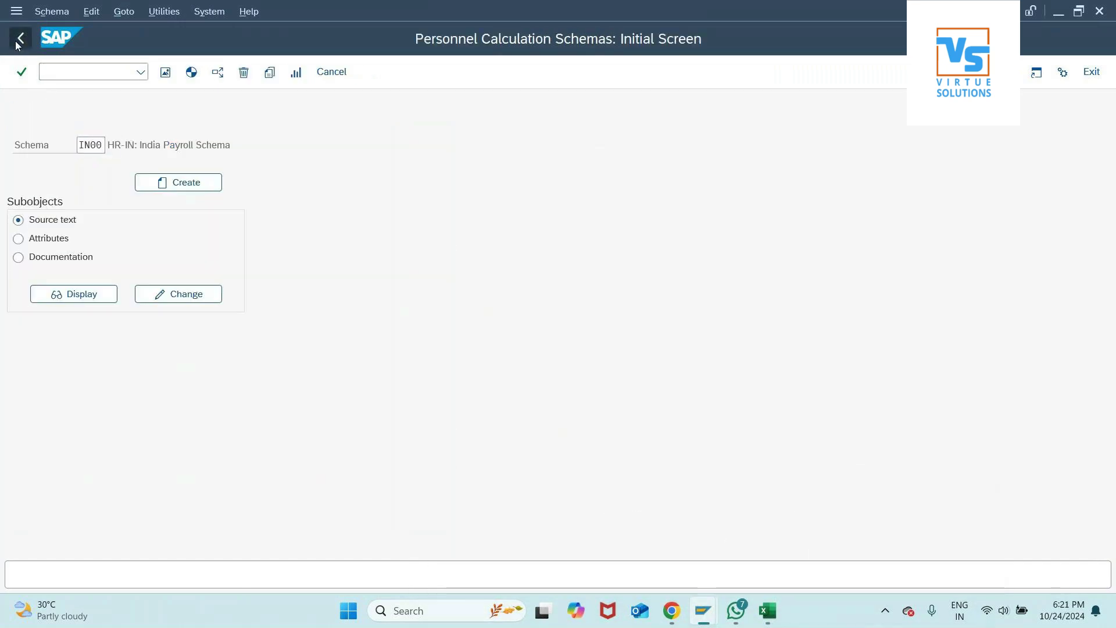
left_click(18, 44)
double_click(198, 177)
left_click(202, 72)
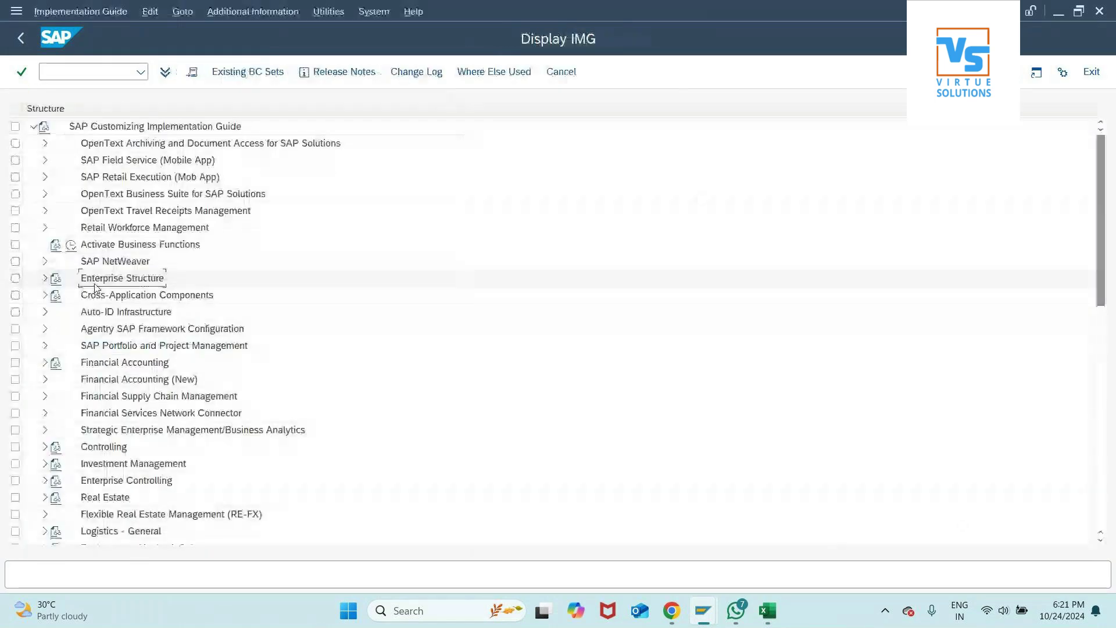
- Expand the Payroll node in the implementation guide structure
scroll(96, 287, "down", 1)
scroll(96, 287, "down", 6)
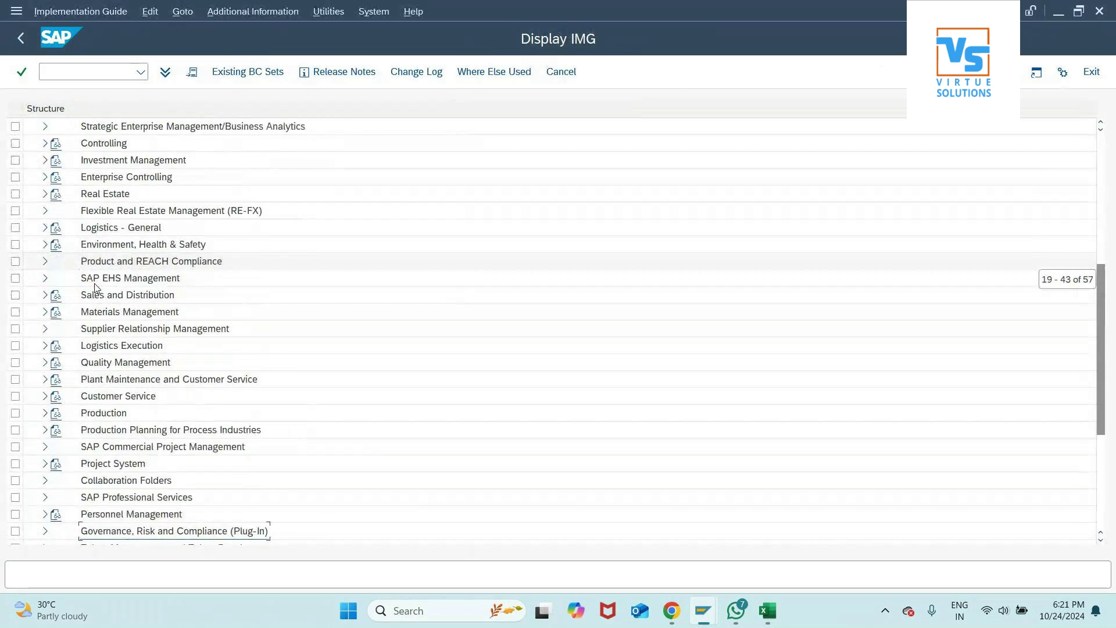
scroll(96, 286, "down", 3)
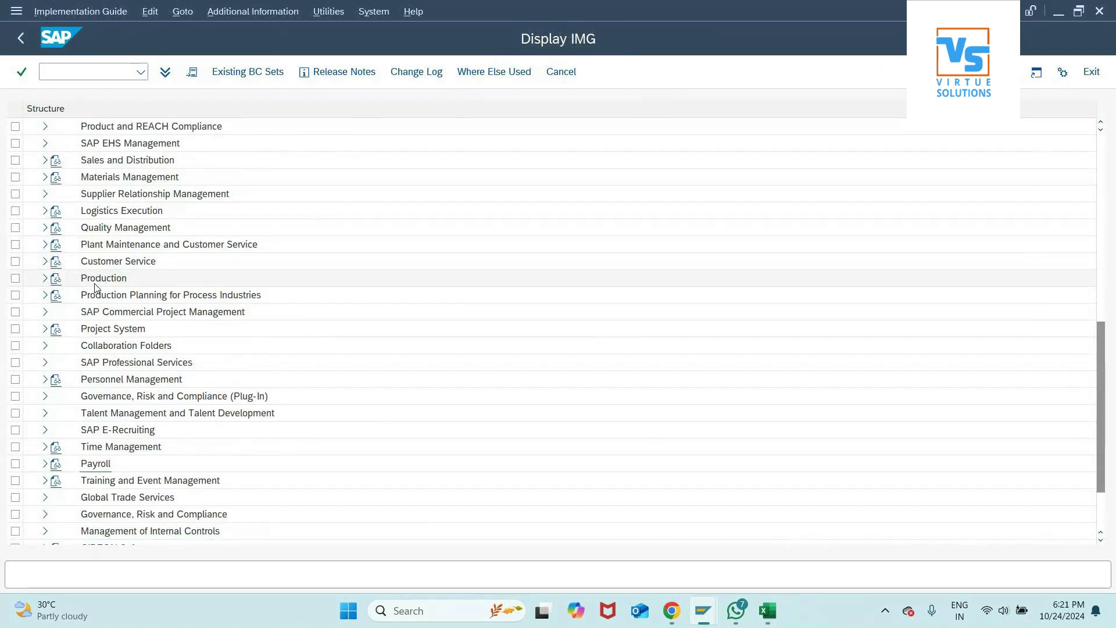
key("Right")
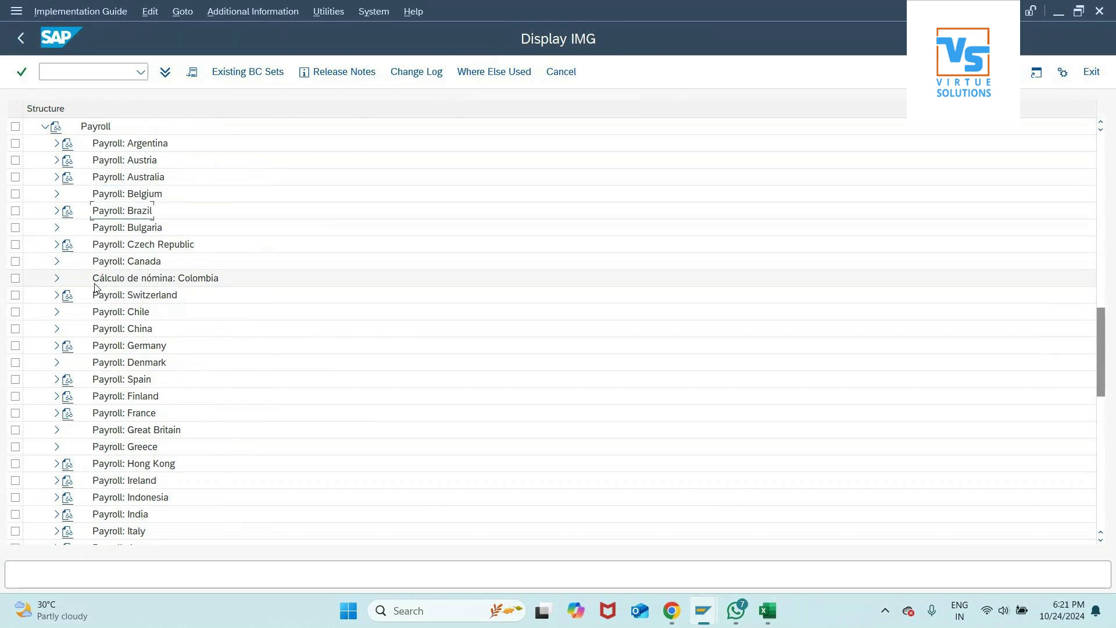
- Find Payroll: United Arab Emirates among the country payroll nodes and expand it
key("Down")
key("Down")
key("Down")
key("Down")
key("Down")
key("Down")
key("Down")
key("Down")
key("Down")
key("Down")
key("Down")
key("Down")
key("Down")
key("Down")
key("Down")
key("Down")
key("Down")
key("Down")
key("Down")
key("Down")
key("Down")
key("Down")
key("Down")
key("Down")
key("Down")
key("Down")
key("Down")
key("Down")
key("Down")
key("Down")
key("Down")
key("Down")
key("Down")
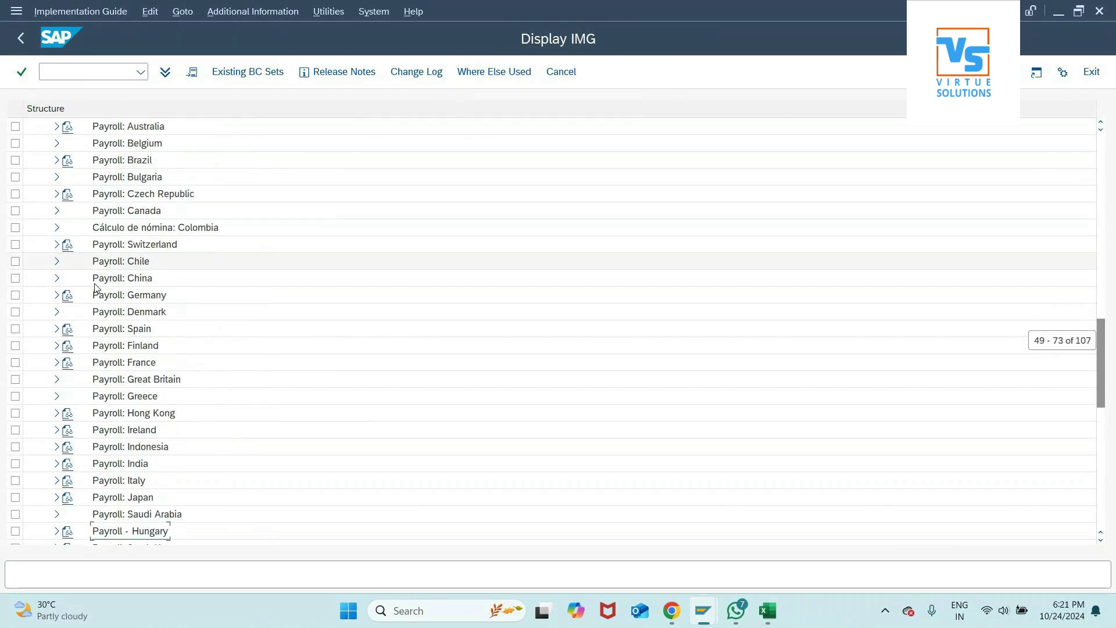
key("Down")
key("Down")
key("Down")
key("Down")
key("Down")
key("Down")
key("Down")
key("Down")
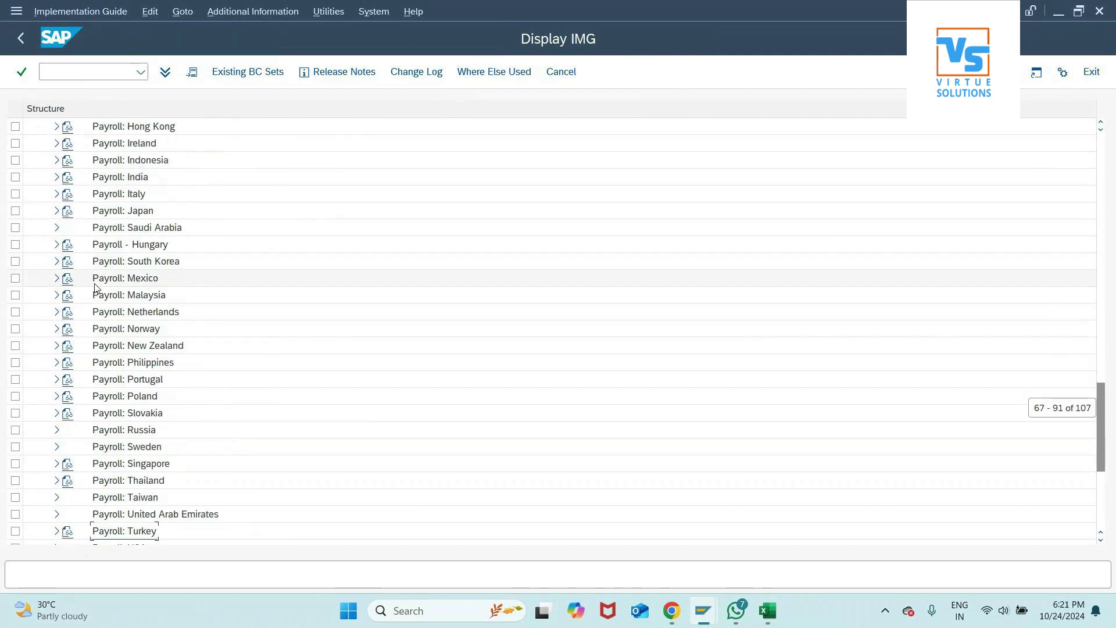
key("Up")
key("Up")
key("Down")
key("Right")
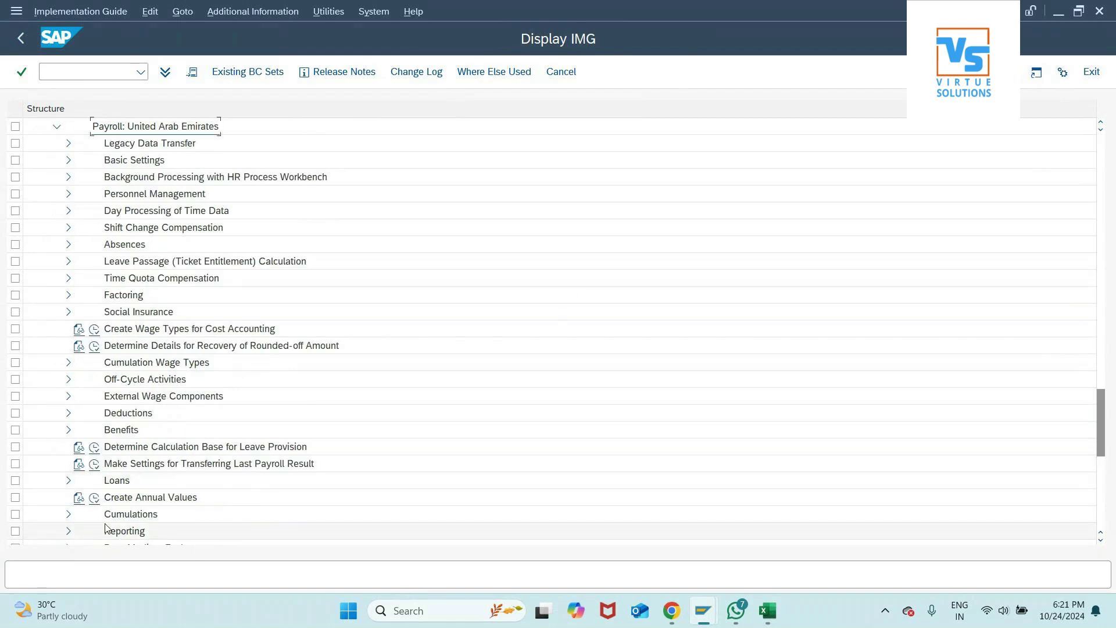
- Look over the Leave Passage, Absences, Day Processing of Time Data, Factoring and Social Insurance nodes of the UAE payroll
left_click(159, 268)
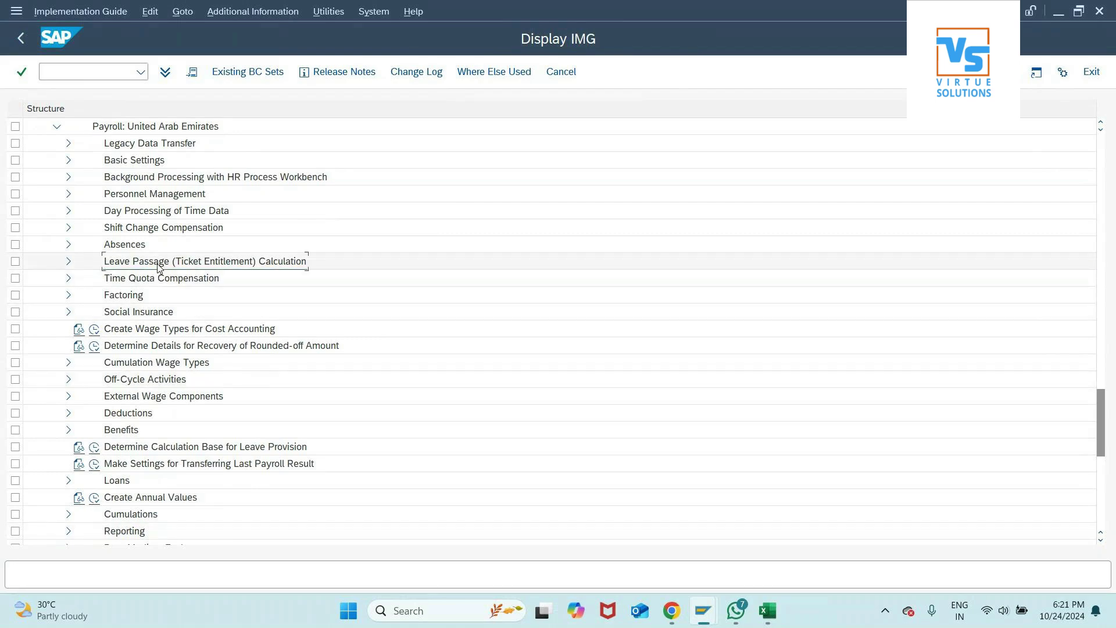
left_click(132, 251)
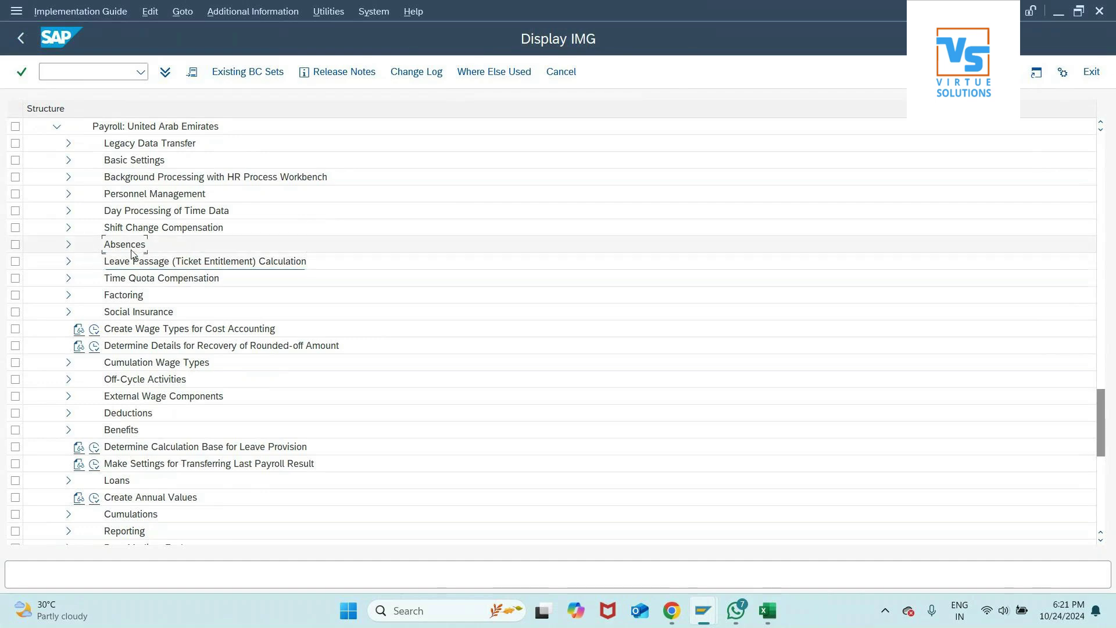
left_click(149, 216)
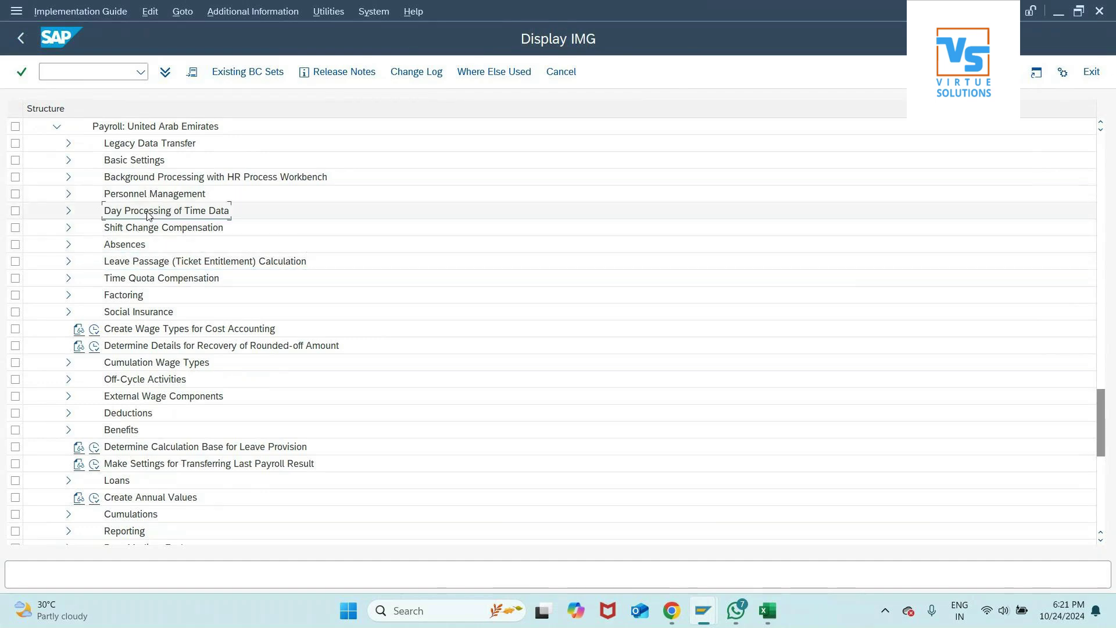
left_click(134, 299)
left_click(134, 315)
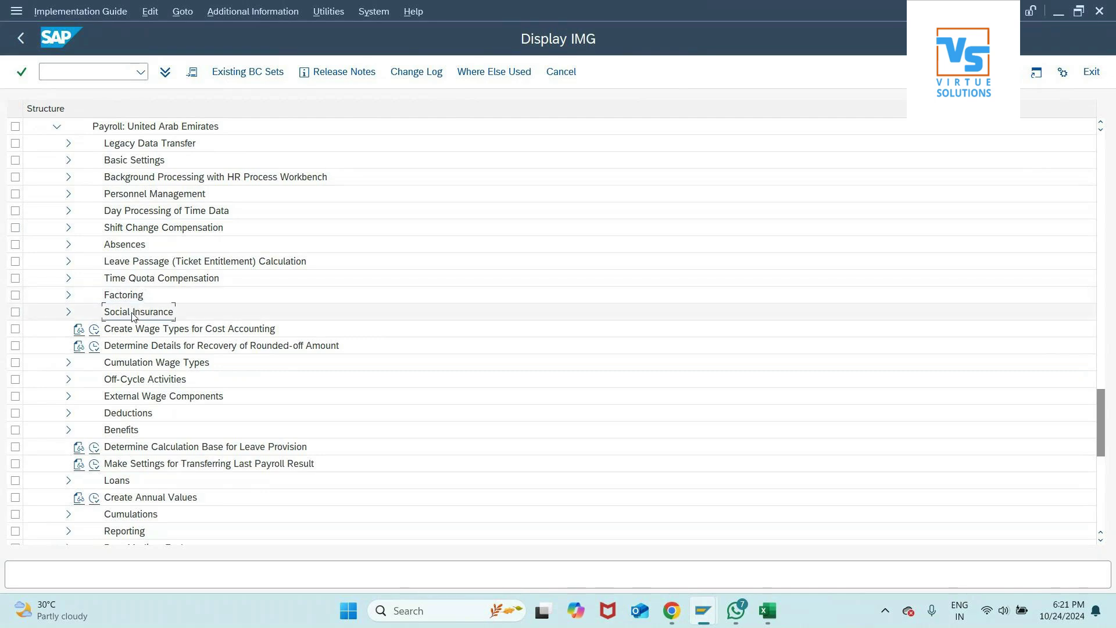
- Examine the General Settings and Statutory Social Insurance Settings activities under Social Insurance, collapse that node and select Basic Settings
left_click(68, 314)
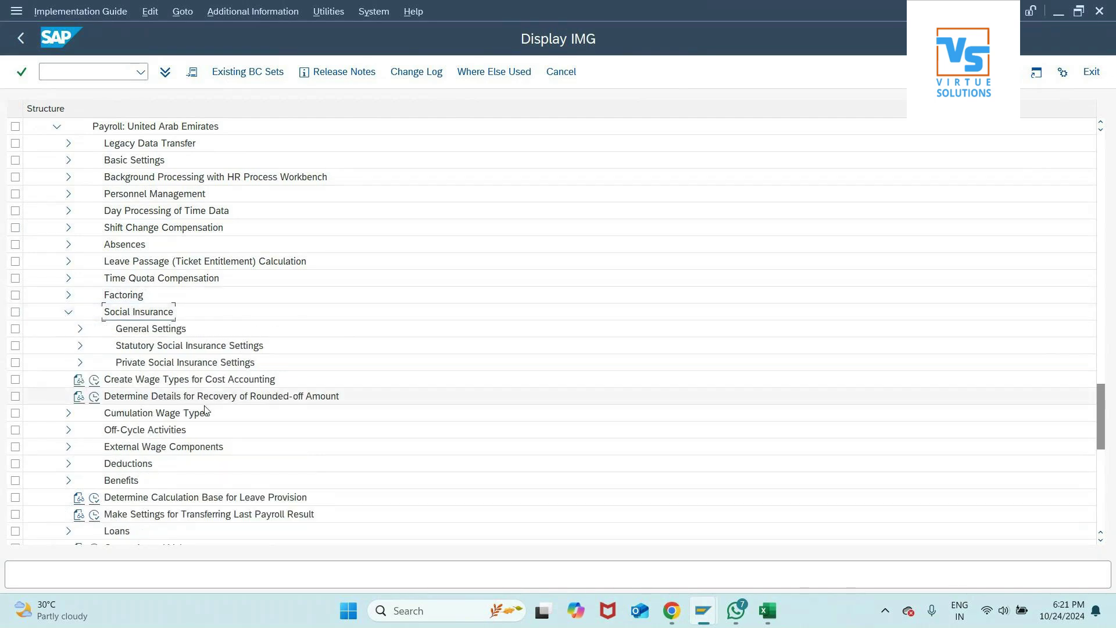
left_click(80, 328)
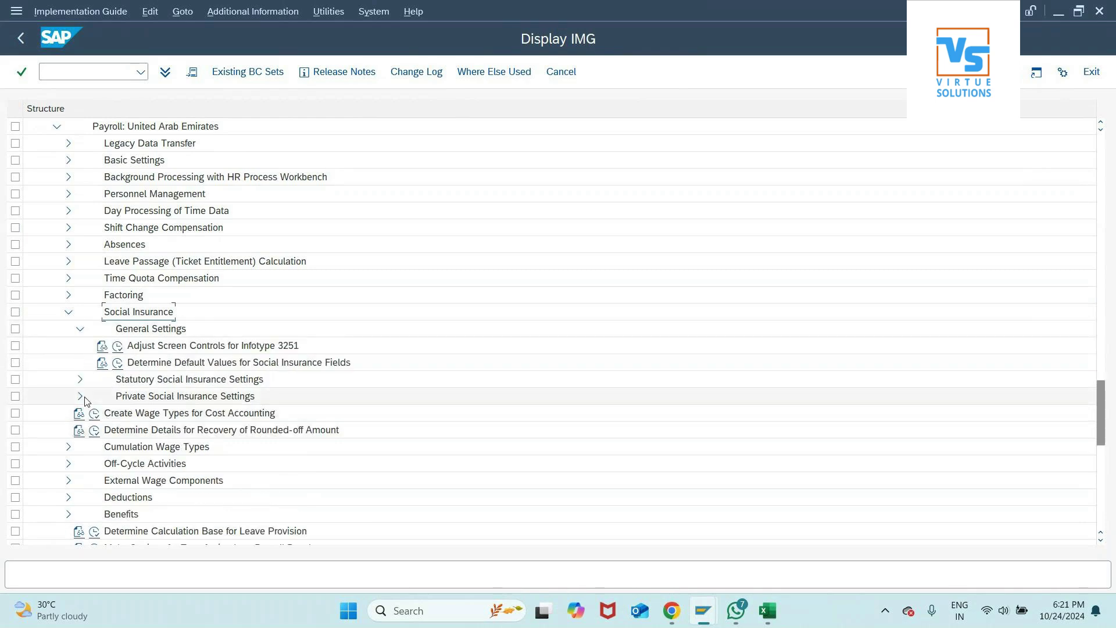
left_click(80, 379)
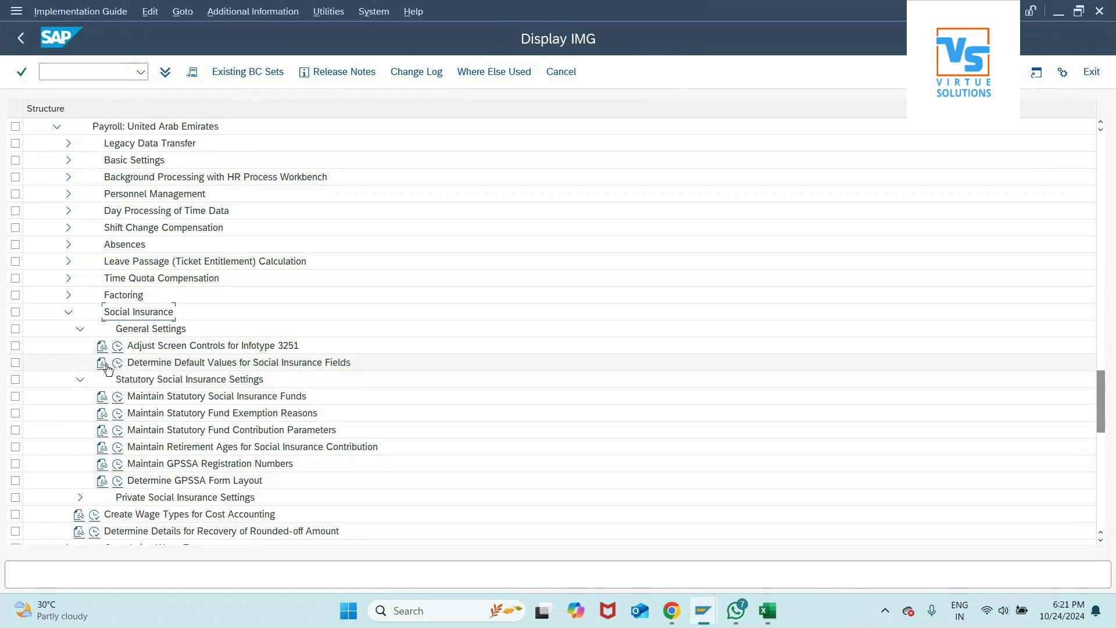
left_click(68, 313)
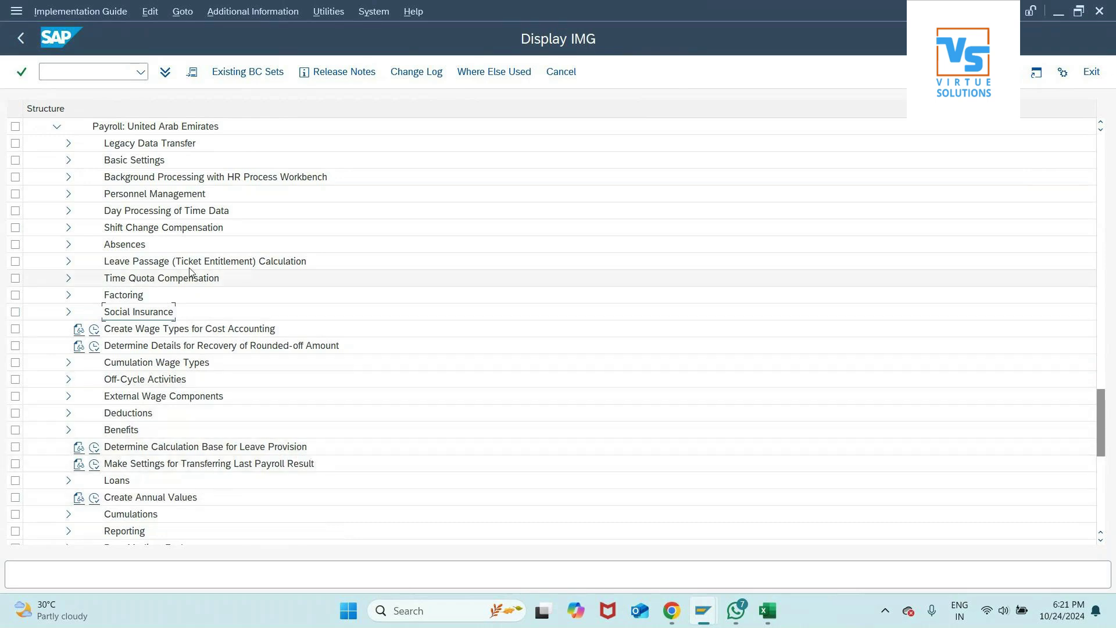
left_click(146, 163)
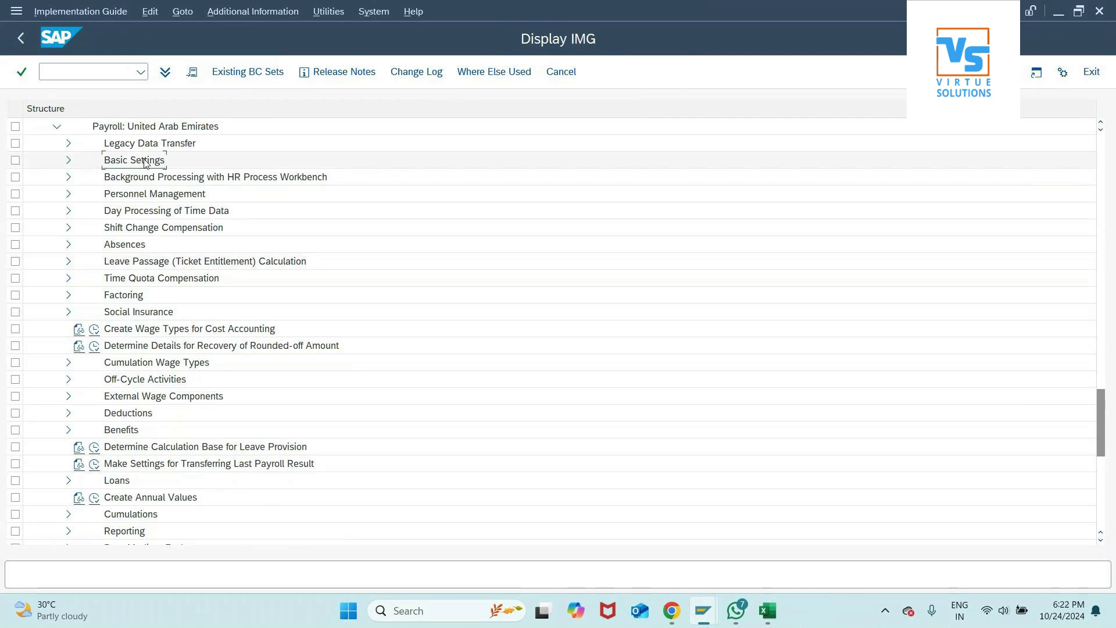
- Look over the Absences, Factoring and Social Insurance nodes of the UAE payroll, and collapse Payroll: United Arab Emirates
left_click(140, 244)
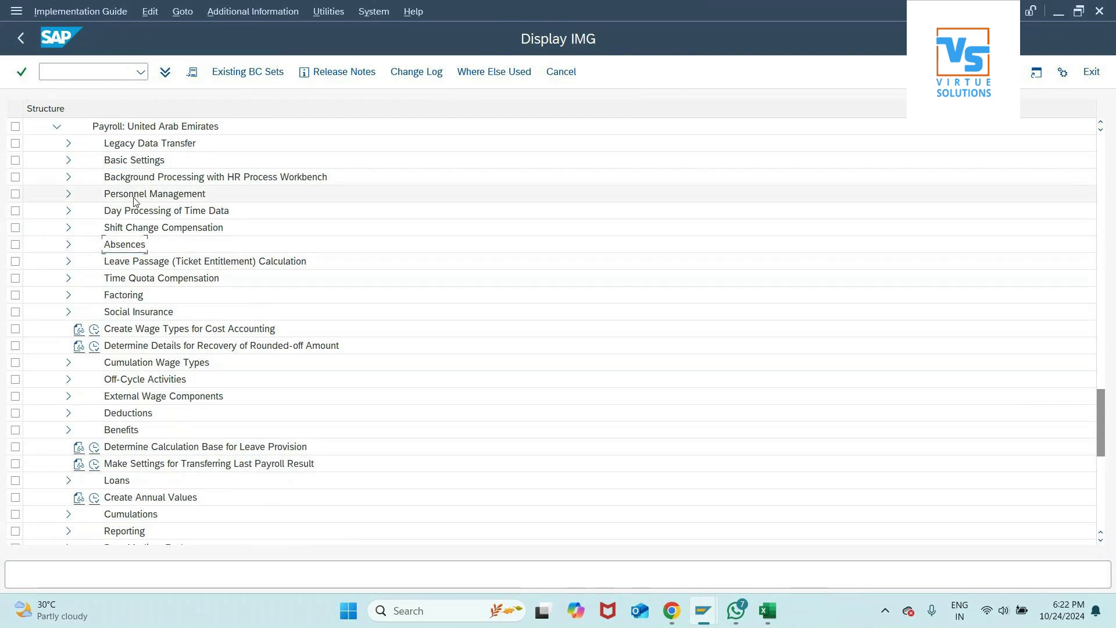
left_click(133, 298)
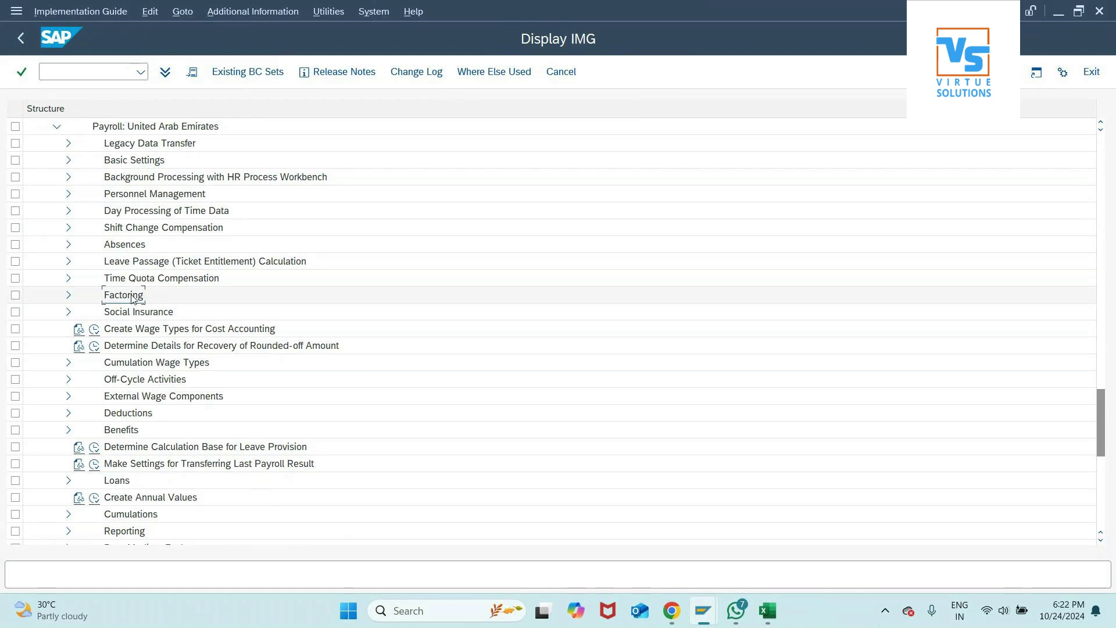
left_click(139, 312)
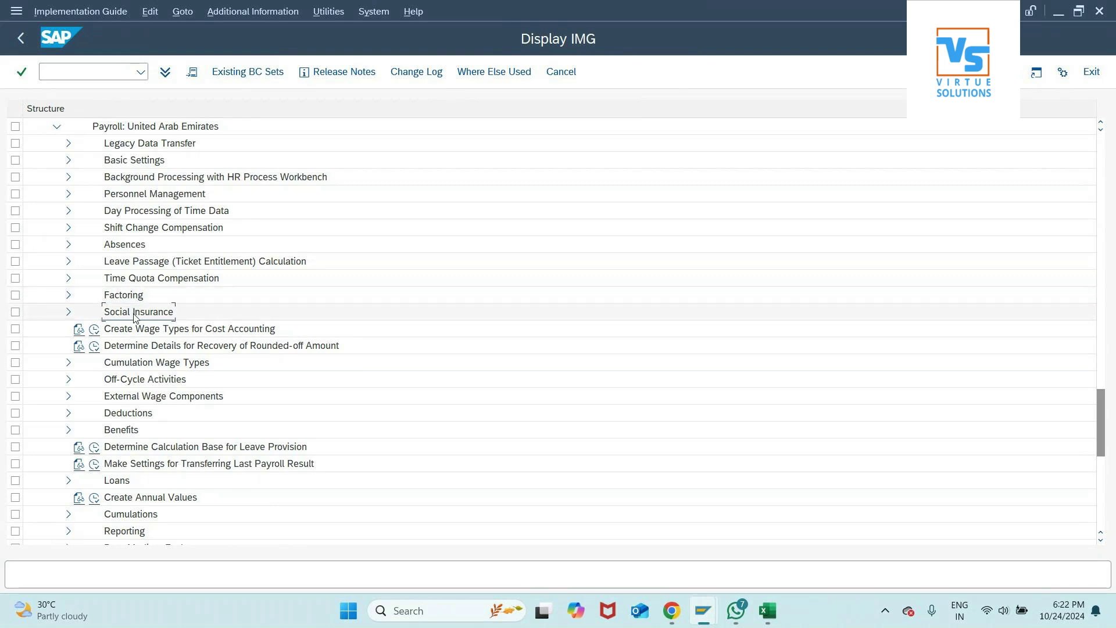
left_click(57, 126)
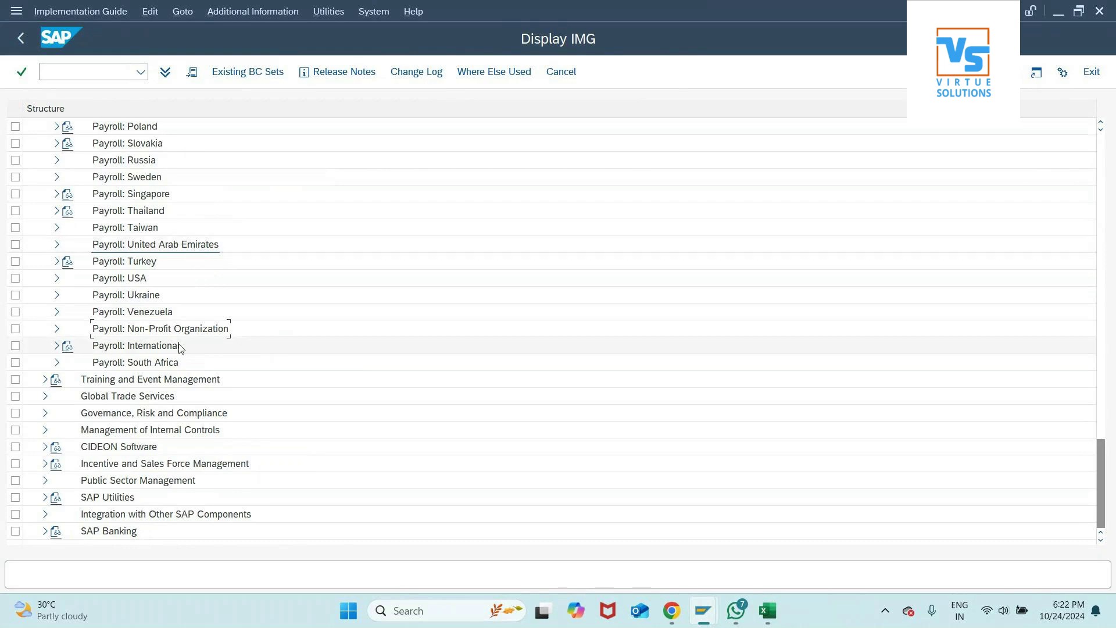
- Find Payroll: Saudi Arabia among the country payroll nodes and expand it
key("Up")
key("Up")
key("Up")
key("Up")
key("Up")
key("Up")
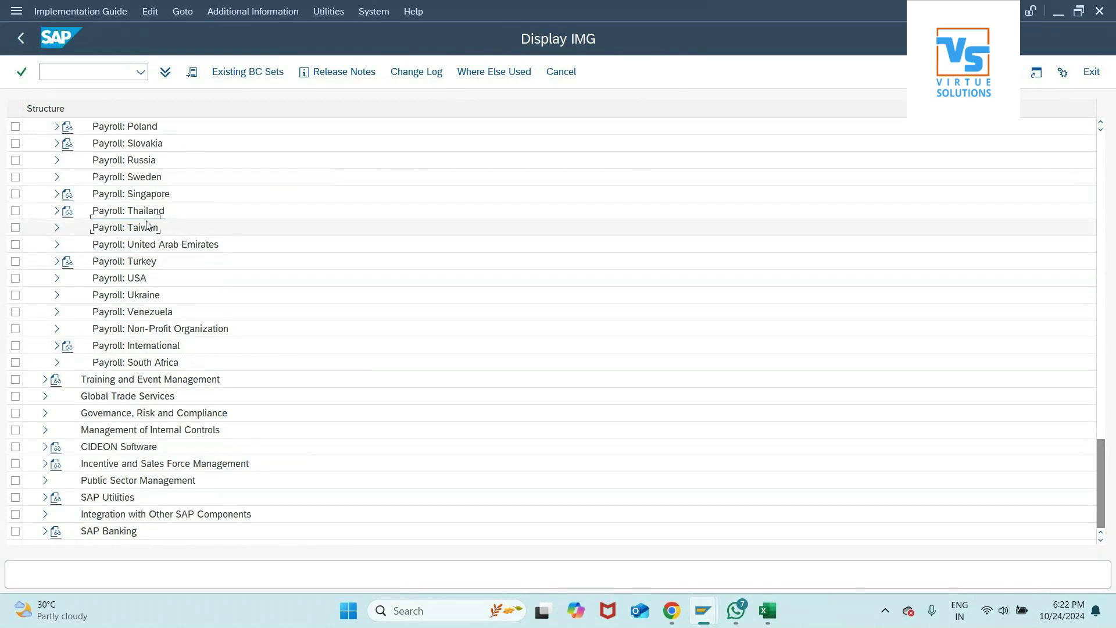
key("Down")
key("Down")
key("Down")
key("Down")
key("Down")
key("Down")
key("Down")
key("Down")
key("Down")
key("Down")
key("Down")
key("Up")
key("Up")
key("Up")
key("Up")
key("Up")
key("Up")
key("Up")
key("Up")
key("Up")
key("Up")
key("Up")
key("Up")
key("Up")
key("Up")
key("Up")
key("Up")
key("Up")
key("Up")
key("Up")
key("Up")
key("Up")
key("Up")
key("Up")
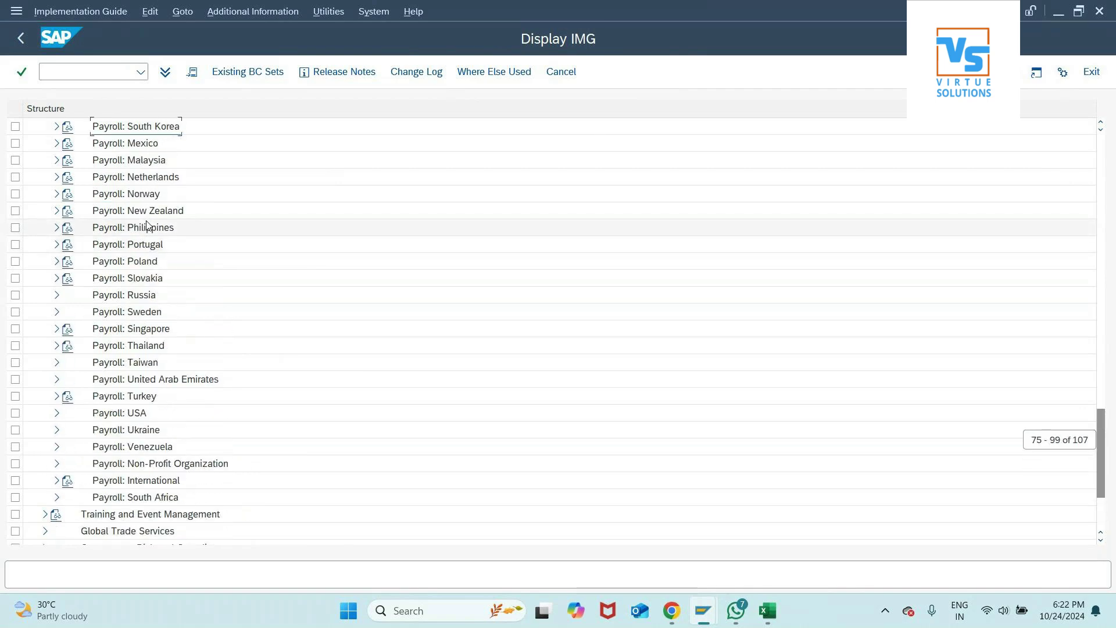
key("Up")
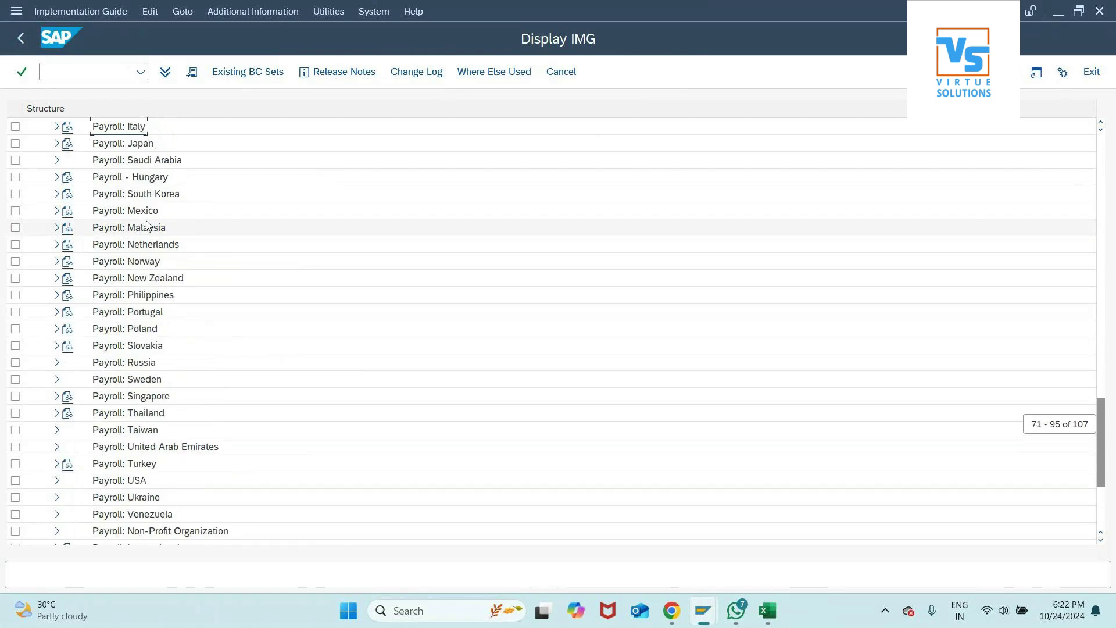
left_click(56, 160)
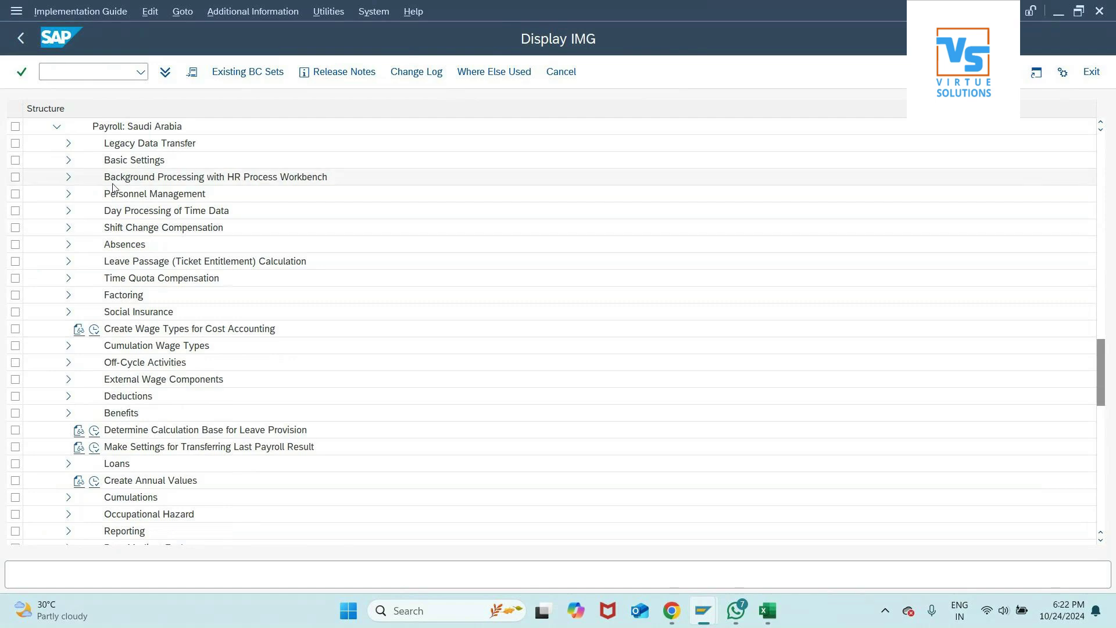
- Look over the Saudi Arabia payroll nodes, including Absences, Leave Passage, Occupational Hazard and End of Service (EOS)
left_click(127, 162)
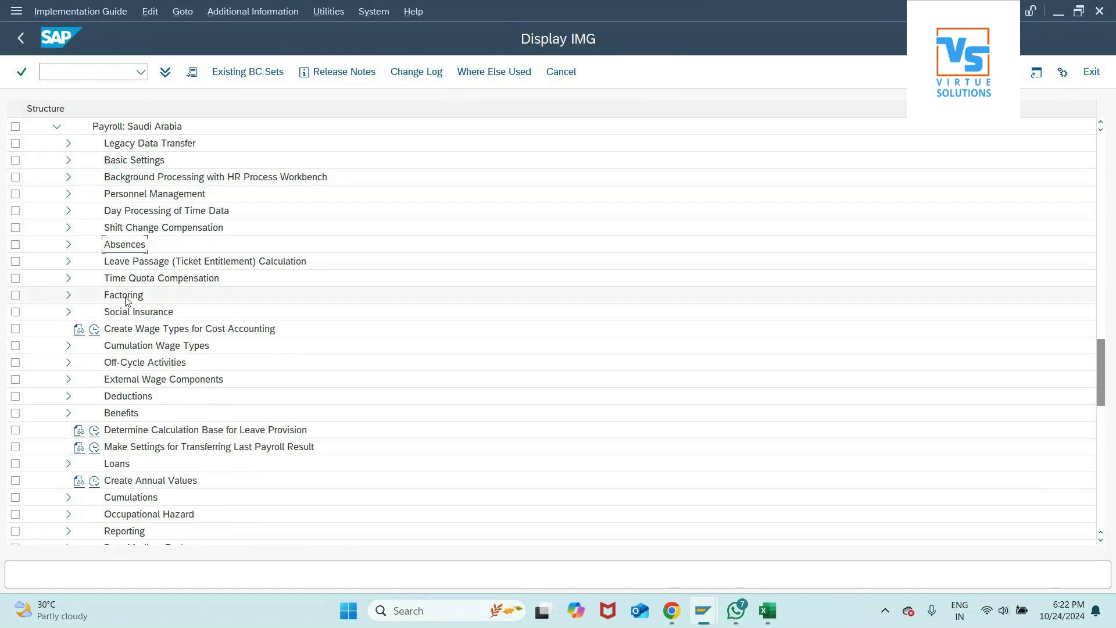
left_click(153, 265)
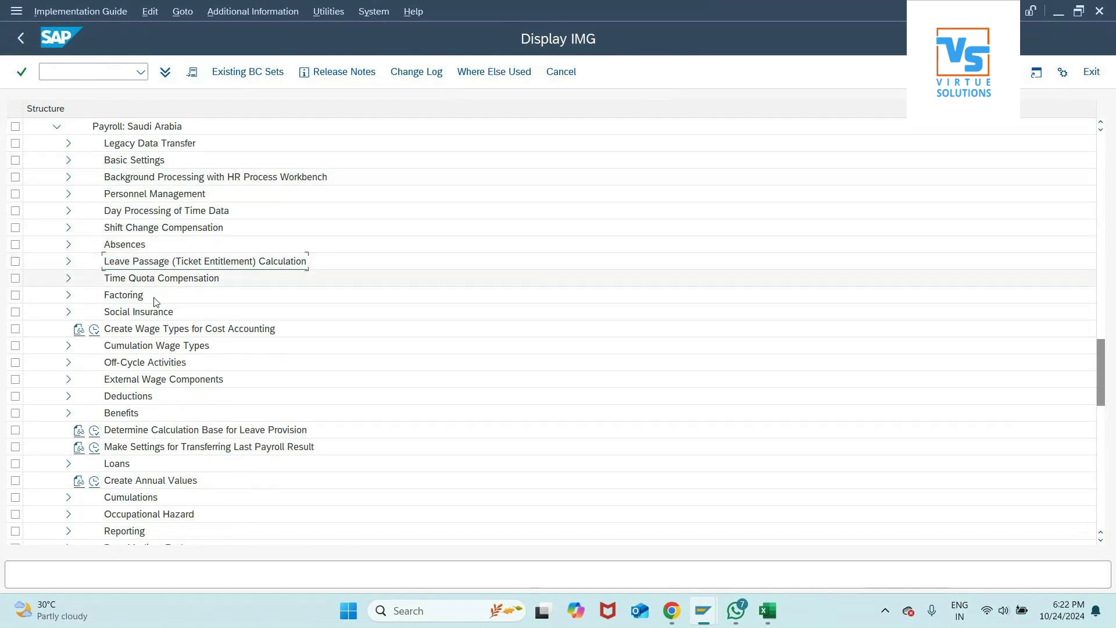
left_click(178, 516)
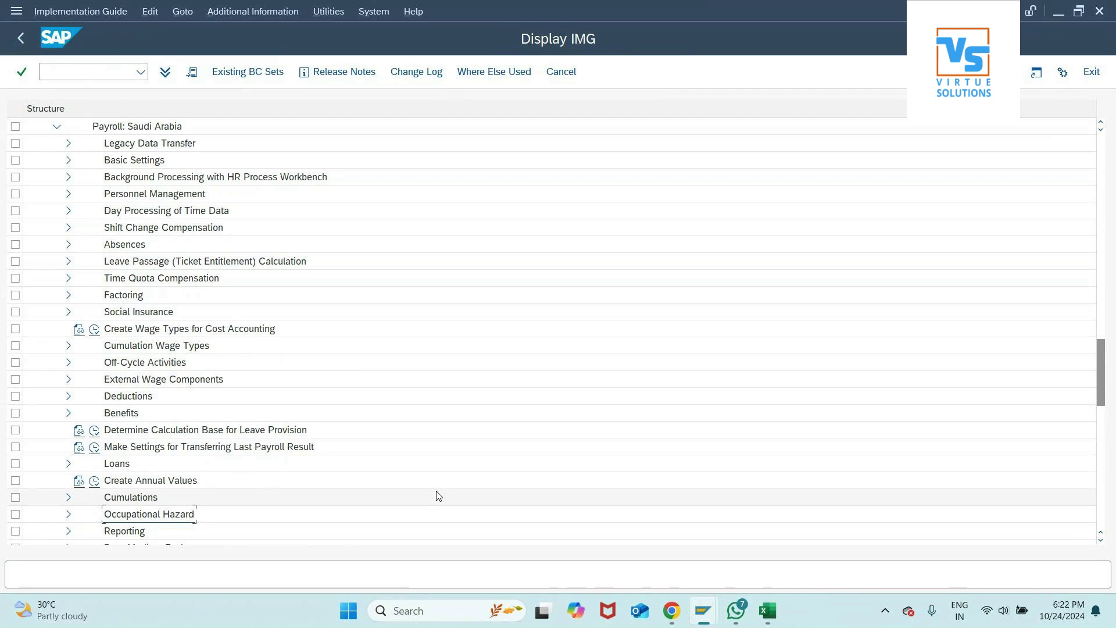
scroll(439, 496, "down", 5)
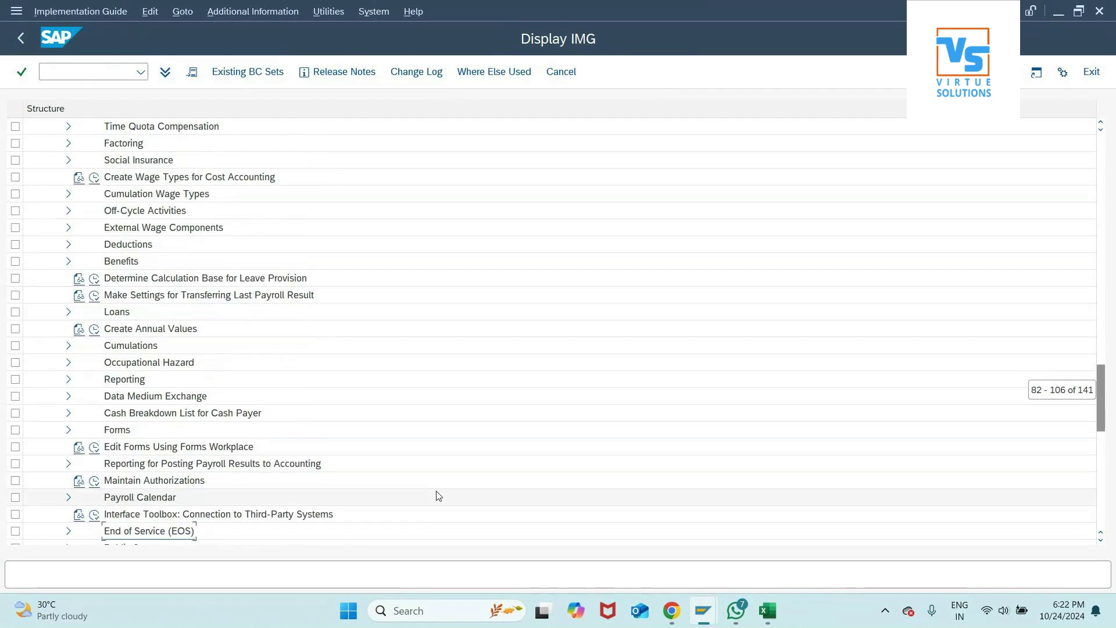
scroll(439, 496, "down", 2)
key("Up")
key("Up")
key("Up")
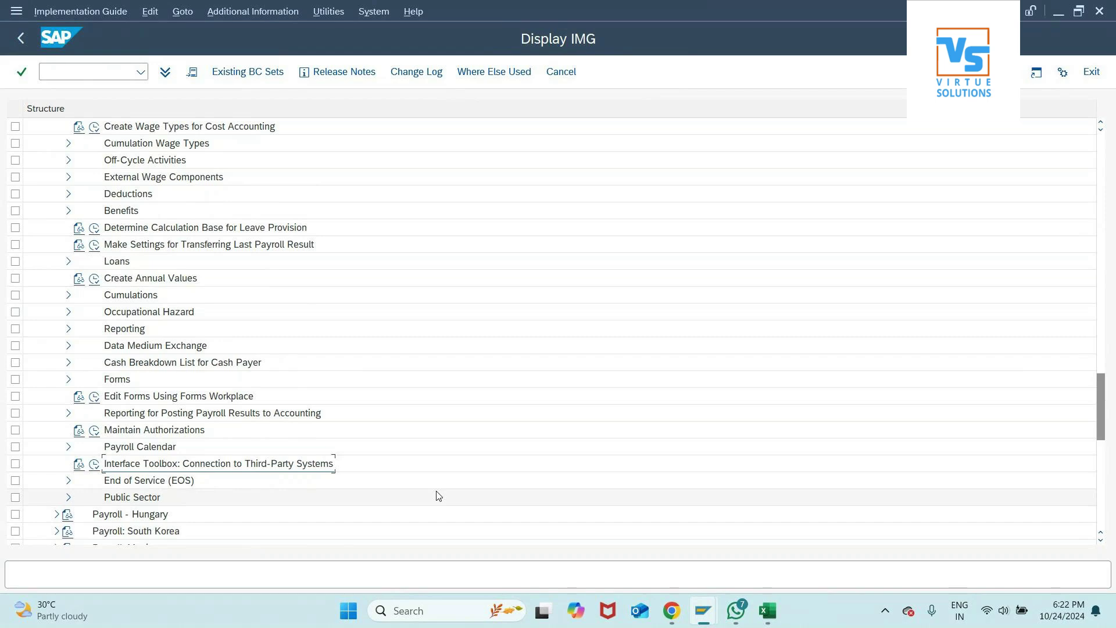
- Switch to the hcm demo workbook in Excel and enter "gross" in C23 and "earnings--" in D23 of Sheet2
key("alt+Tab")
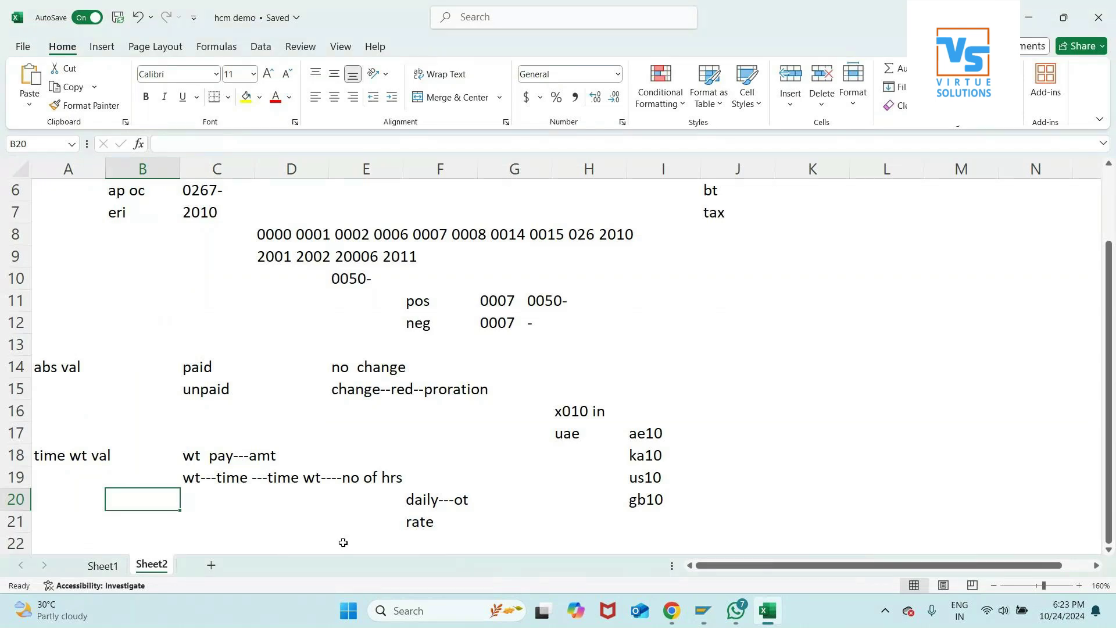
left_click(237, 535)
key("Return")
key("Return")
key("Return")
key("Return")
key("Up")
key("Up")
key("Up")
type("gross")
key("Tab")
type("earnings--")
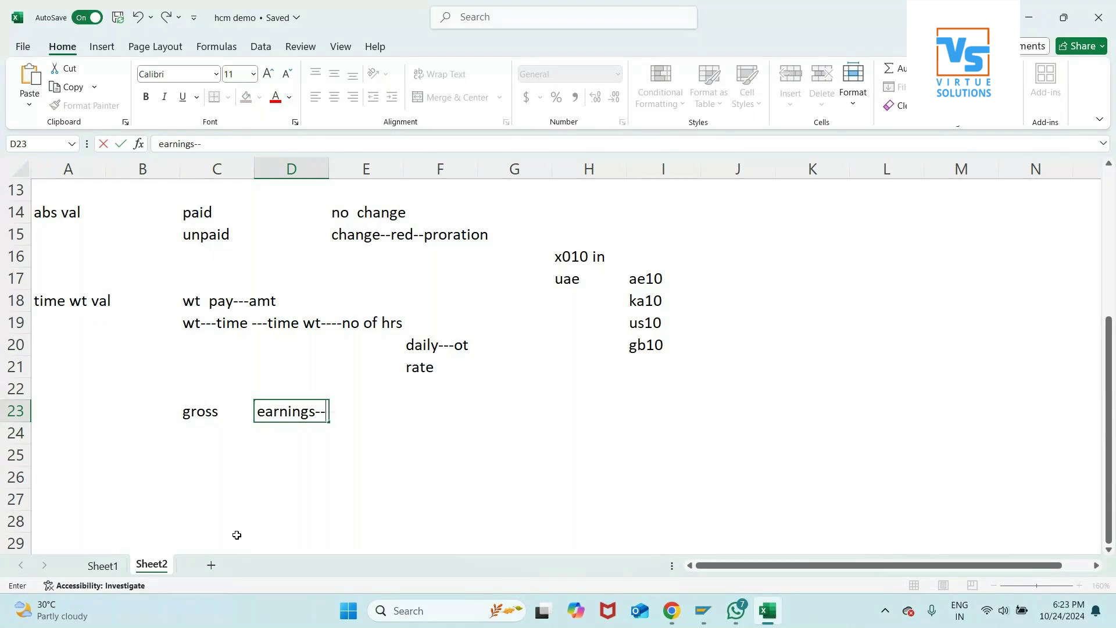
- Enter "ded" in C24, with "normal" in D24 and "stat du" in D25
key("Return")
type("ded")
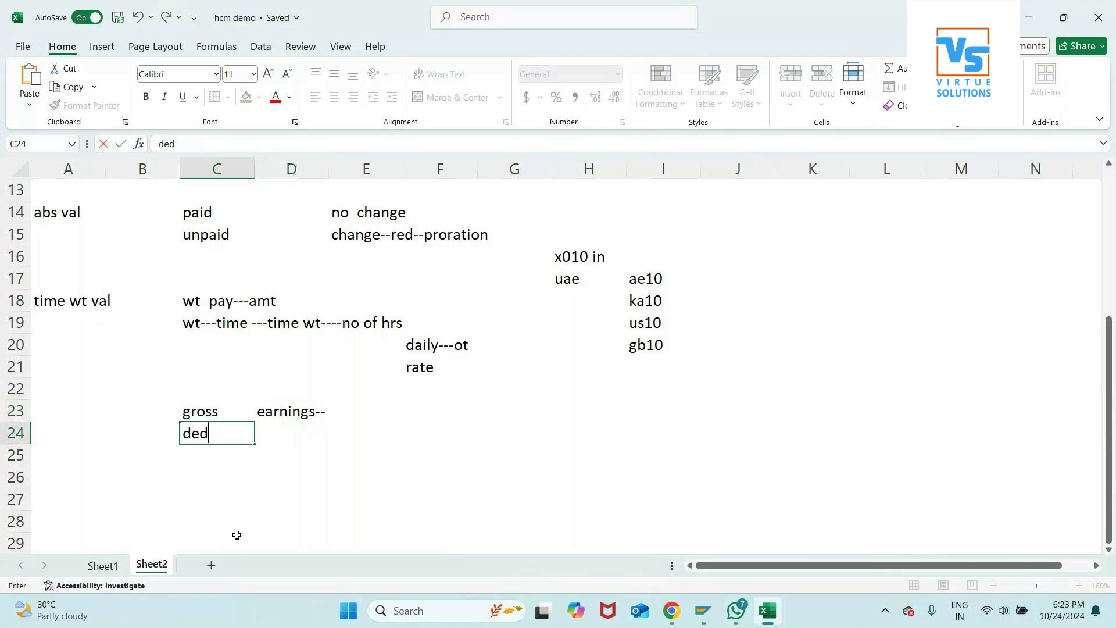
key("Tab")
type("normal")
key("Return")
type("st")
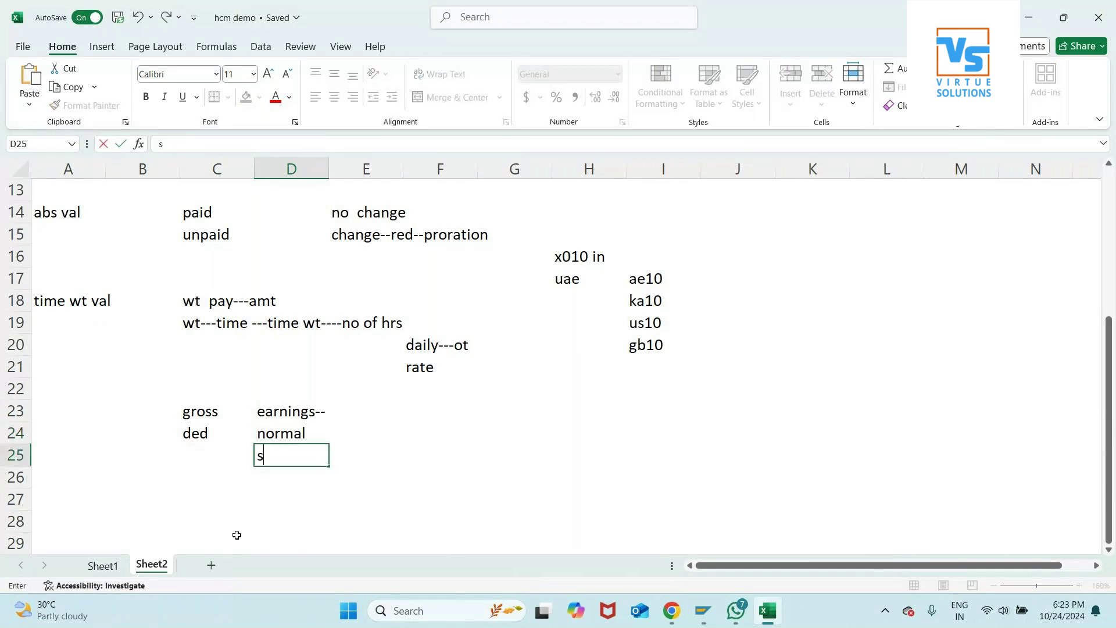
type("at du")
key("Return")
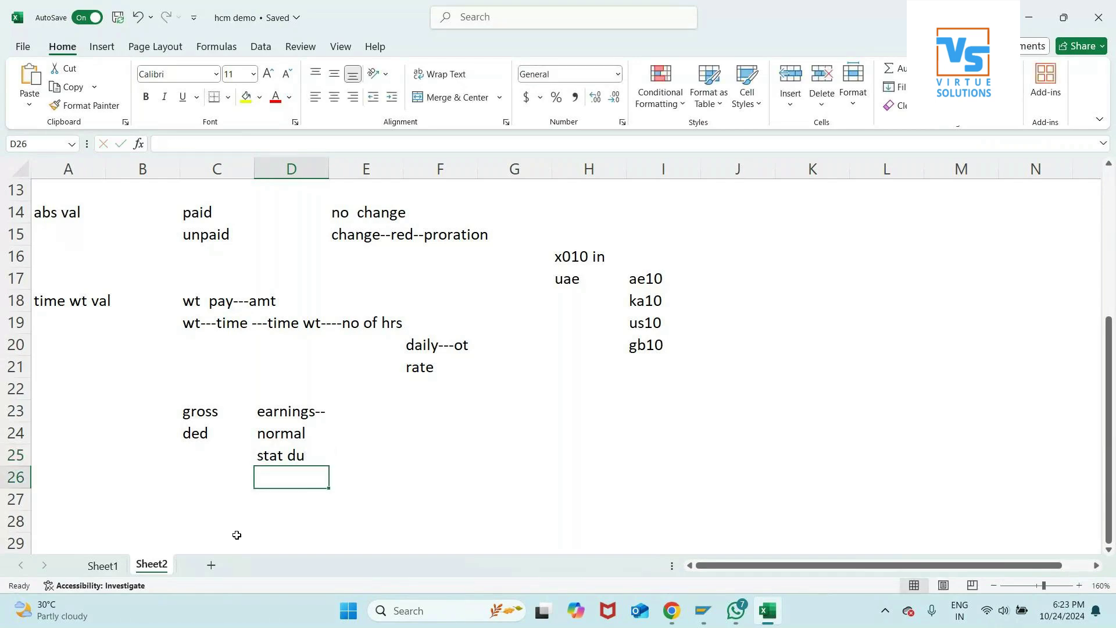
- Enter "gross -ded" in D26 and "net" in F26, and write "schema--function--secndy--" in D27
type("groos")
key("BackSpace")
key("BackSpace")
type("ss")
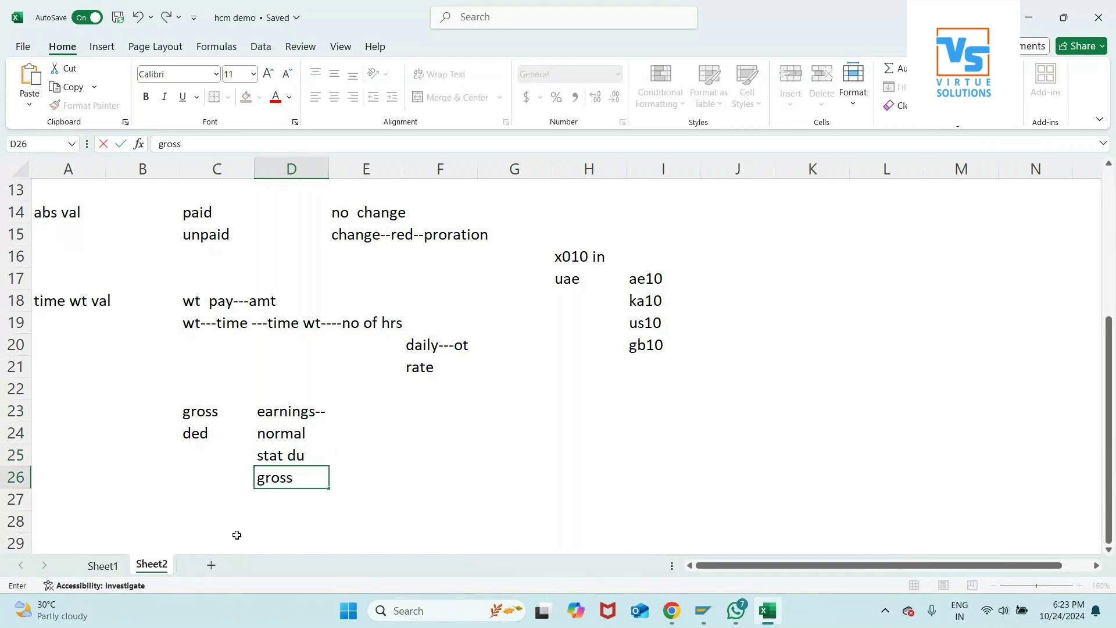
type(" -ded")
key("Tab")
key("Tab")
type("net")
key("Return")
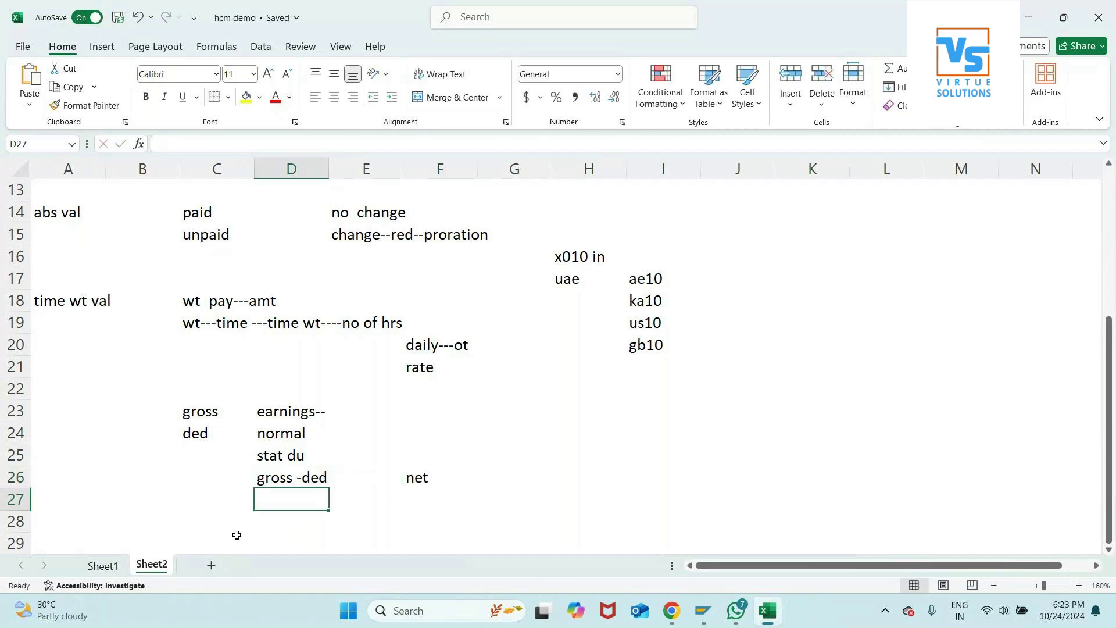
type("schema--")
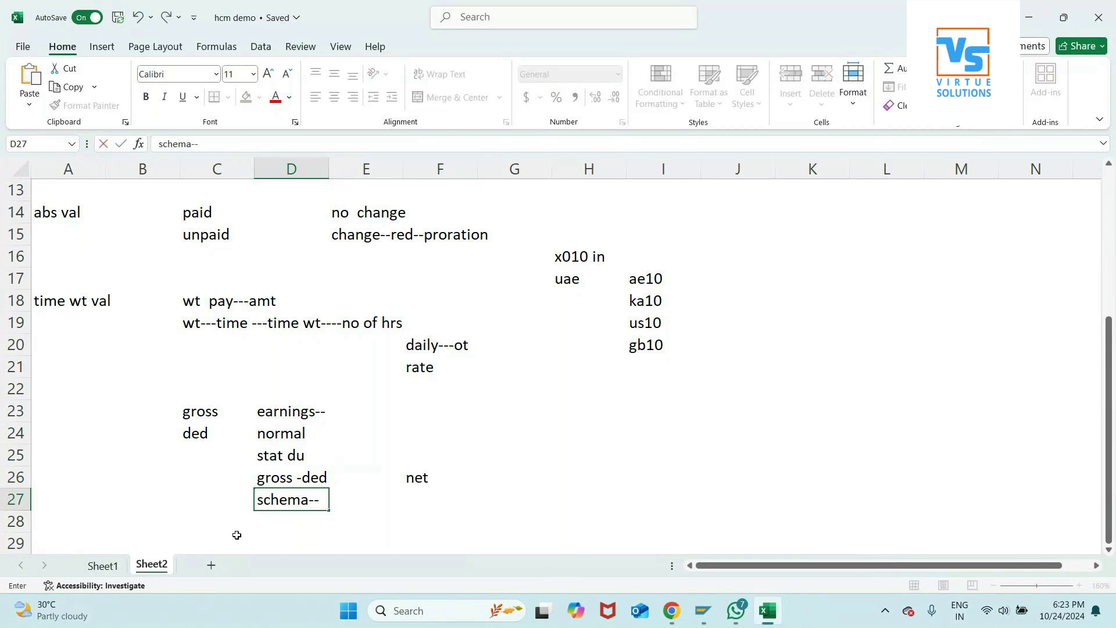
type("function--secndy--")
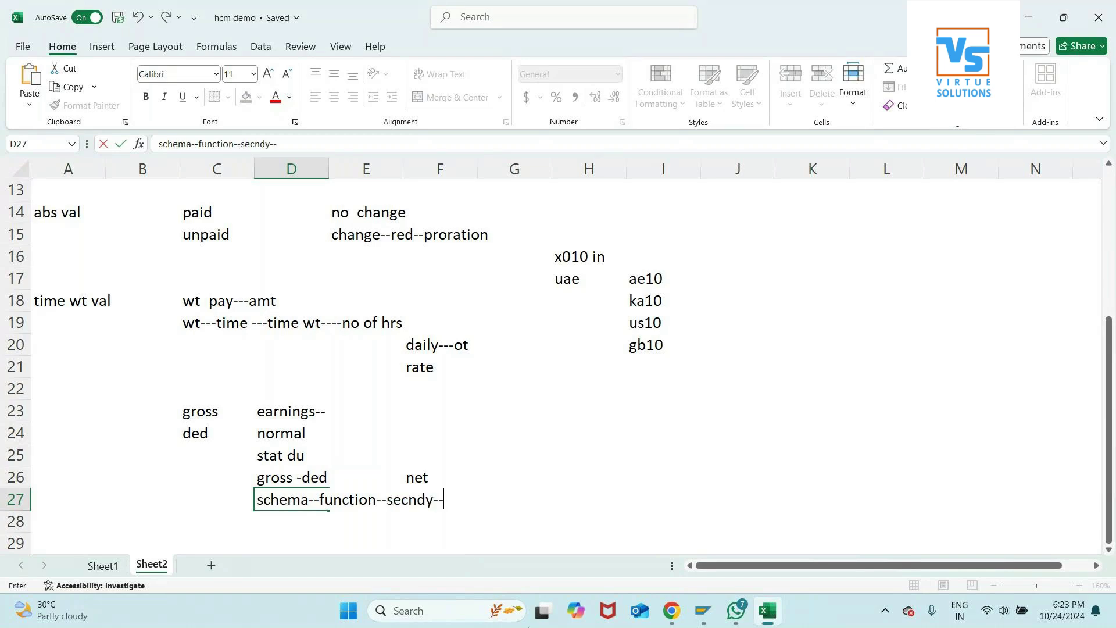
- Switch to the SAP payroll log, expand Final processing and the SORT RT output, and open the RT results table
mouse_move(705, 619)
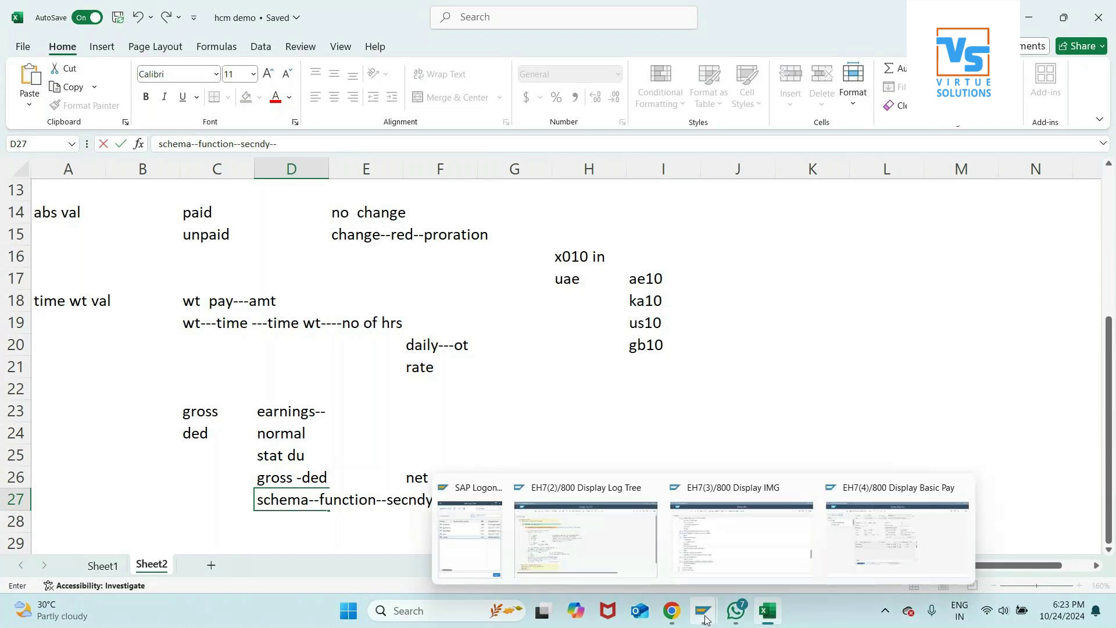
left_click(586, 535)
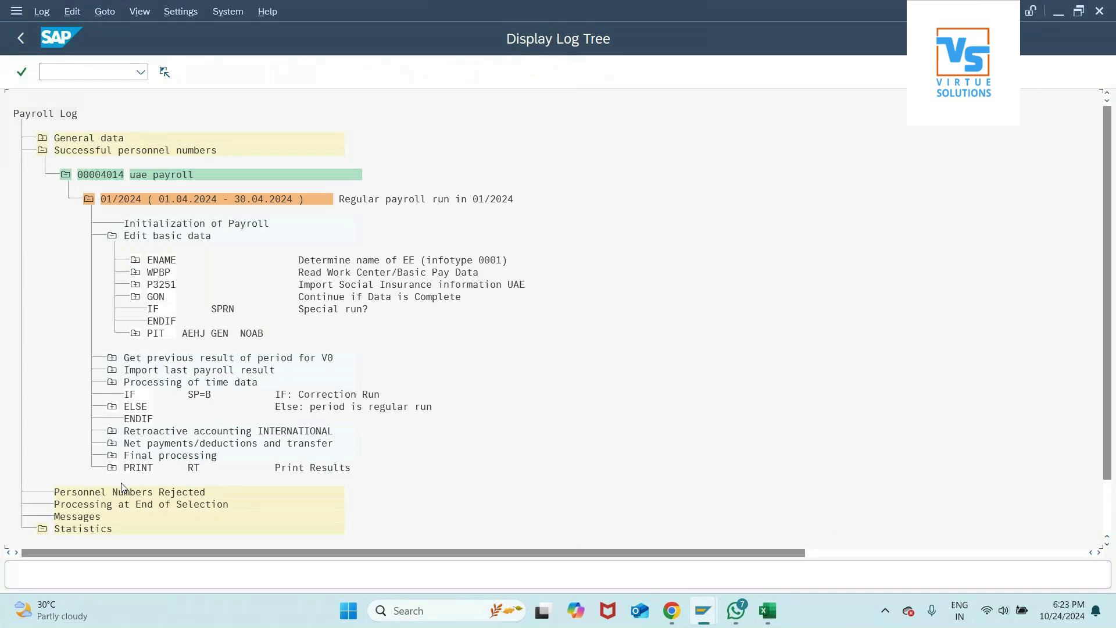
left_click(135, 443)
left_click(158, 492)
double_click(200, 505)
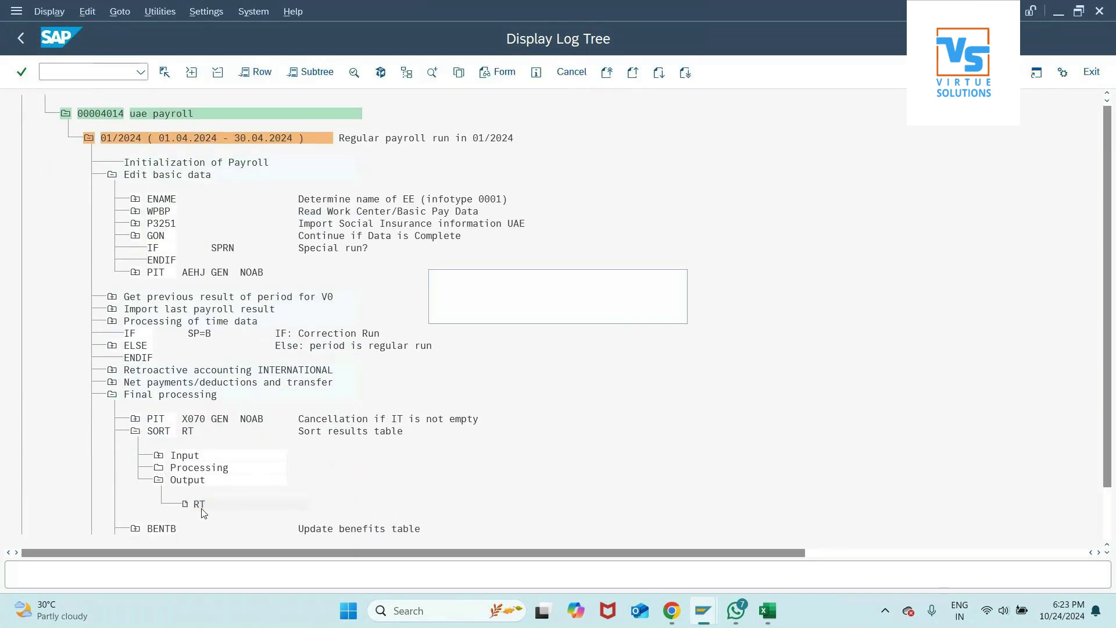
- Examine the RT table's wage types, from the /101 total gross amount to the 1FA1, 1FA2, /001 and /600 entries
left_click(464, 168)
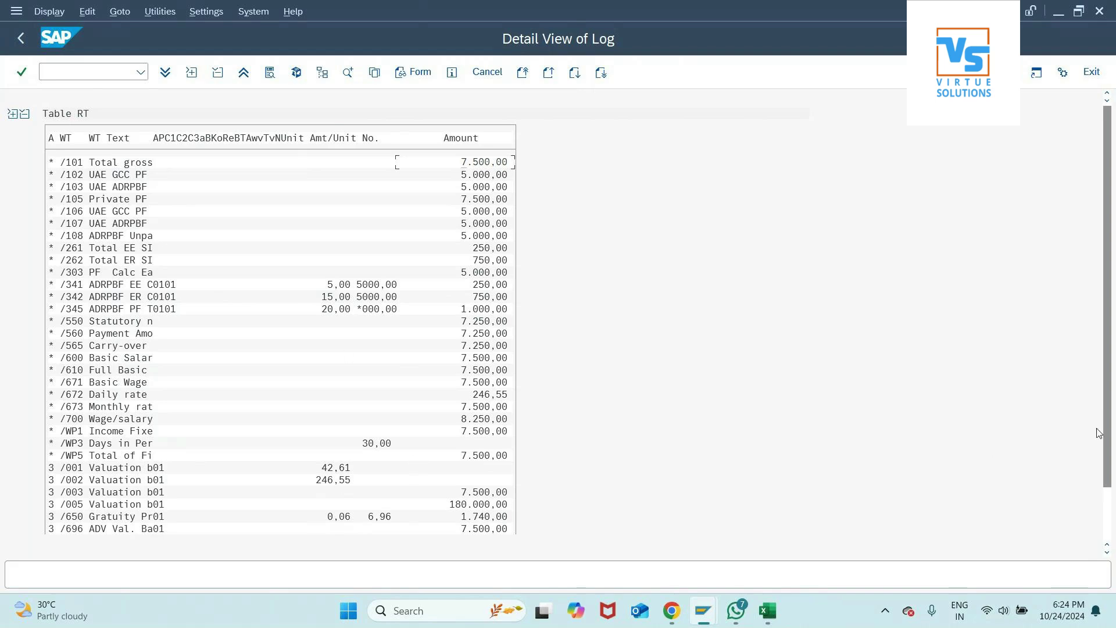
scroll(1109, 393, "down", 2)
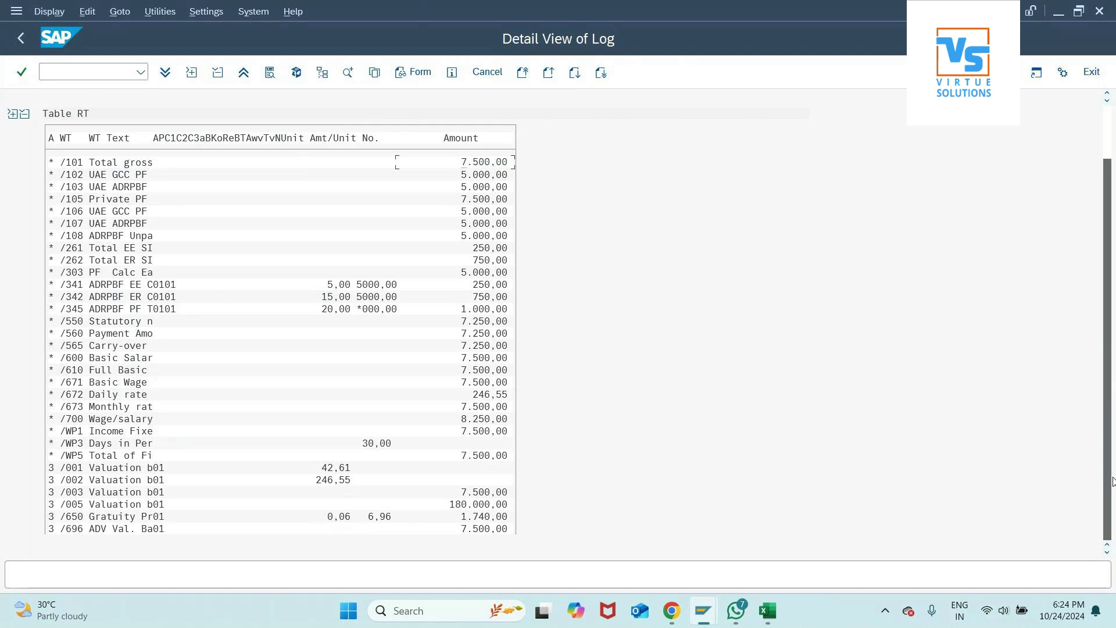
left_click(52, 484)
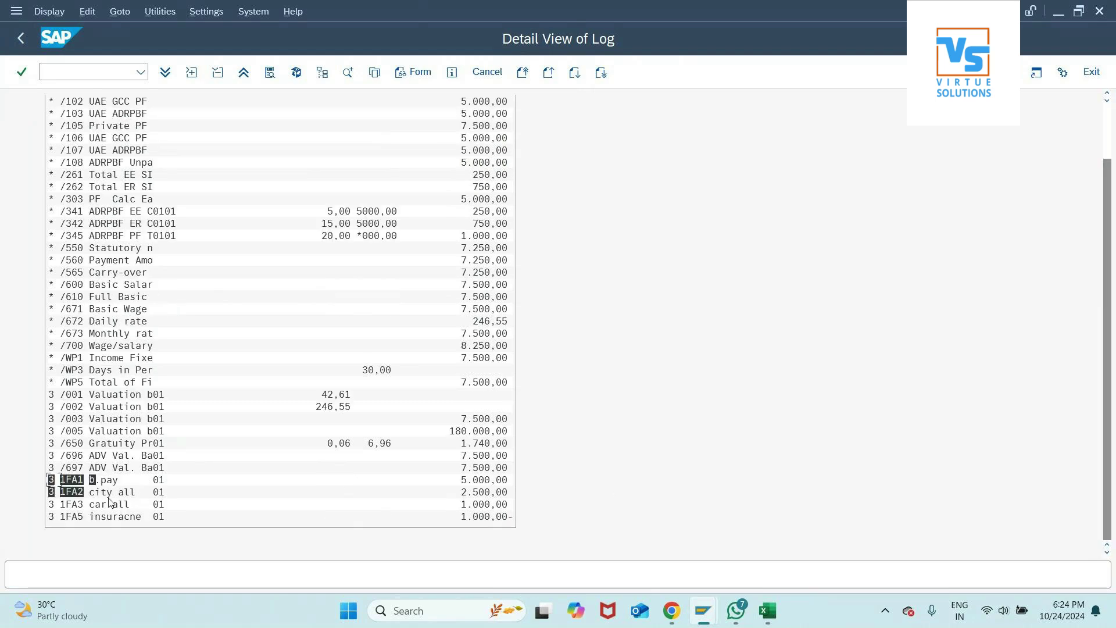
left_click(52, 395)
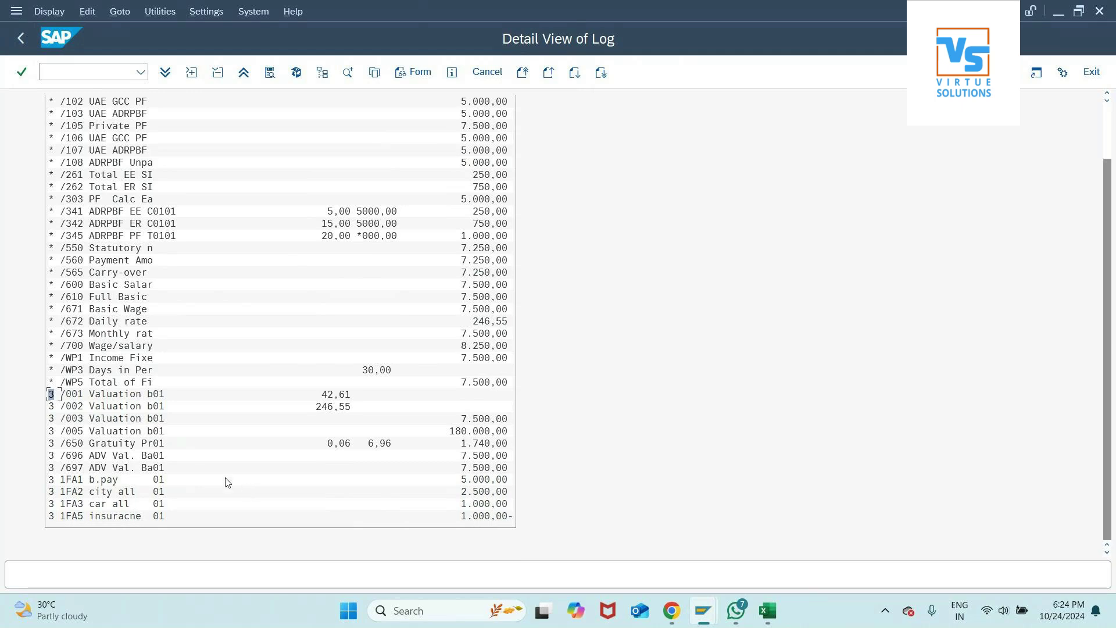
left_click(64, 284)
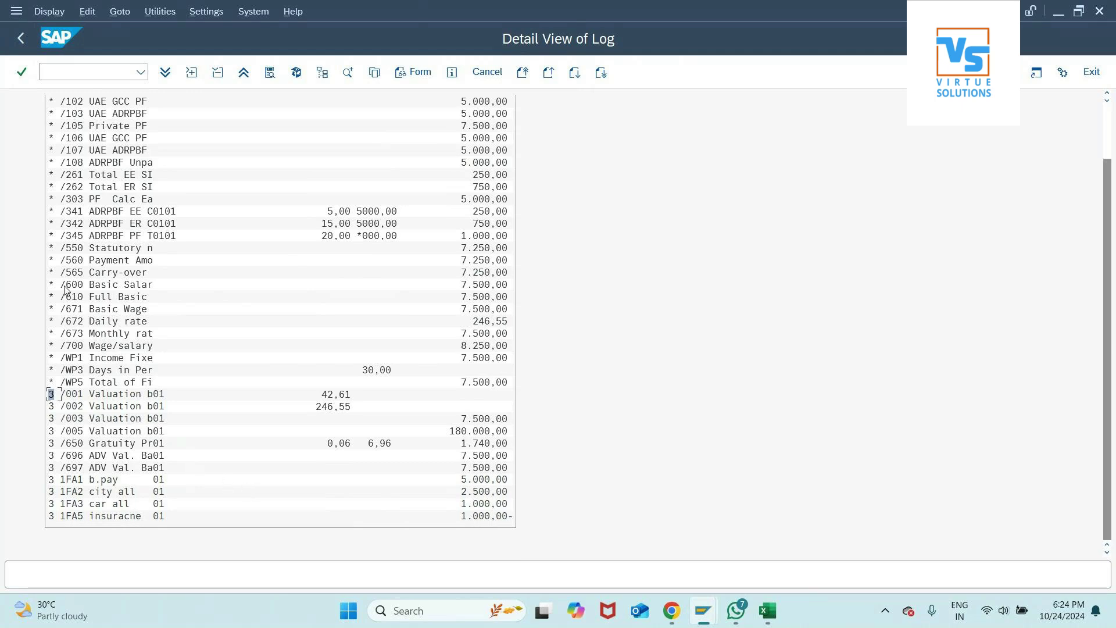
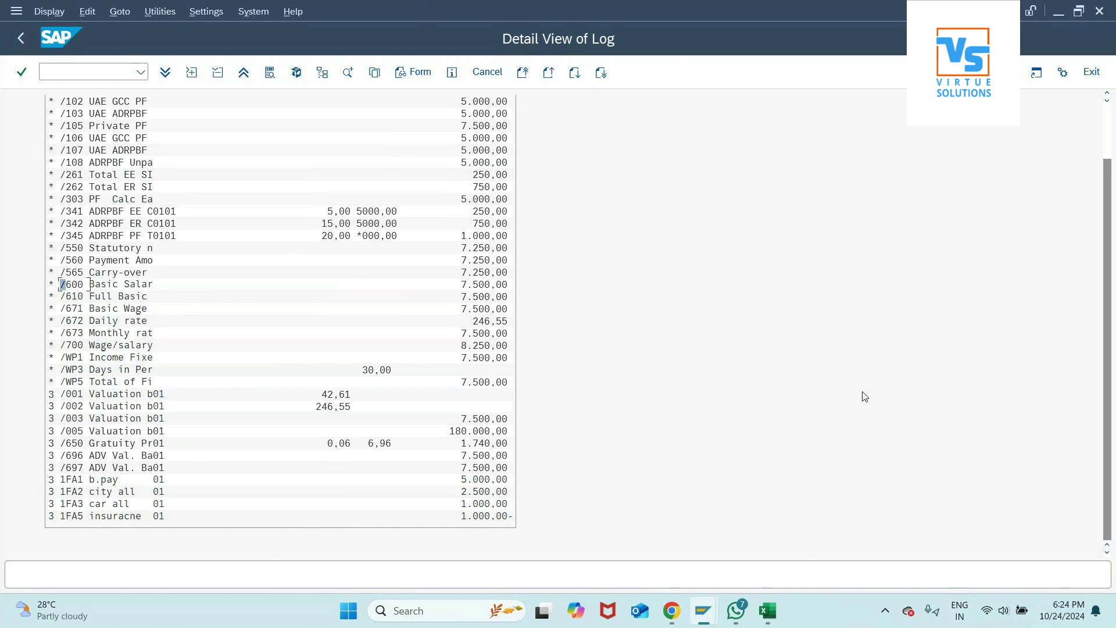
- Leave the RT table, exit the log display and the UAE payroll driver, and open Payroll Calculation KSA (PC00_M24_CALC)
left_click(22, 40)
left_click(22, 40)
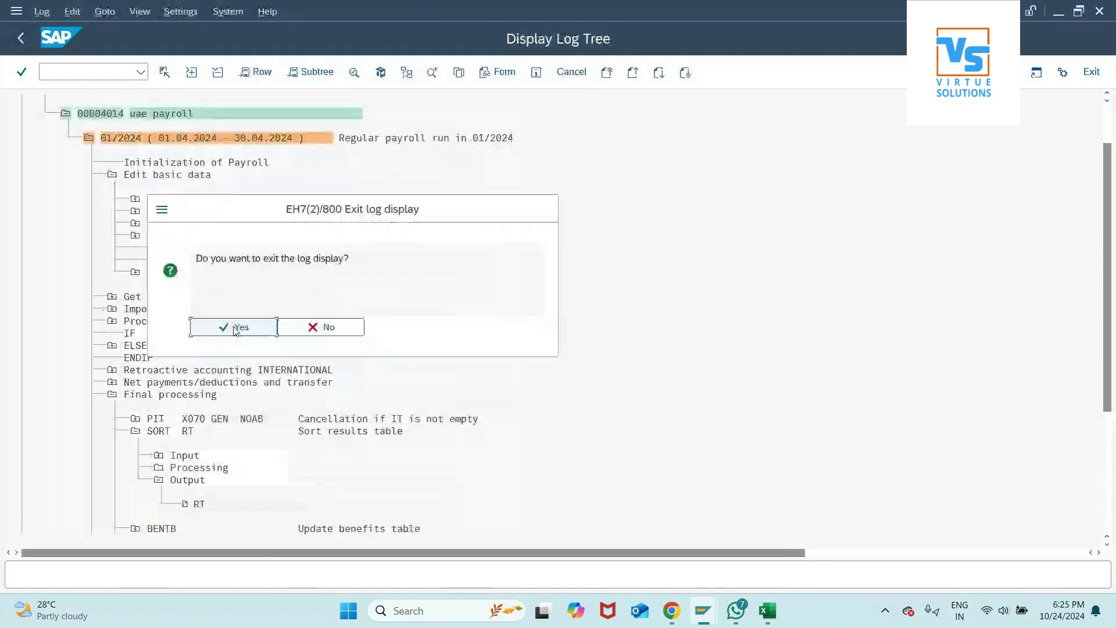
left_click(235, 329)
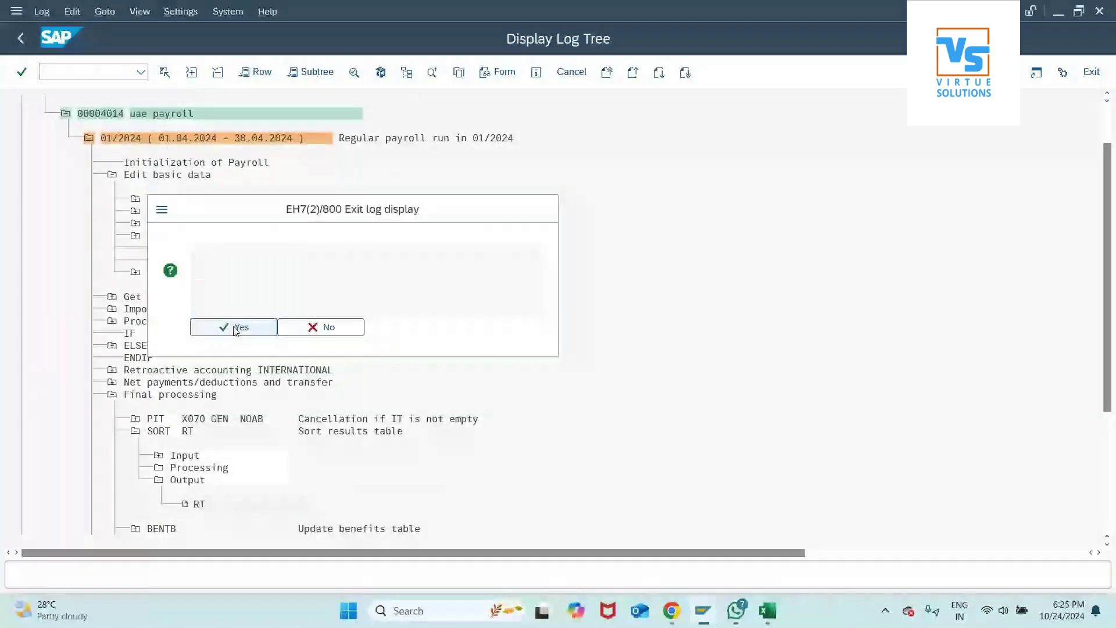
left_click(19, 37)
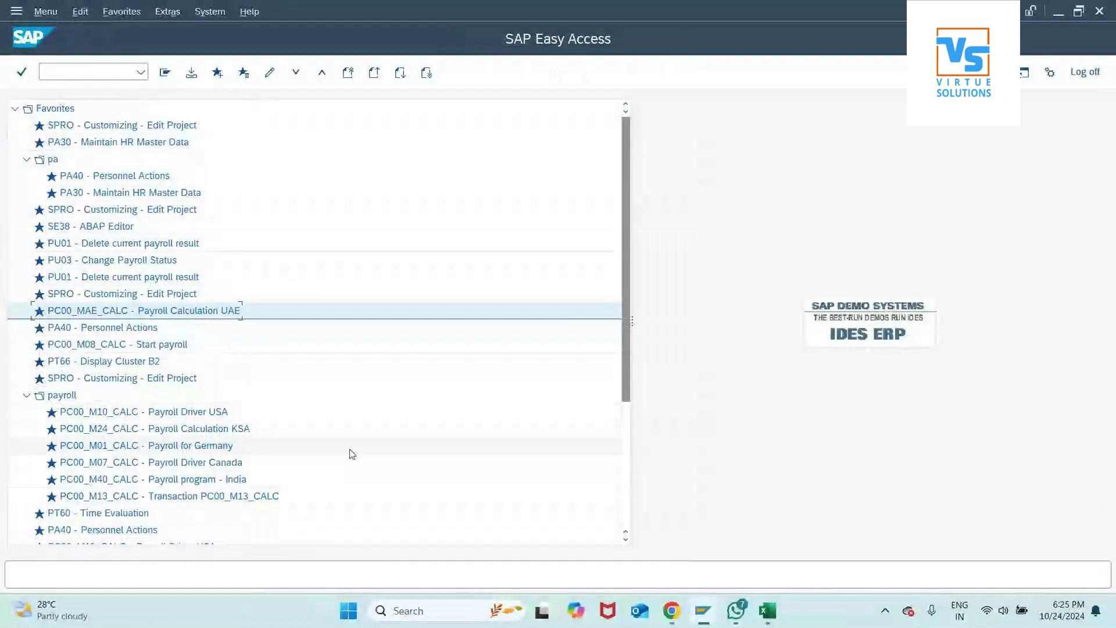
double_click(247, 428)
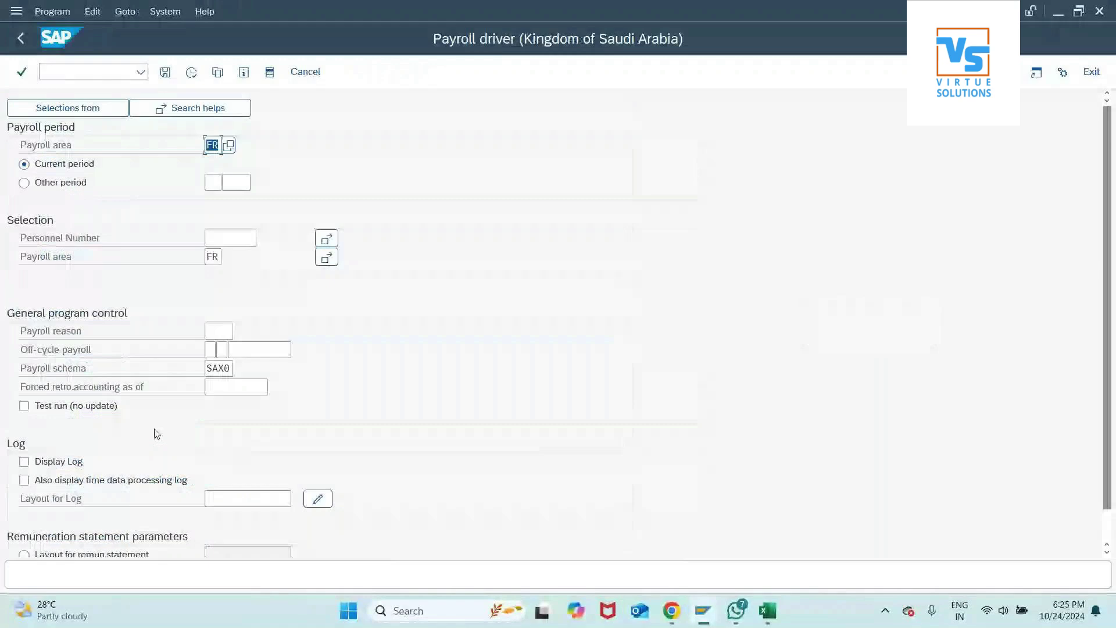
- Load the saved variant for payroll area OM, period 10/2023 and schema ZOP1, and run the KSA payroll with the log displayed
left_click(217, 71)
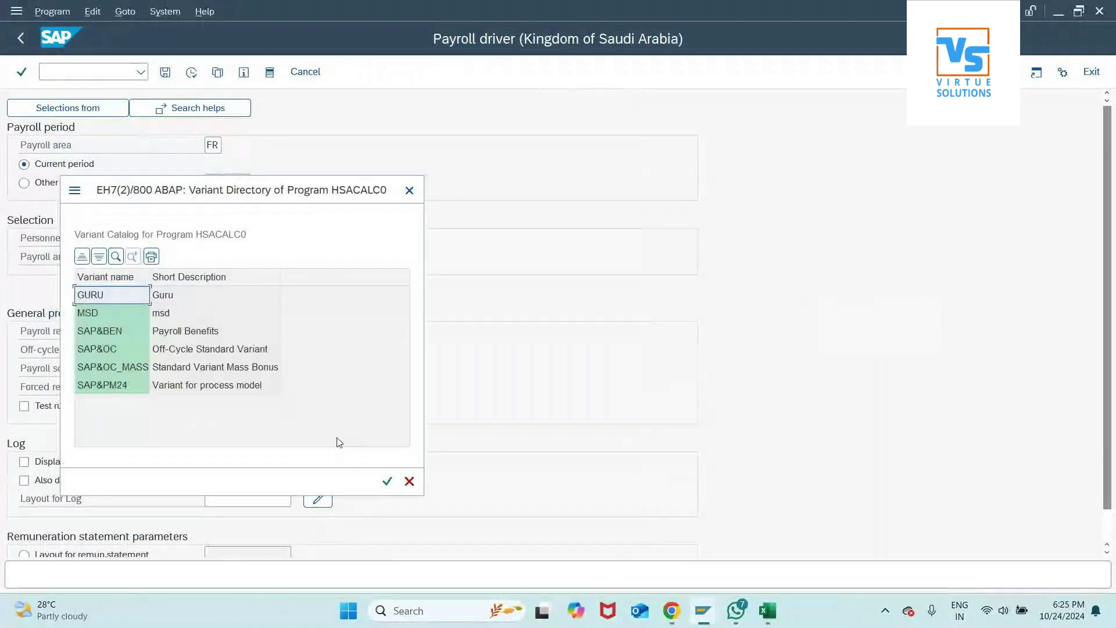
double_click(137, 322)
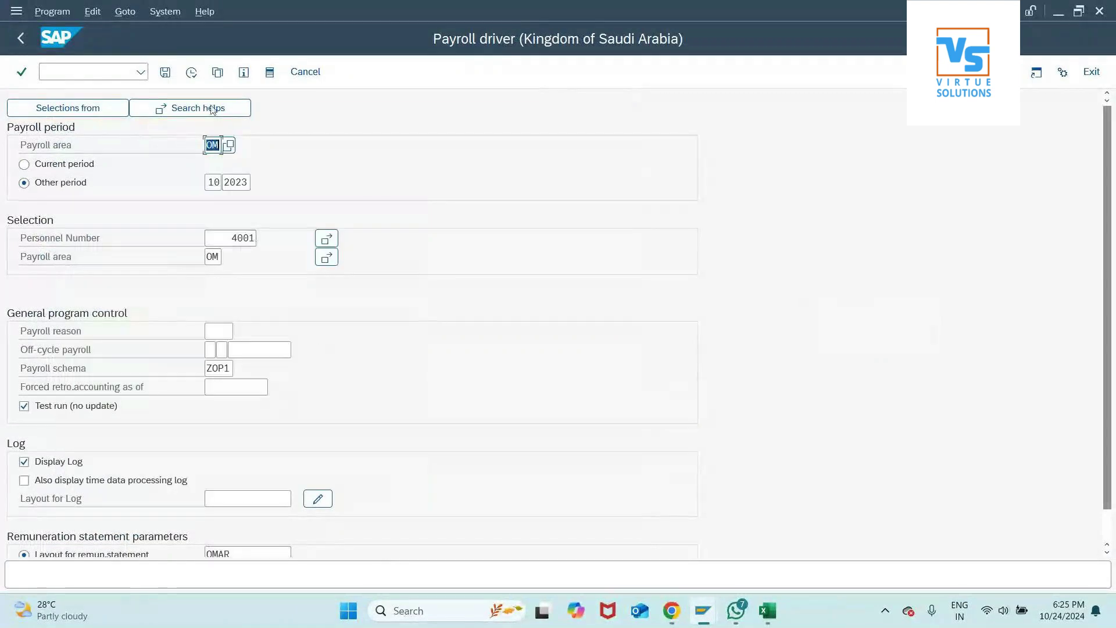
key("F8")
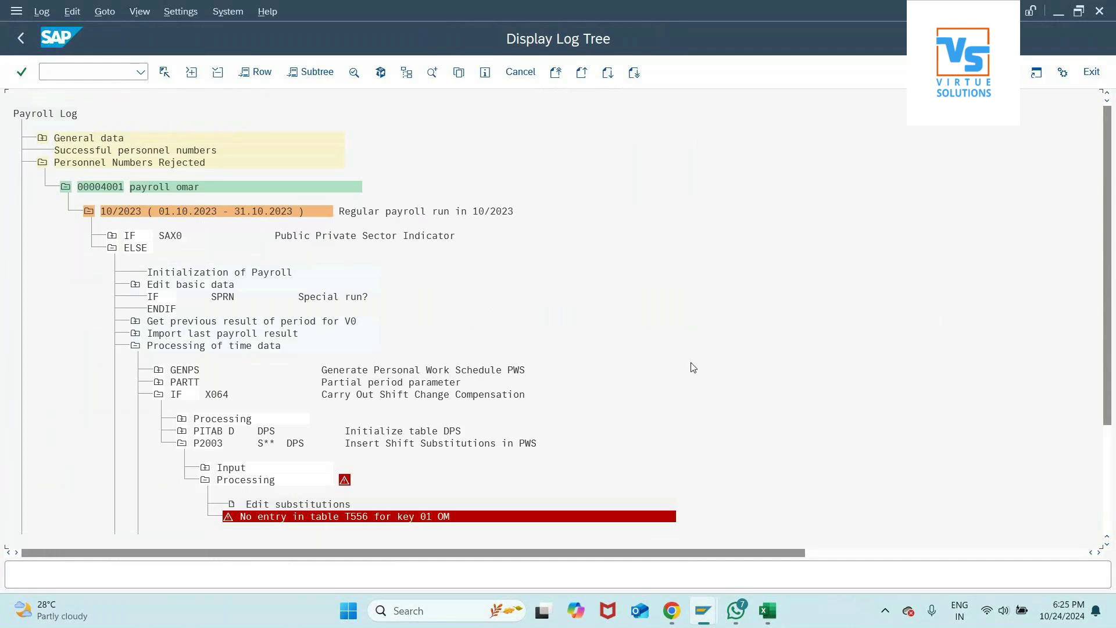
left_click(347, 517)
- Start SM30 in a new session and open the Substitution Types view (V_T556) of table T556 for maintenance
key("alt+Tab")
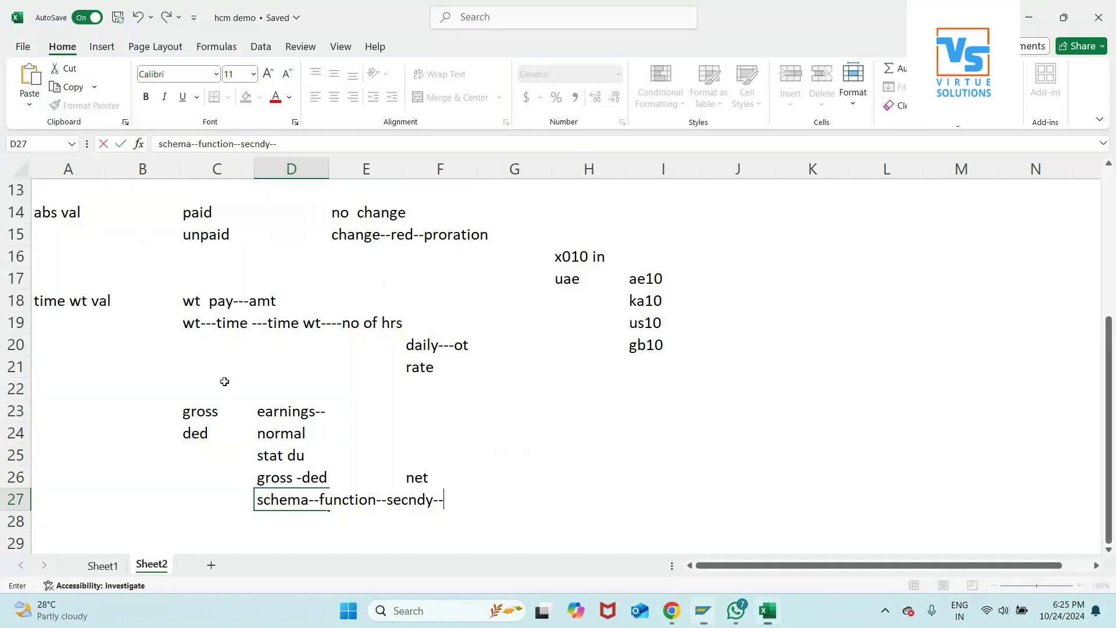
key("alt+Tab")
left_click(108, 74)
type("/osm30")
key("Return")
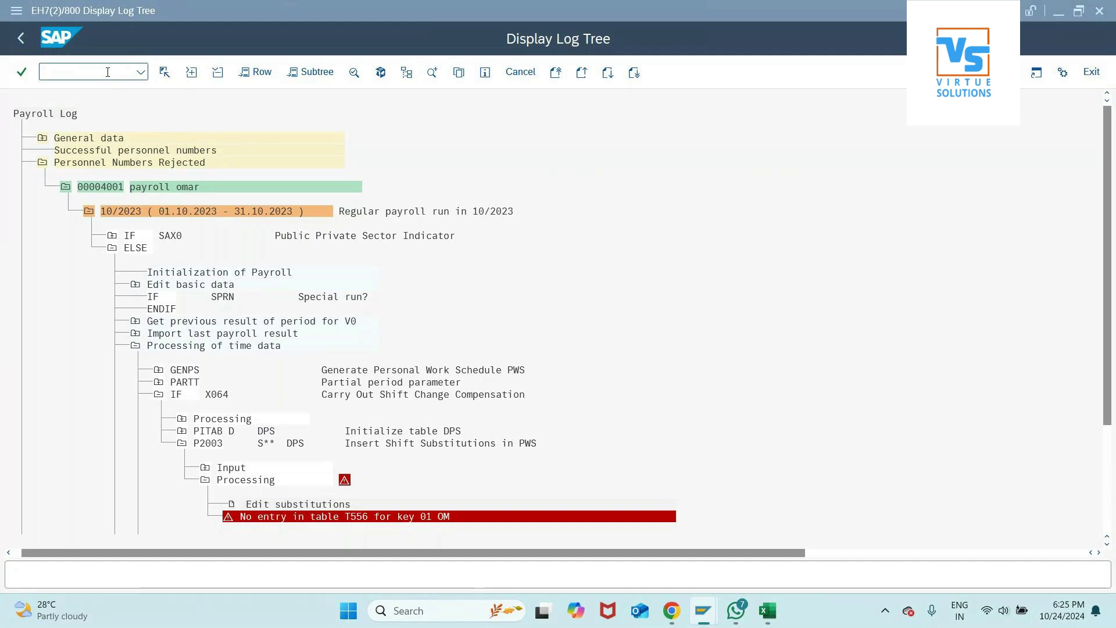
type("T556")
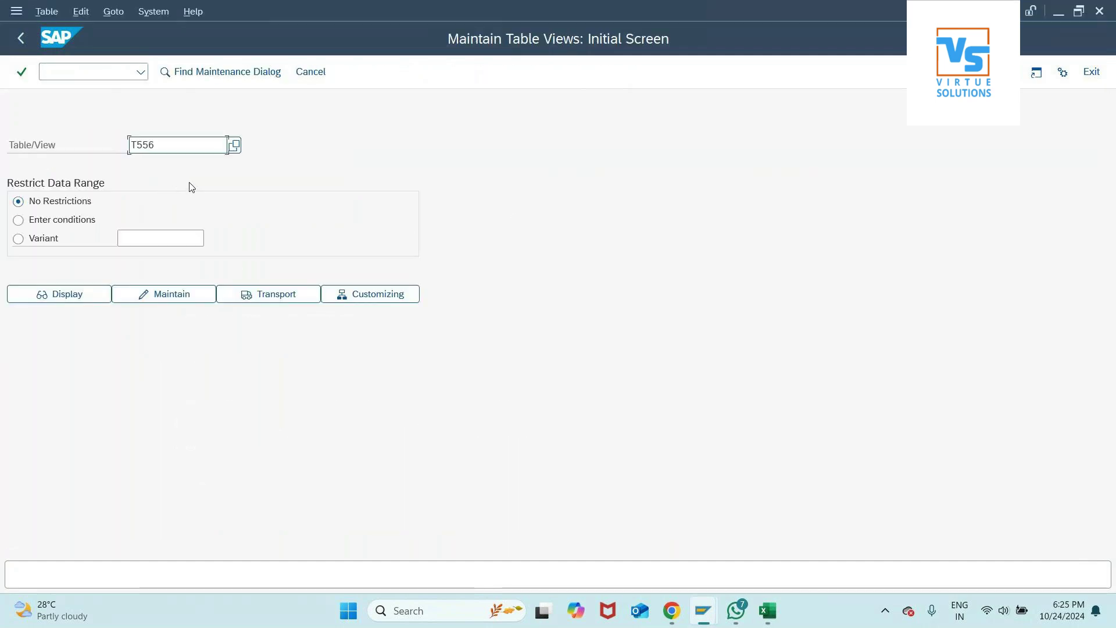
left_click(225, 79)
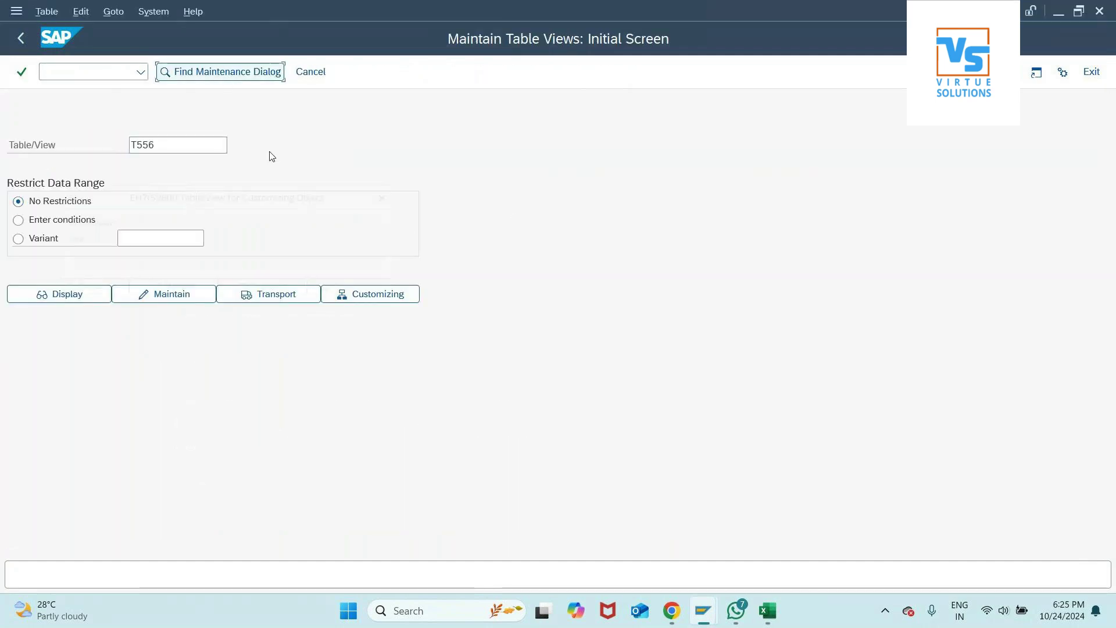
left_click(388, 294)
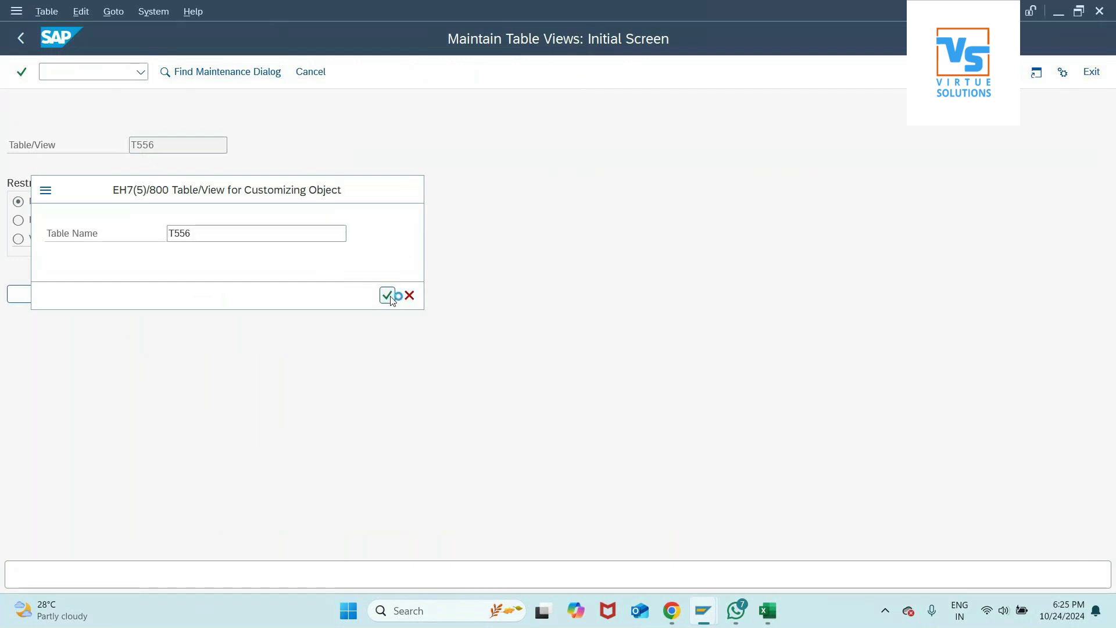
double_click(259, 343)
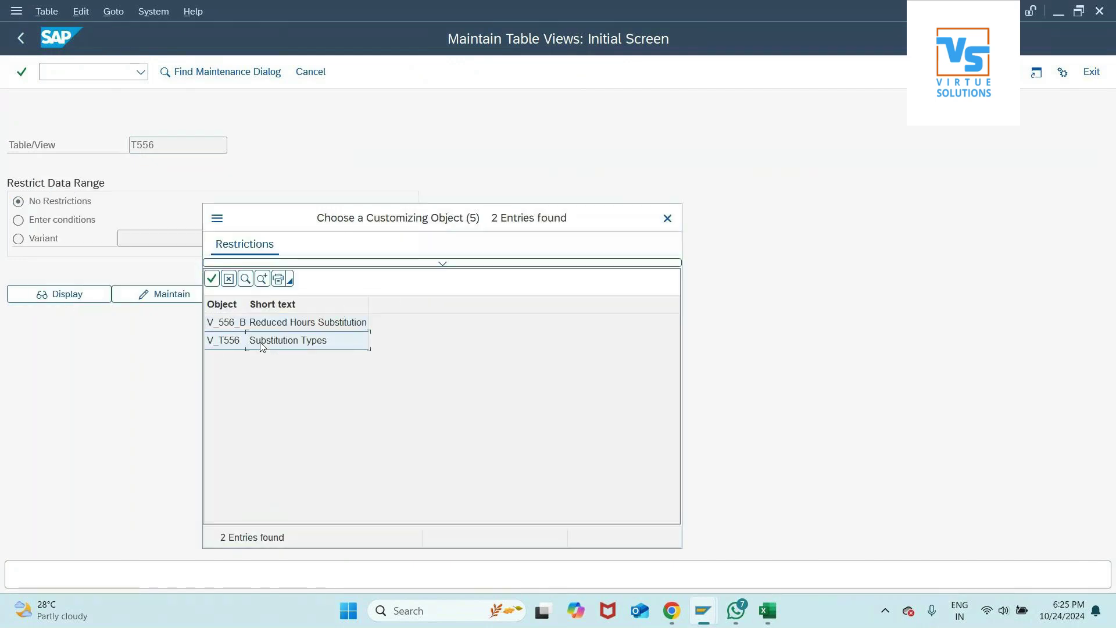
left_click(158, 294)
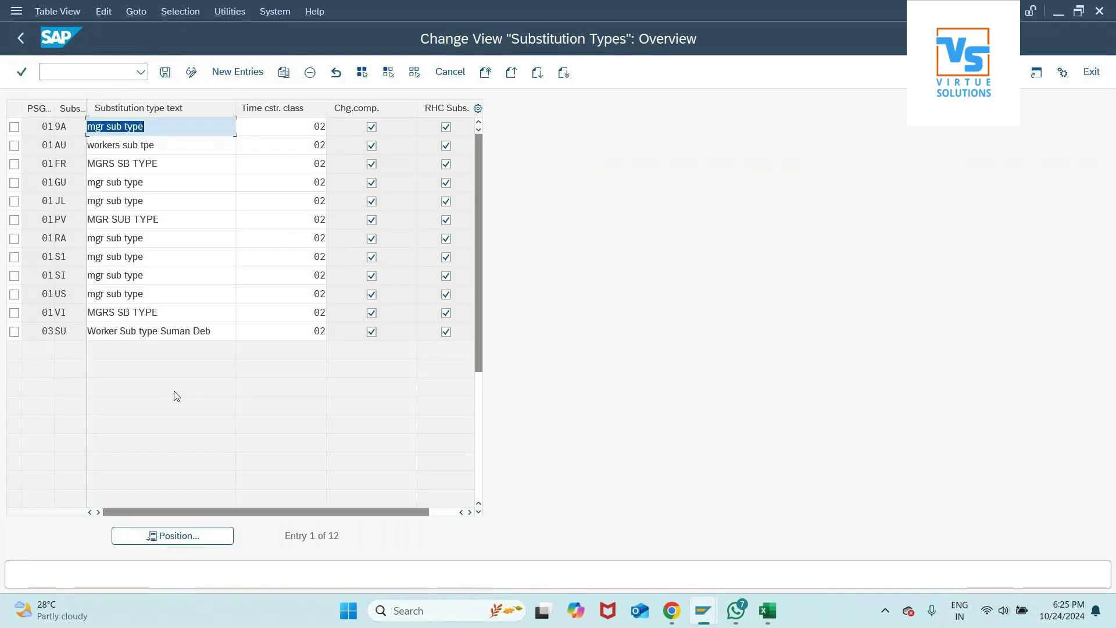
- Copy substitution type 9A of grouping 01 to a new entry OM and save the table
left_click(14, 126)
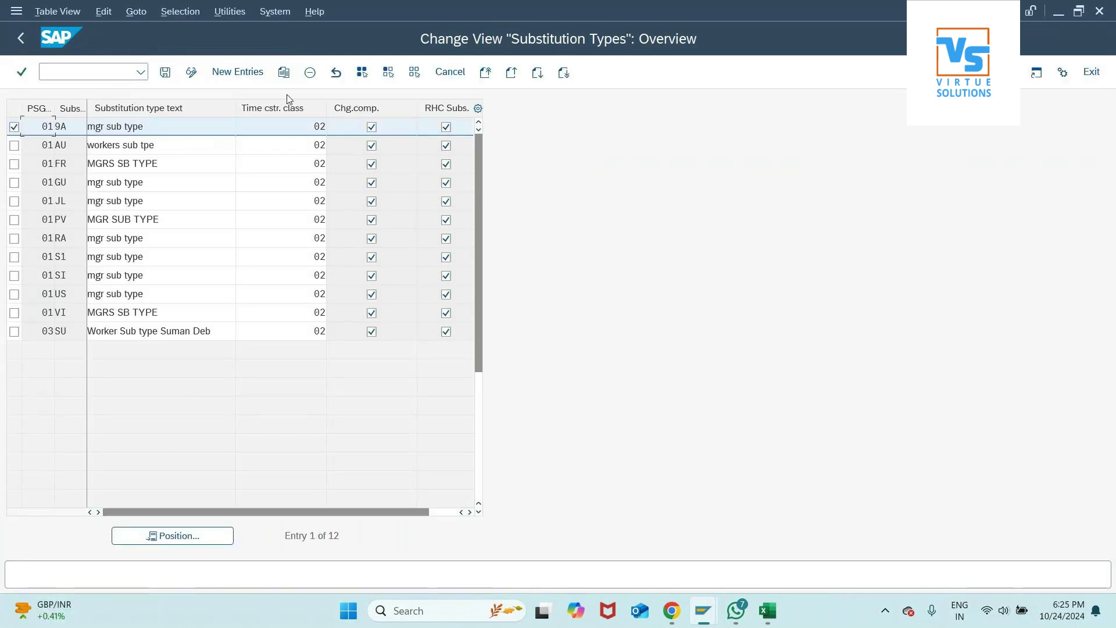
left_click(285, 72)
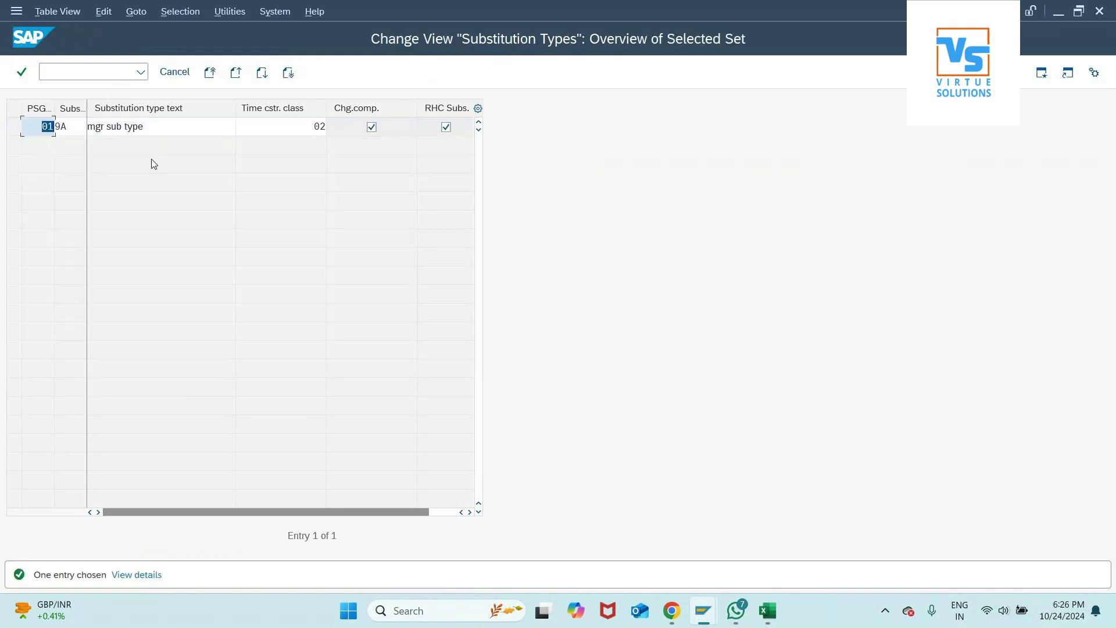
key("Tab")
type("OM")
key("Return")
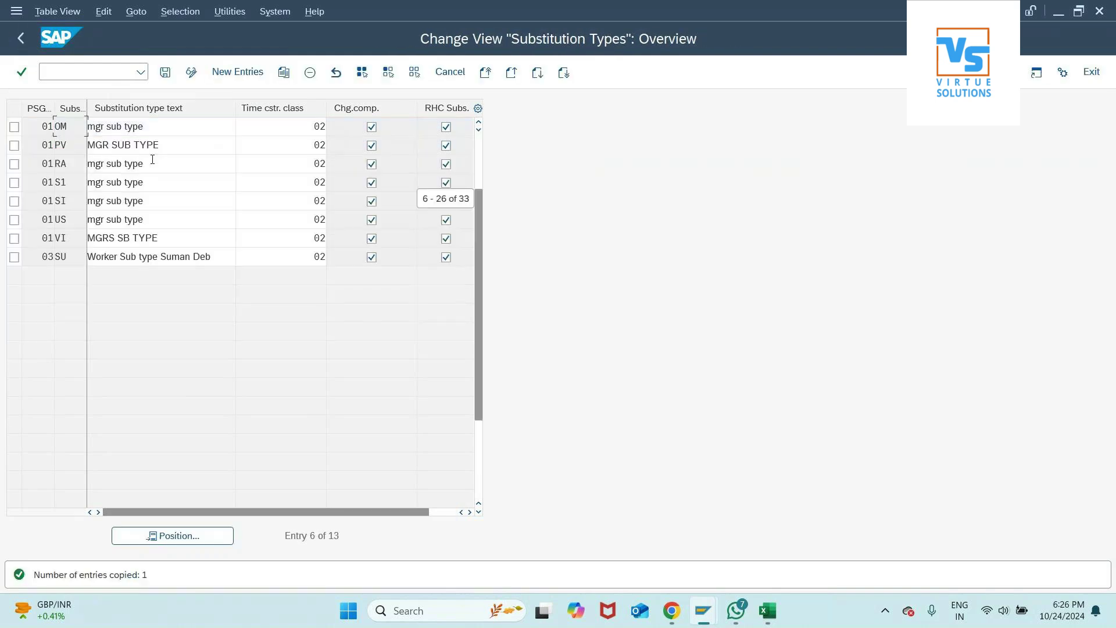
key("ctrl+s")
key("Return")
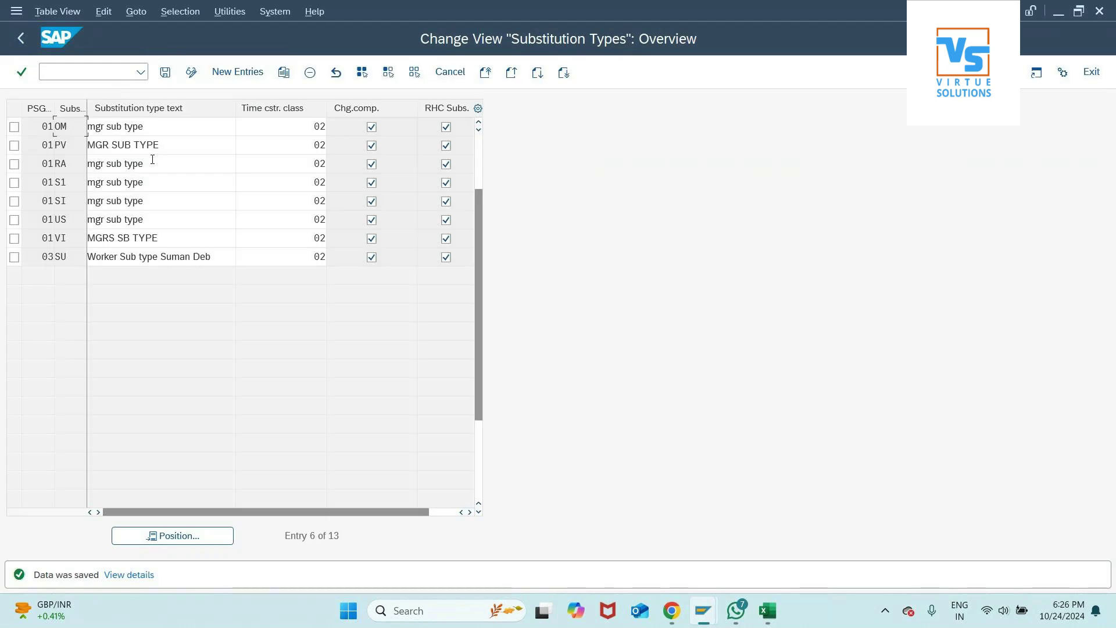
- Return from the payroll log to the KSA payroll driver and run the payroll again with the same selection
key("alt+Tab")
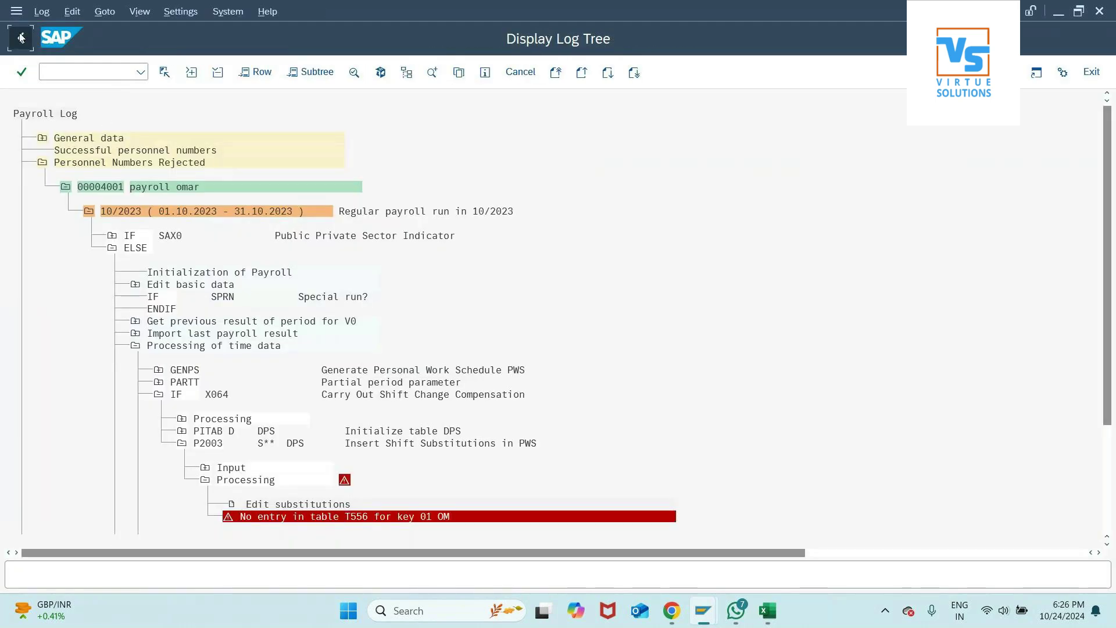
key("F3")
left_click(215, 327)
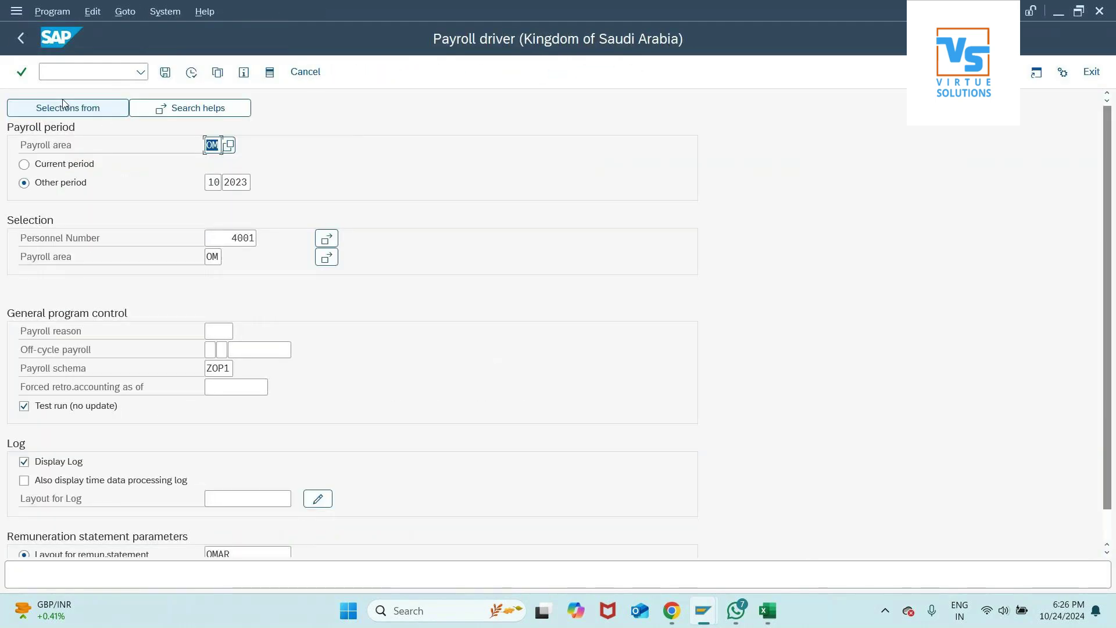
left_click(191, 72)
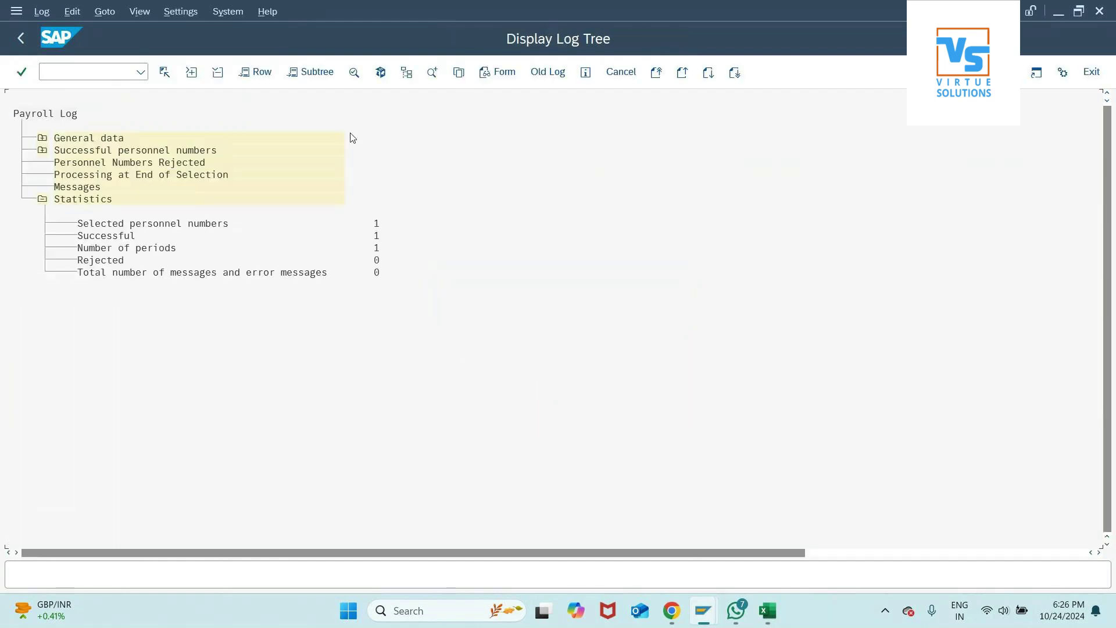
- Display the remuneration form and examine the payments, total gross, statutory net, personal deductions and payment amount
left_click(491, 74)
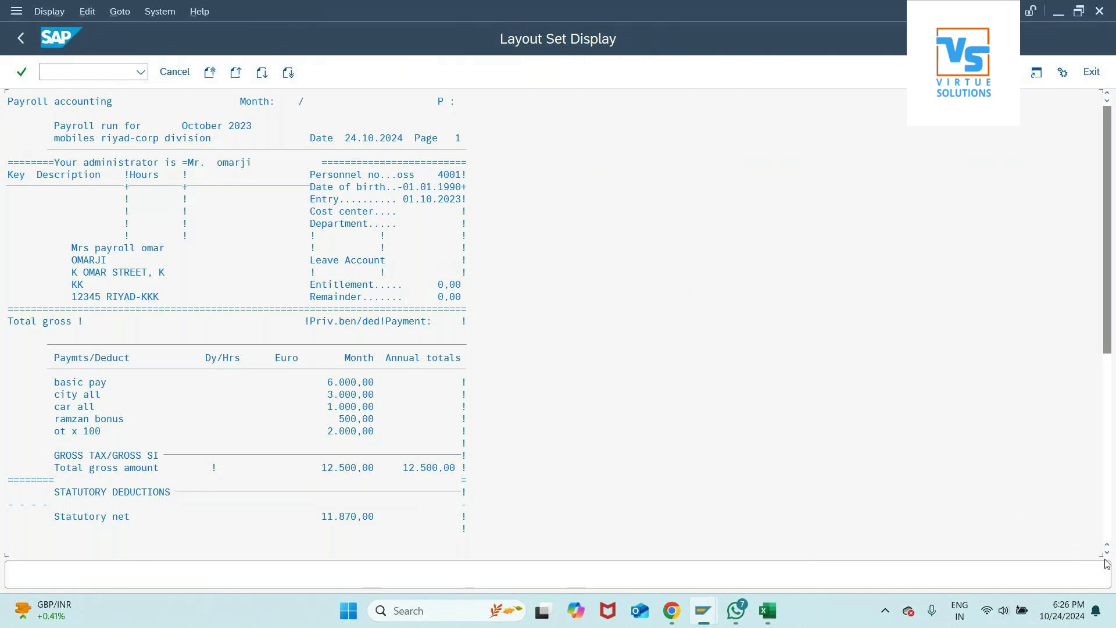
scroll(1111, 557, "down", 2)
scroll(1108, 557, "down", 1)
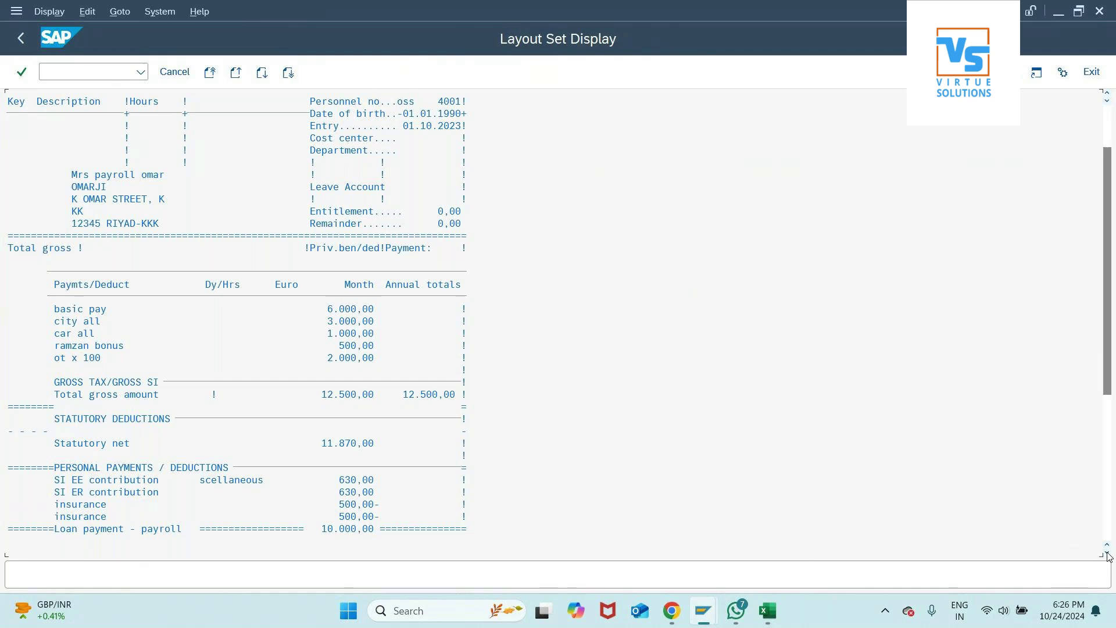
scroll(1109, 557, "down", 4)
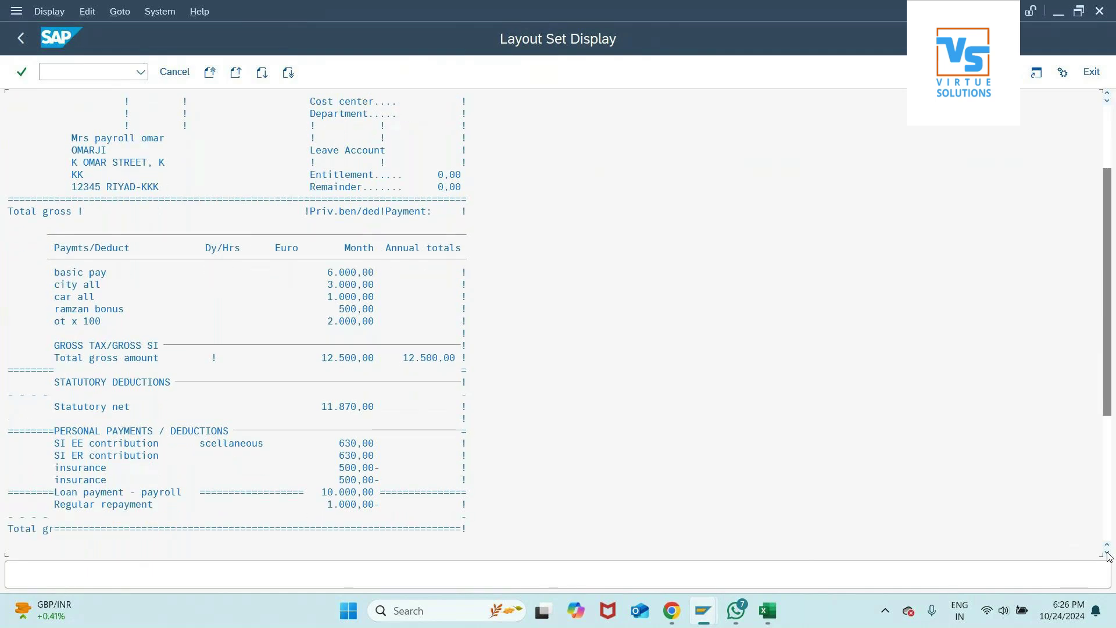
scroll(1108, 556, "down", 3)
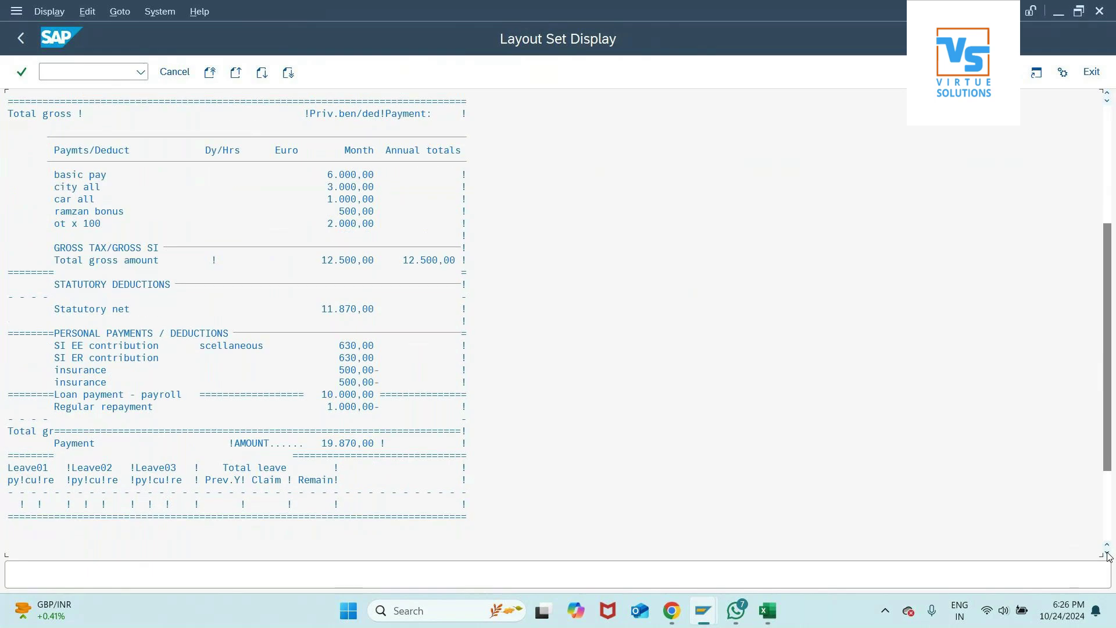
- Leave the form, expand the 10/2023 run's Final processing and SORT RT output, and open the RT table at the GOSI wage types from /320
left_click(24, 41)
left_click(43, 151)
left_click(89, 199)
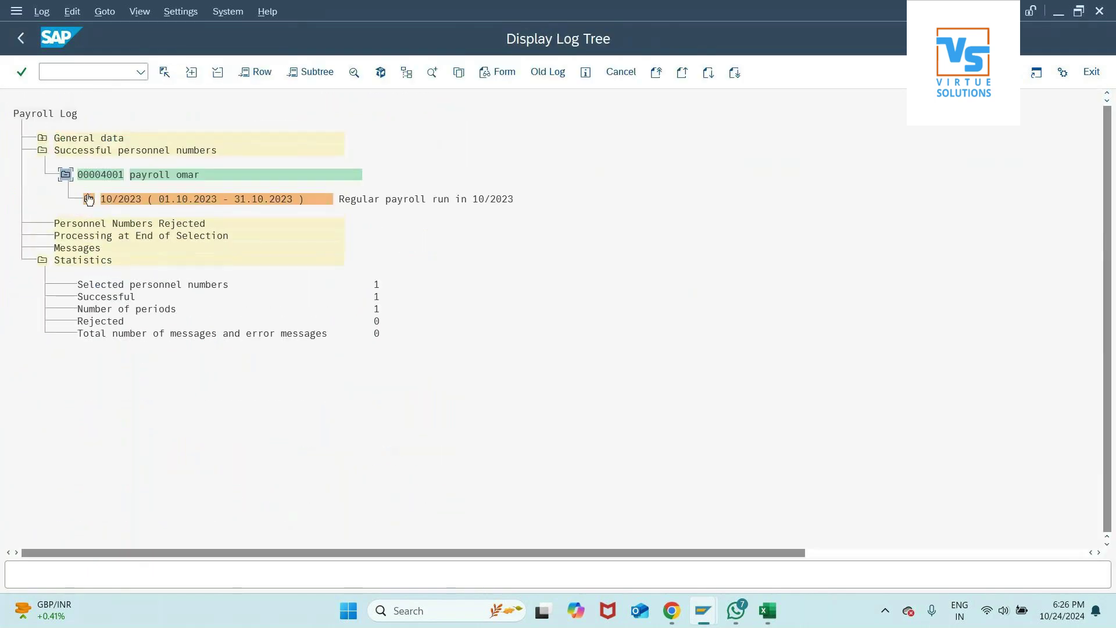
left_click(112, 235)
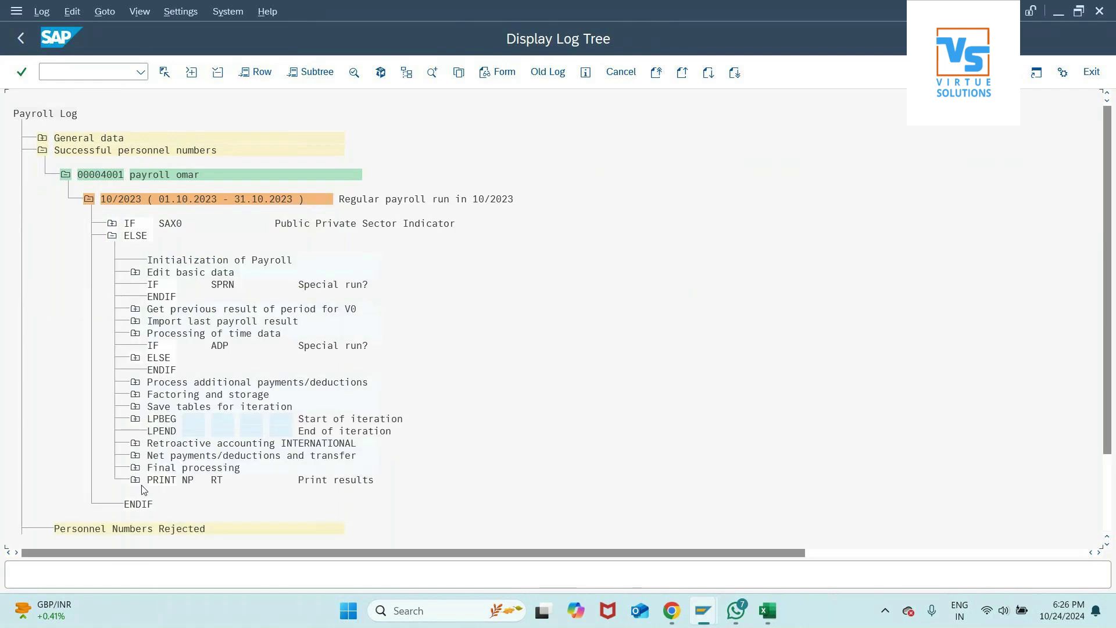
left_click(135, 468)
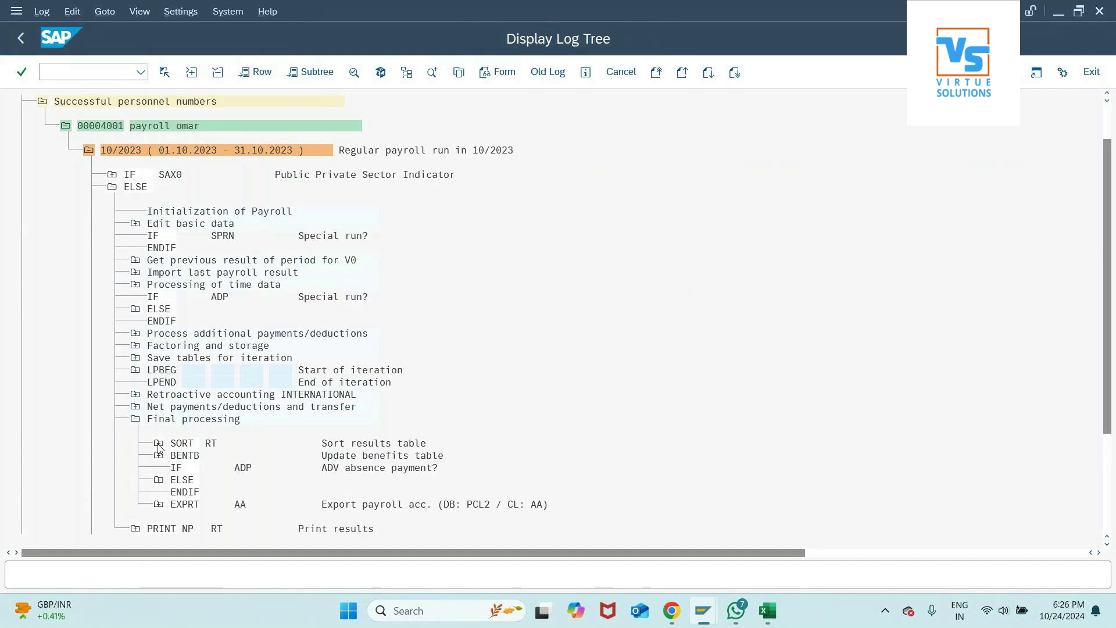
left_click(158, 443)
left_click(182, 492)
double_click(221, 504)
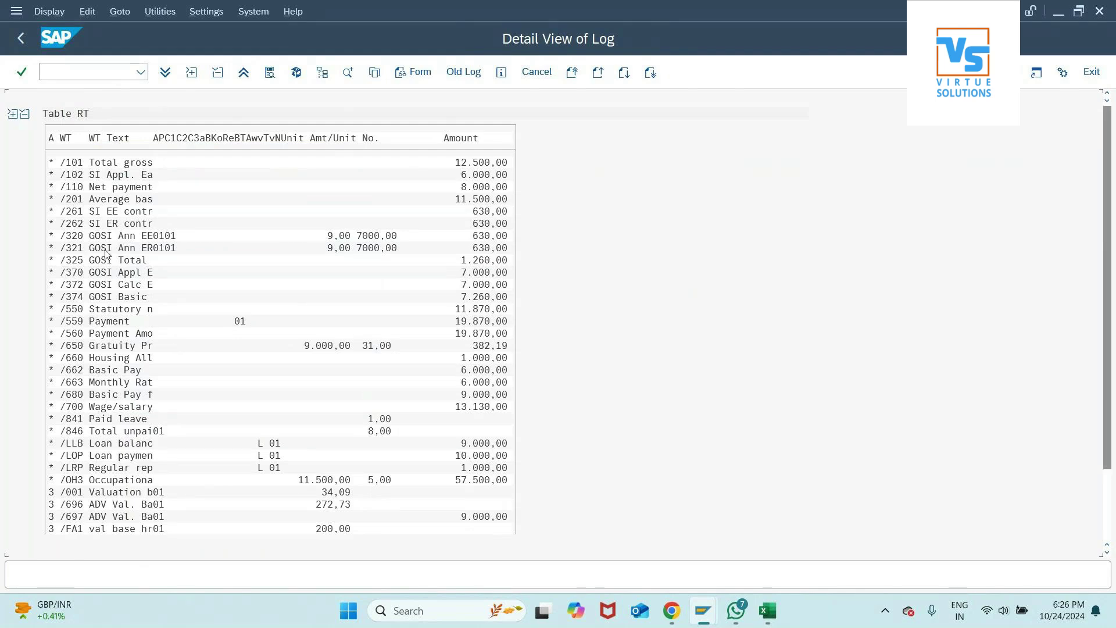
left_click_drag(68, 236, 229, 304)
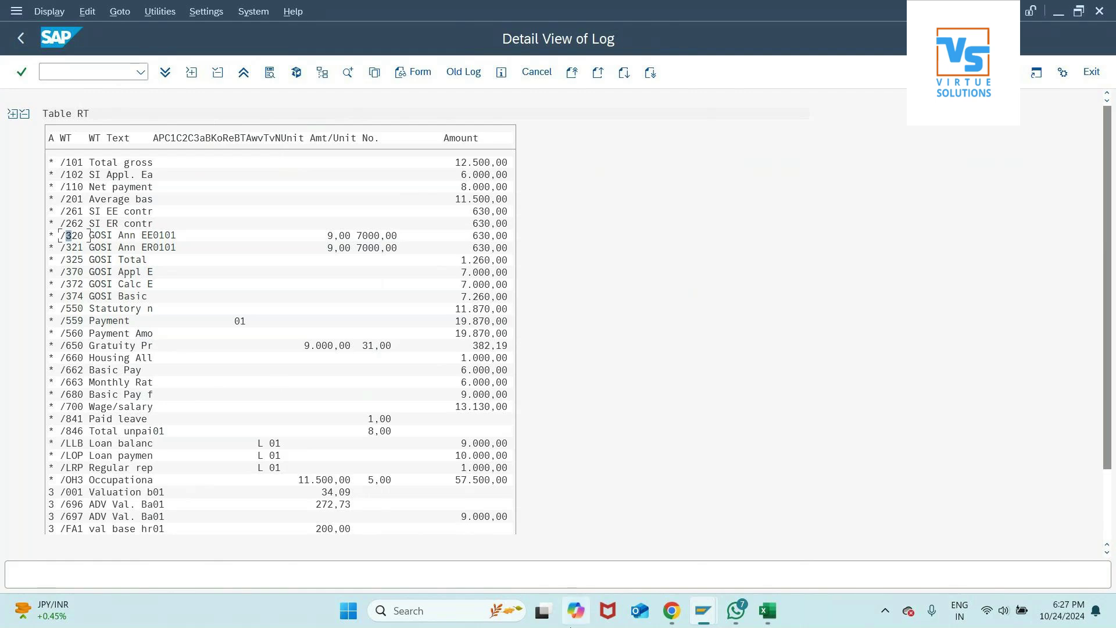
left_click(766, 612)
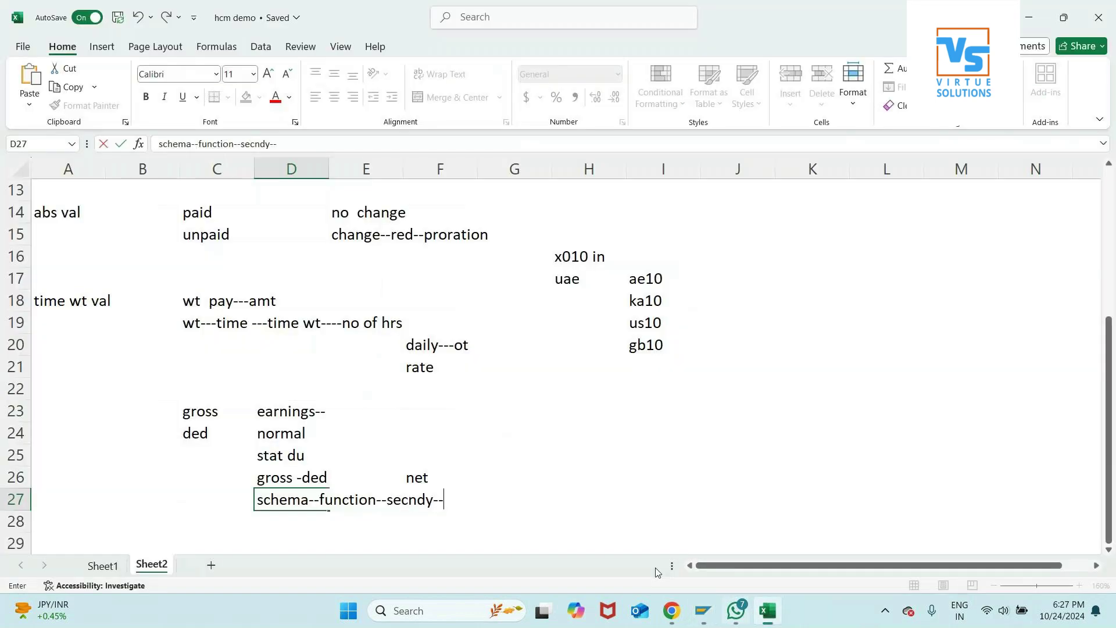
left_click(81, 525)
type("img")
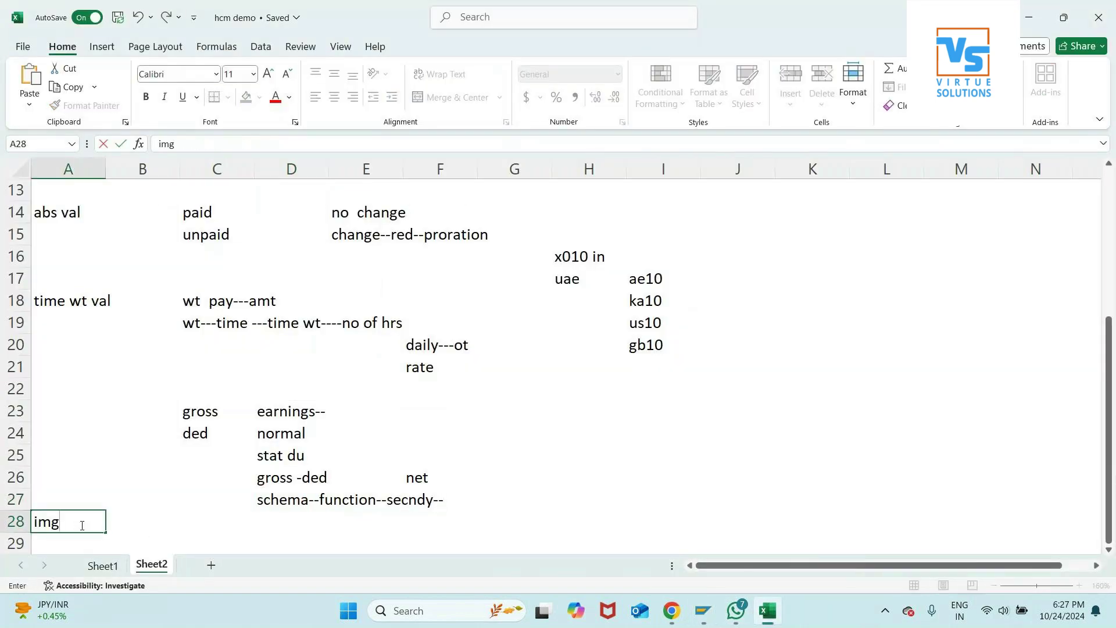
key("Tab")
type("pm pa")
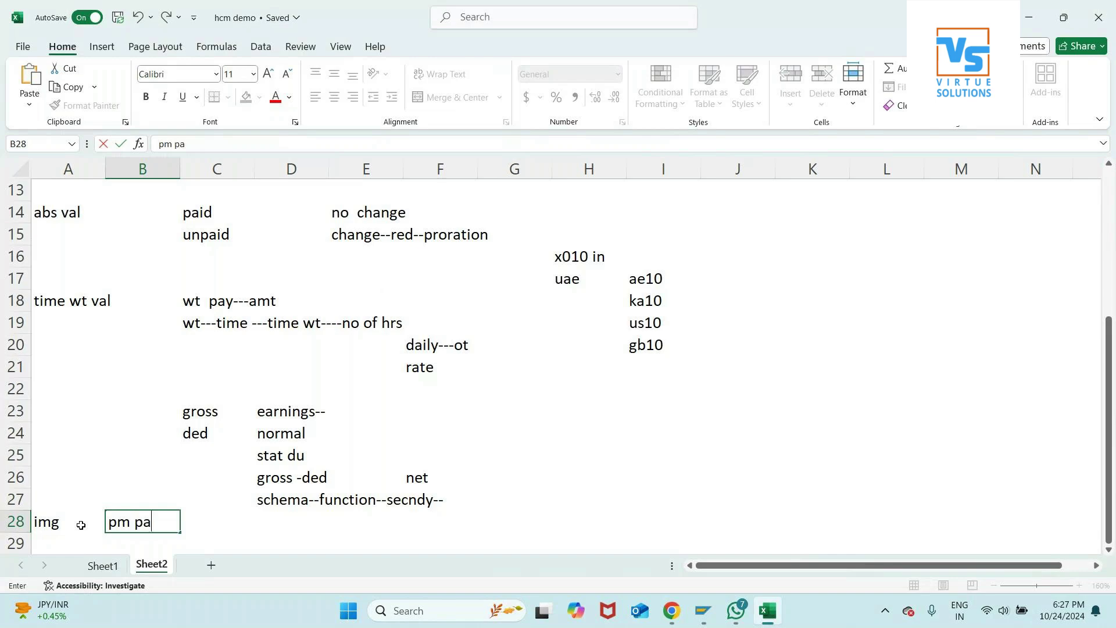
key("Tab")
type("maint  ")
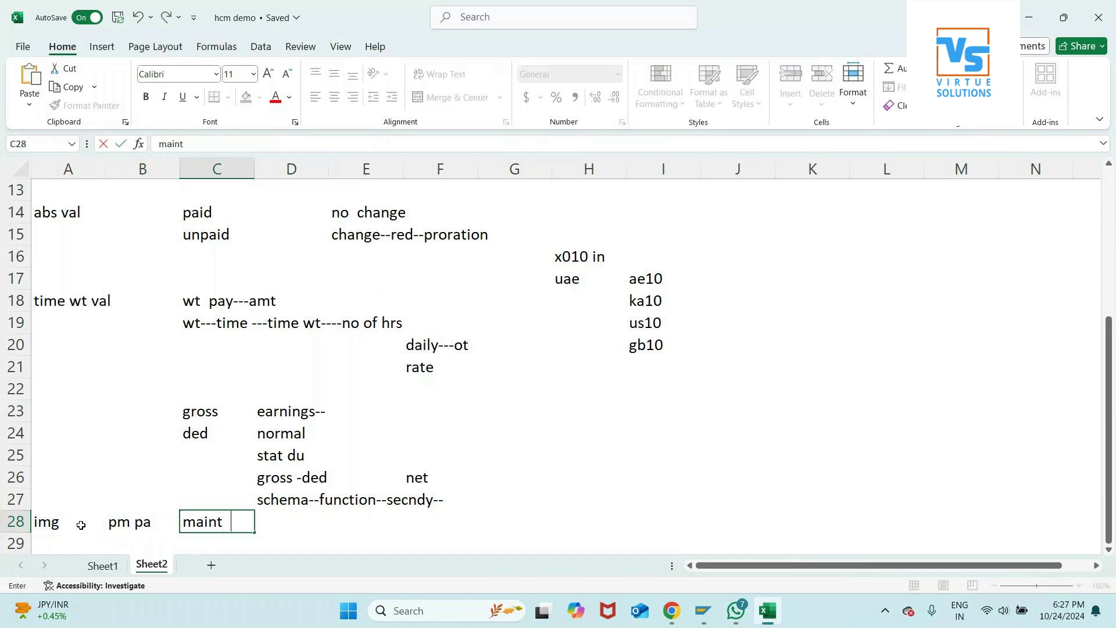
type("8 14 15 0267")
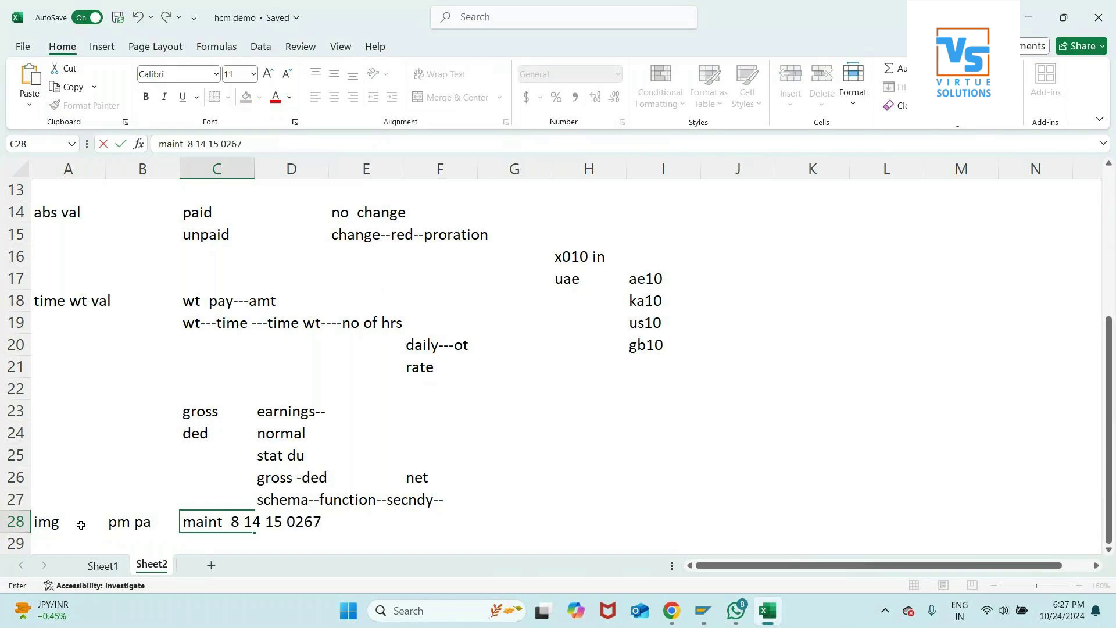
type("  2010")
key("Return")
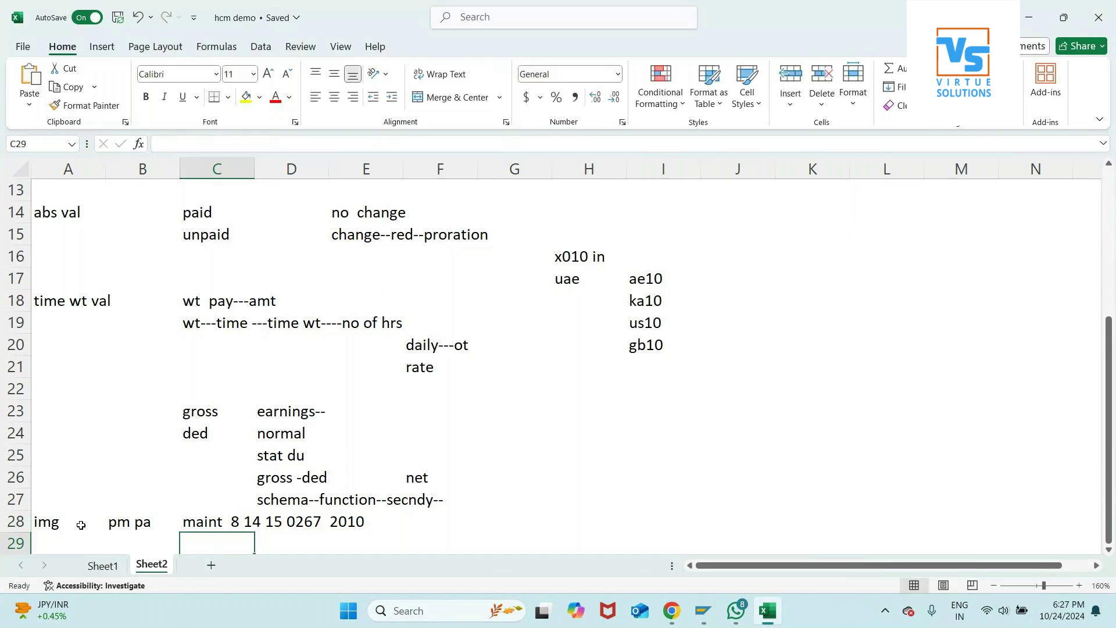
- Continue the img list in column B with "abs" in B29, "twt" in B30 and "facto" in B31
key("Left")
type("abs")
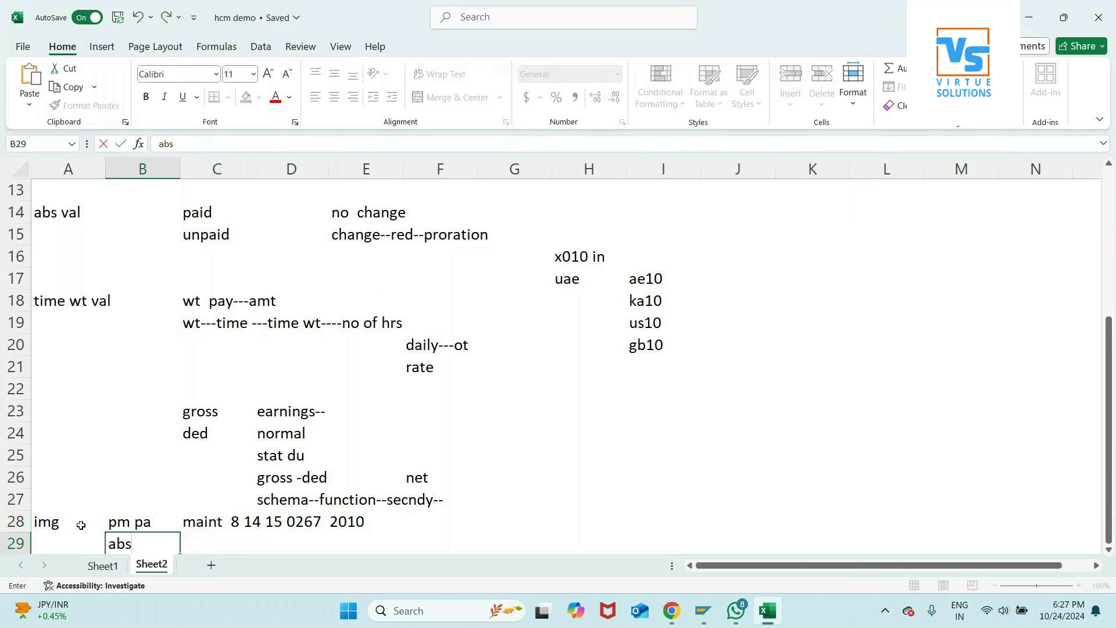
key("Return")
type("twt")
key("Return")
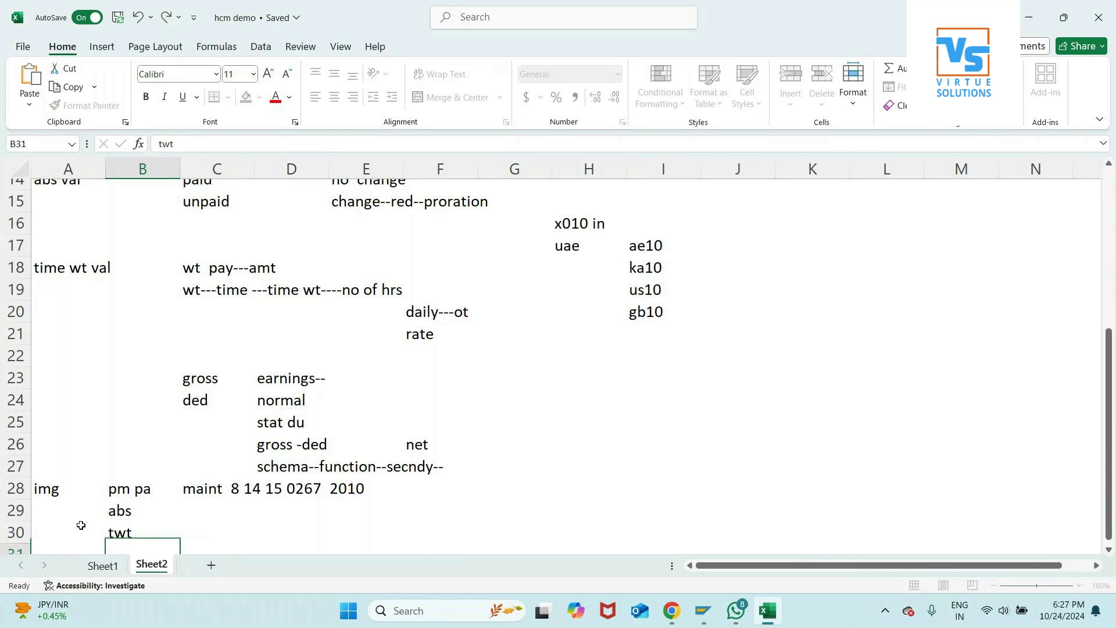
type("facto")
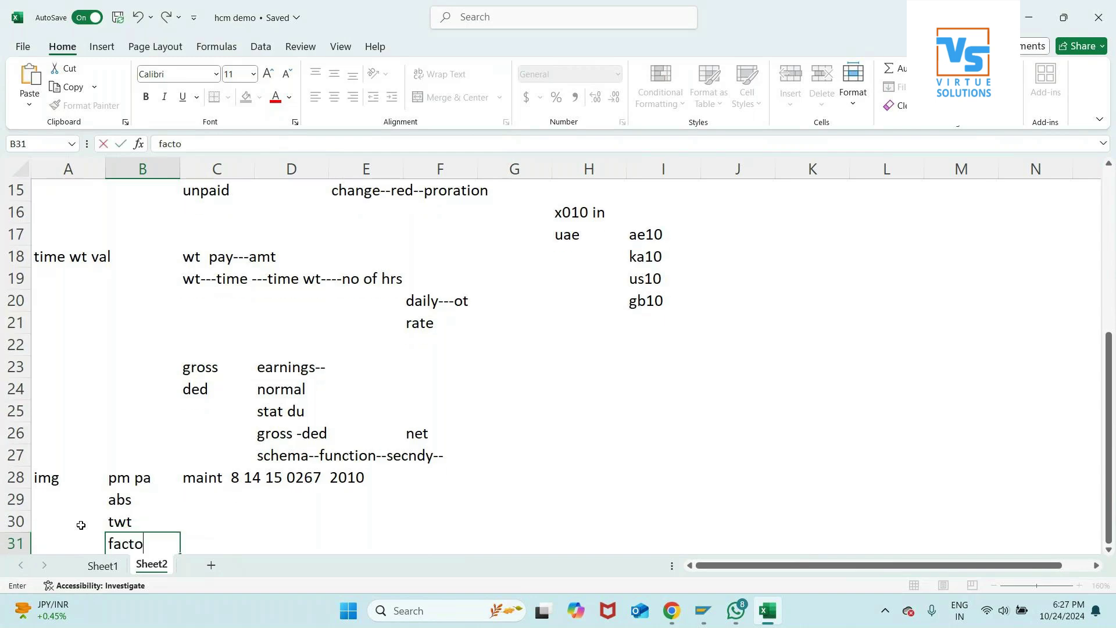
key("Return")
- Add "cwt" in B32, "cum" in B33 and "loan" in B34
type("c")
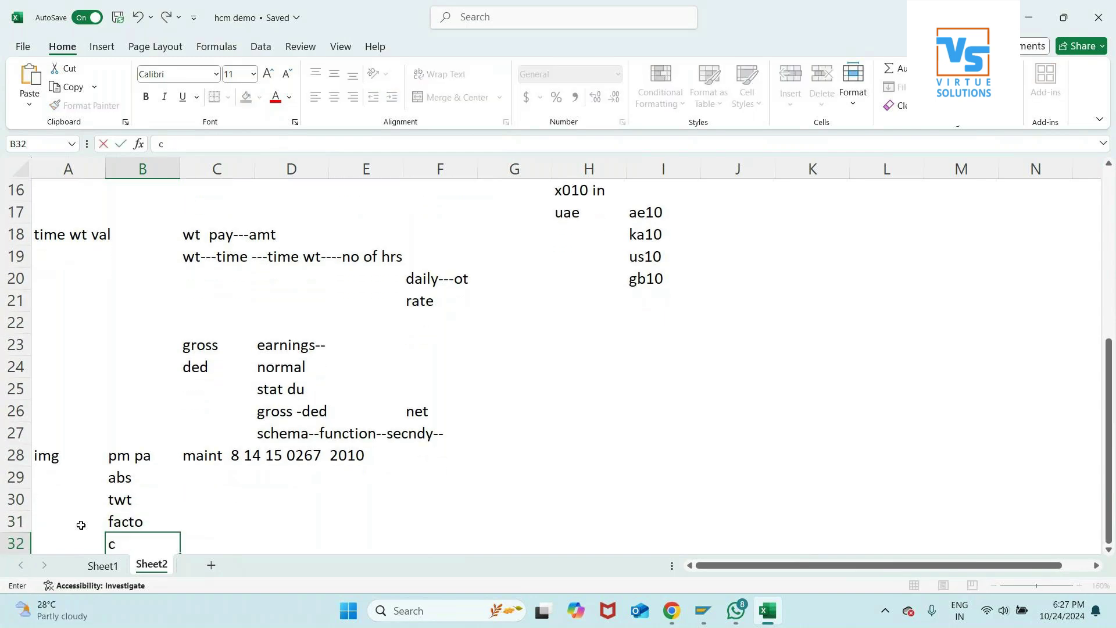
type("wt")
key("Return")
type("cum")
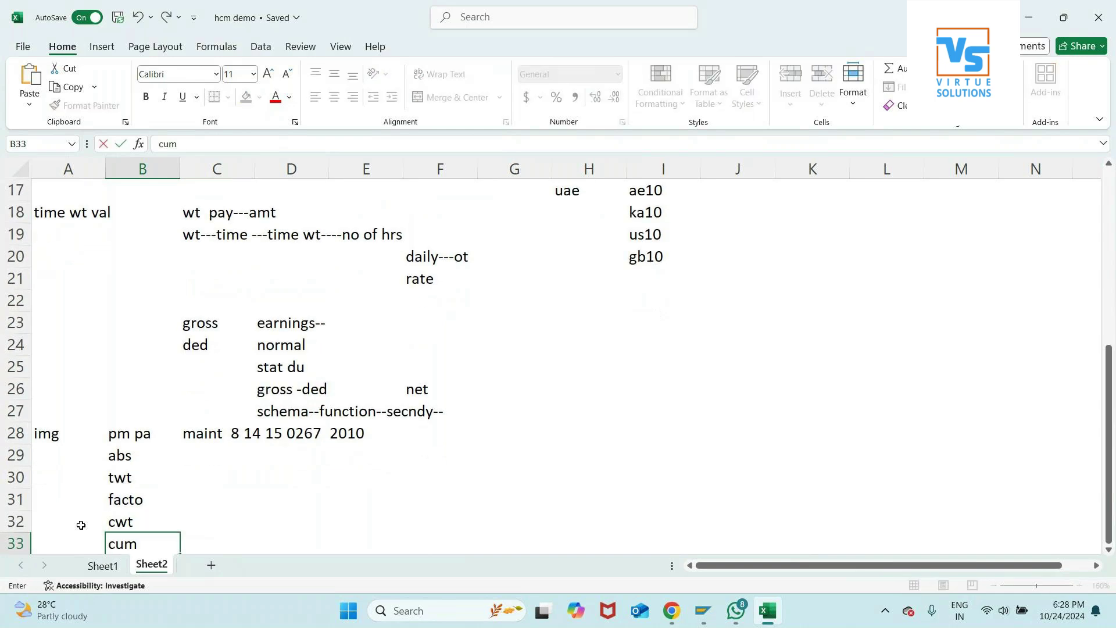
key("Return")
type("loan")
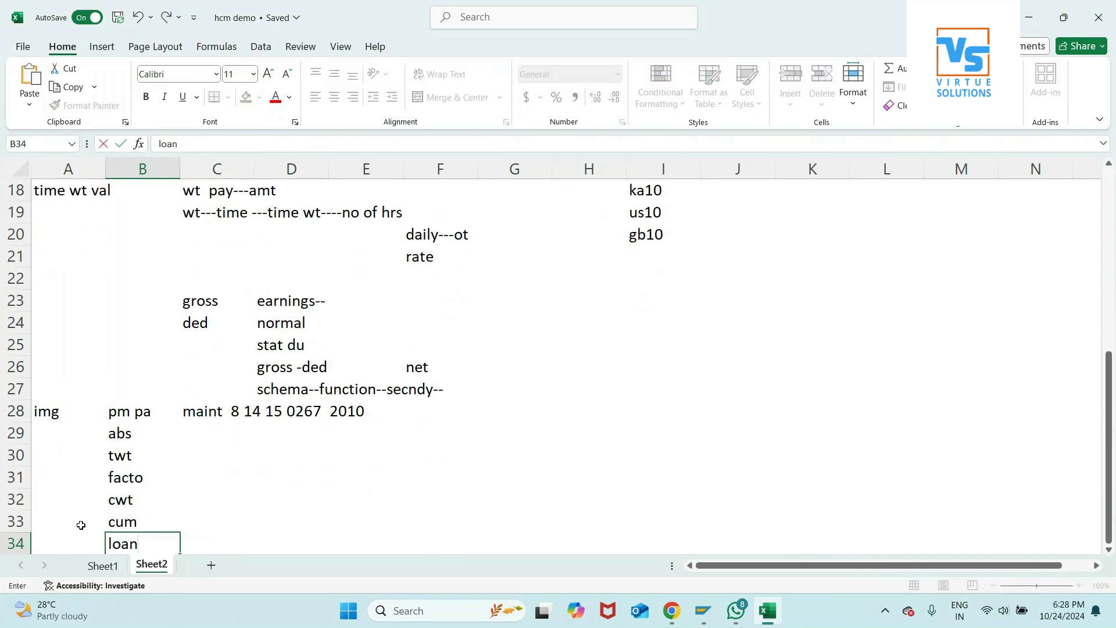
key("Return")
- Add "si" in B35, "gosi" in B36, "eos" in B37 and "inf hr with fin" in B38
type("si")
key("Return")
type("goc")
key("BackSpace")
type("si")
key("Return")
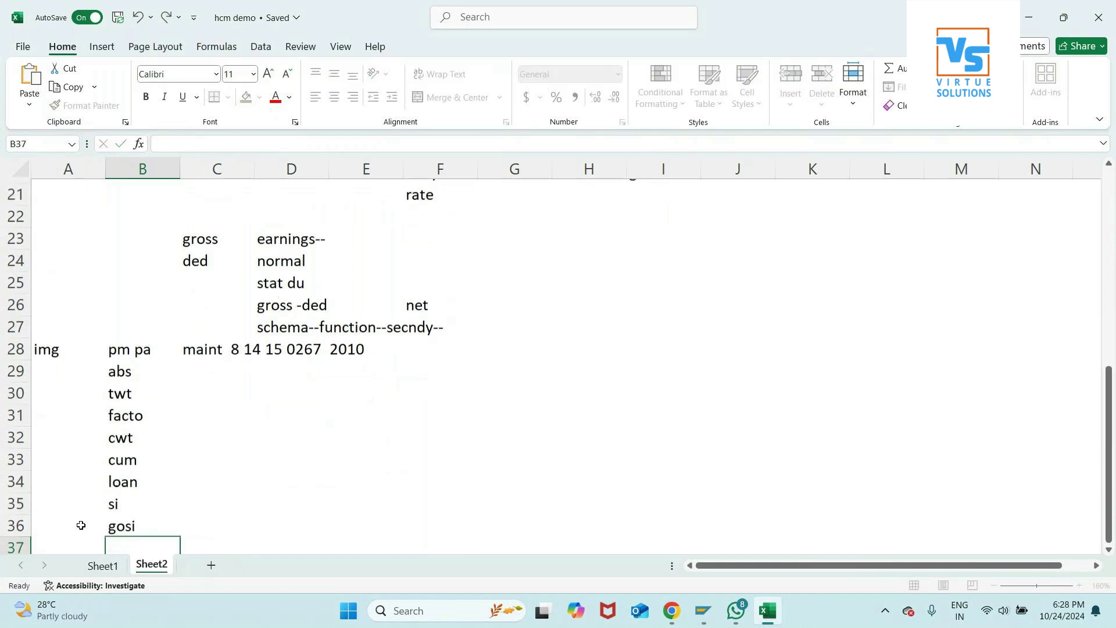
type("eos")
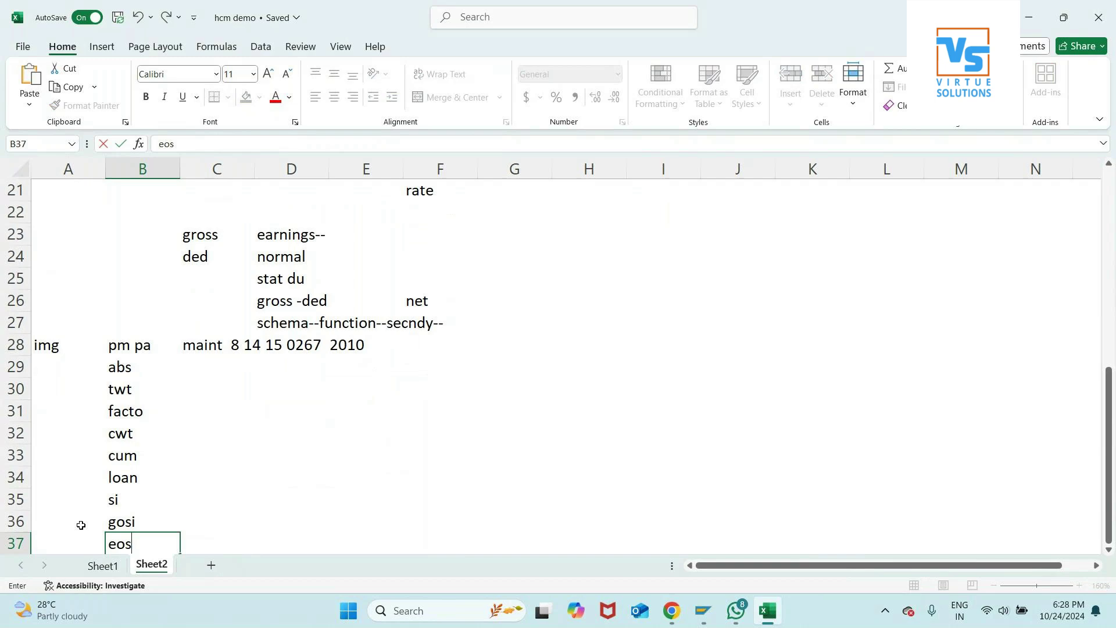
key("Return")
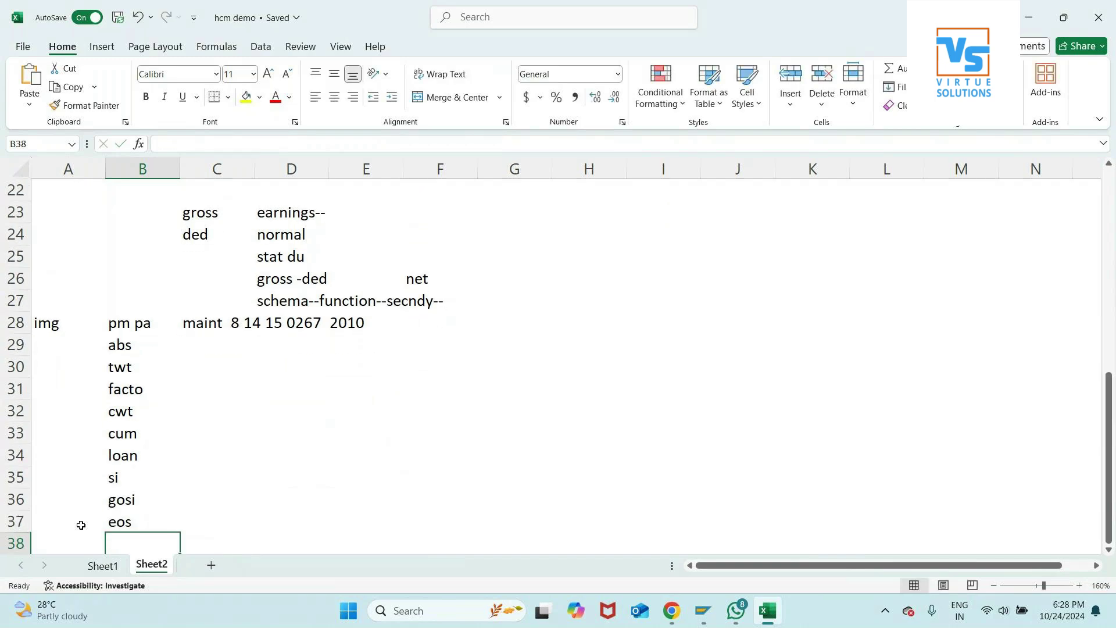
type("inf hr with fin")
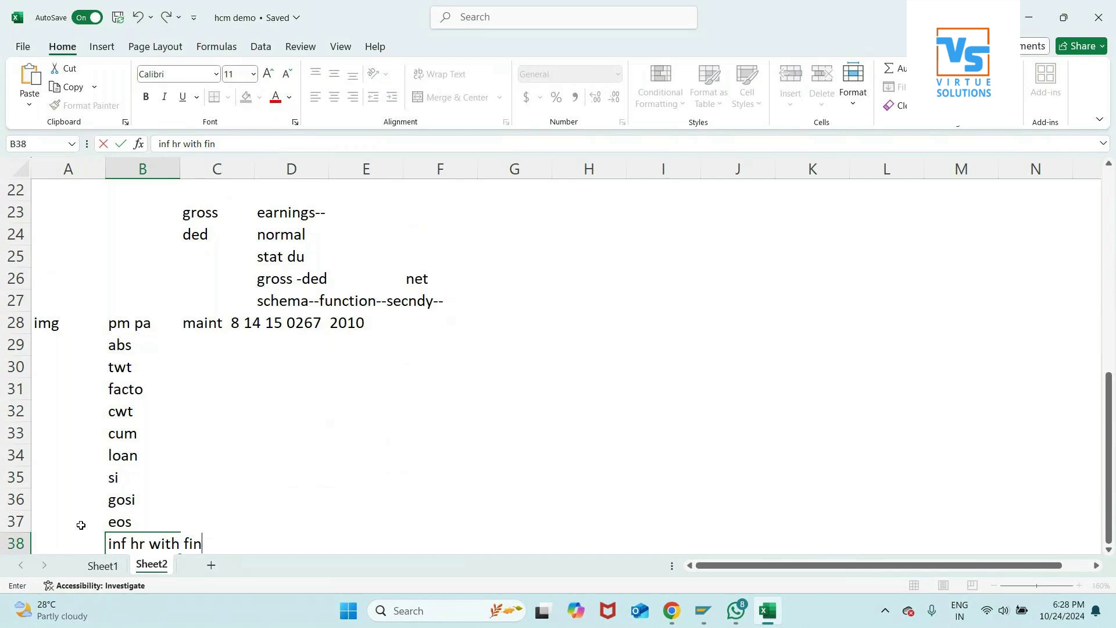
key("Return")
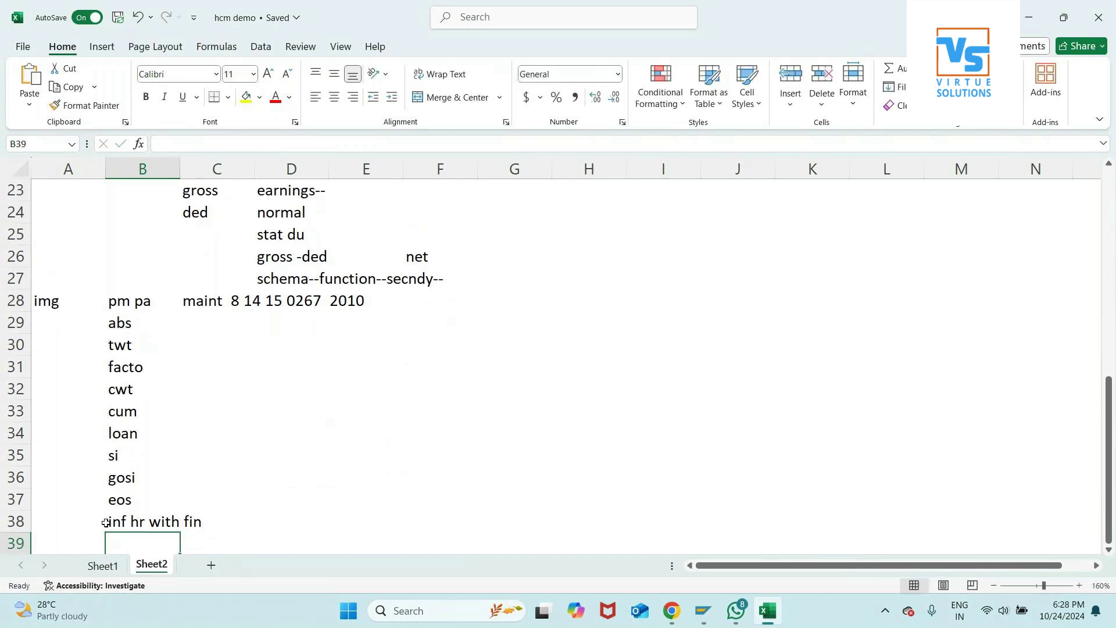
- Start a list in column C with "pd" in C39, "main schema" in C40, "sub shcm" in C41 and "function" in C42
left_click(231, 533)
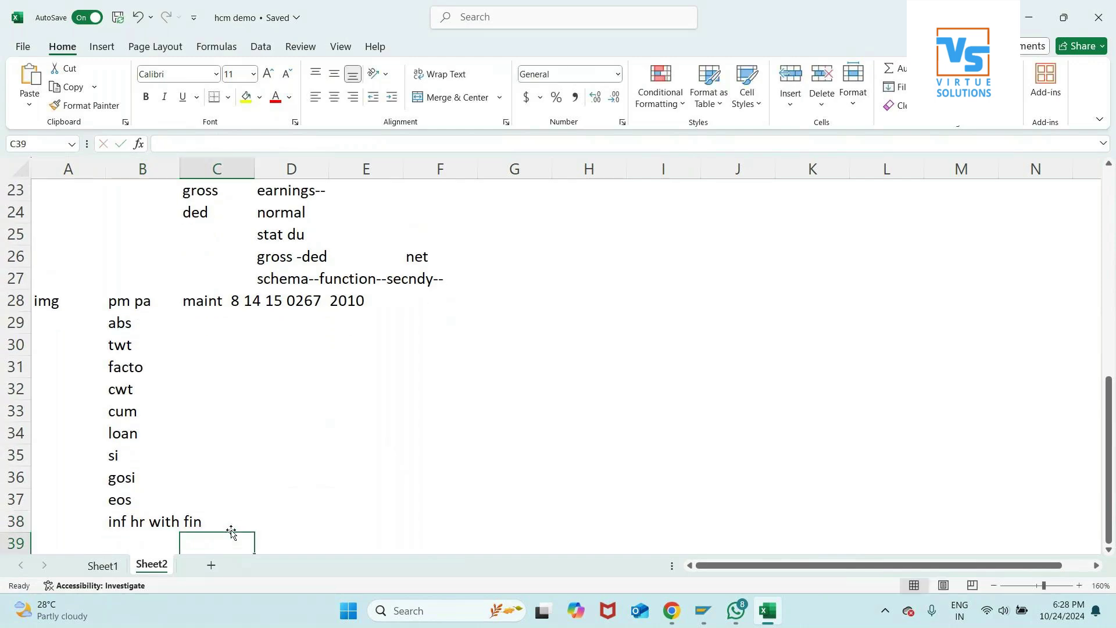
type("pd")
key("Return")
type("main schema")
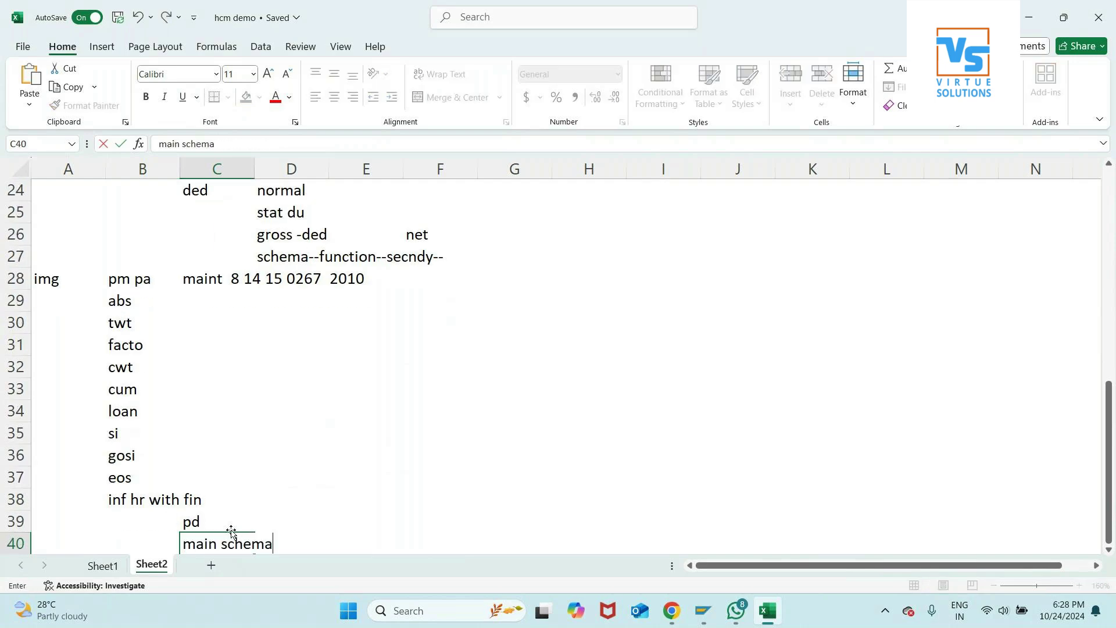
key("Return")
type("sub shcm")
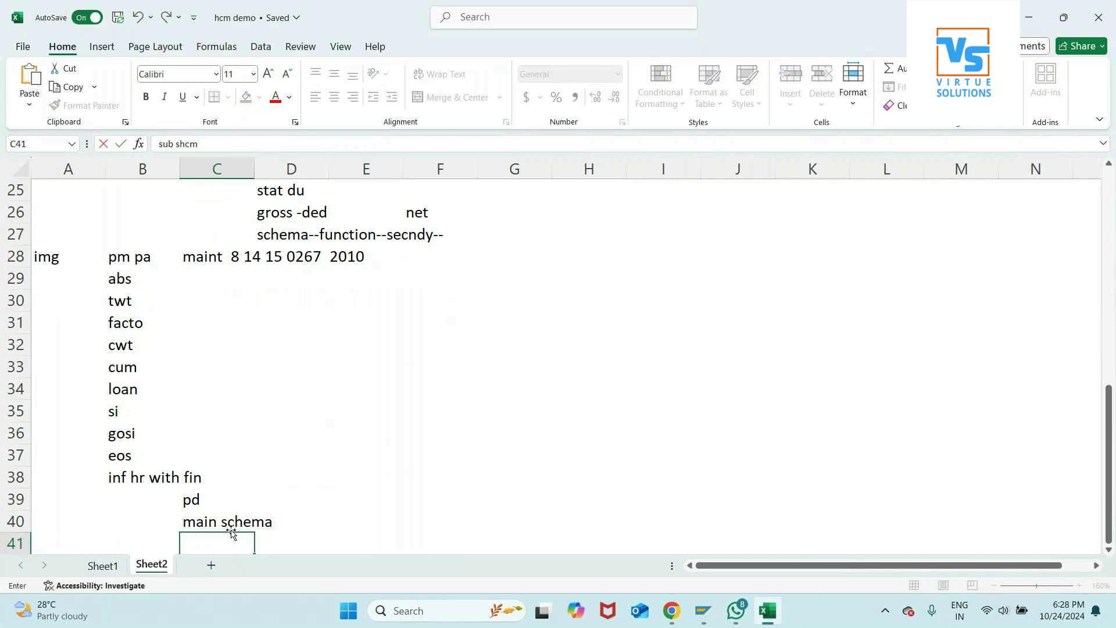
key("Return")
type("function")
key("Return")
- Enter "pcr st ch---modifie" in C43 and "c ps" in C44
type("pcr ")
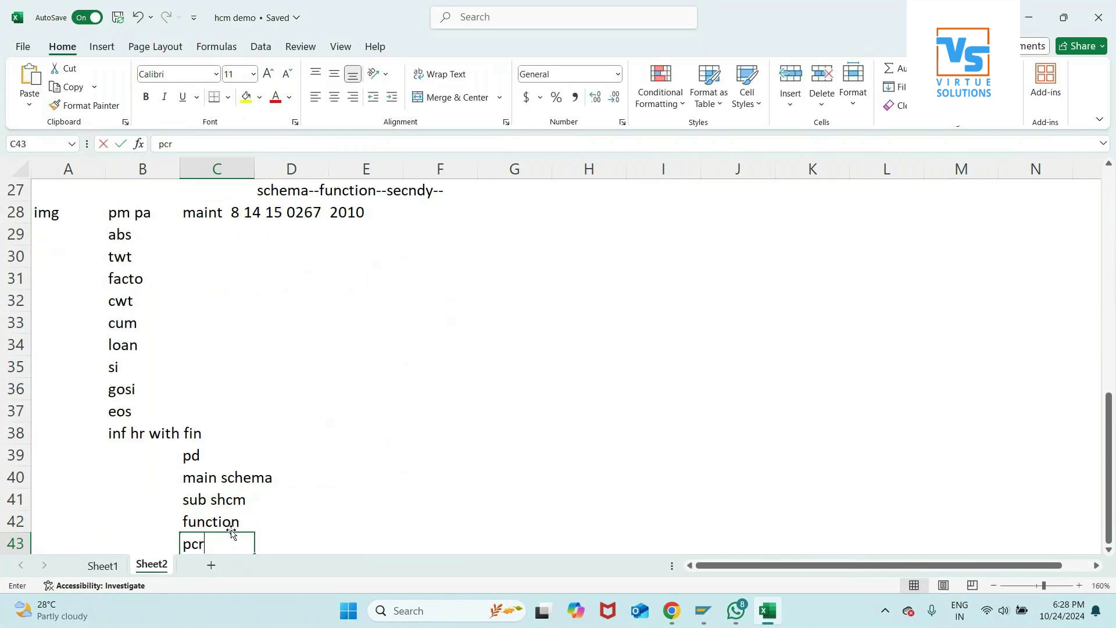
type(" st")
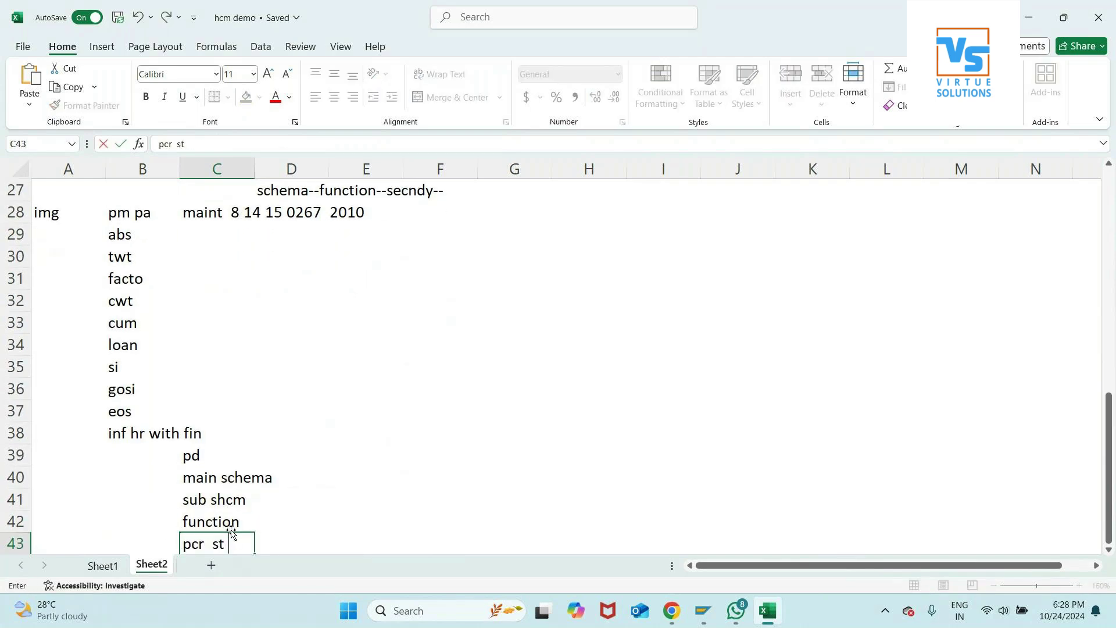
type("  ch---modifie")
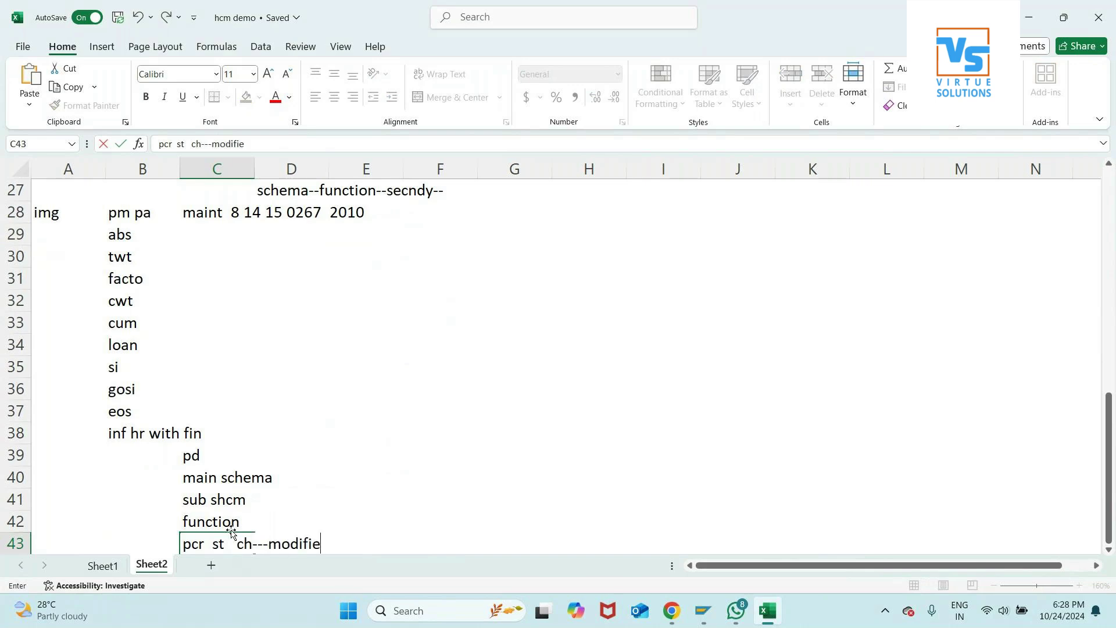
key("Return")
type("c ps")
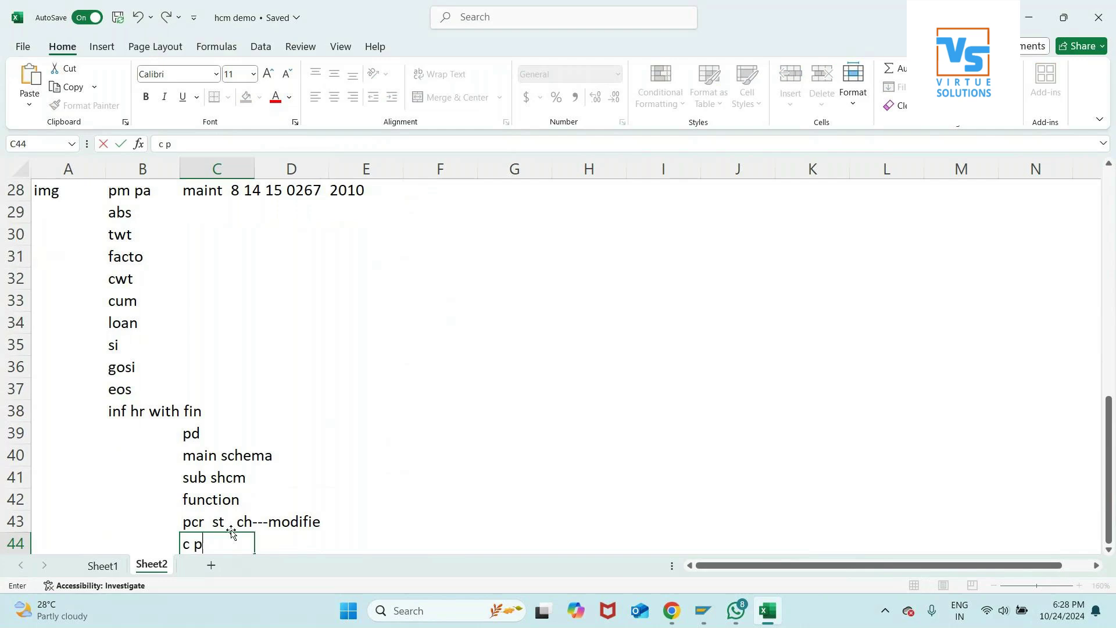
key("Return")
- Note the attendance allowance example's first scenario with "att all" in B45, "s1" in D45 and "based on cal" in E45
key("Return")
key("Return")
key("Return")
key("Return")
key("Return")
key("Return")
key("Return")
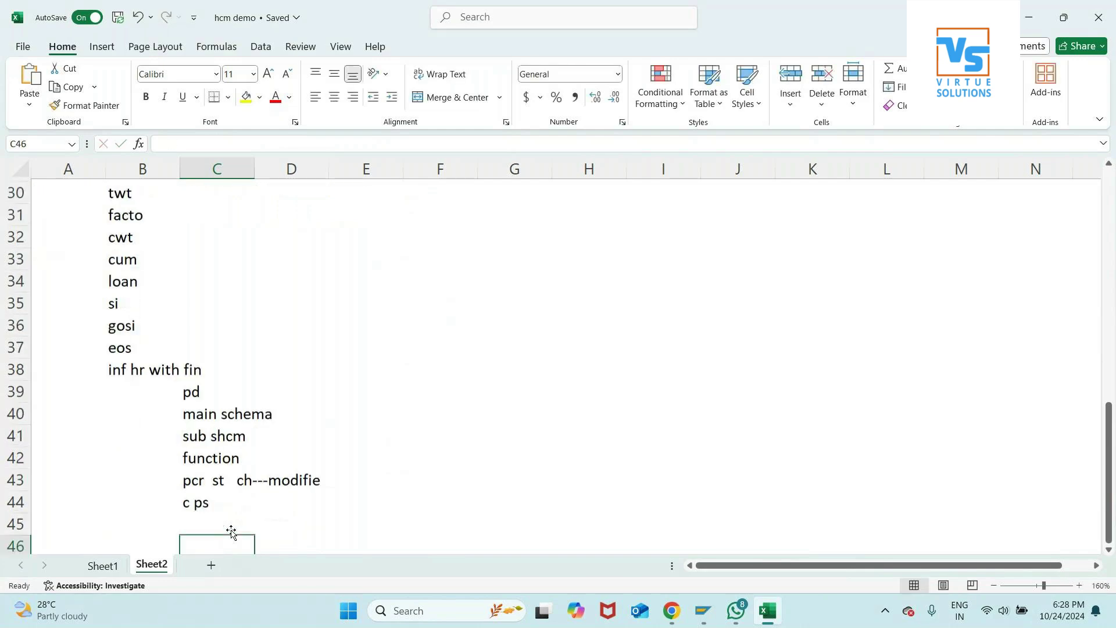
key("Return")
key("Return")
key("Return")
key("Return")
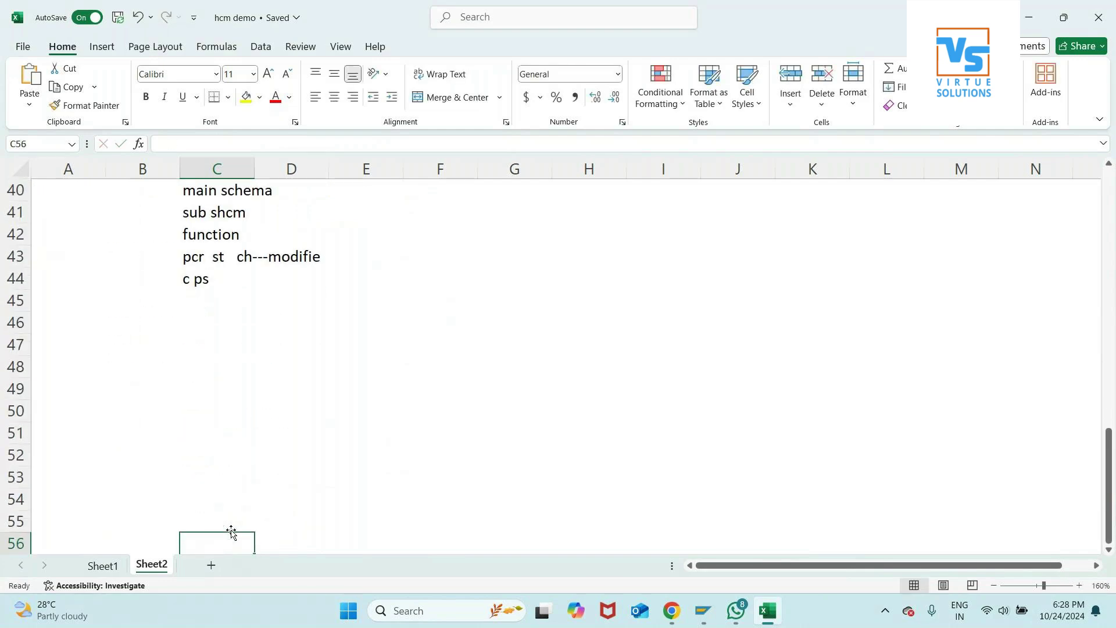
left_click(110, 310)
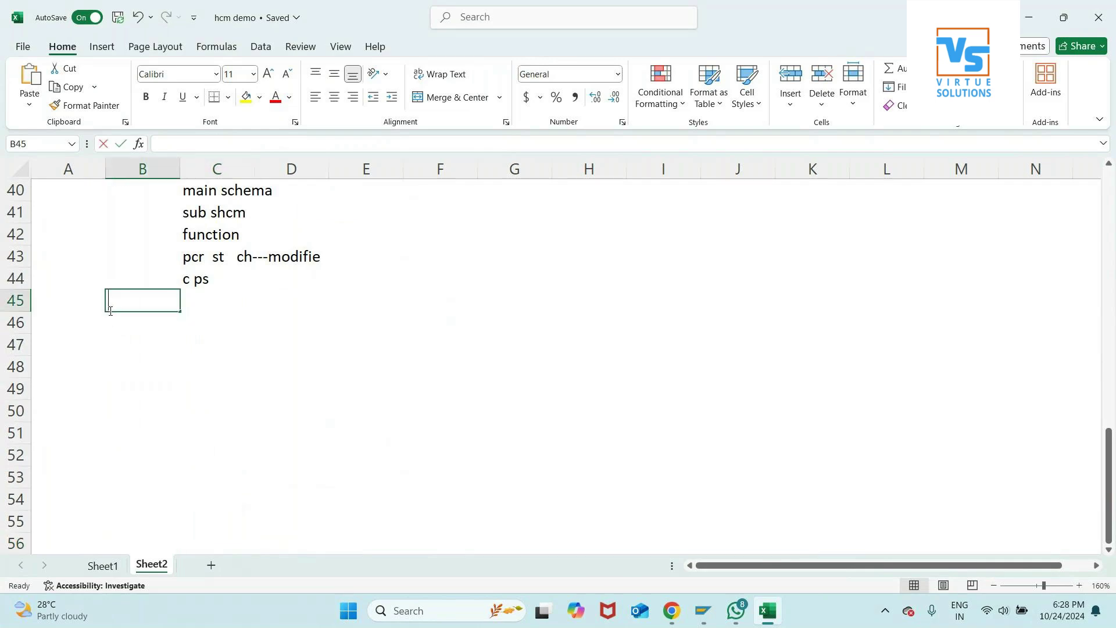
type("a")
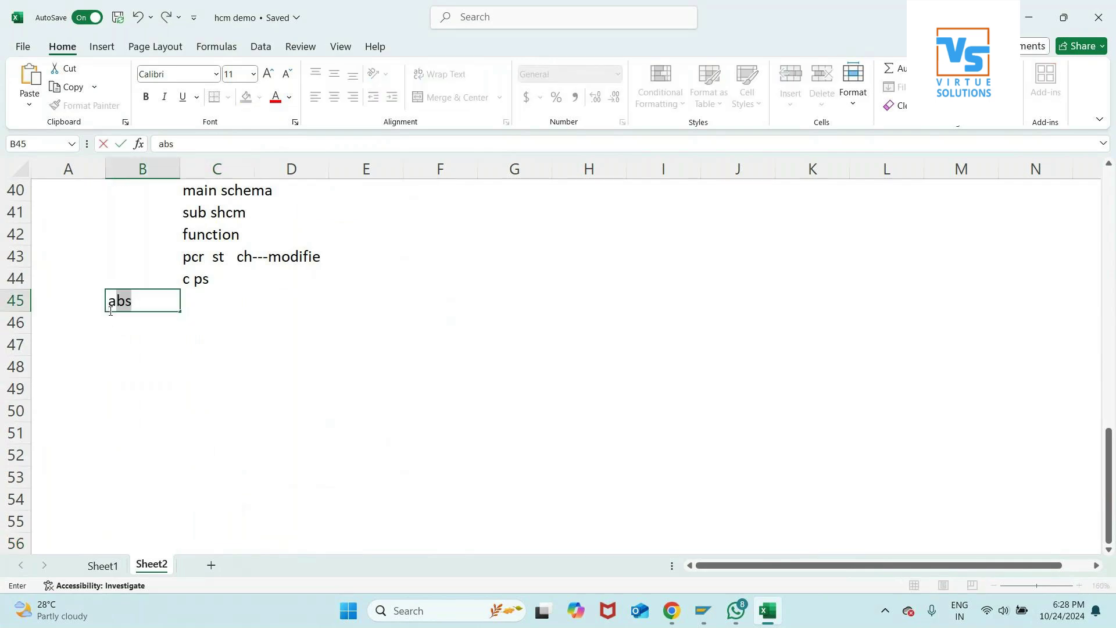
type("tt all")
key("Tab")
key("Tab")
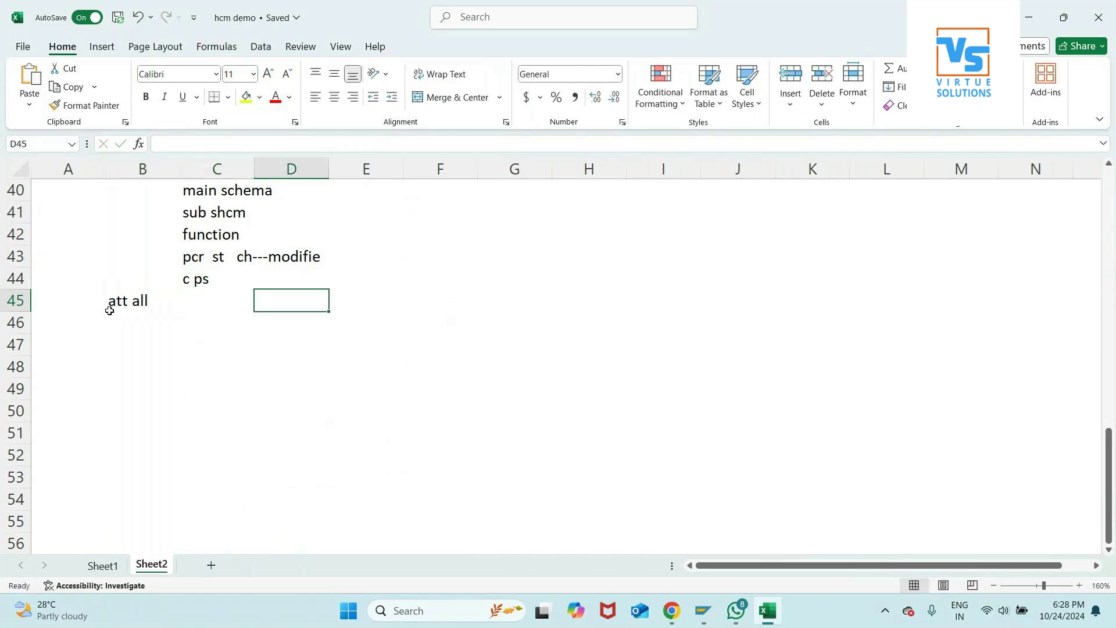
type("s1")
key("Tab")
type("bas")
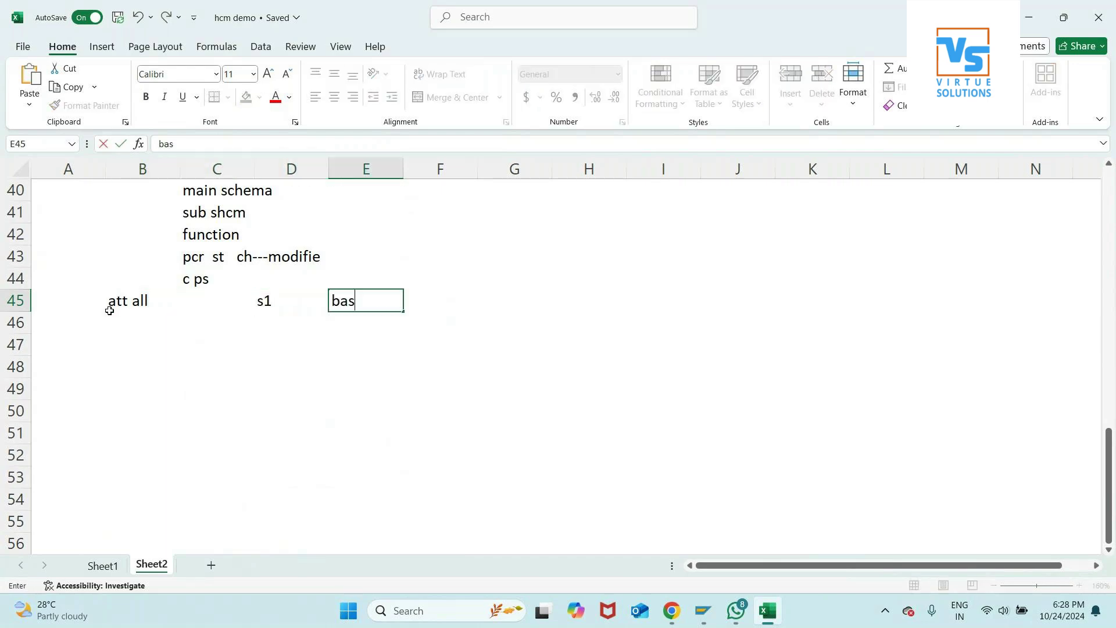
type("ed on cal")
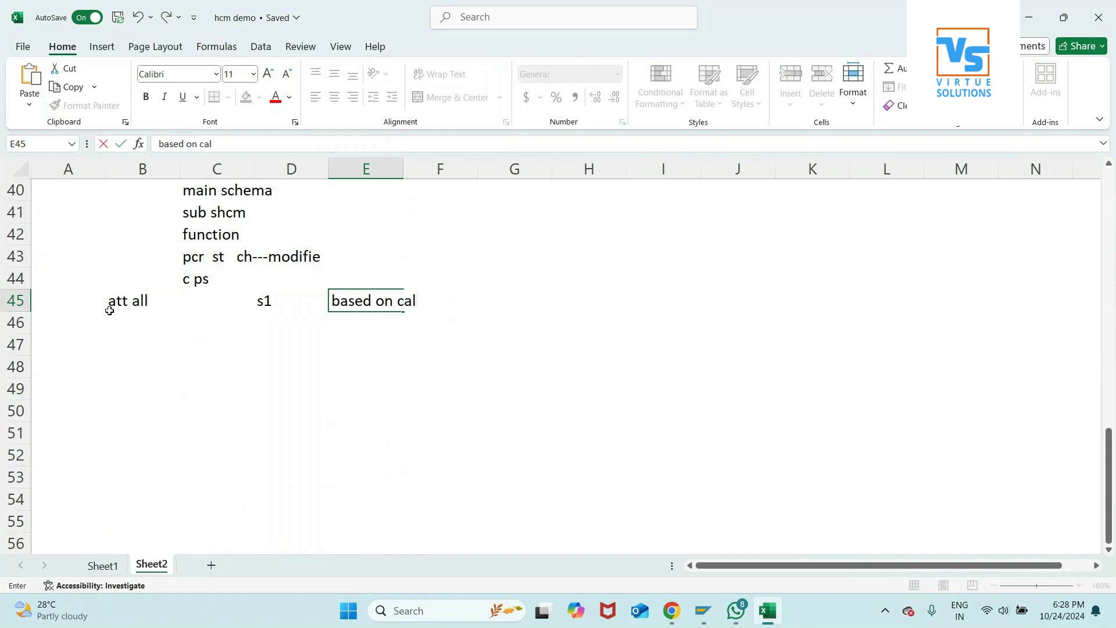
key("Return")
- Enter the s1 calculation below it, with "20-ri" in E46 and "jan 31 x 20" in E47
type("20-ri")
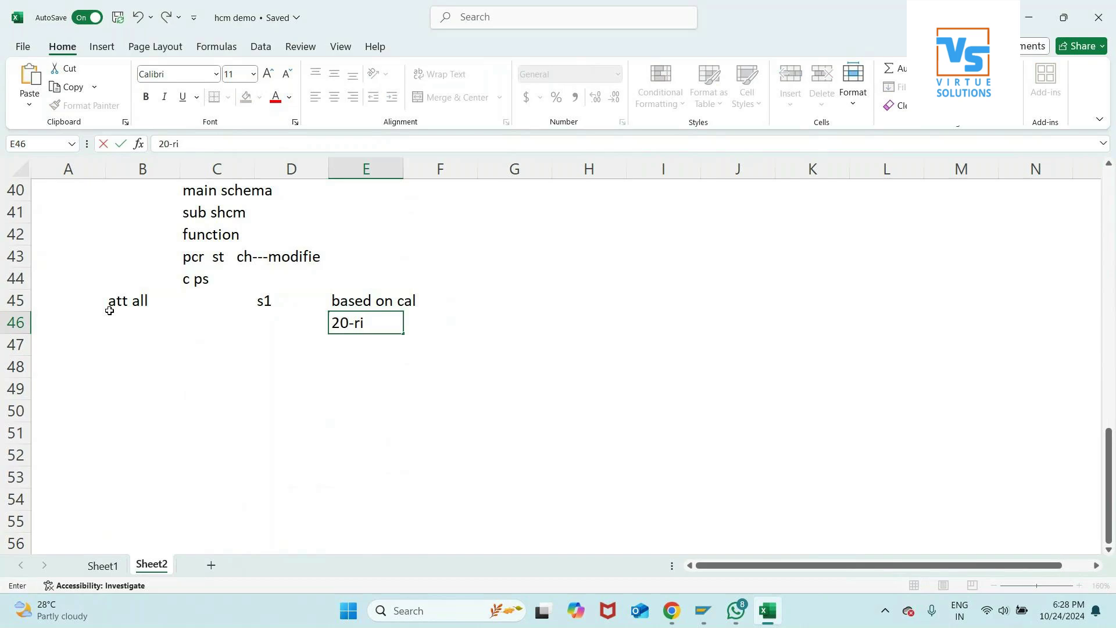
key("Return")
type("ja")
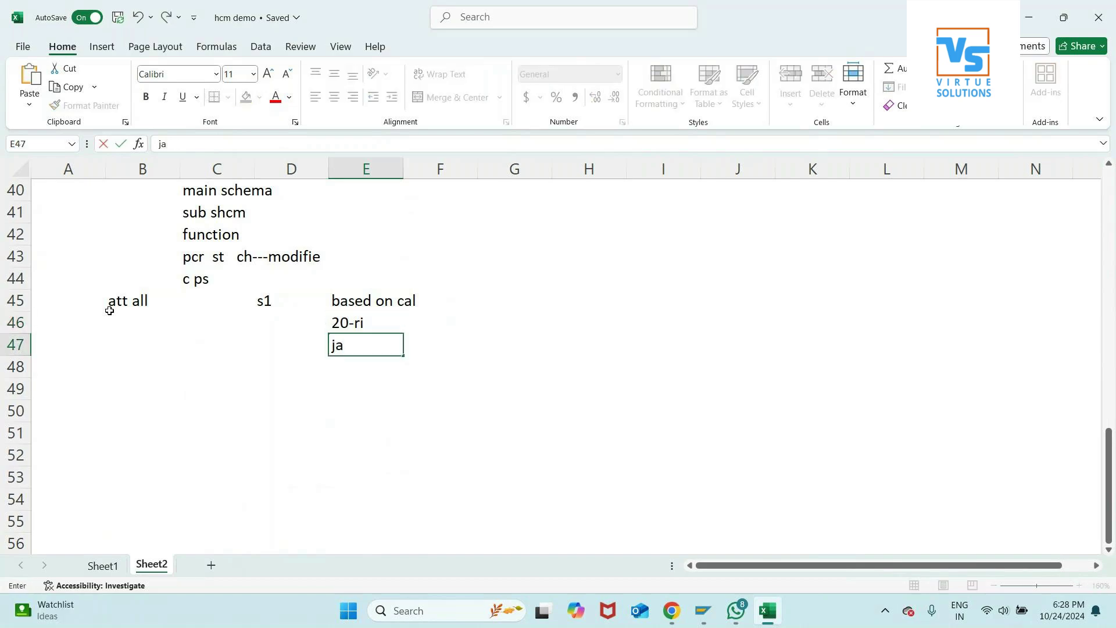
type("n 31 x 20")
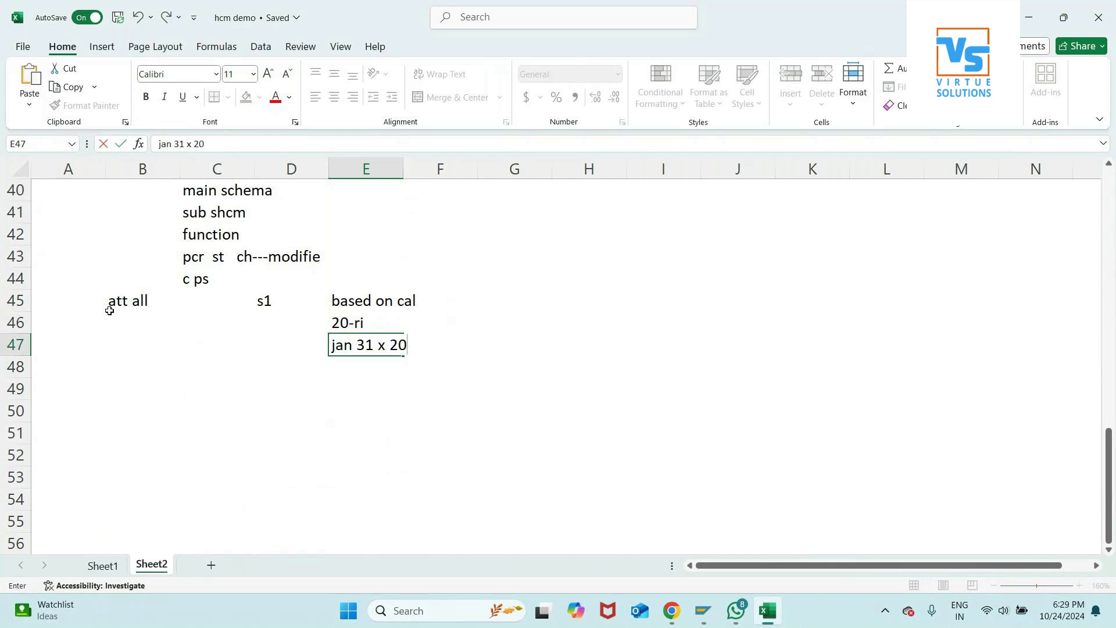
key("Return")
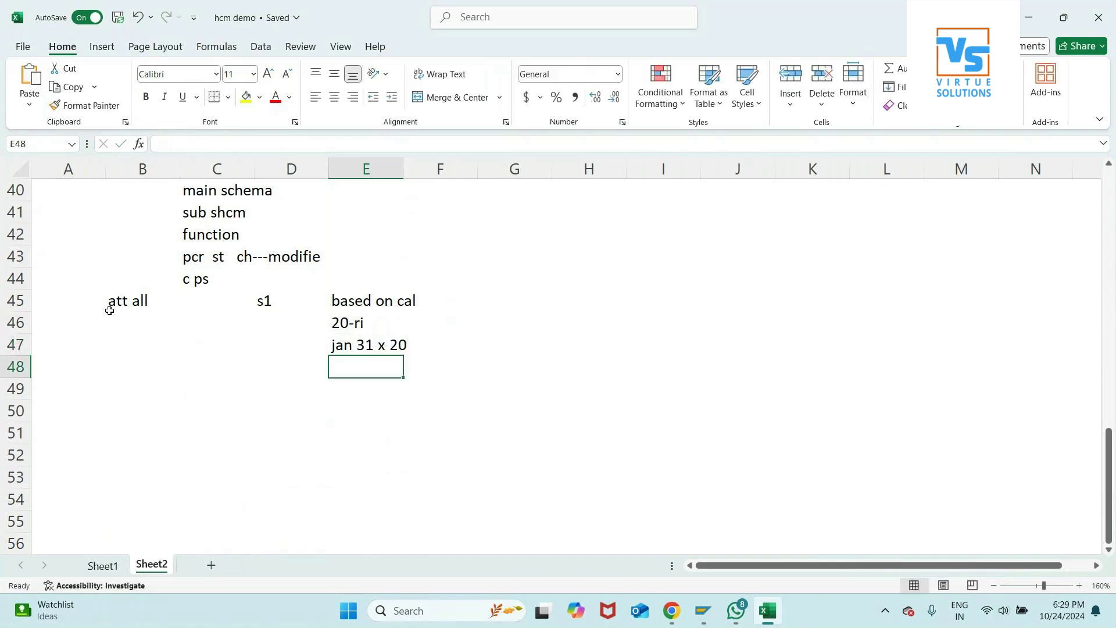
- Note the second scenario with "s2" in D48, "att all w.days" in E48 and "jan 23 x 20=" in E49
key("Left")
type("s2")
key("Tab")
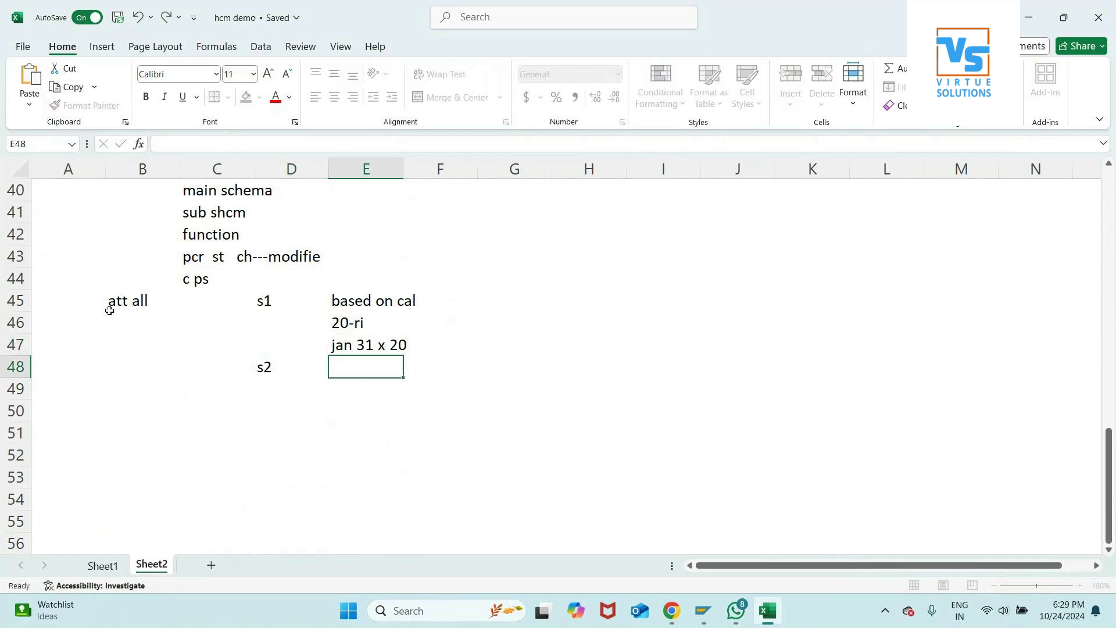
type("att all w.days")
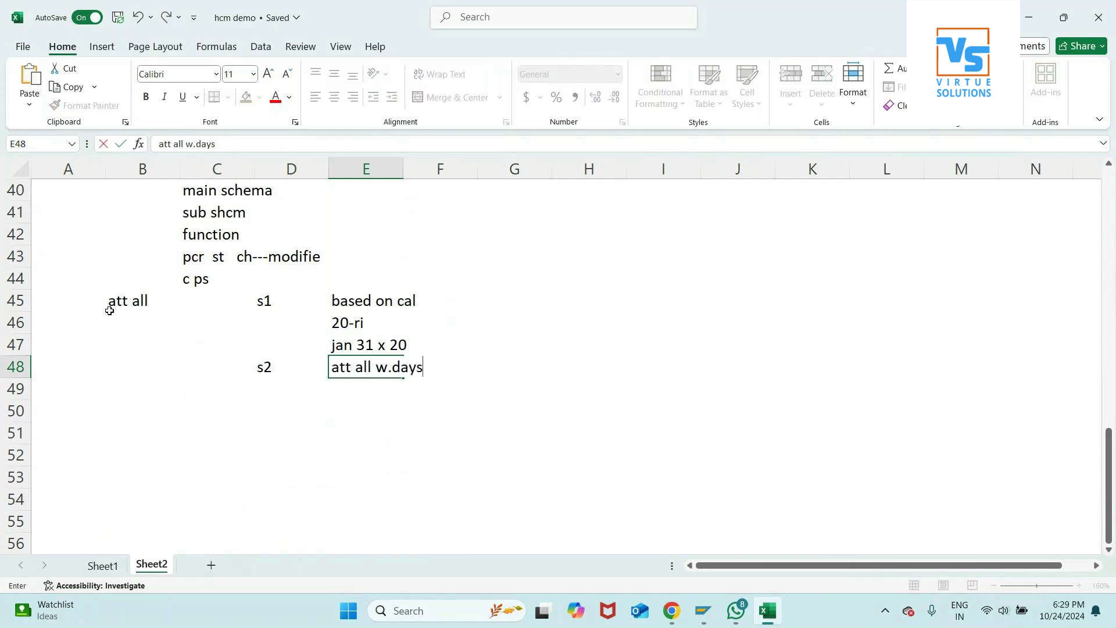
key("Return")
type("jan")
key("BackSpace")
type("23")
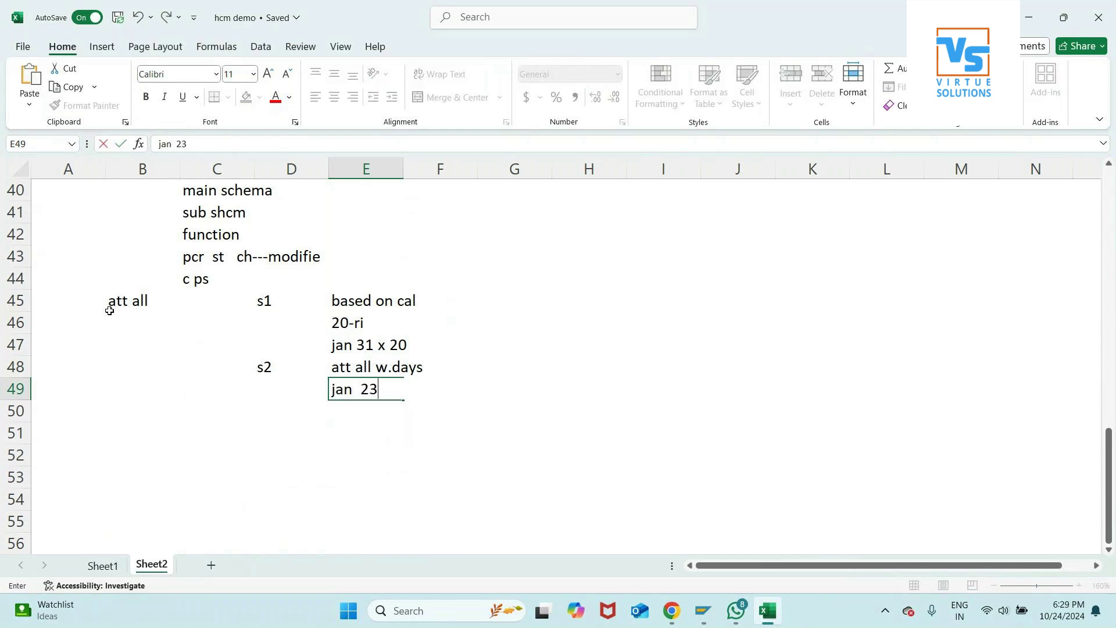
type("  x  20=")
key("Return")
- Note the third attendance allowance scenario with "s3-" in D51 and "only when ee pros 20-" in E51
key("Down")
key("Left")
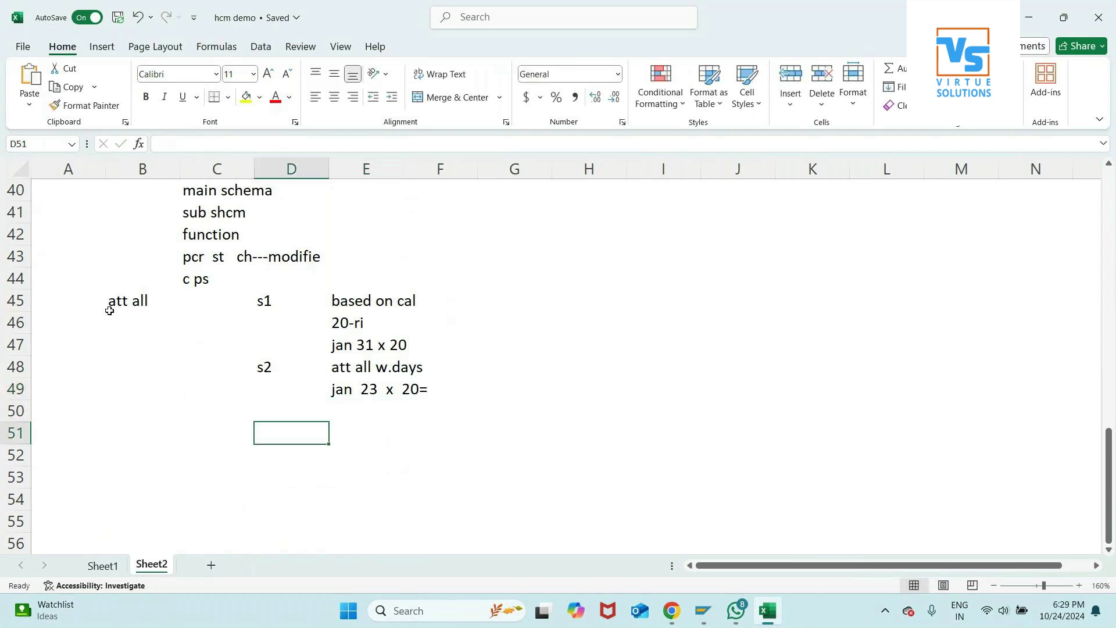
type("s3-")
key("Right")
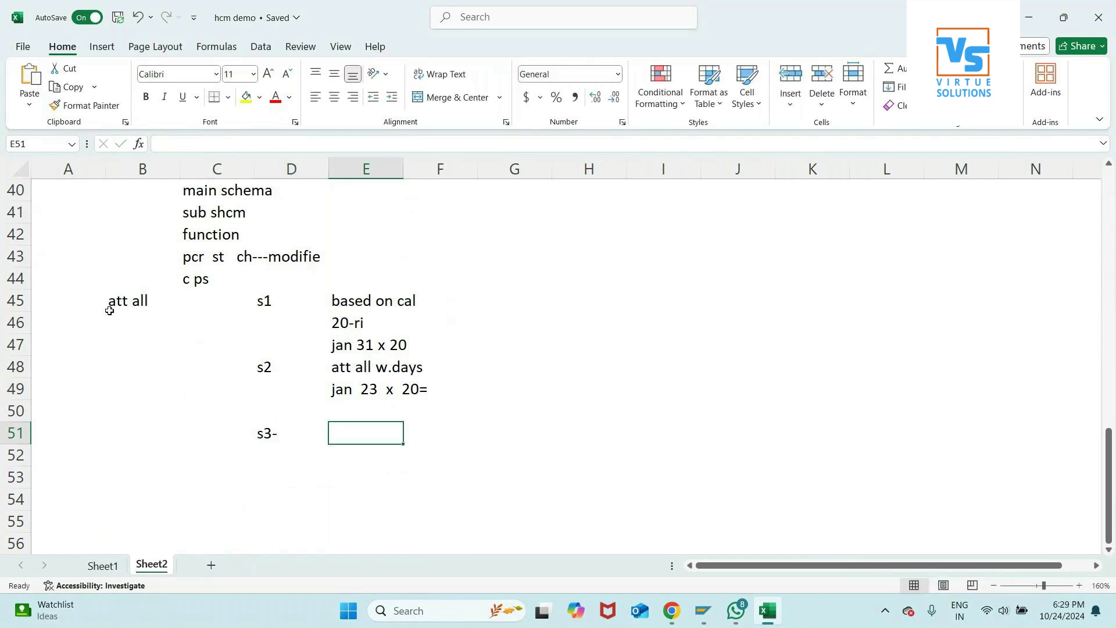
type("only weh")
key("BackSpace")
key("BackSpace")
type("hen ee pros")
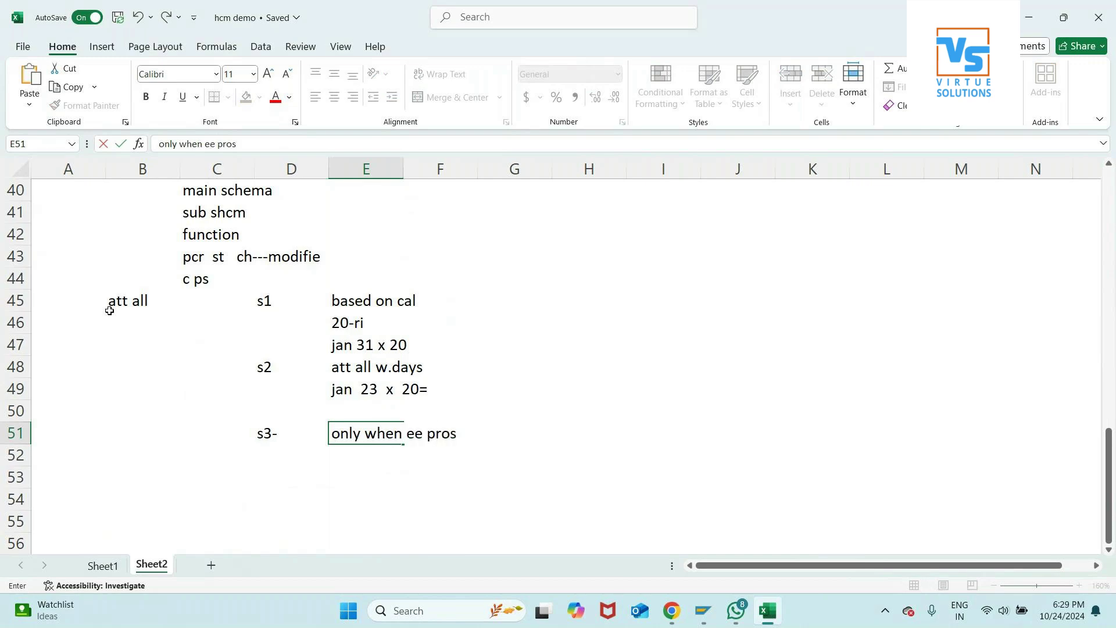
type("  20-")
key("Return")
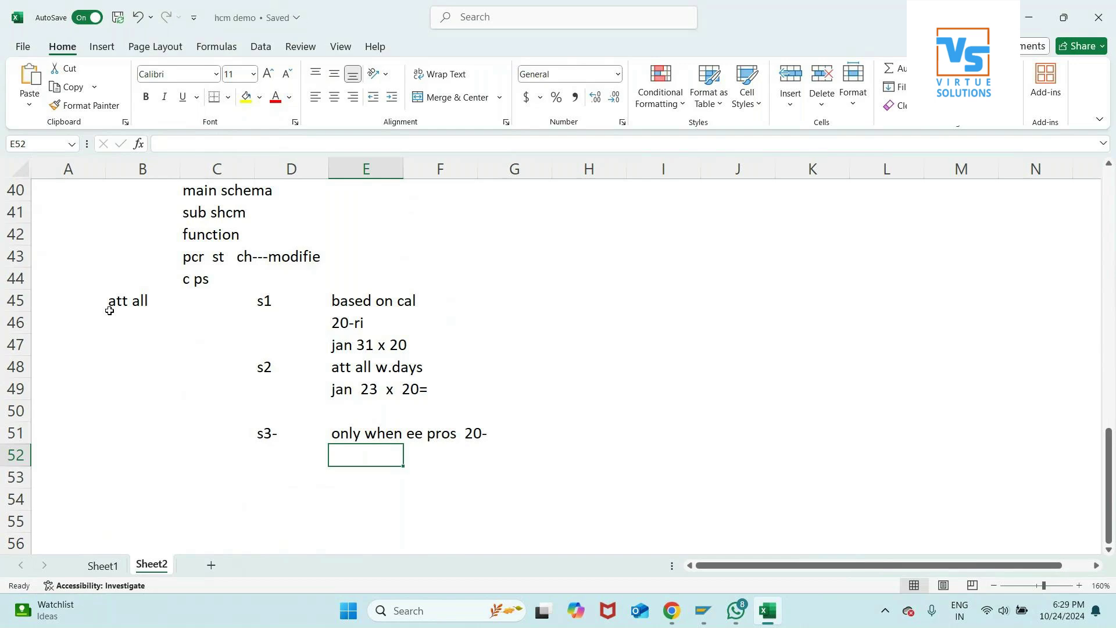
- Enter "pa1 mon" in D53 with 5000 in E53, and "pa2 mon" followed by spaces and 10000 in D54
key("Down")
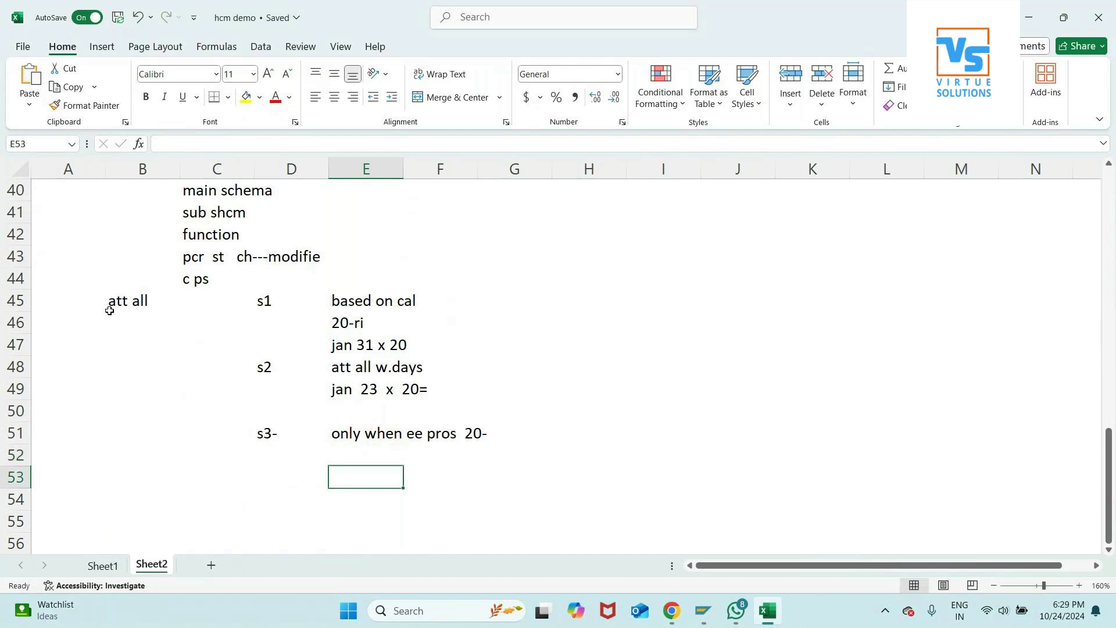
key("Left")
type("pa1  mon")
key("Tab")
type("5")
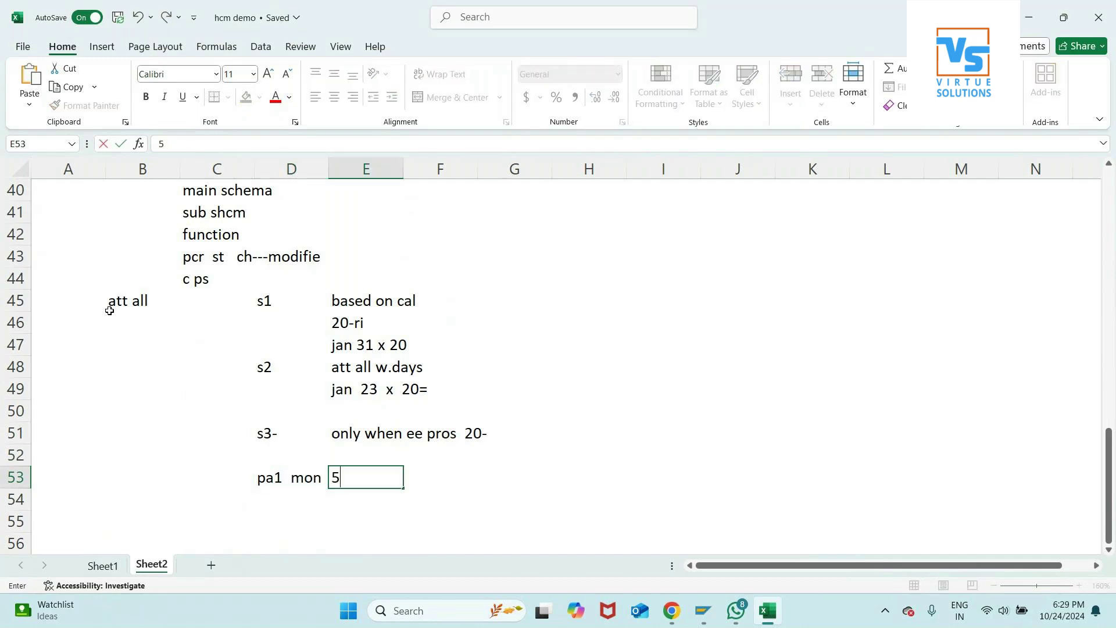
type("000")
key("Return")
type("pa2 mon ")
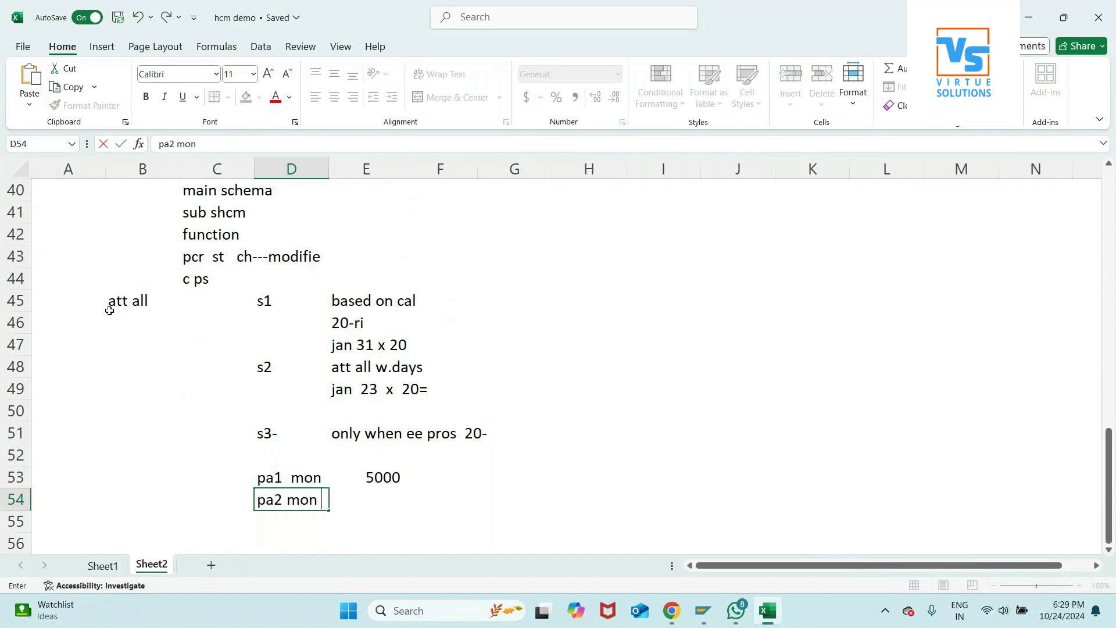
type("             10000")
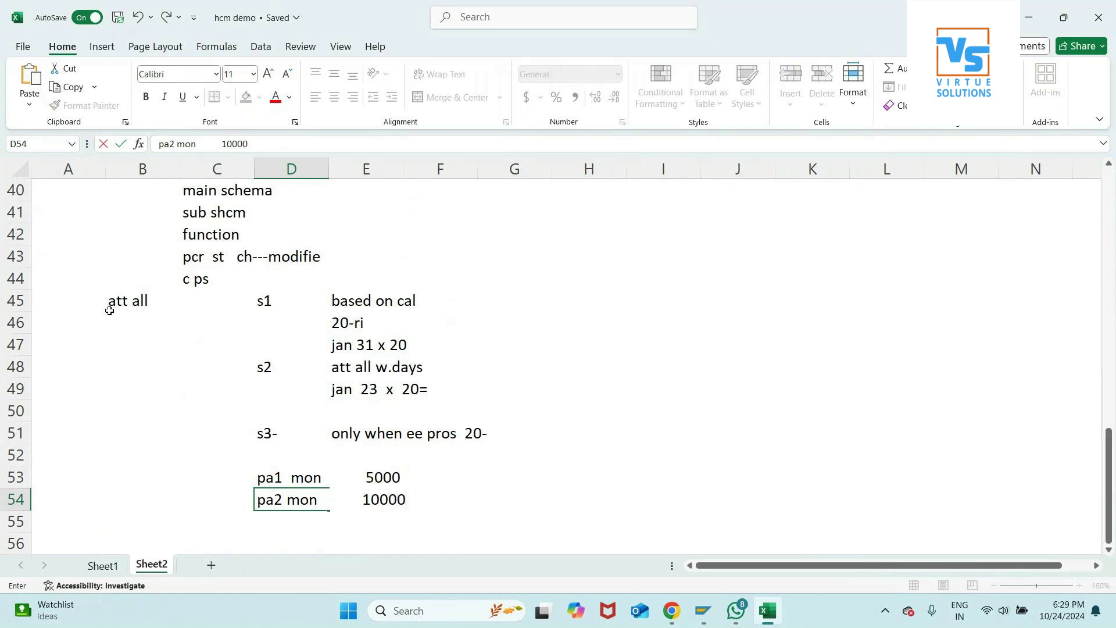
key("Return")
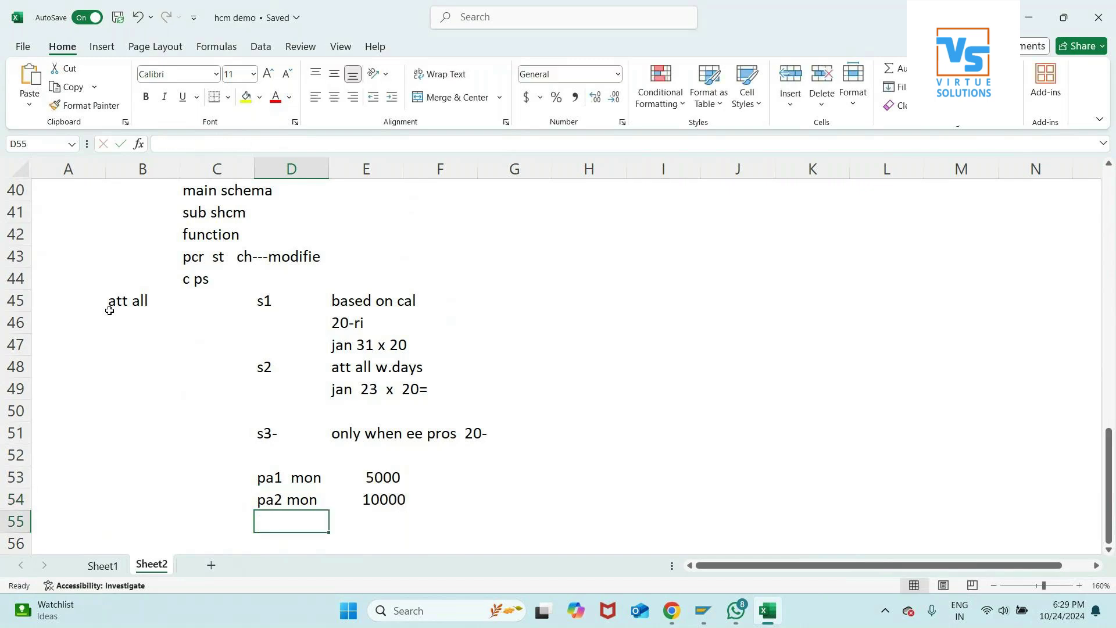
- Note the bonus eligibility criteria "pa xyz eg x wsr 3wk" in D56
key("Return")
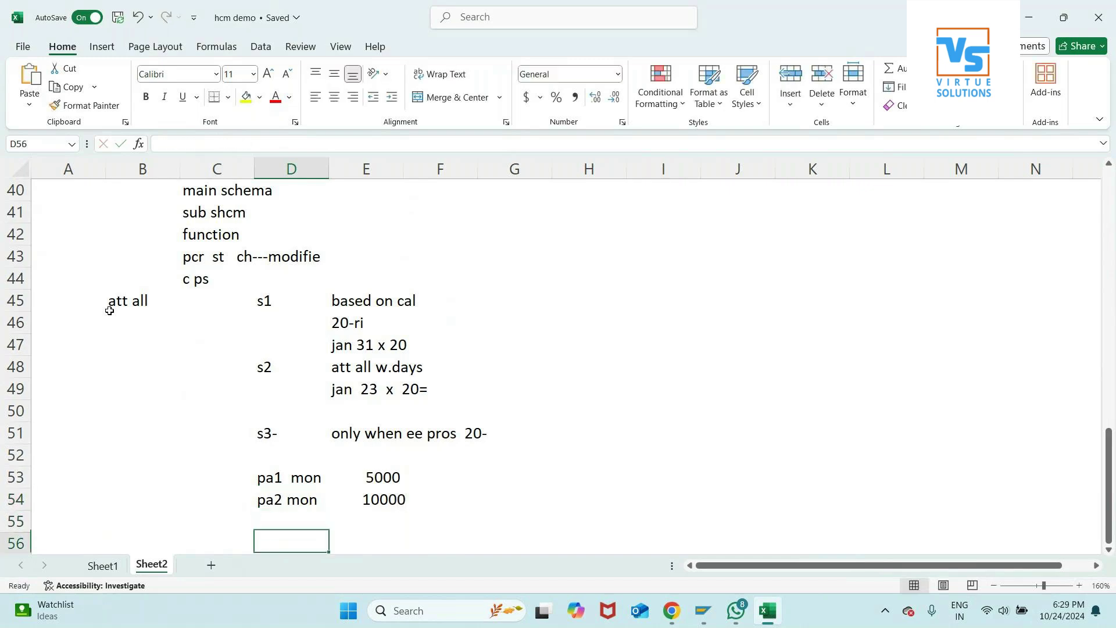
type("pa   ")
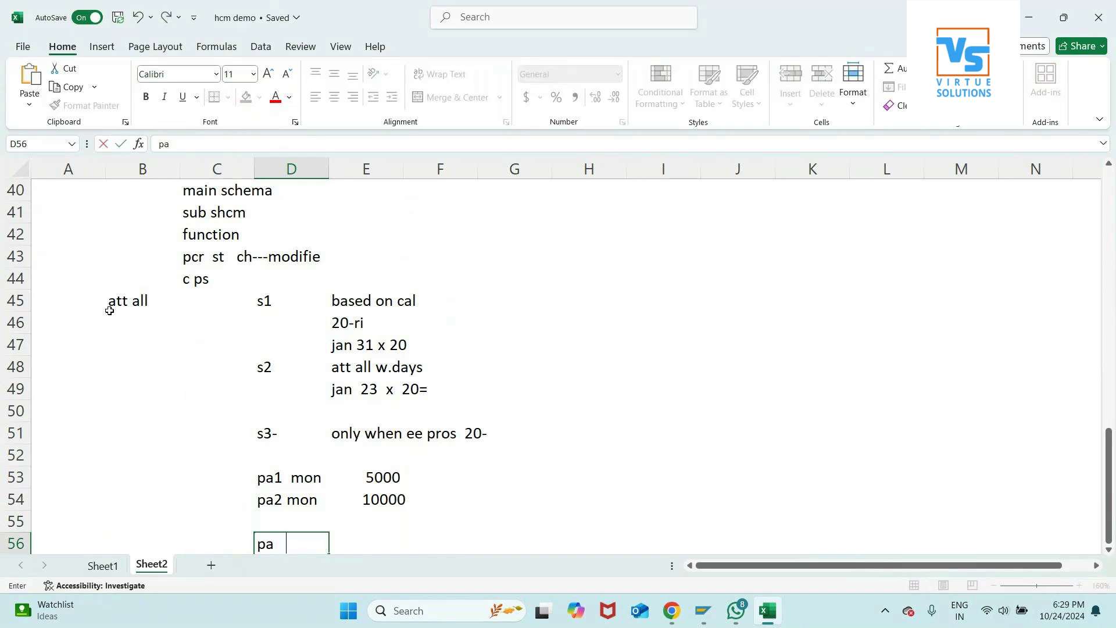
type("xyz")
type("e")
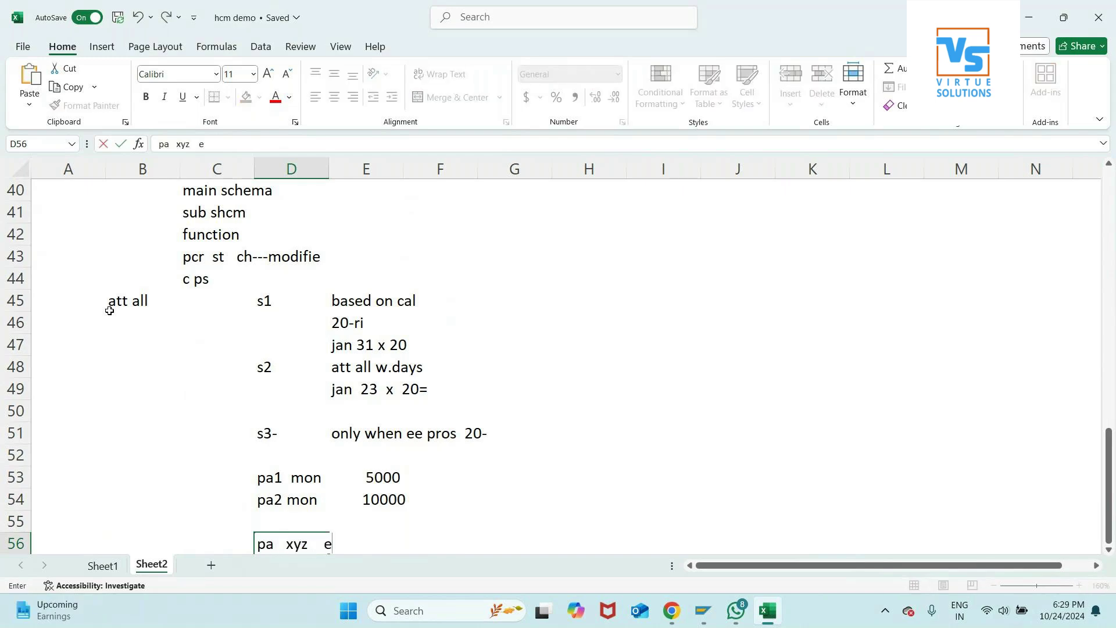
type("g   x   wsr  3wk")
key("Return")
key("Return")
key("Return")
key("Return")
key("Return")
key("Return")
key("Return")
key("Return")
key("Return")
key("Return")
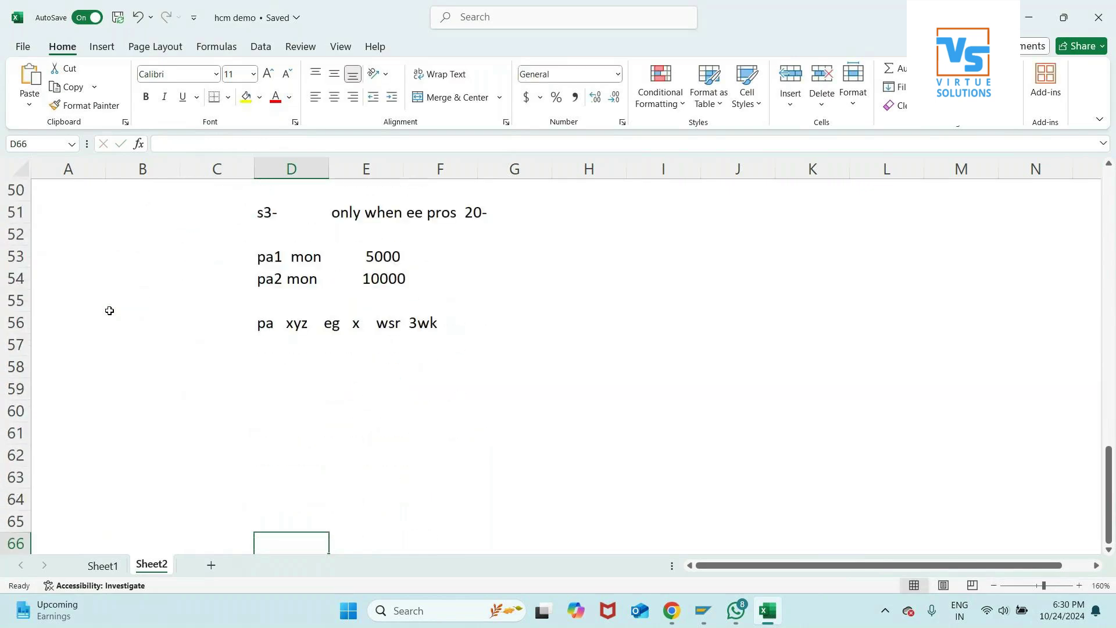
- Enter "mon bonu" in F57 and "pcr" in F58 below the eligibility criteria
left_click(469, 346)
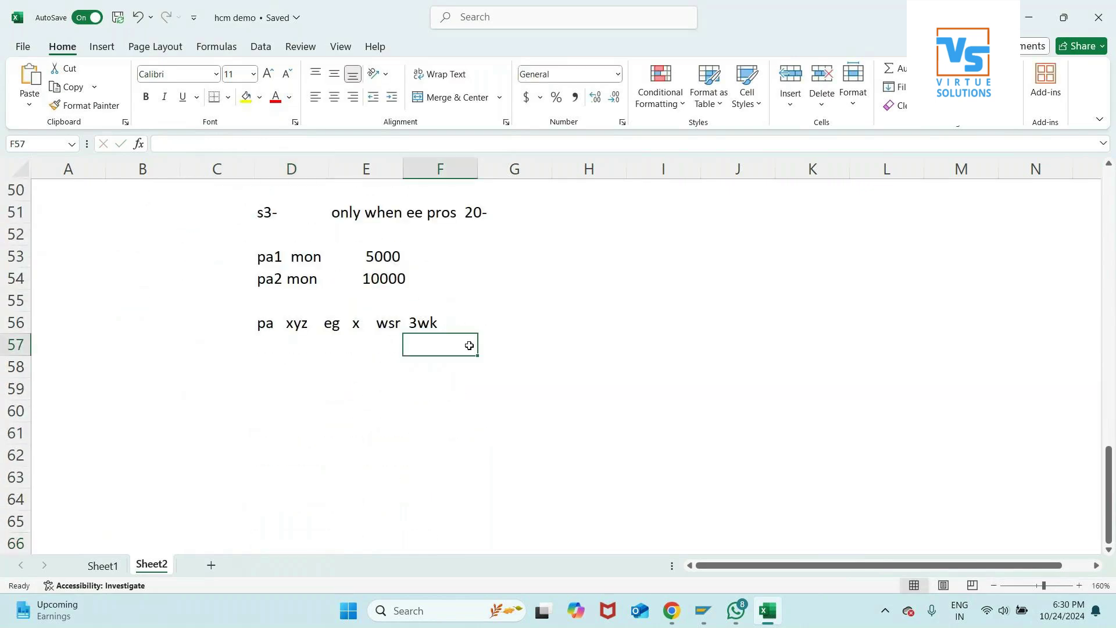
type("mon bonus")
key("Return")
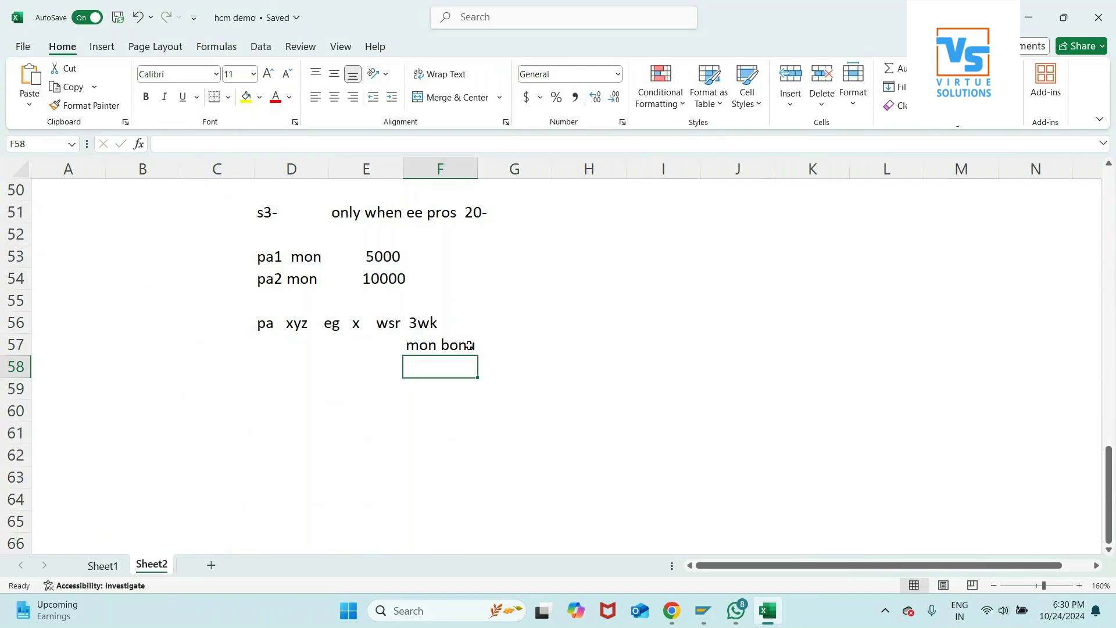
type("pcr")
key("Return")
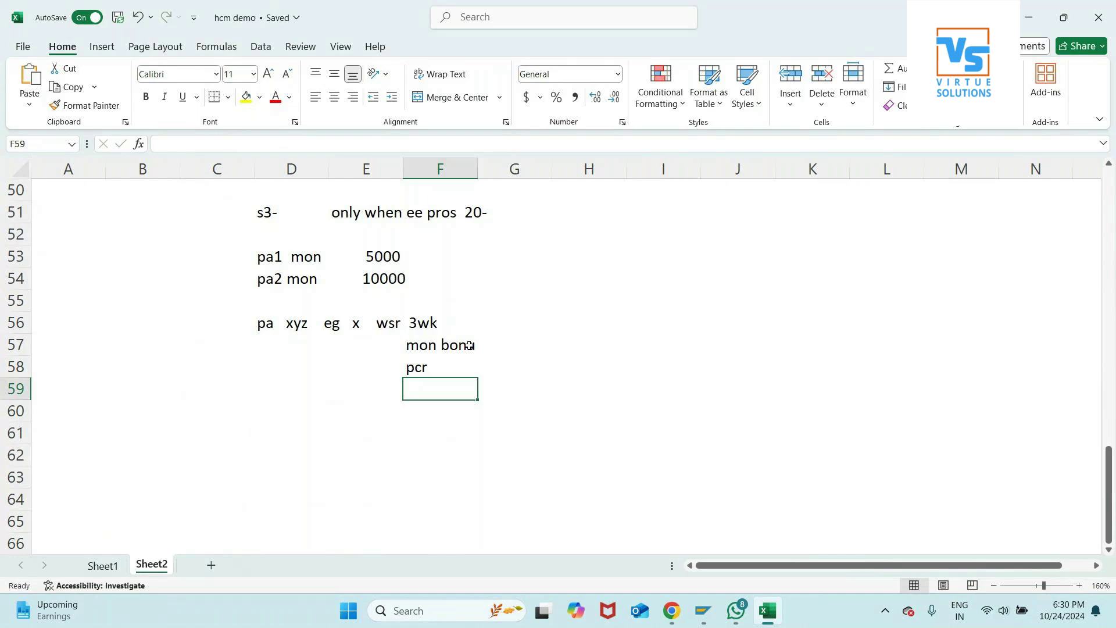
- Start the course outline with "course---basic settings" in A59
key("Left")
key("Left")
key("Left")
key("Left")
key("Left")
type("course---")
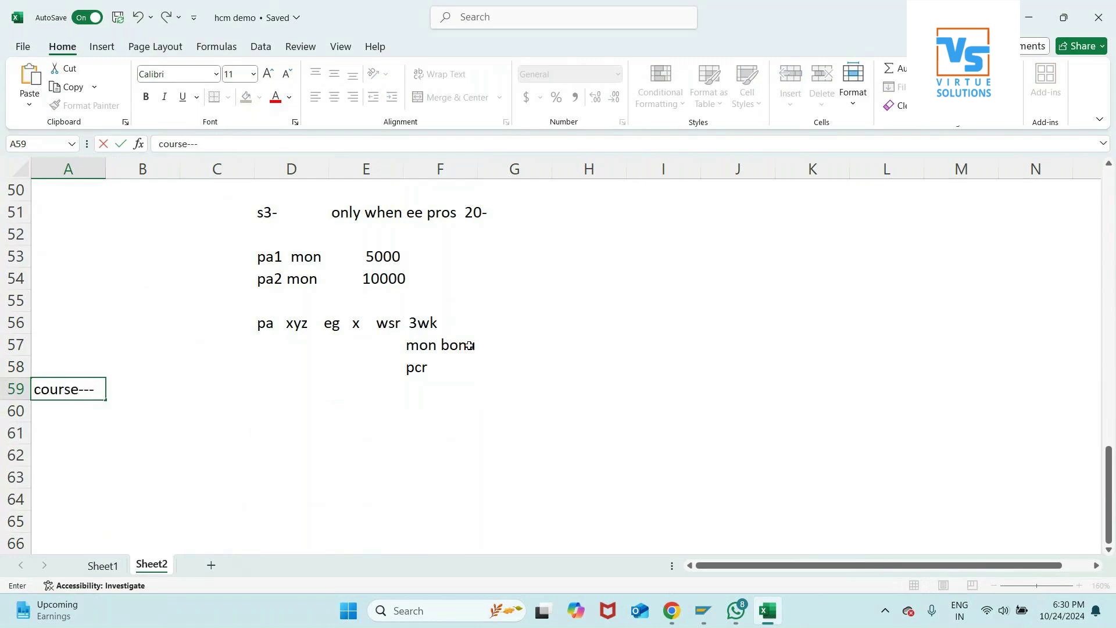
type("basic settings")
key("Return")
- Enter "pp dm payroll area--gen--gen cal--create con def py 0001" in C60
key("Right")
key("Right")
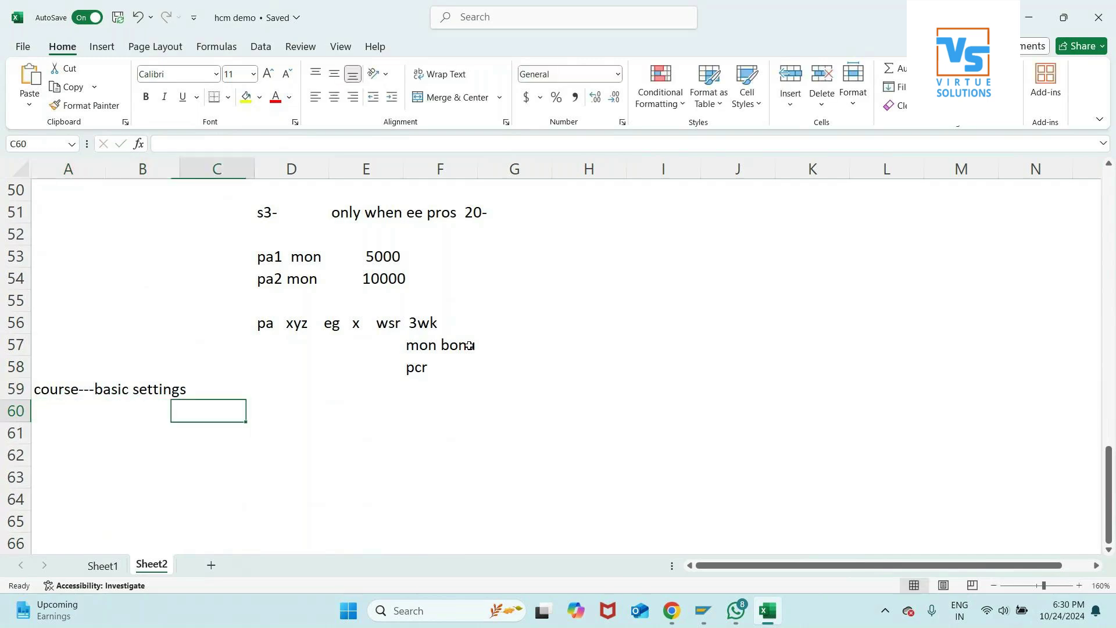
type("pp dm p")
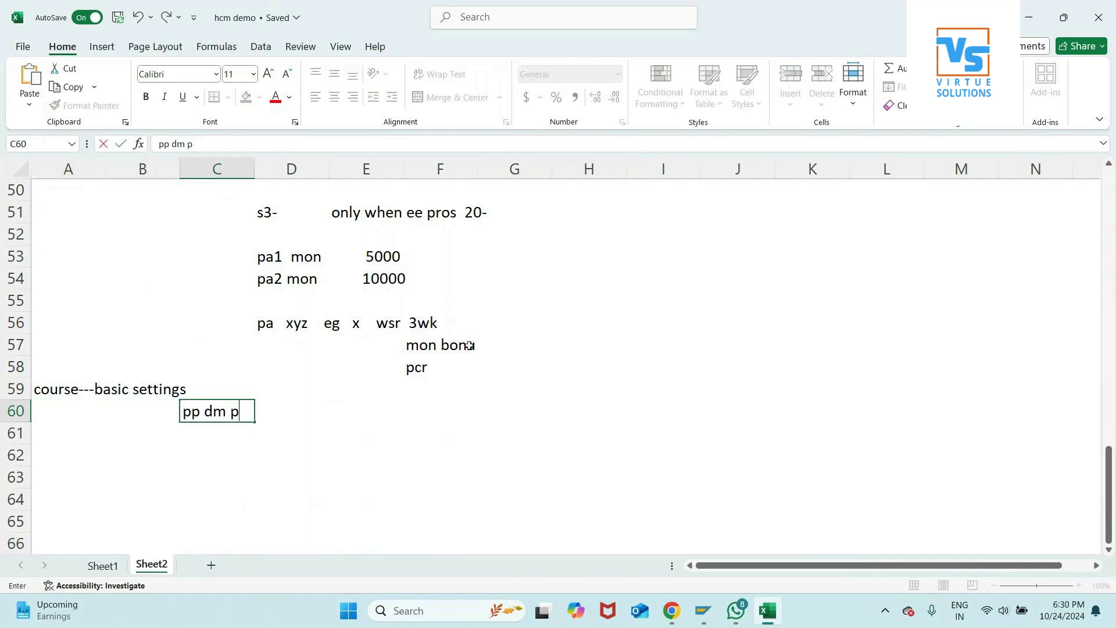
type("ayroll area--gen--gen cal")
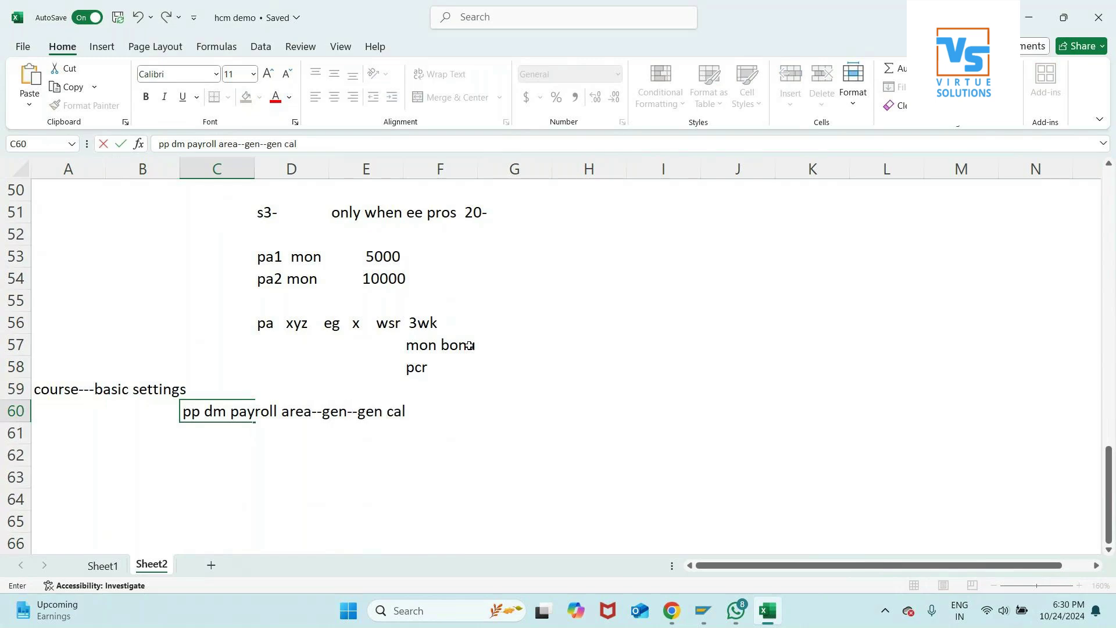
type("--create con def py")
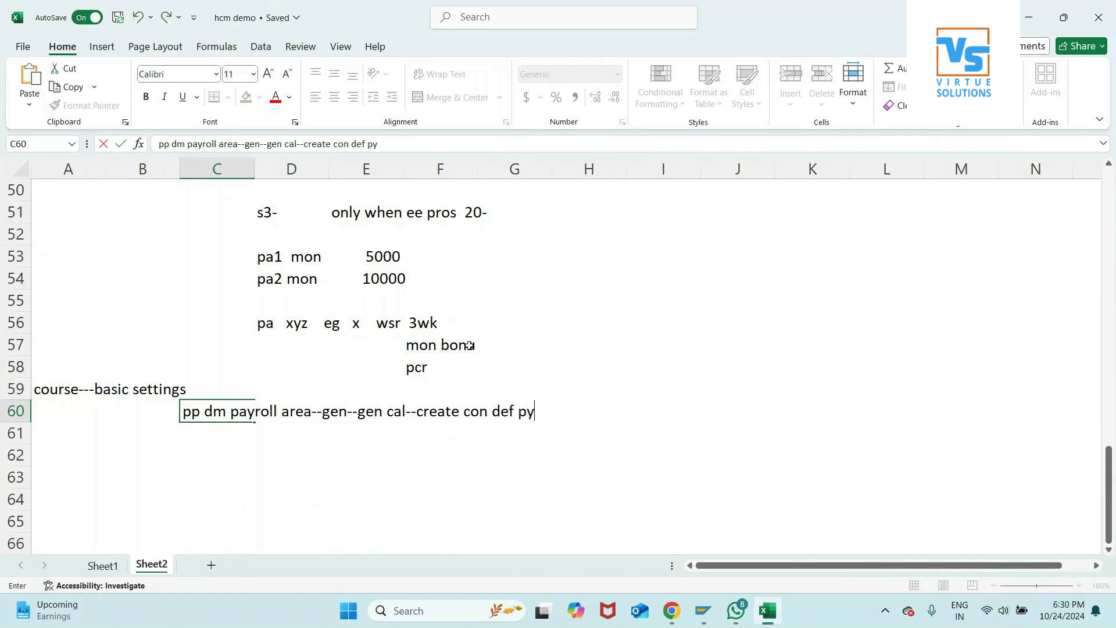
type(" 0001")
key("Return")
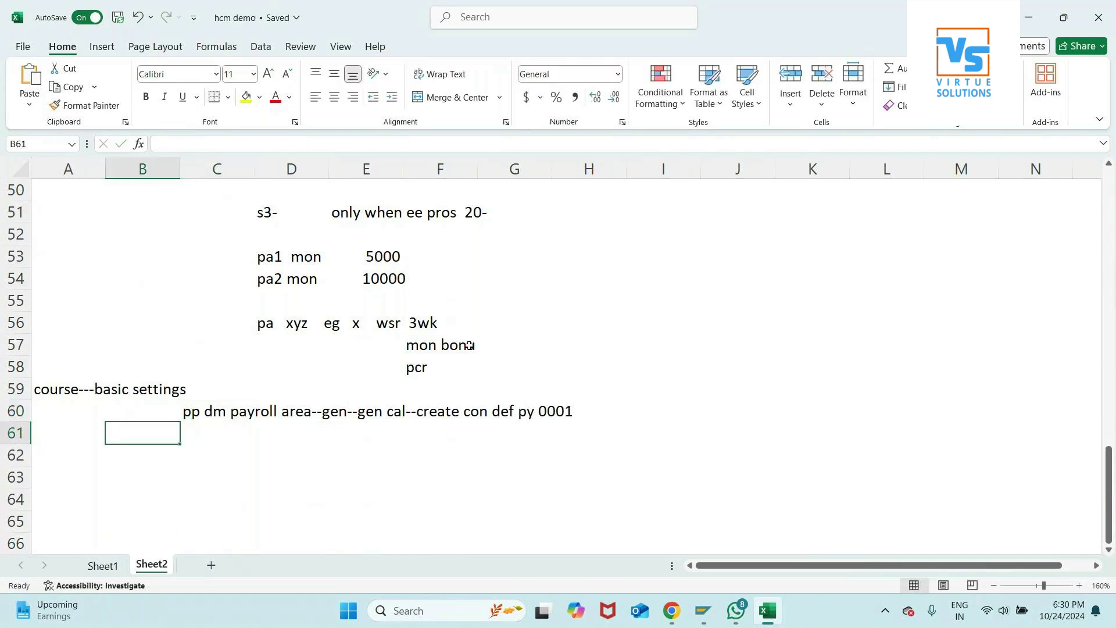
- List "bp", "rpd", "ap", "ap off" and "eri" in cells B61 to B65
type("bp")
key("Return")
type("rpd")
key("Return")
type("ap")
key("Return")
type("ap off")
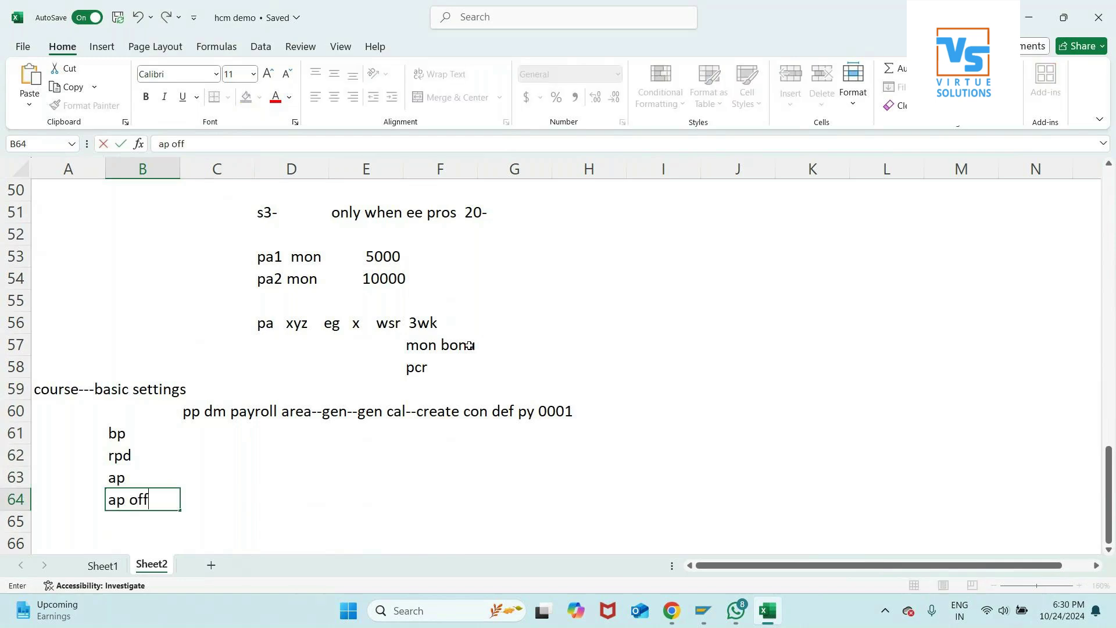
key("Return")
type("eri")
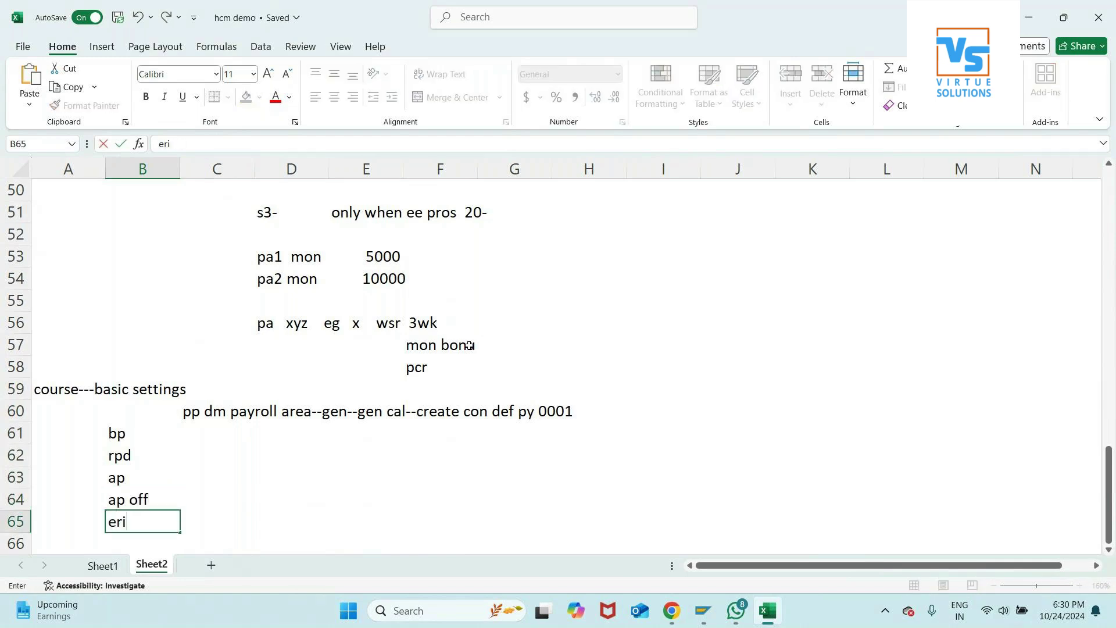
key("Return")
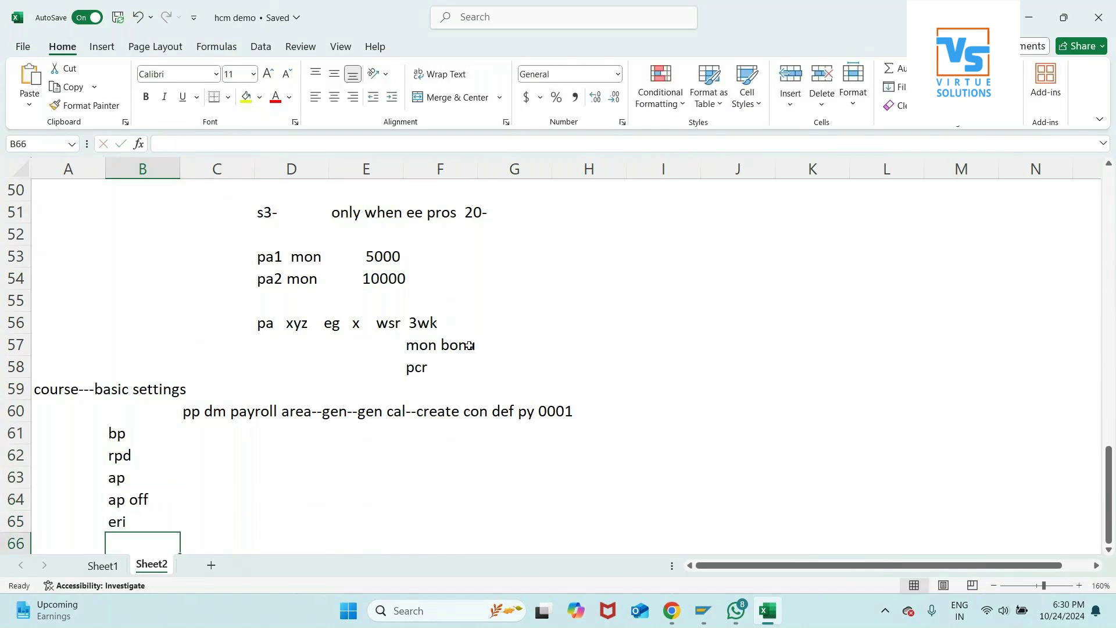
- Add the course topics "abs" in A67 and "twt" in A68
key("Return")
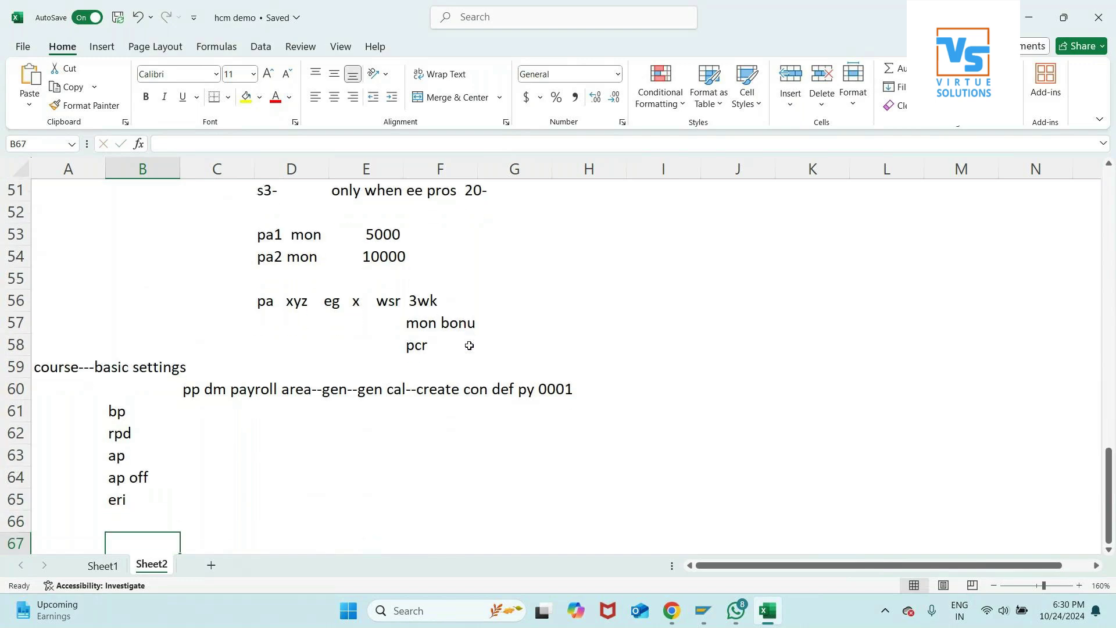
key("Left")
type("abs")
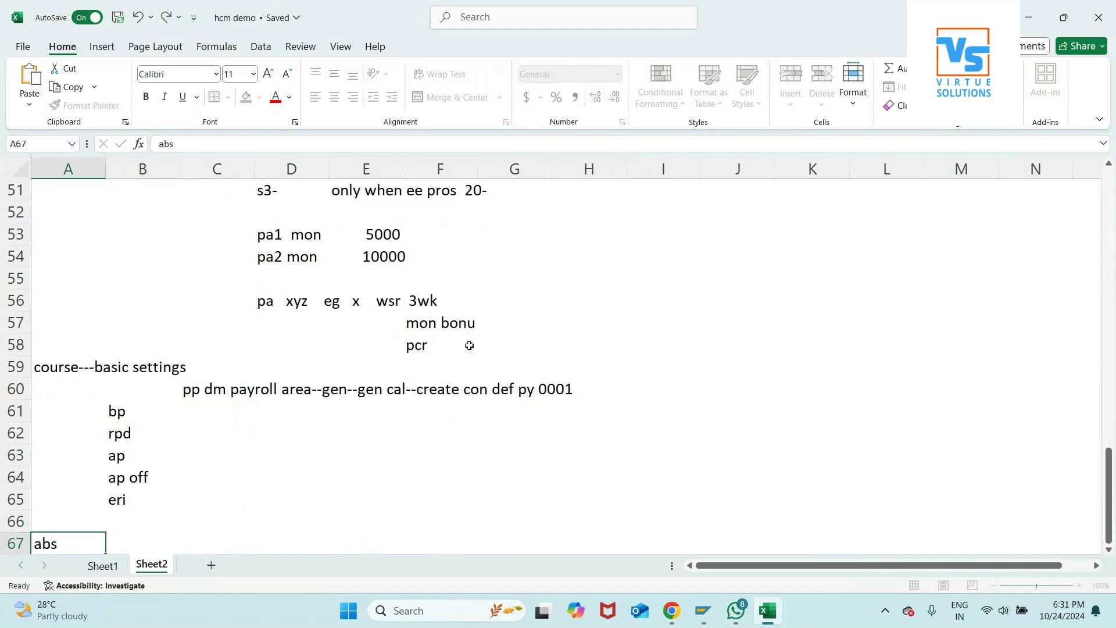
key("Return")
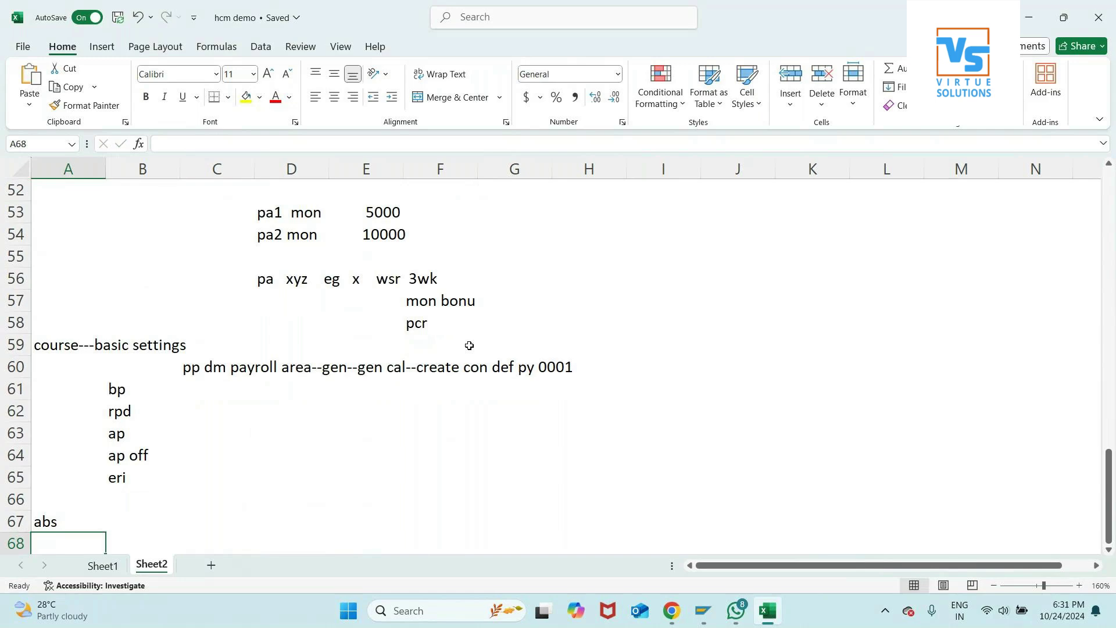
type("twt")
key("Return")
- Add the factoring topic with "factoring" in A69, "jan" in C69 and "31=20000" in D69
type("factoring")
key("Tab")
key("Tab")
type("jan")
key("Tab")
type("31")
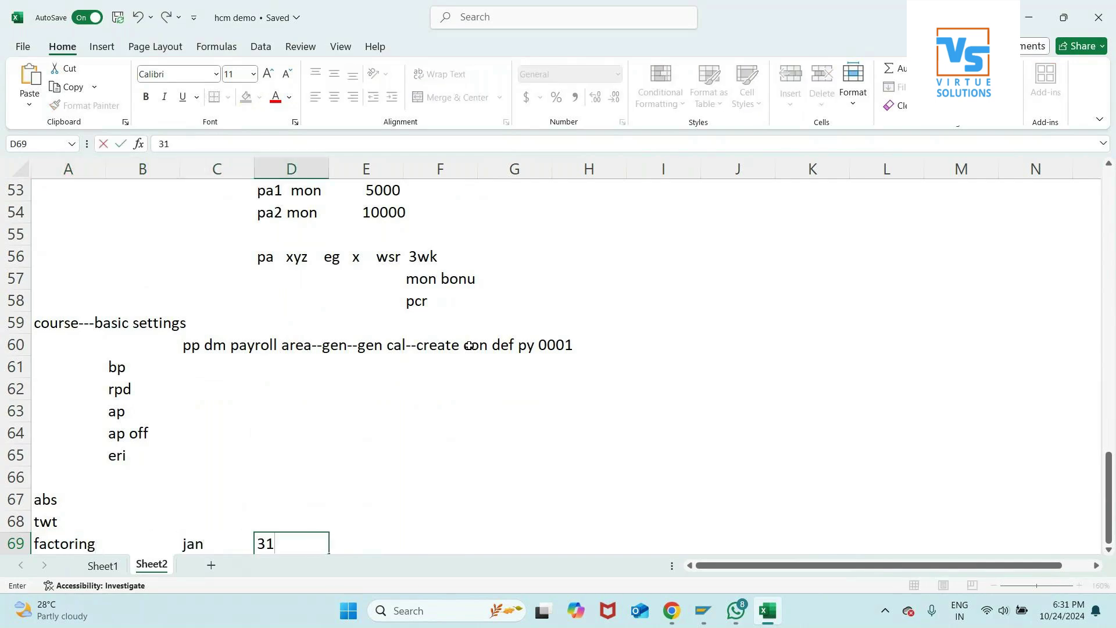
type("=20000")
key("Return")
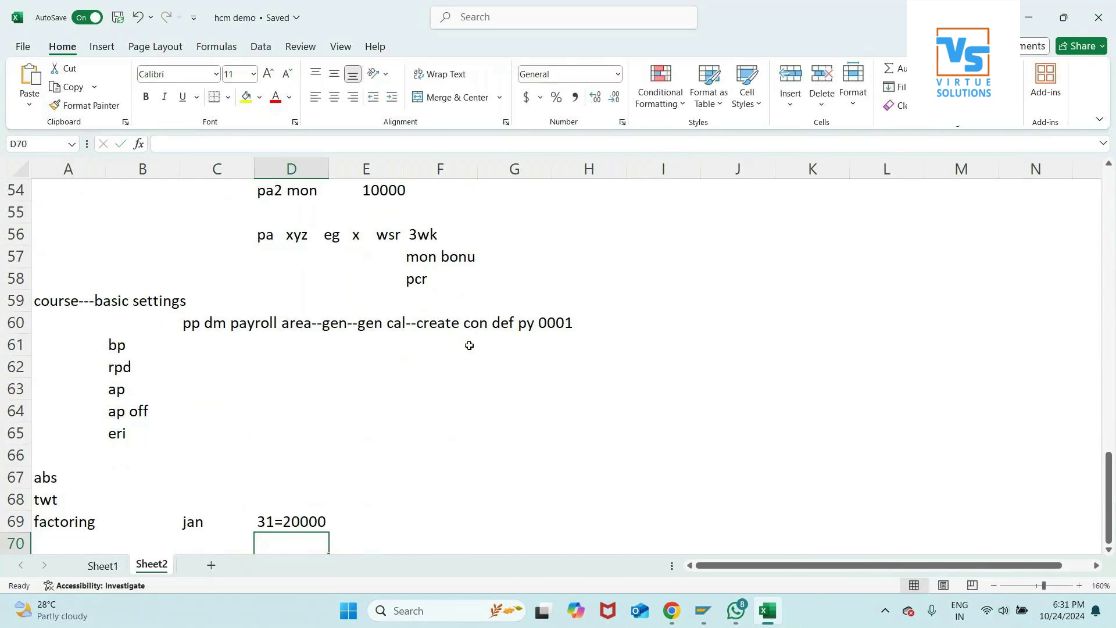
- Extend the factoring example with "30=?" in D70, "31 fact" in F70 and "30 parital" in F71
type("30=?")
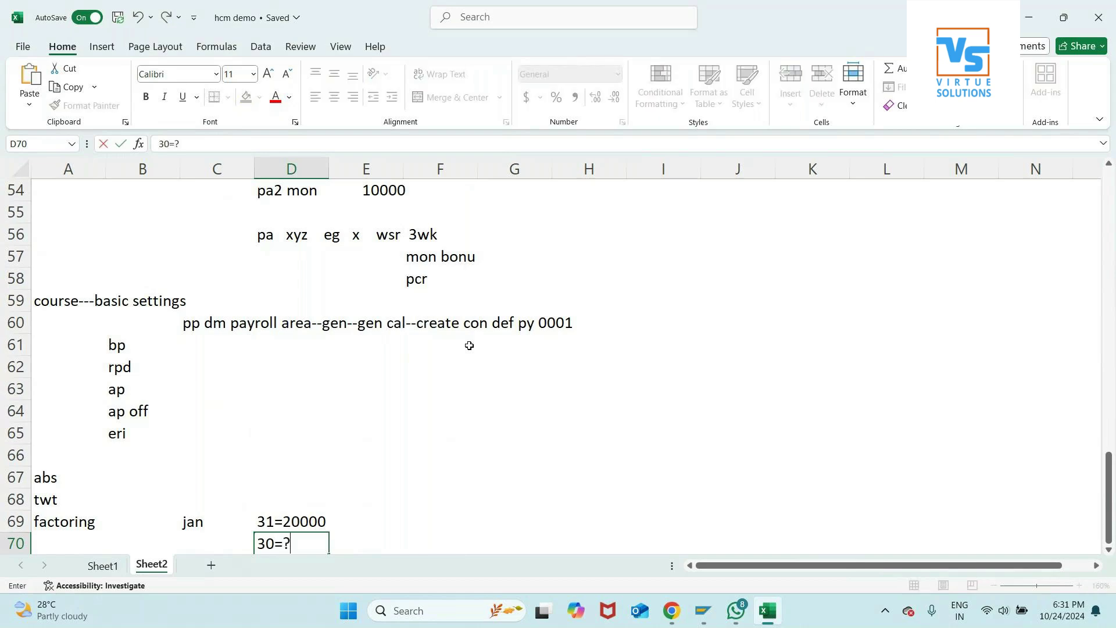
key("Tab")
key("Tab")
type("31")
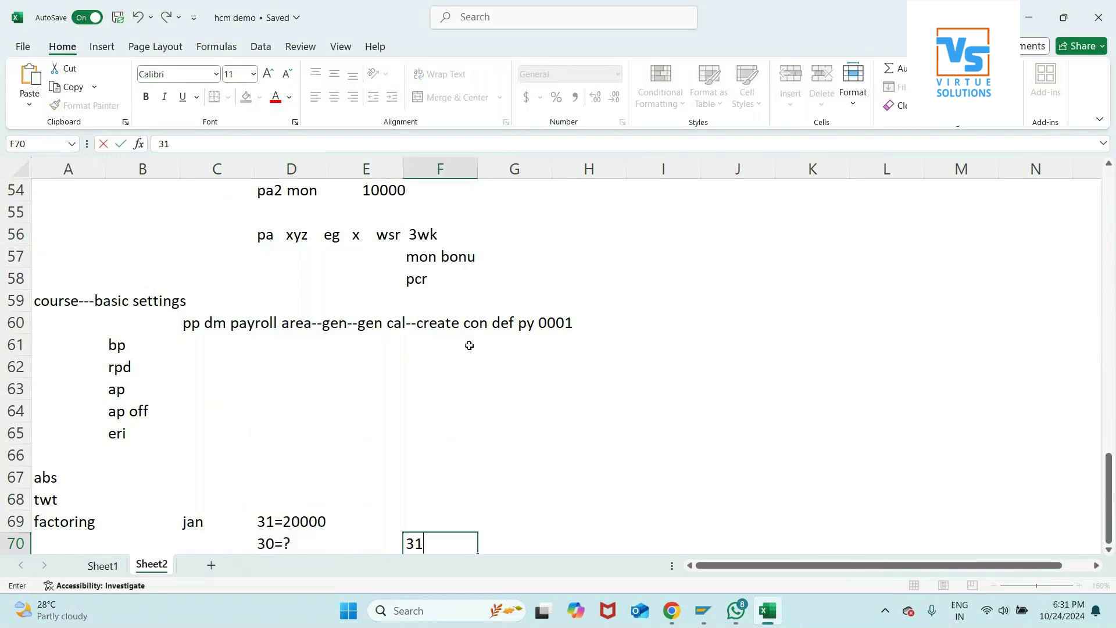
type("  fact")
key("Return")
type("3")
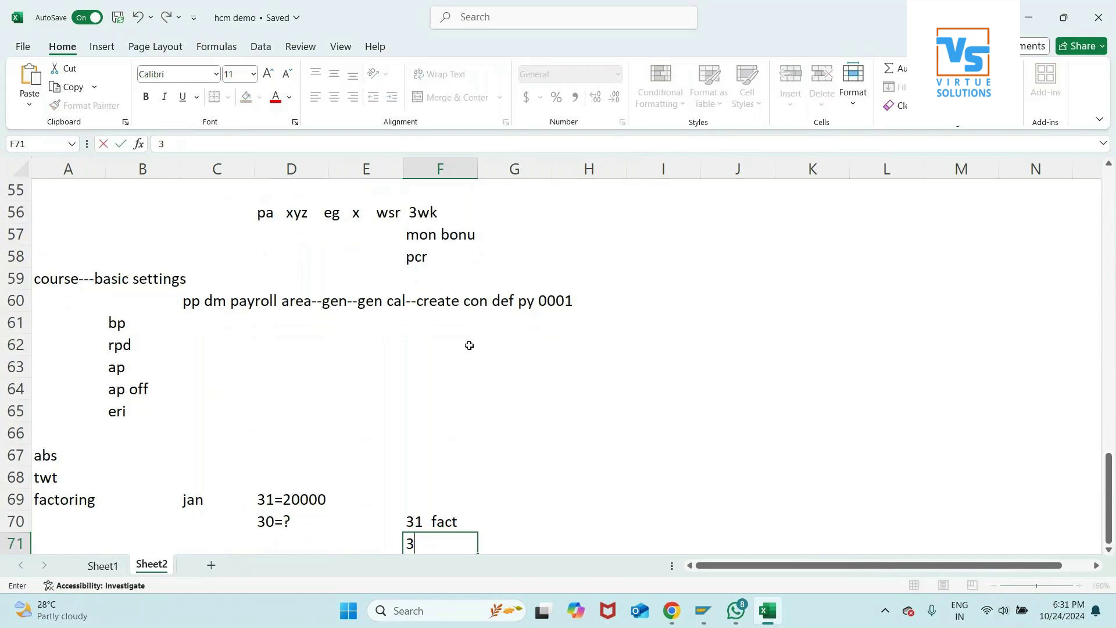
type("0  parital")
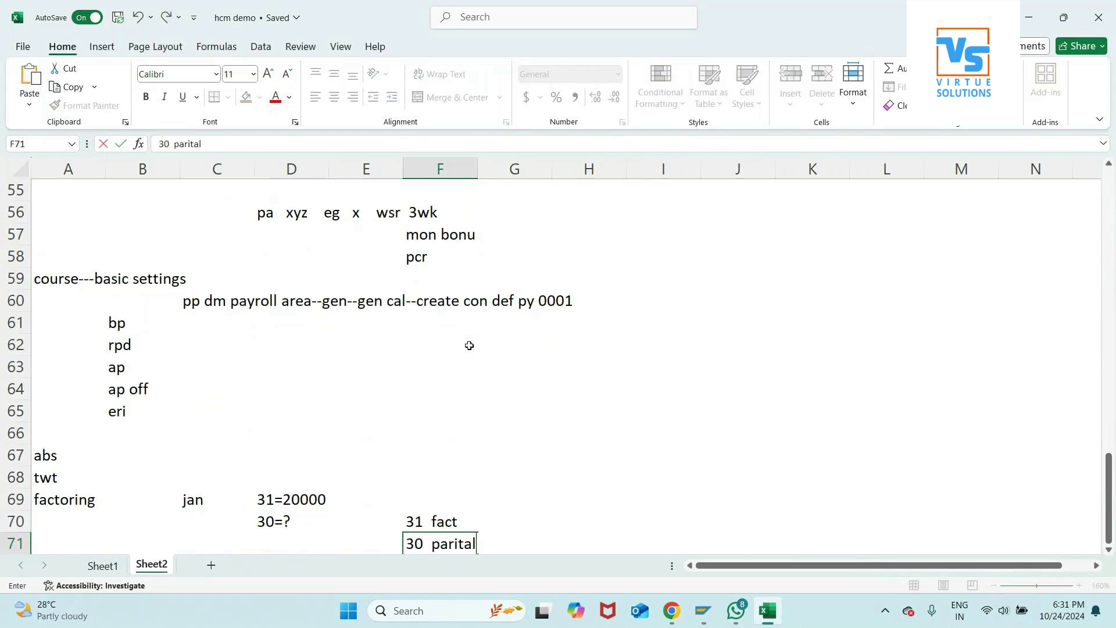
key("Return")
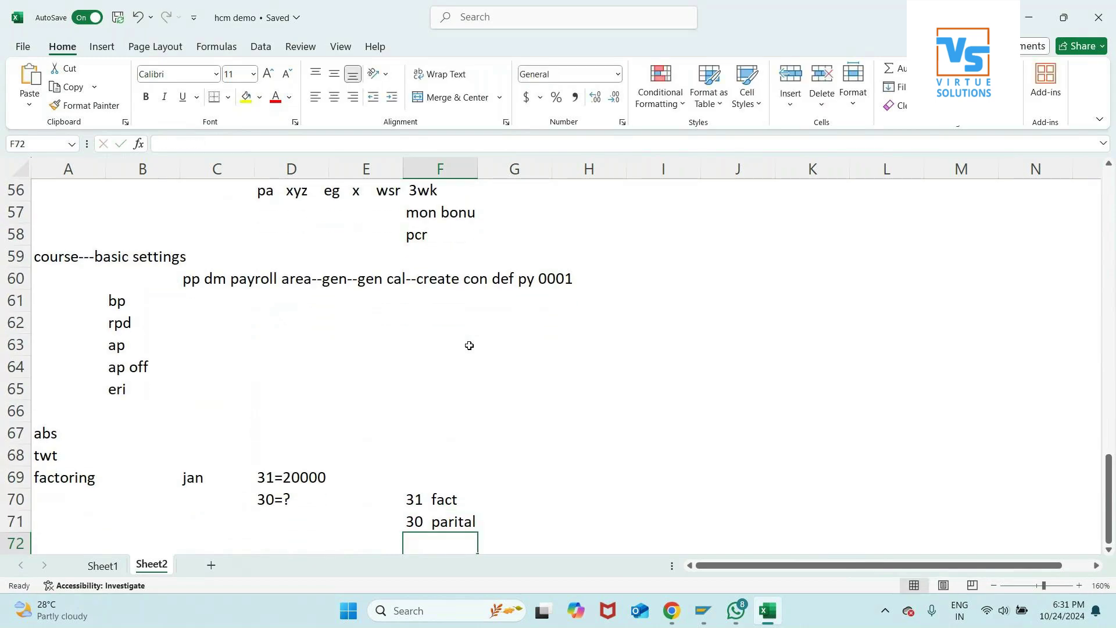
- Add the February factoring example with "feb" in C72, "28=20000" in D72 and "27=?" in D73
key("Left")
key("Left")
key("Left")
type("feb")
key("Tab")
type("28=")
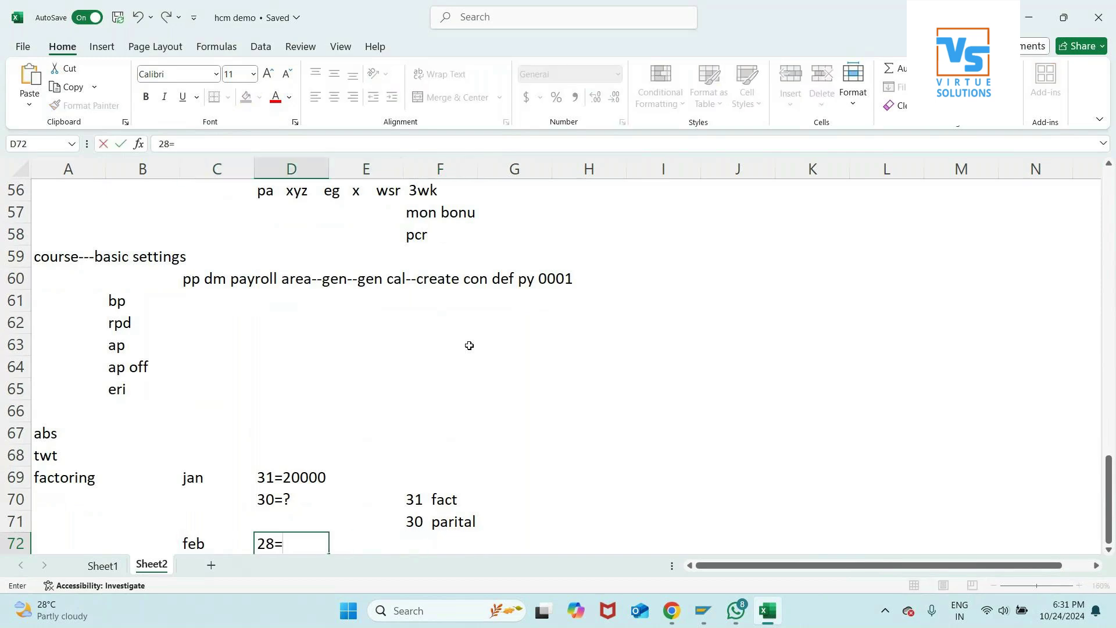
type("20000")
key("Return")
type("27=?")
key("ctrl+Return")
- Note the February day counts with "28 fac" in F73 and "27 a" in E74
key("Right")
key("Right")
type("28  fac")
key("Return")
key("Right")
key("Right")
type("27 a")
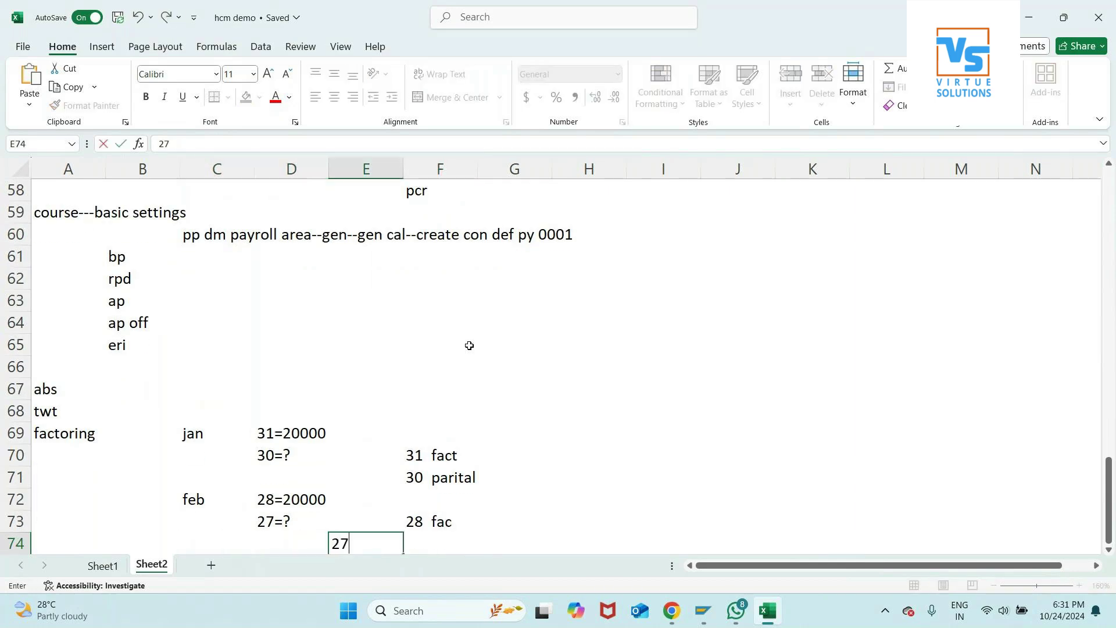
key("ctrl+Return")
key("Return")
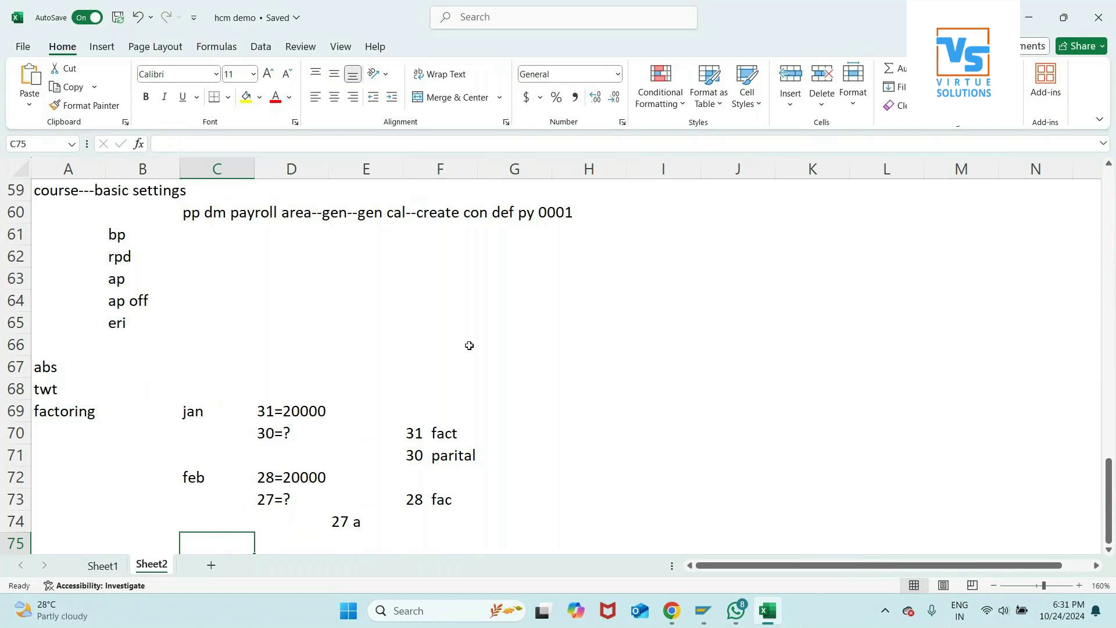
- Enter the note "30-" in H69, beside the January factoring example
left_click(615, 402)
type("30-")
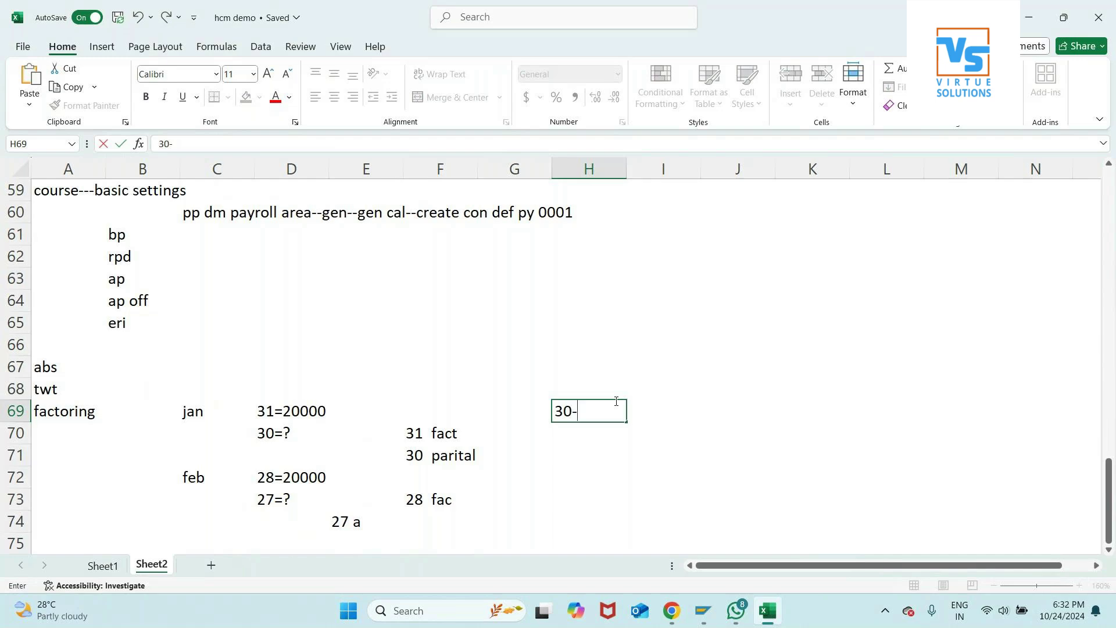
key("Return")
key("Return")
key("Return")
key("Return")
key("Return")
key("Return")
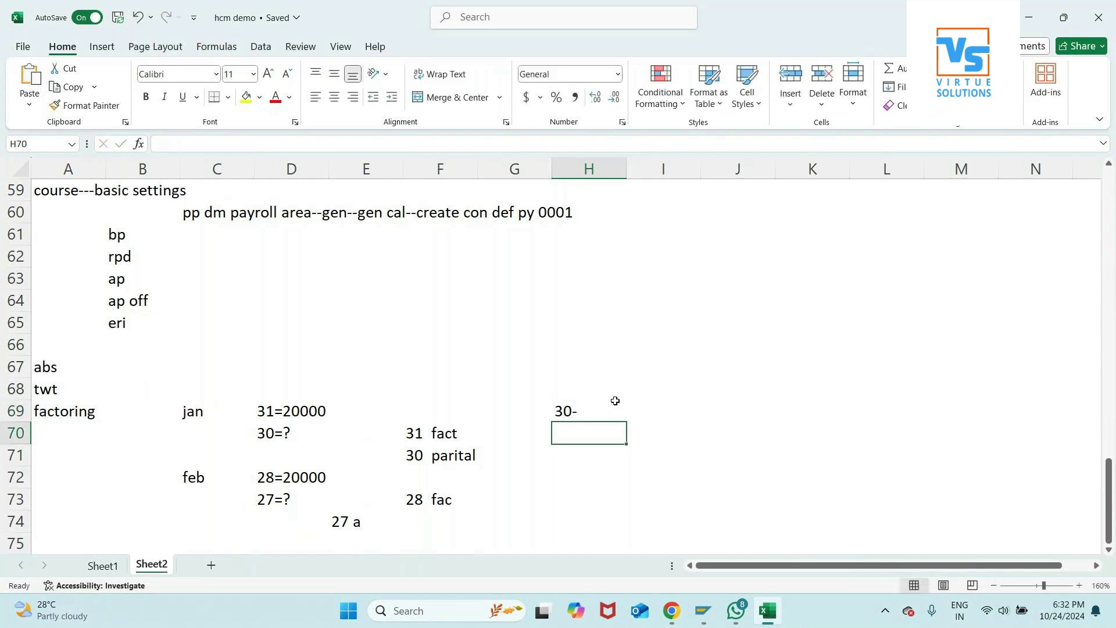
key("Return")
key("Return")
key("Return")
key("Return")
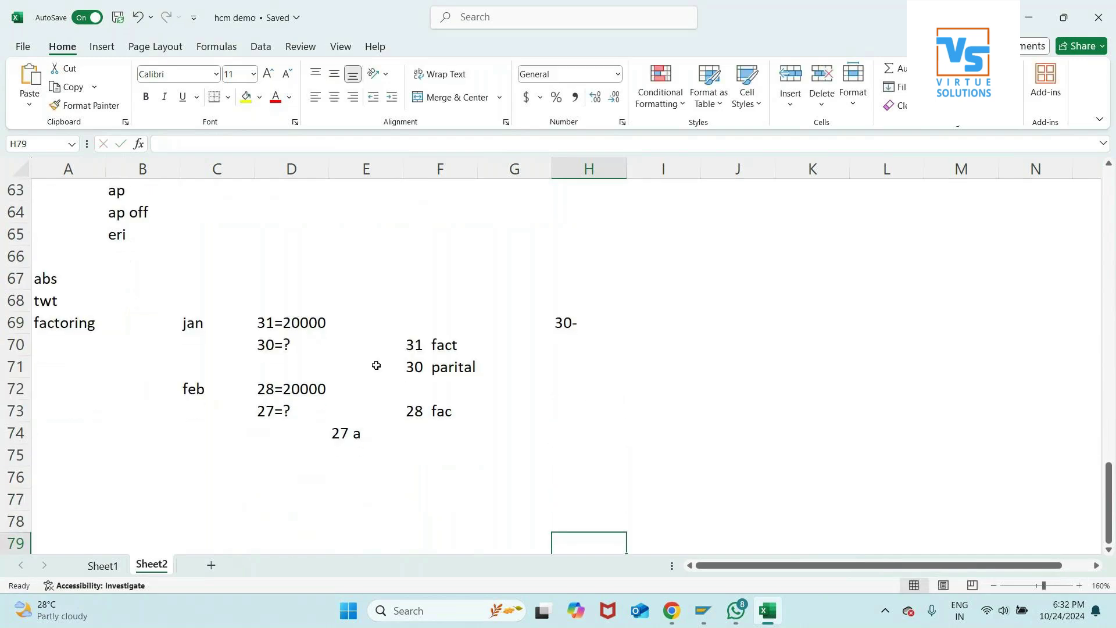
- Add the topic "cwt" in A74 with "bp ca car gross" in B74
left_click(64, 444)
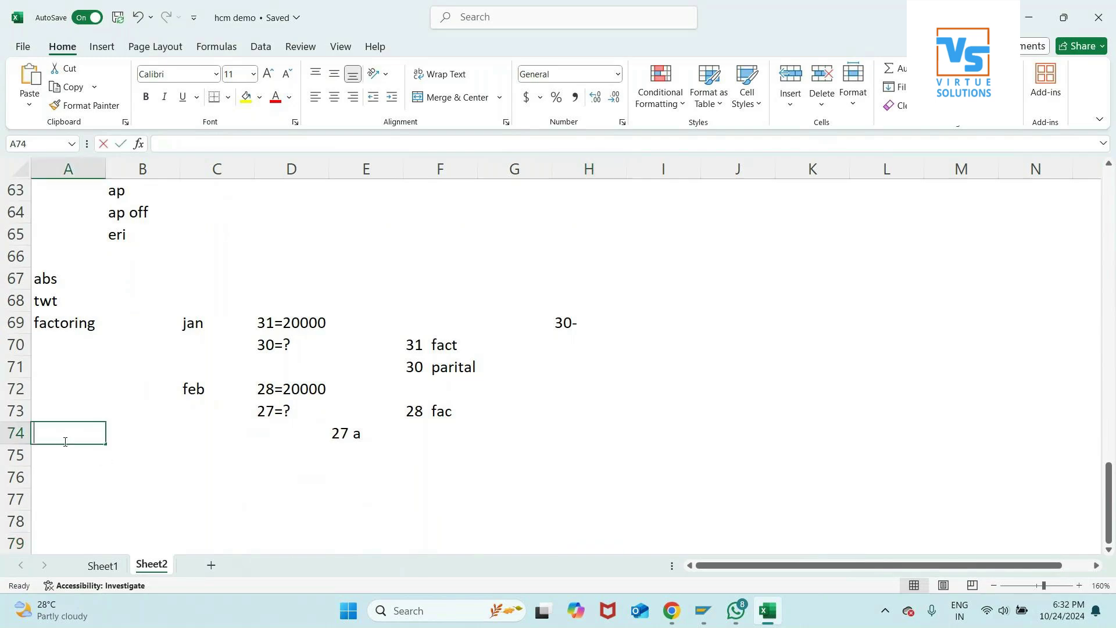
type("cwt")
key("Tab")
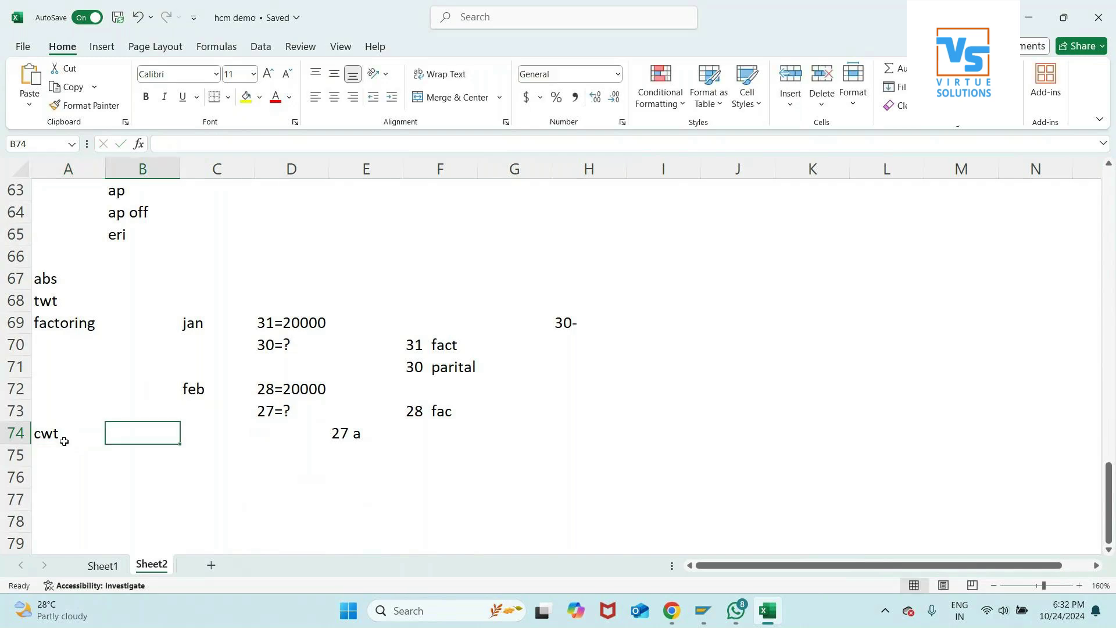
type("bp ")
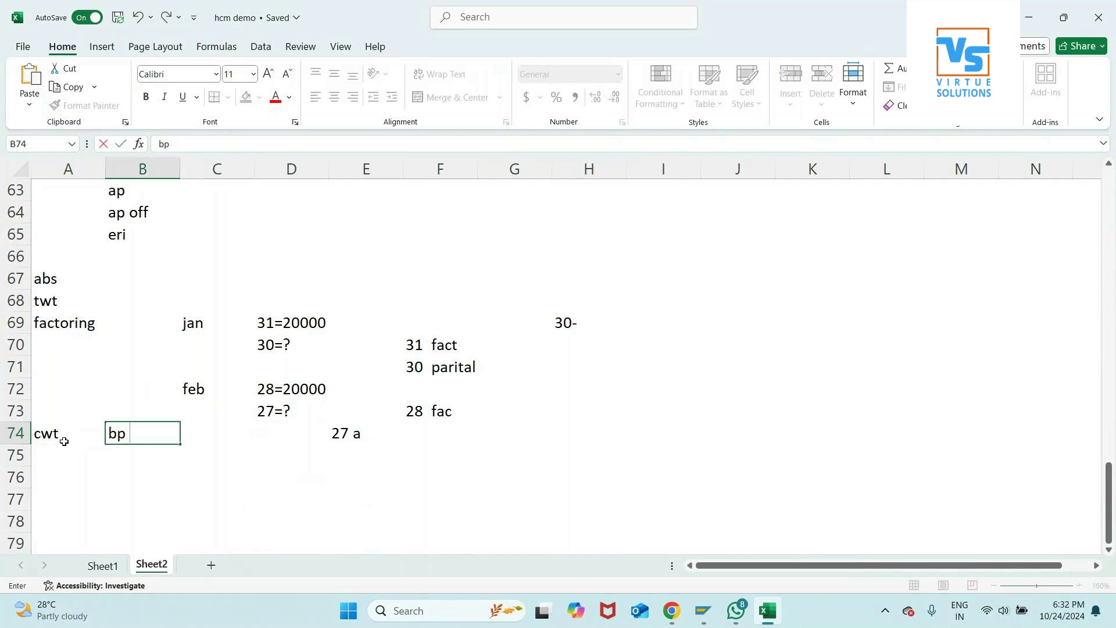
type("ca car   gross")
key("Return")
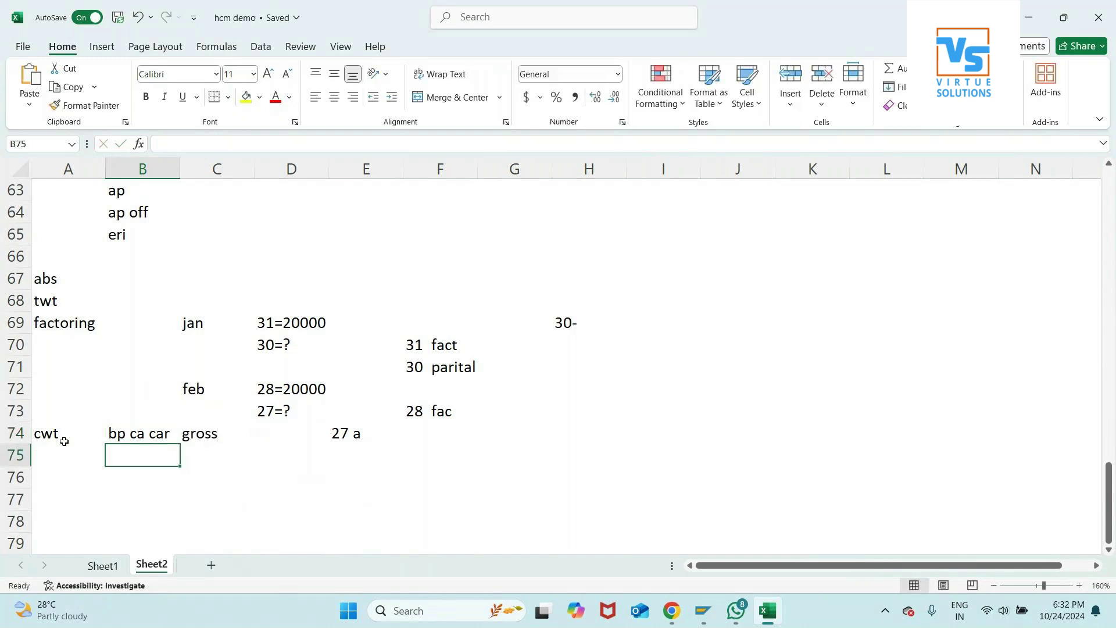
- Extend the cwt topic with "si ins ded" in B75 and "gosi bp" in B76
type("si  ins    ")
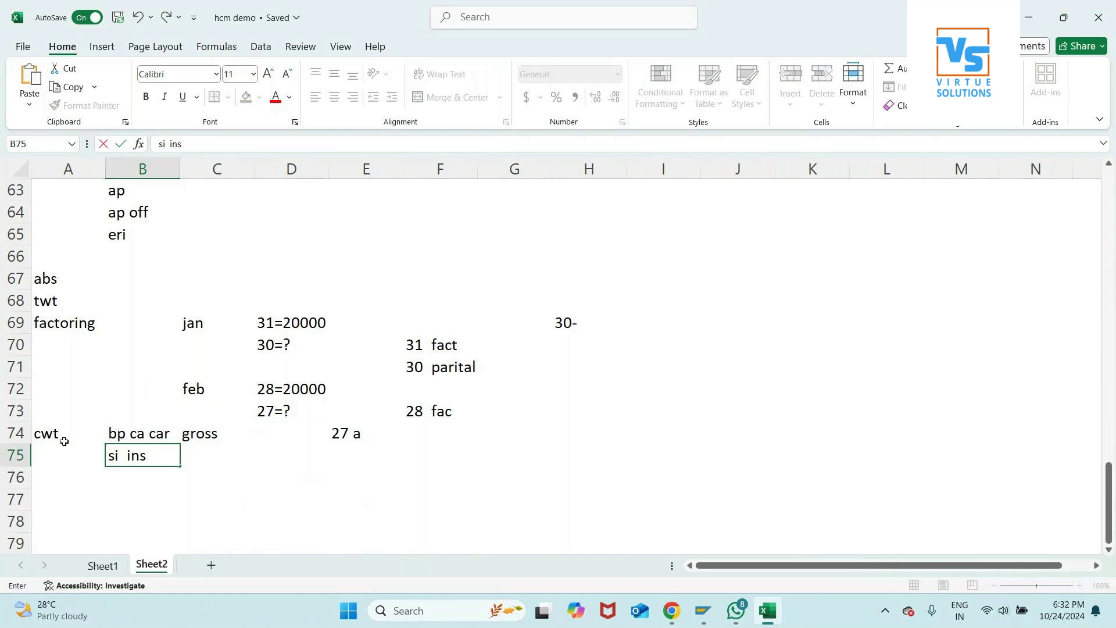
type("ded")
key("Return")
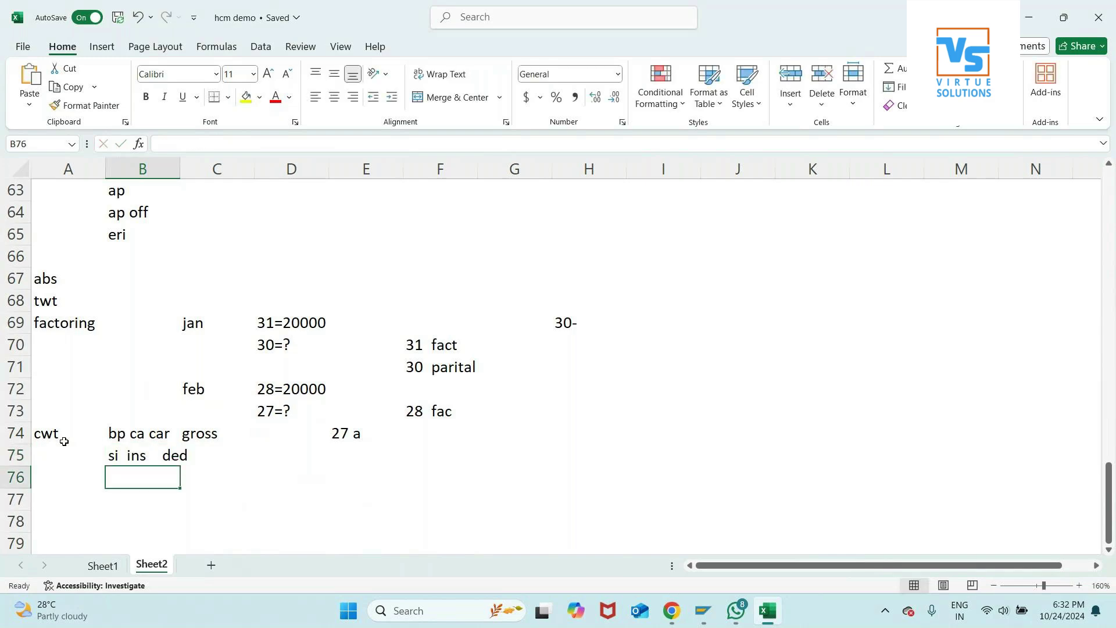
type("gos")
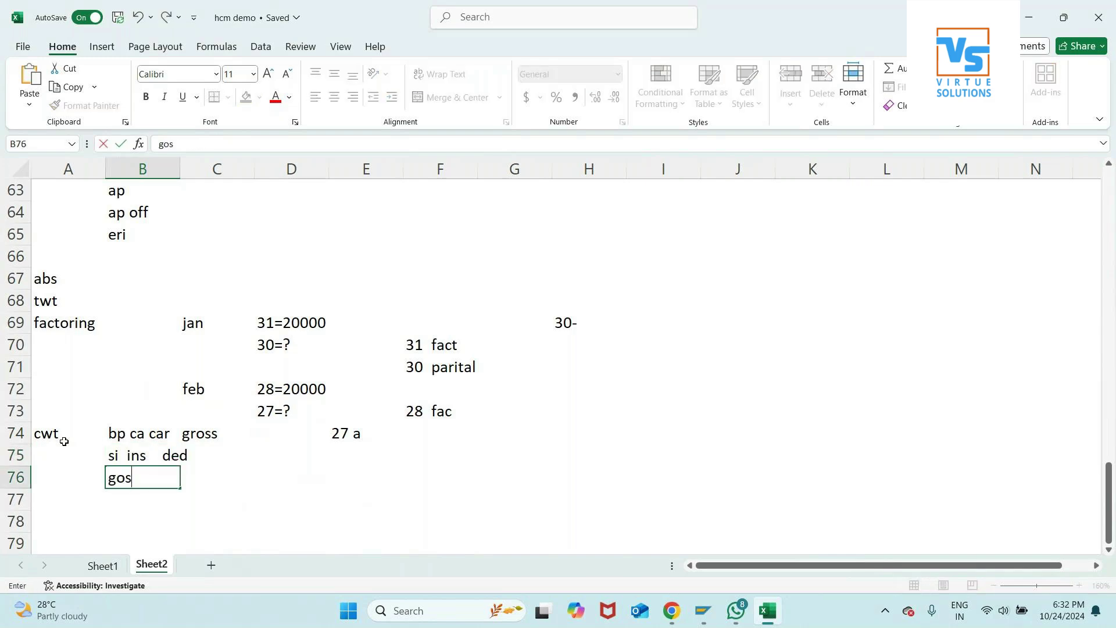
type("i  bp")
key("Return")
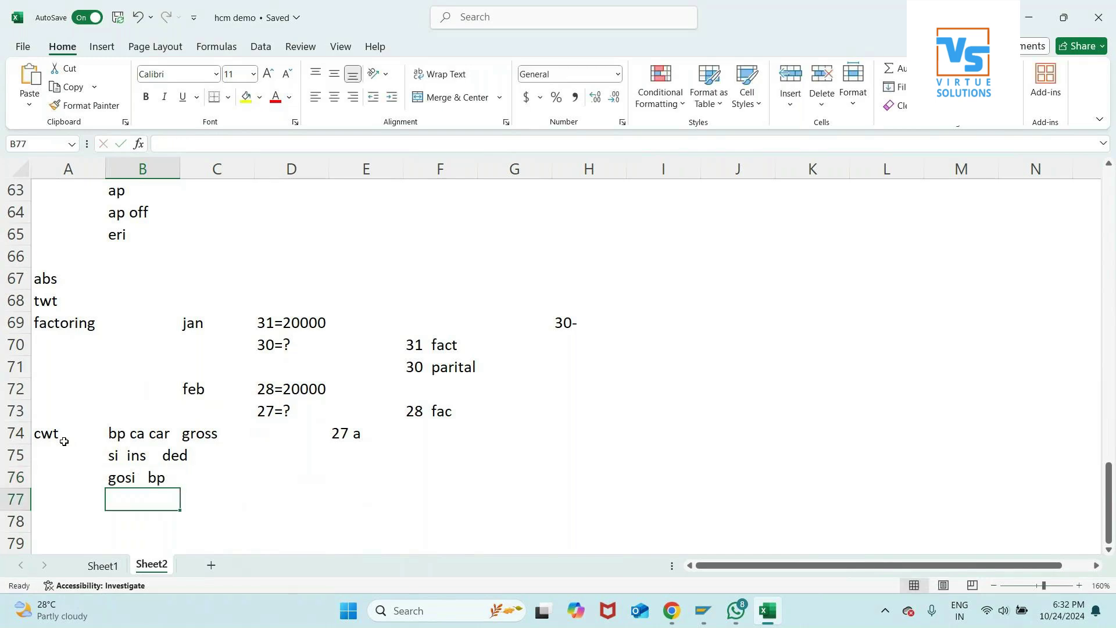
- Add the topic "cumulation" in A77 with "mon--qu--hal--yr" in C77 and the spaced counts 12, 4, 2 and 1 beneath it in C78
key("Left")
type("cumu")
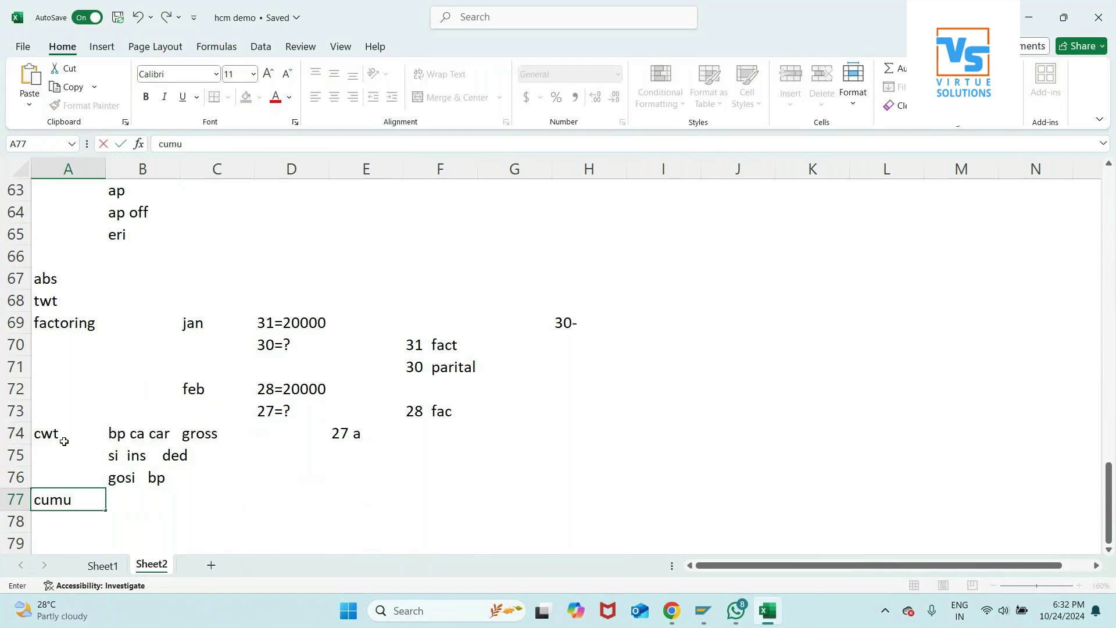
type("lation")
key("Right")
key("Right")
type("mon--")
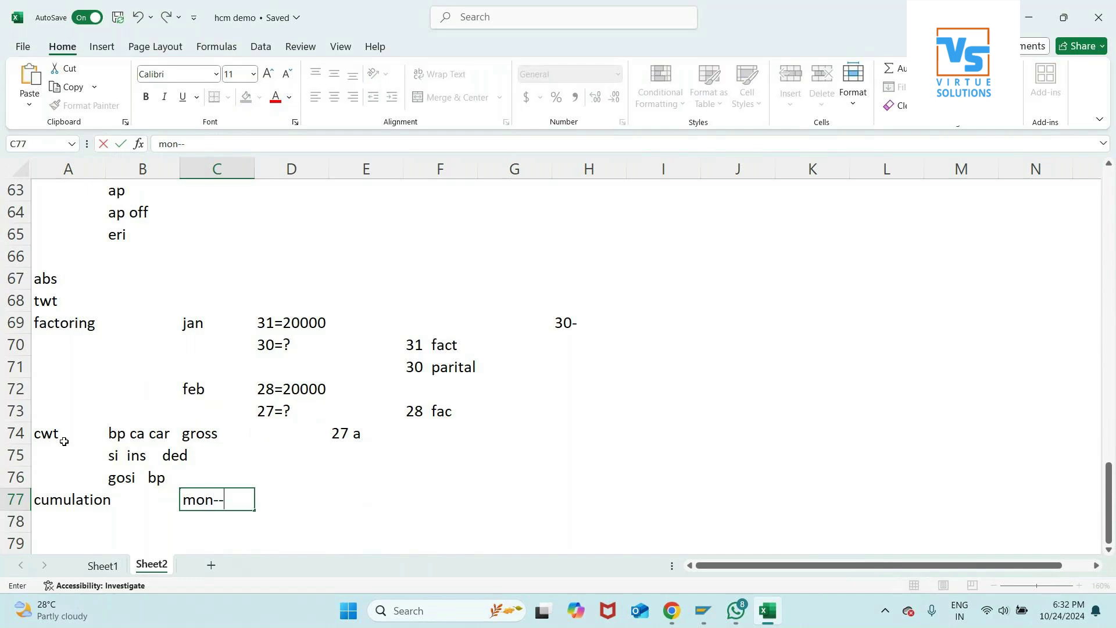
type("qu--hal--yr")
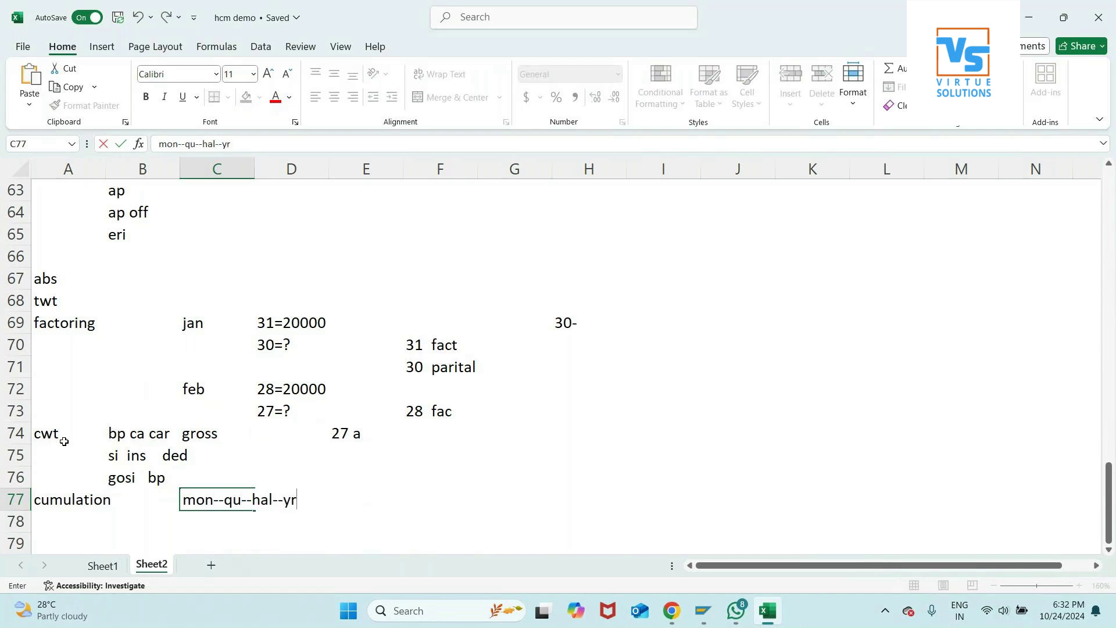
key("Return")
type("12")
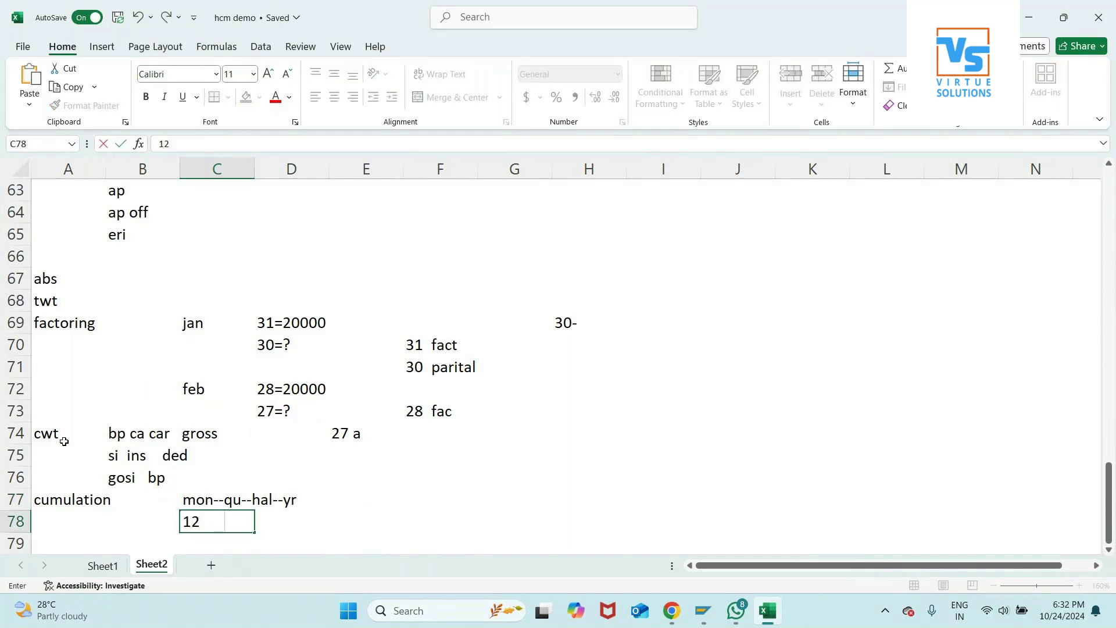
type("        4      2         1")
key("Return")
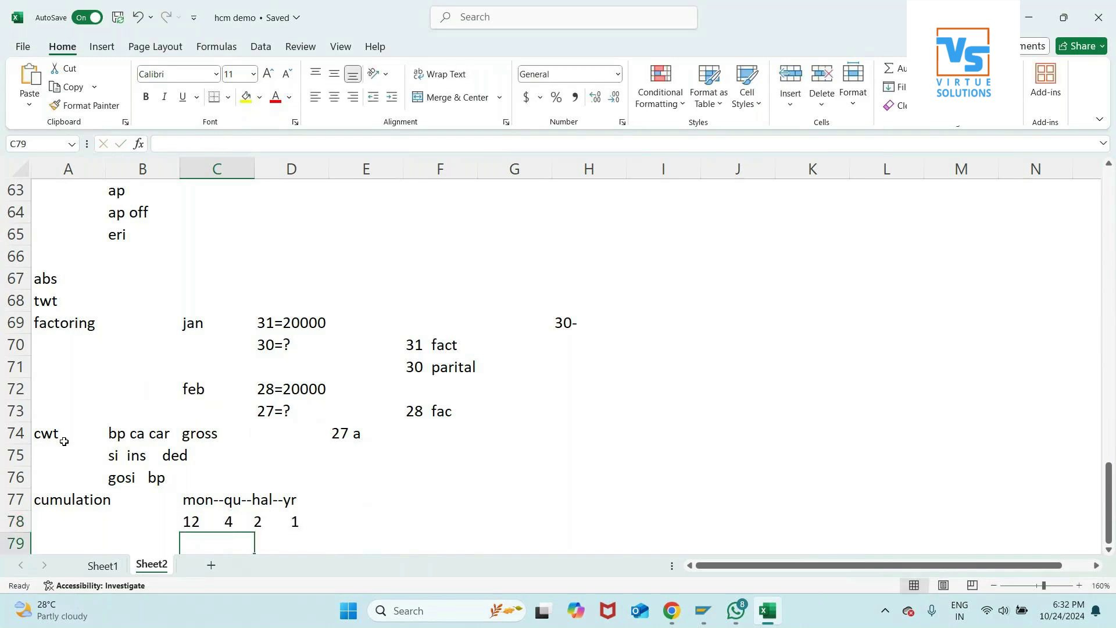
- Add the course topics "loan" in A79 and "eos" in A80
key("Left")
key("Left")
key("Down")
key("Down")
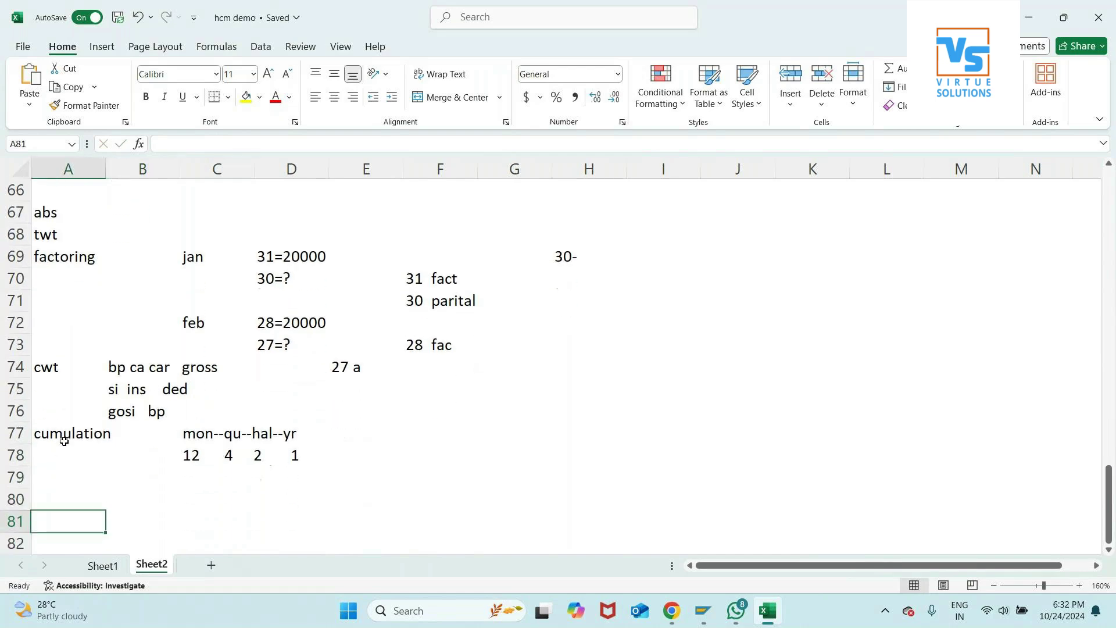
key("Up")
key("Up")
type("loan")
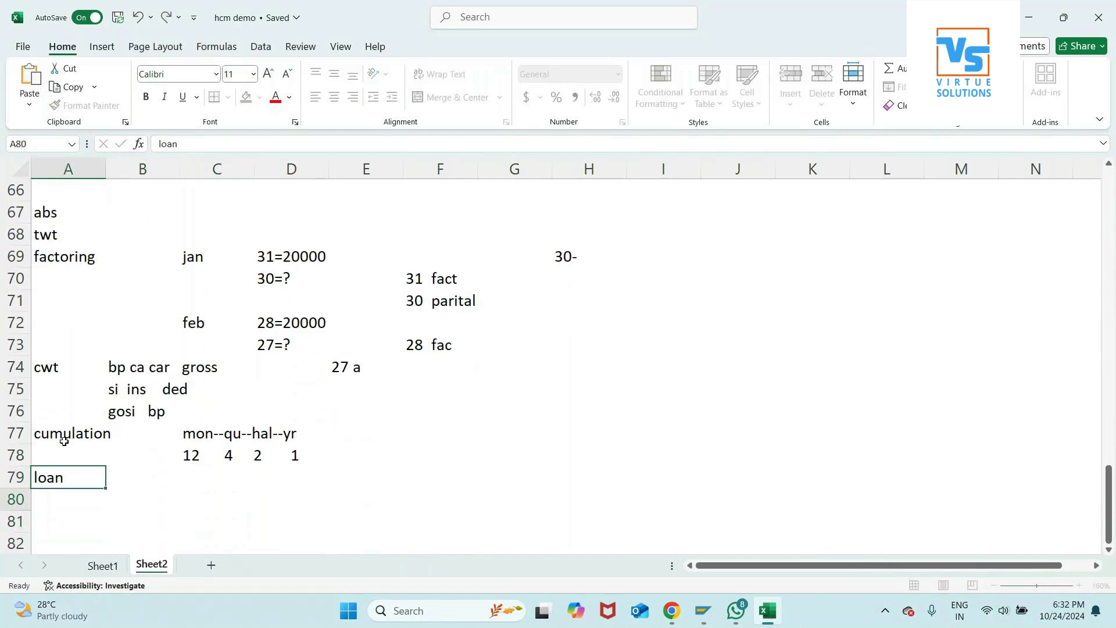
key("Return")
type("eso")
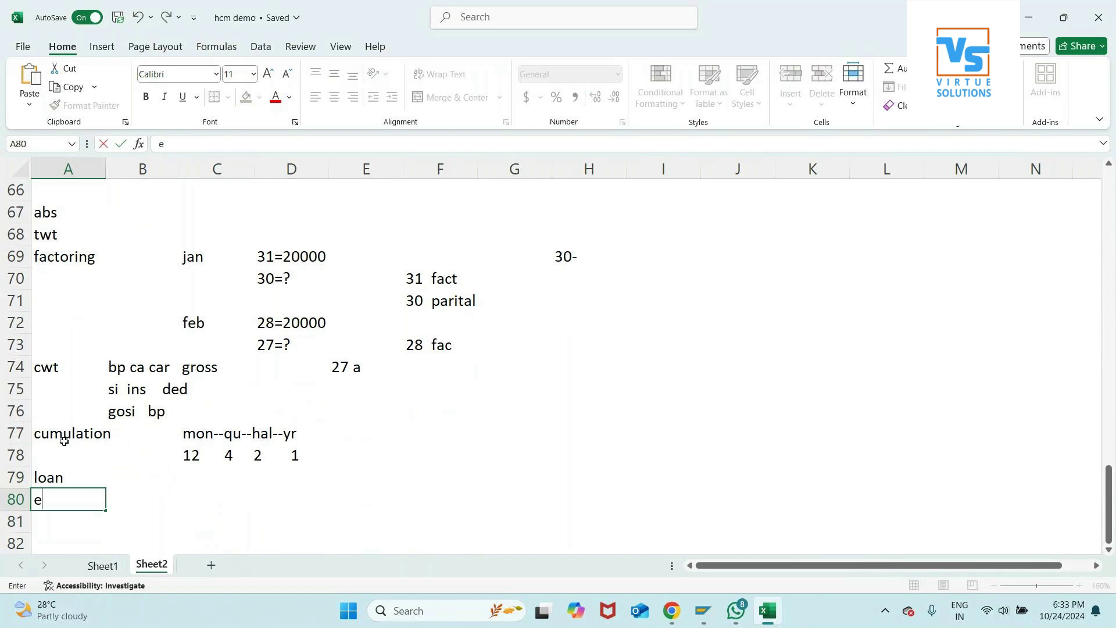
key("BackSpace")
key("BackSpace")
type("os")
key("Return")
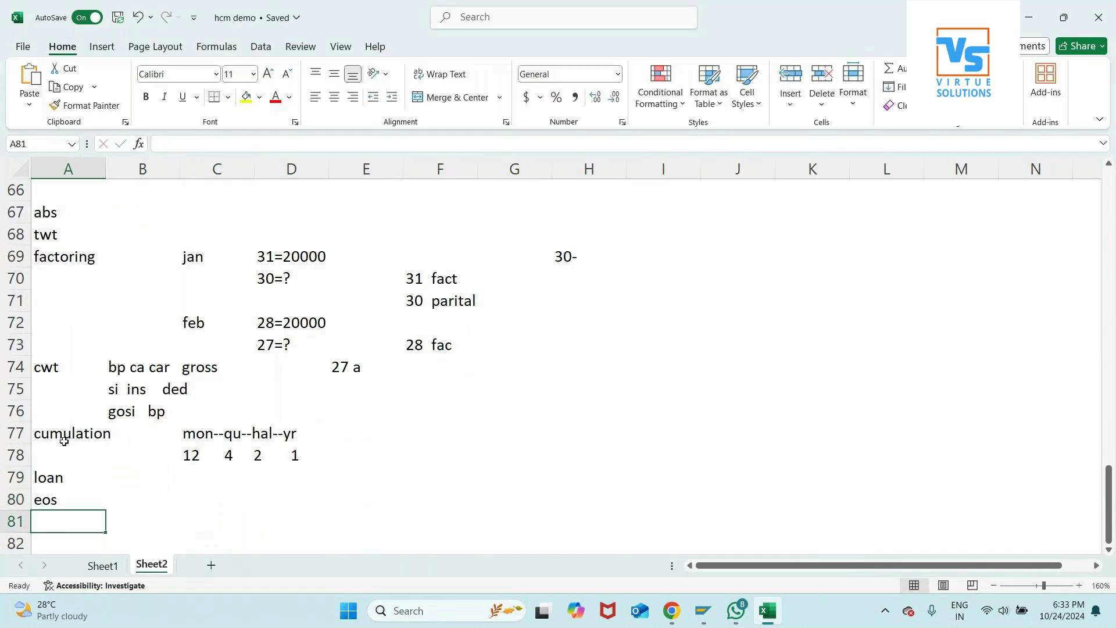
- Add the course topics "st si" in A81 and "rh with fin" in A82
type("st  si")
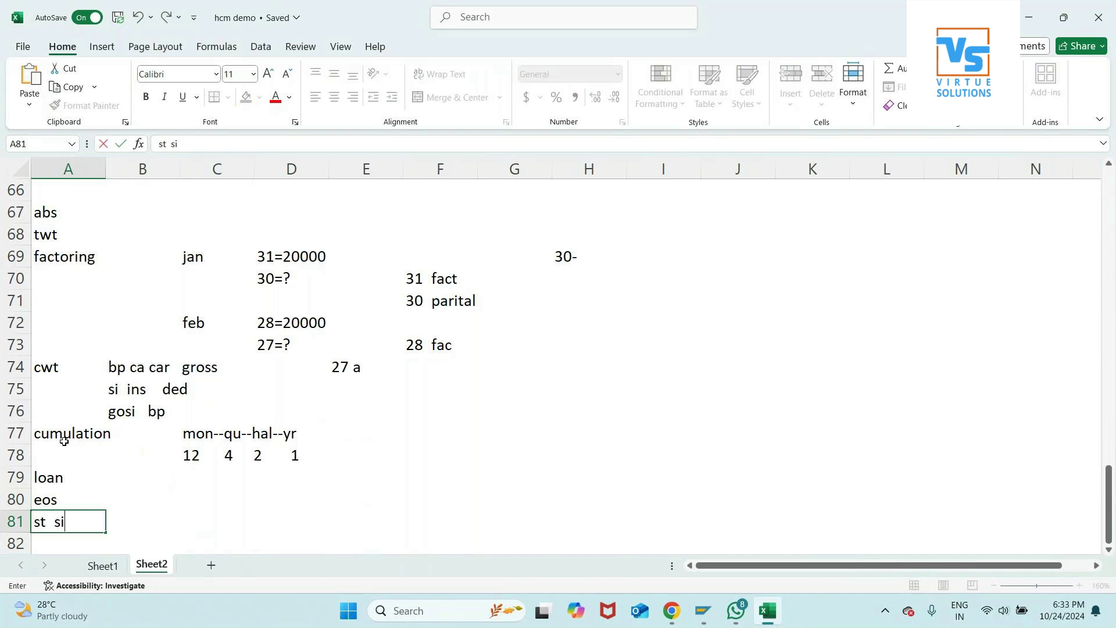
key("Return")
type("rh with fin")
key("Return")
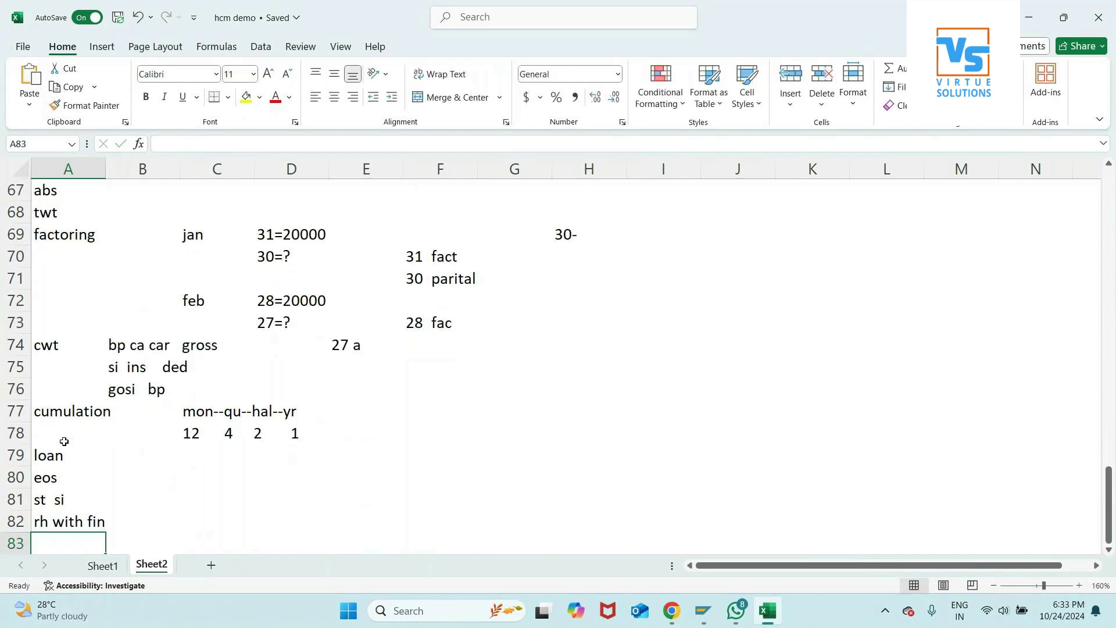
- Add the course topics "reports" in A83 and "int dme" in A84
type("repo")
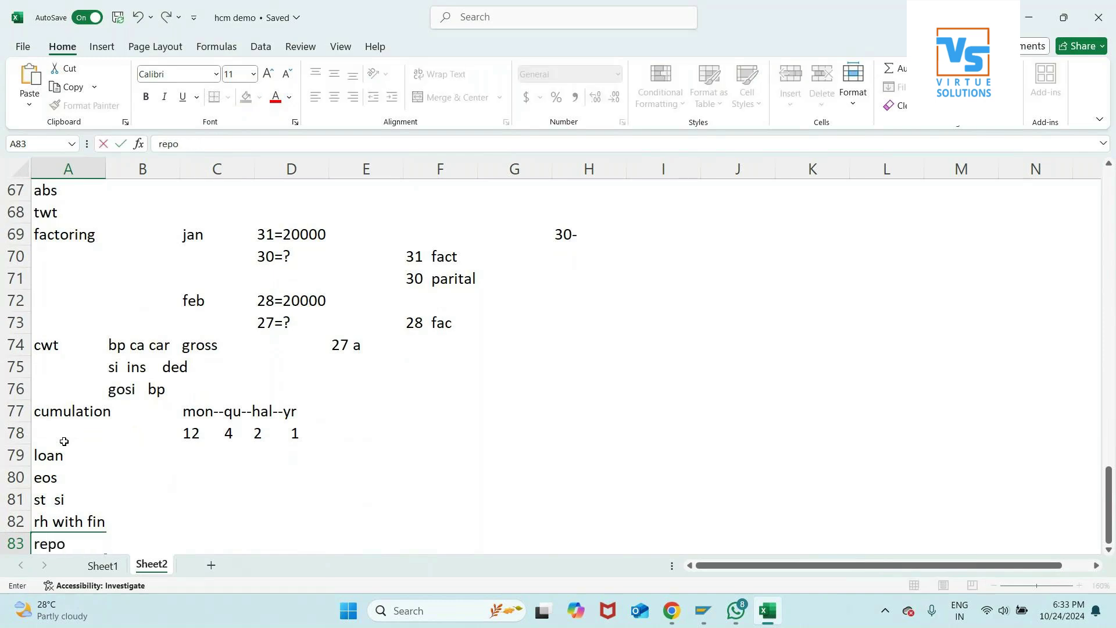
type("rts")
key("Return")
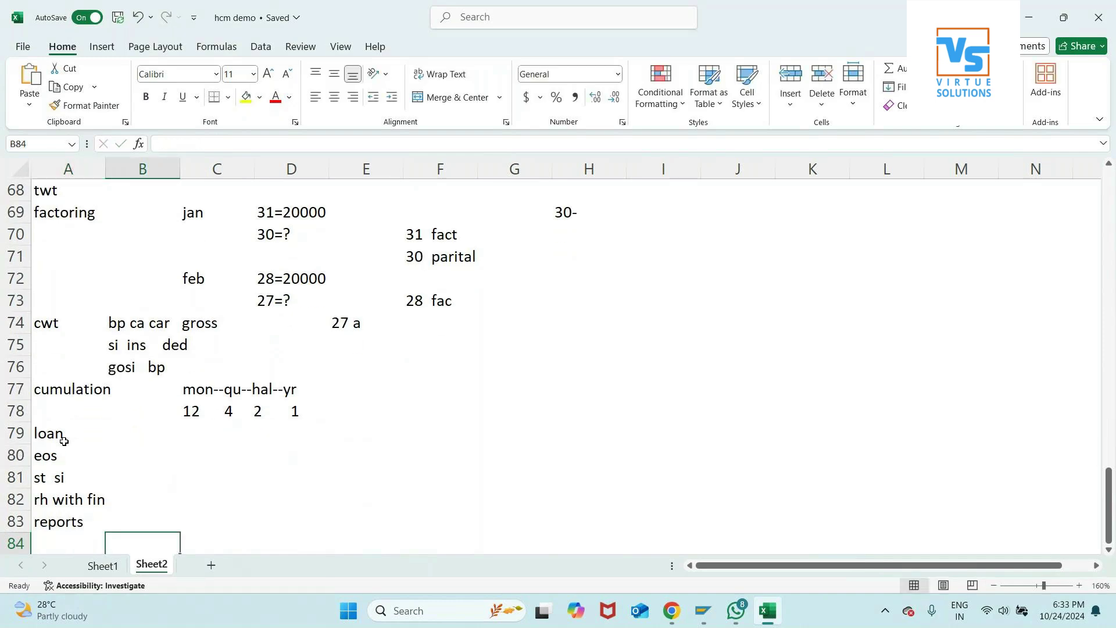
key("Left")
type("int")
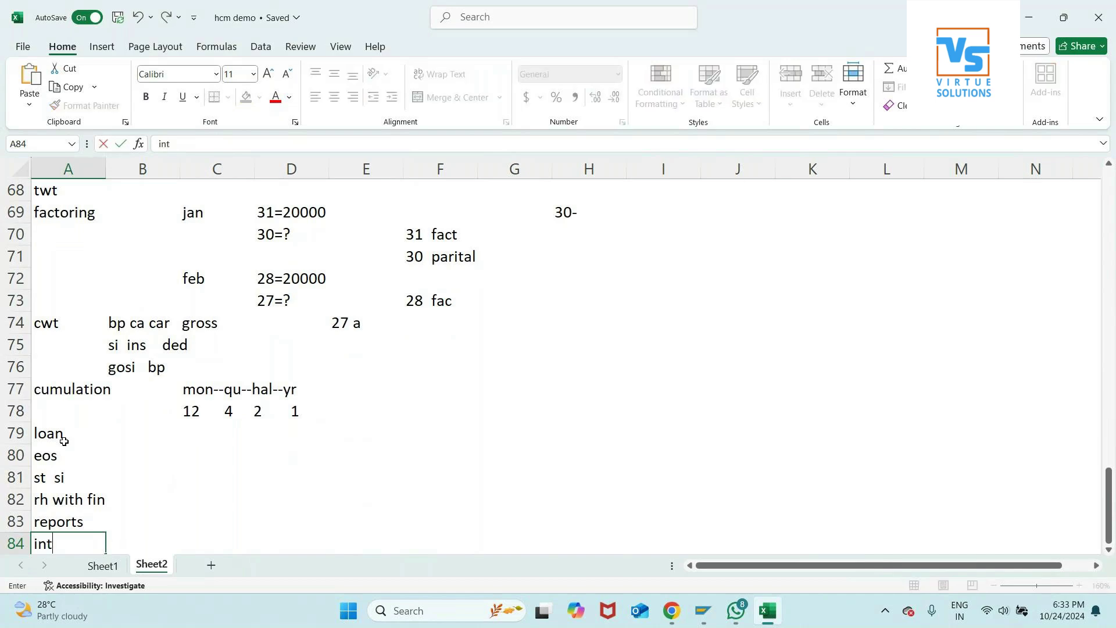
type("  dme")
key("Return")
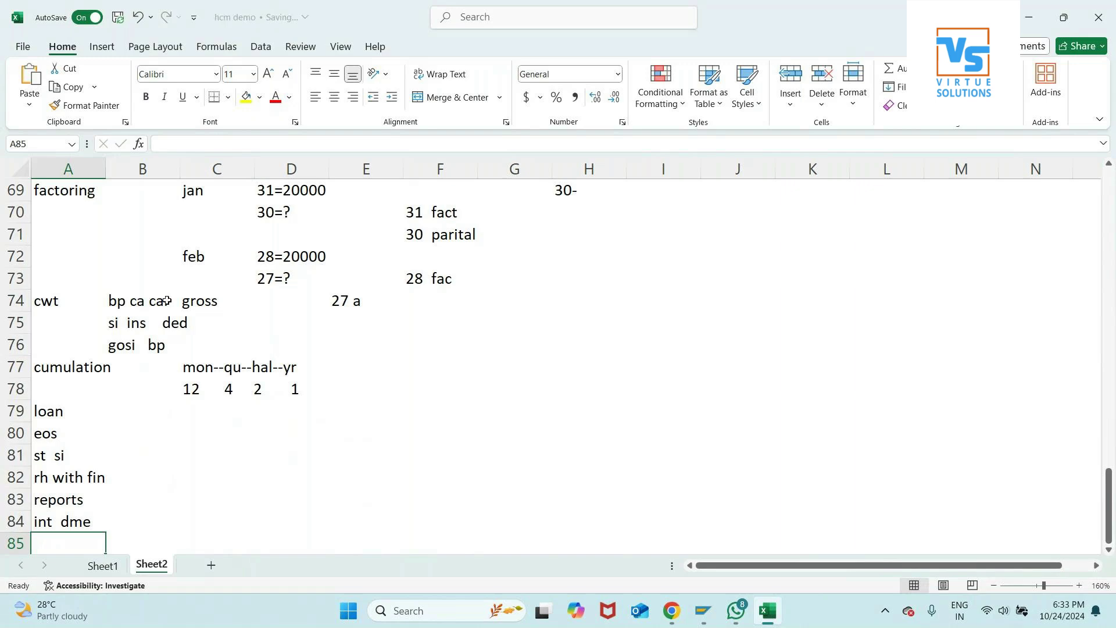
left_click(241, 479)
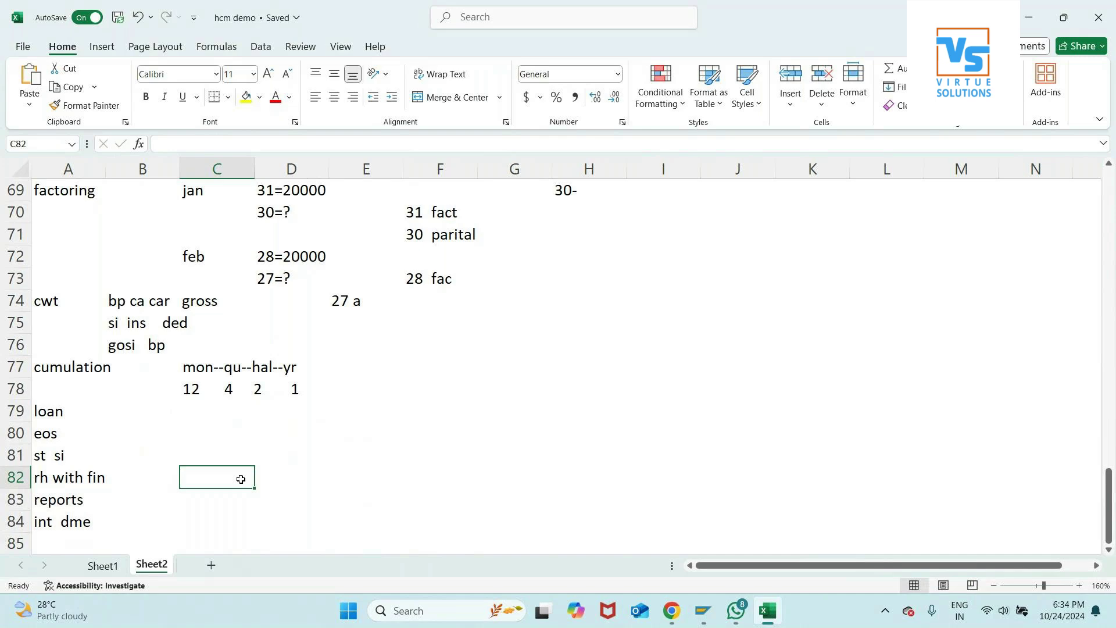
key("Down")
key("Down")
key("Down")
key("Down")
key("Down")
key("Down")
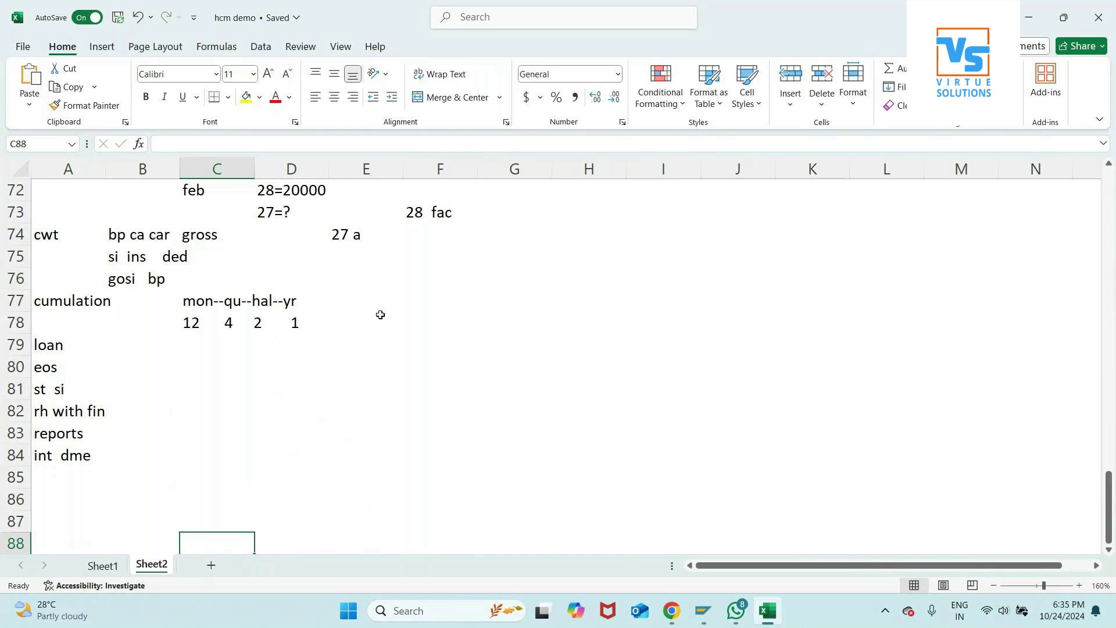
key("Up")
key("Up")
key("Up")
key("Up")
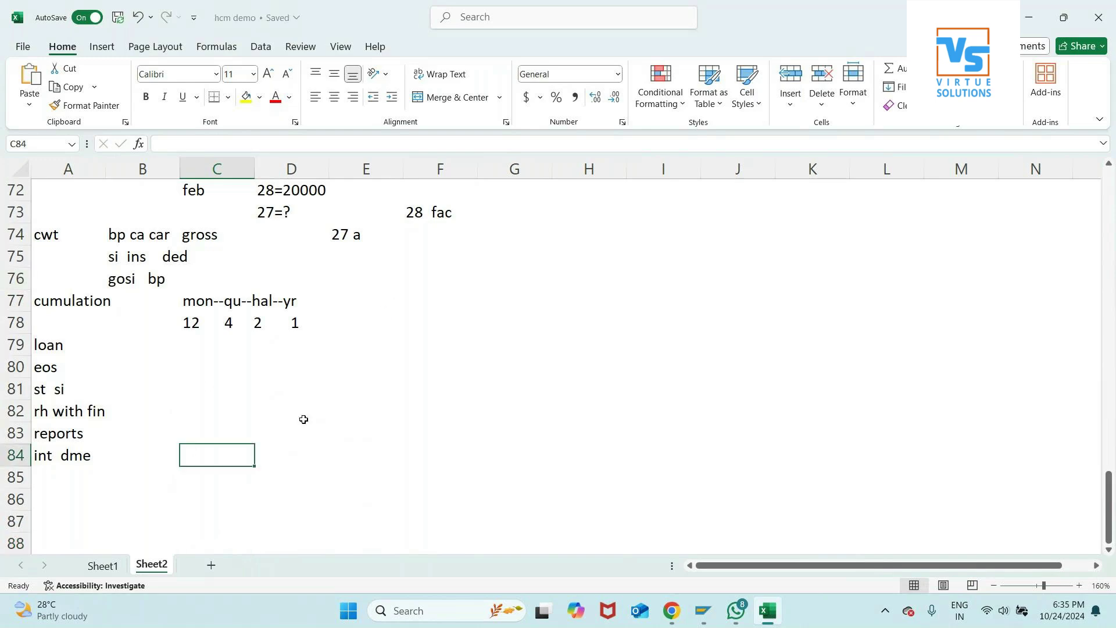
left_click(396, 381)
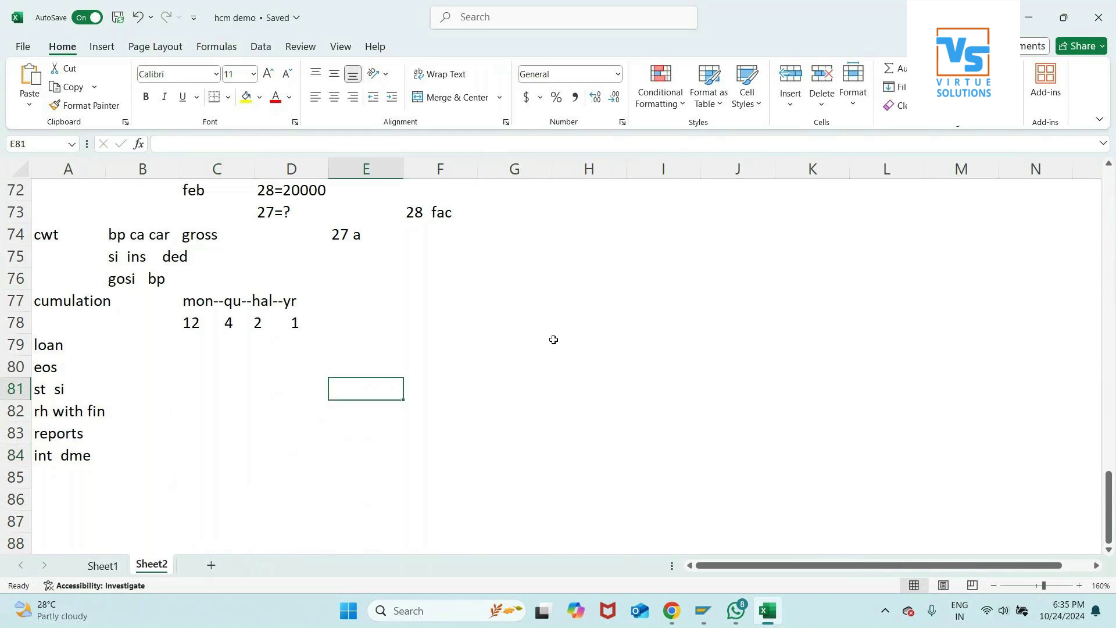
- Enter the note "0007 abs te ot-" in H78
left_click(585, 319)
double_click(585, 319)
type("0007  ")
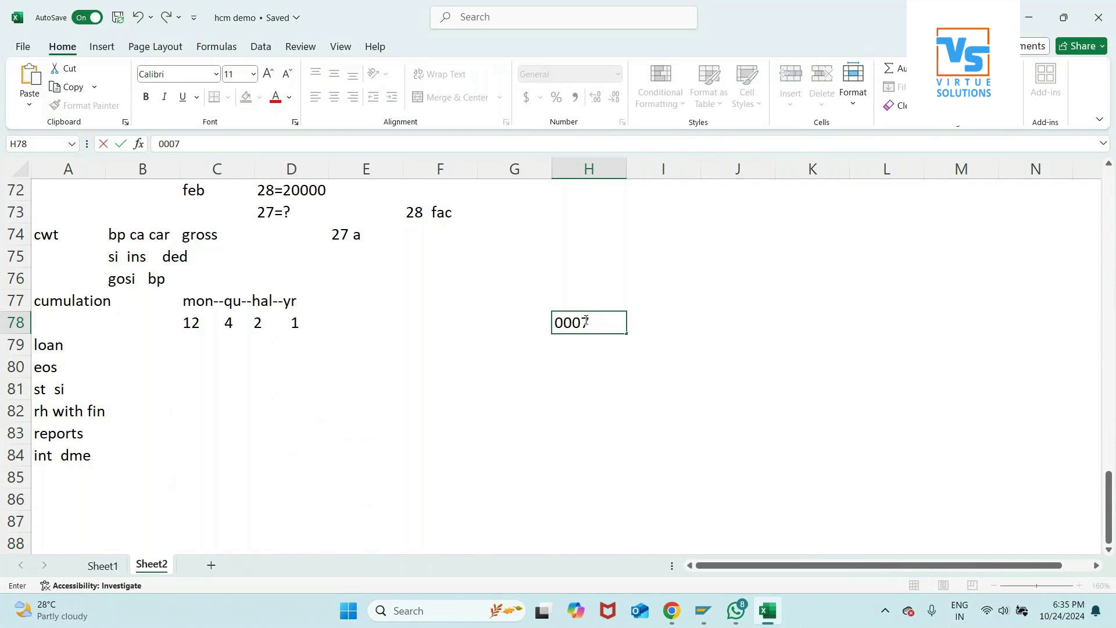
type("abs te ot-")
key("Return")
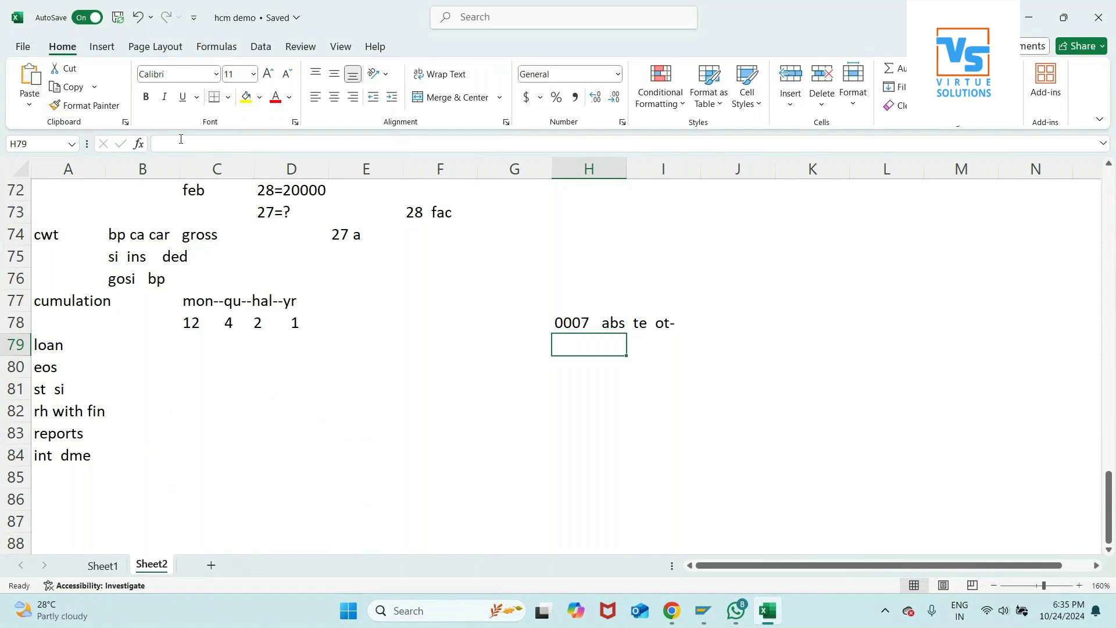
left_click(651, 345)
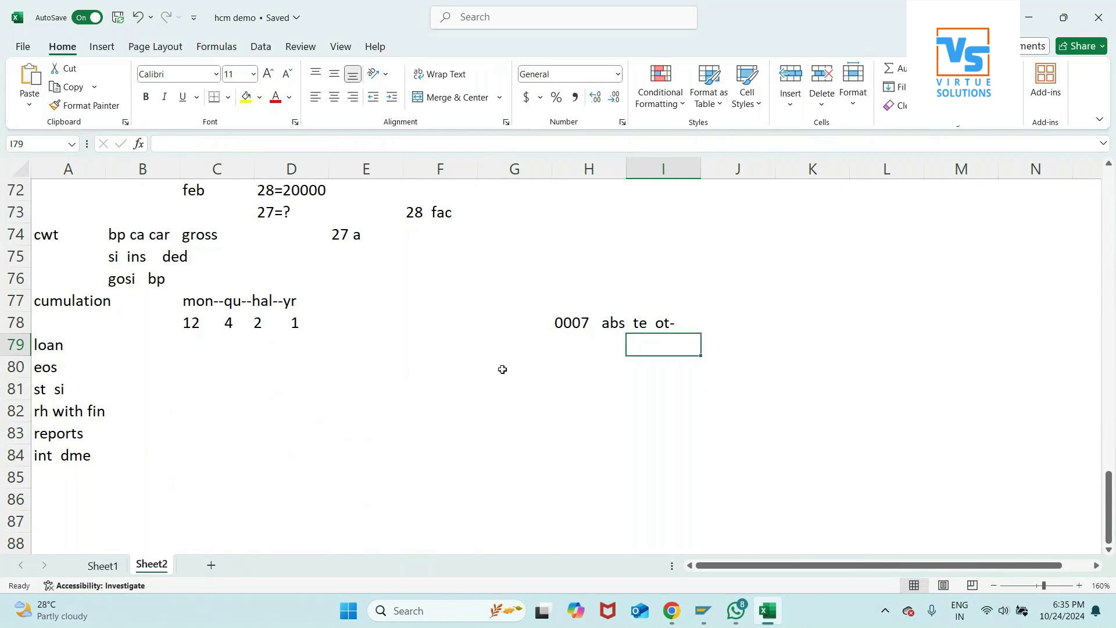
left_click(76, 349)
left_click_drag(76, 350, 87, 459)
left_click(200, 377)
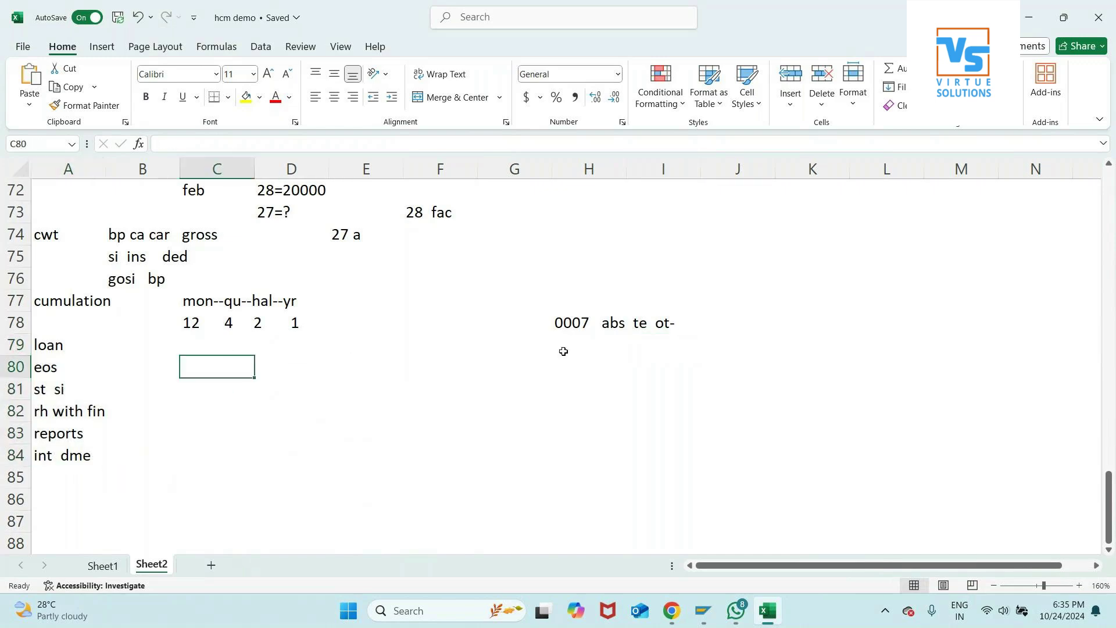
left_click(603, 344)
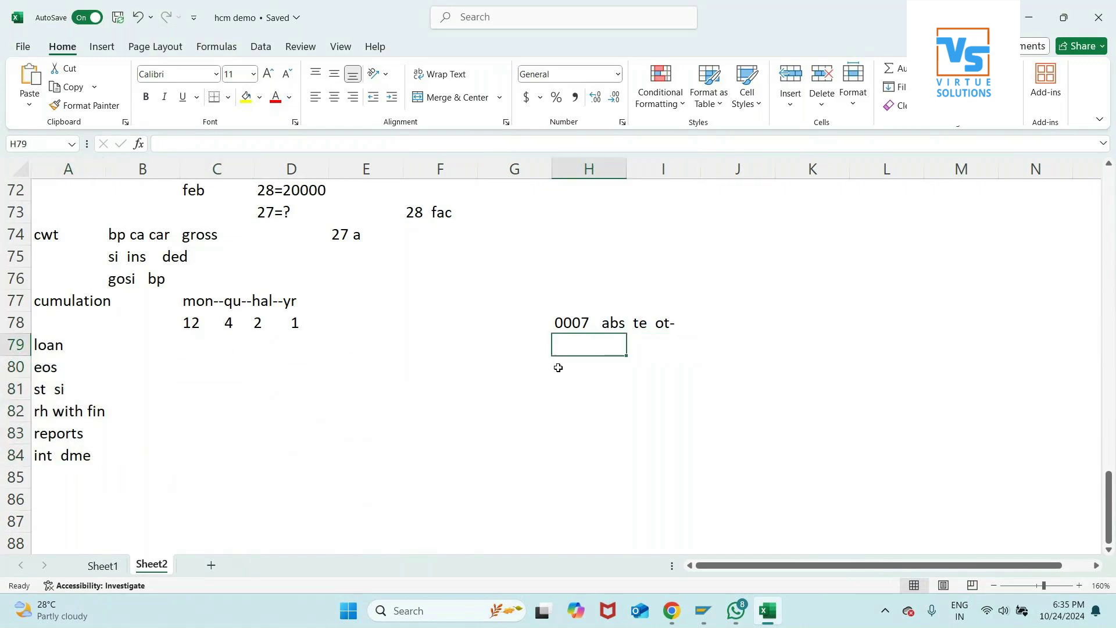
left_click(640, 347)
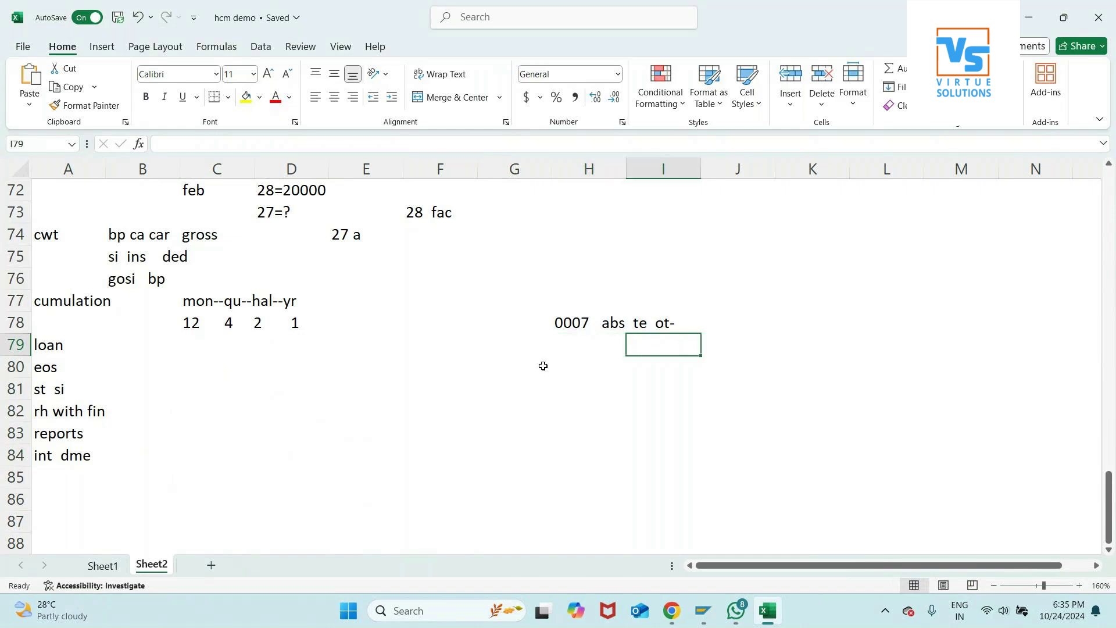